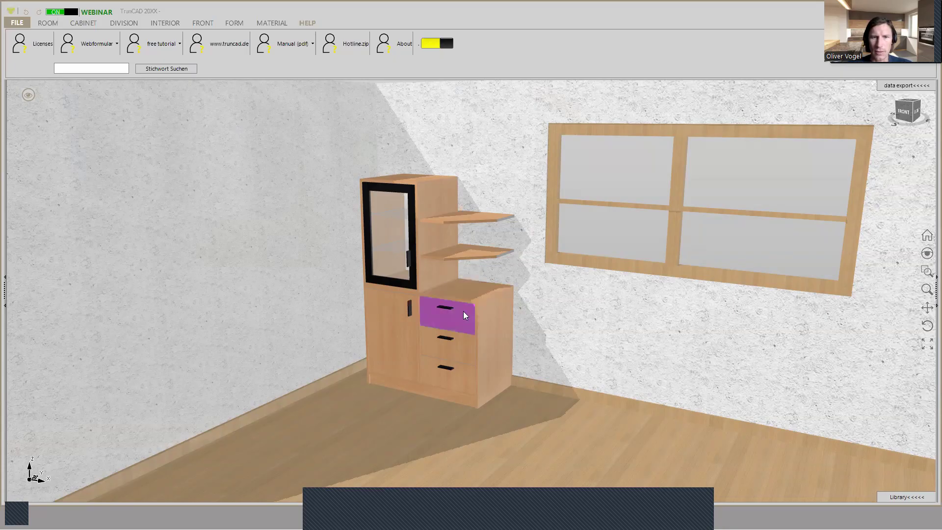
{"action": "scroll", "coordinate": [463, 312], "scroll_direction": "up", "scroll_amount": 3}
{"action": "scroll", "coordinate": [464, 314], "scroll_direction": "down", "scroll_amount": 2}
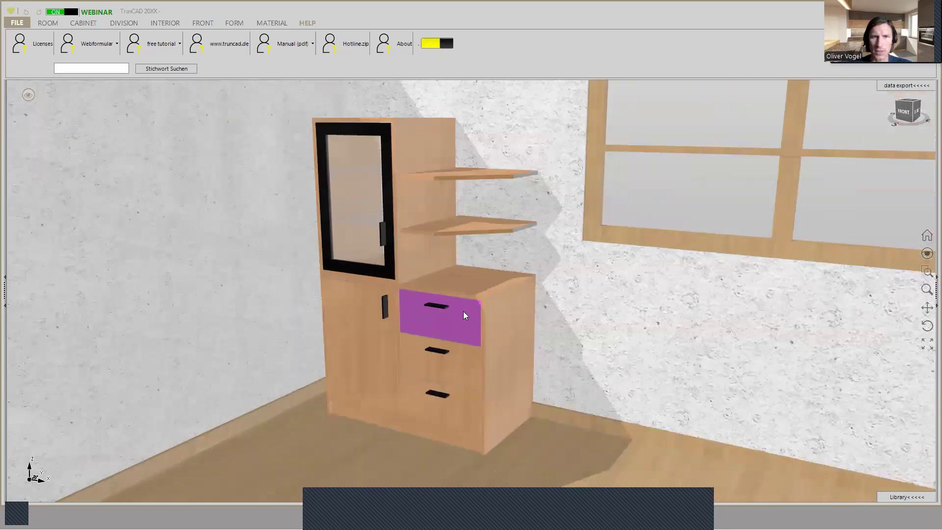
{"action": "scroll", "coordinate": [463, 314], "scroll_direction": "down", "scroll_amount": 3}
{"action": "mouse_move", "coordinate": [464, 316]}
{"action": "middle_mouse_down"}
{"action": "mouse_move", "coordinate": [438, 319]}
{"action": "mouse_move", "coordinate": [470, 316]}
{"action": "middle_mouse_up"}
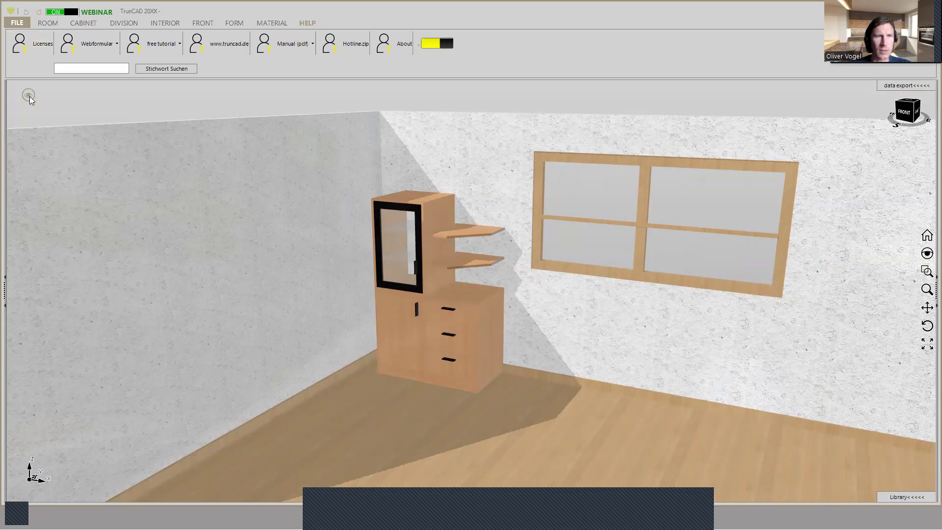
- Start saving the current project and choose the Projekte folder under C:\Software as the destination
{"action": "left_click", "coordinate": [17, 23]}
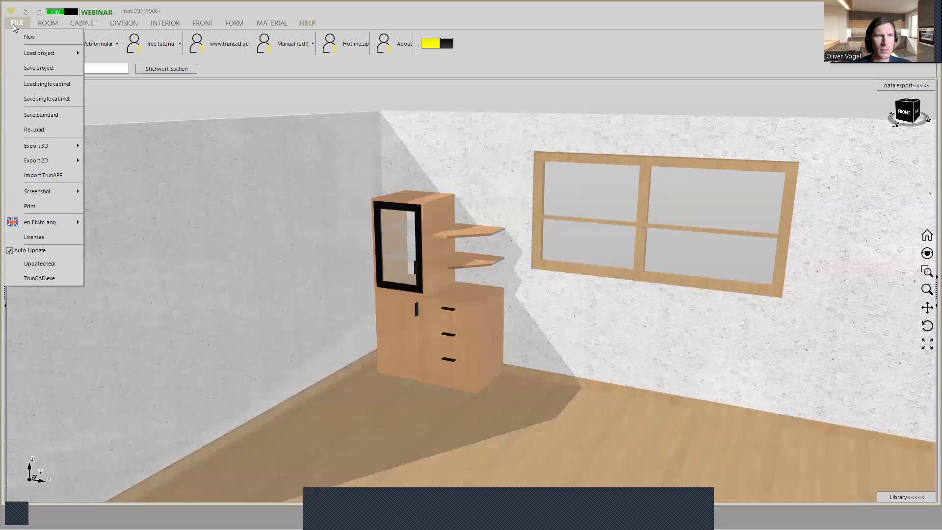
{"action": "left_click", "coordinate": [36, 69]}
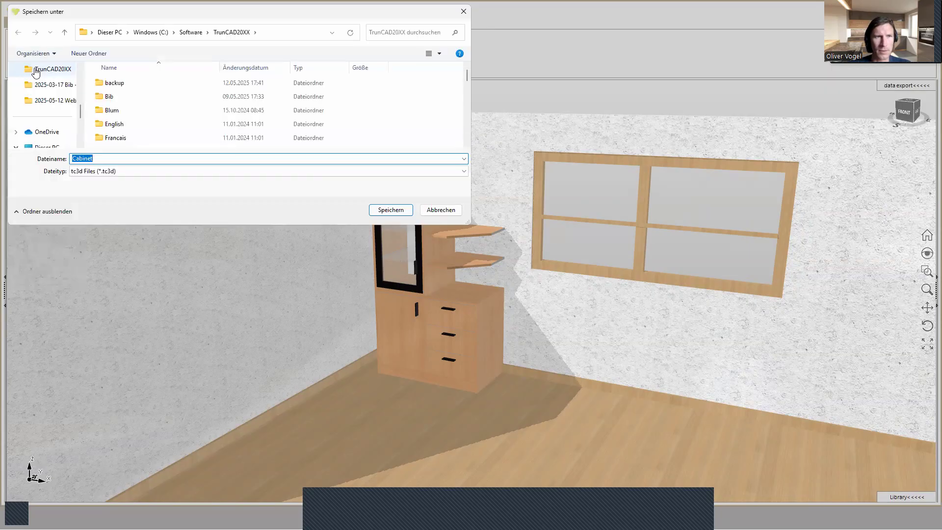
{"action": "left_click", "coordinate": [190, 34]}
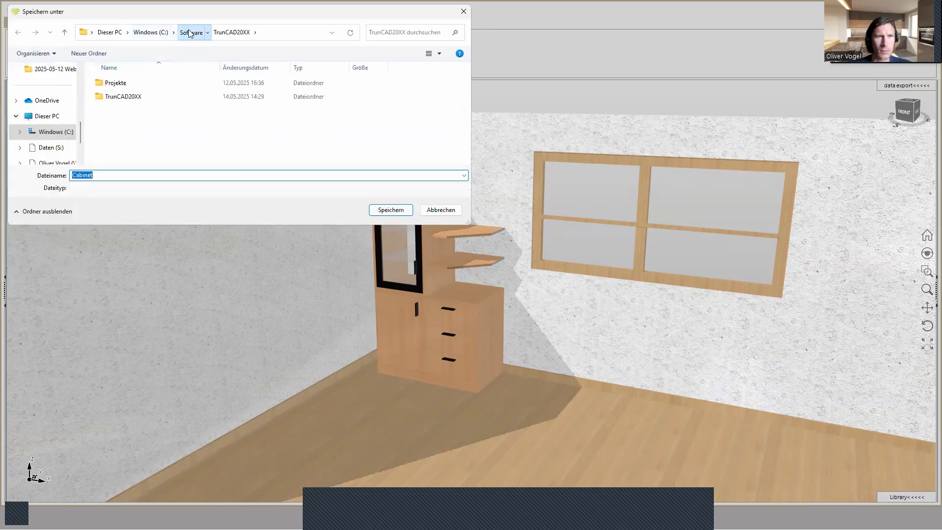
{"action": "double_click", "coordinate": [118, 83]}
- Name the project file "Webinar - Living room cupboard with glass door" and save it as a tc3d file
{"action": "double_click", "coordinate": [125, 174]}
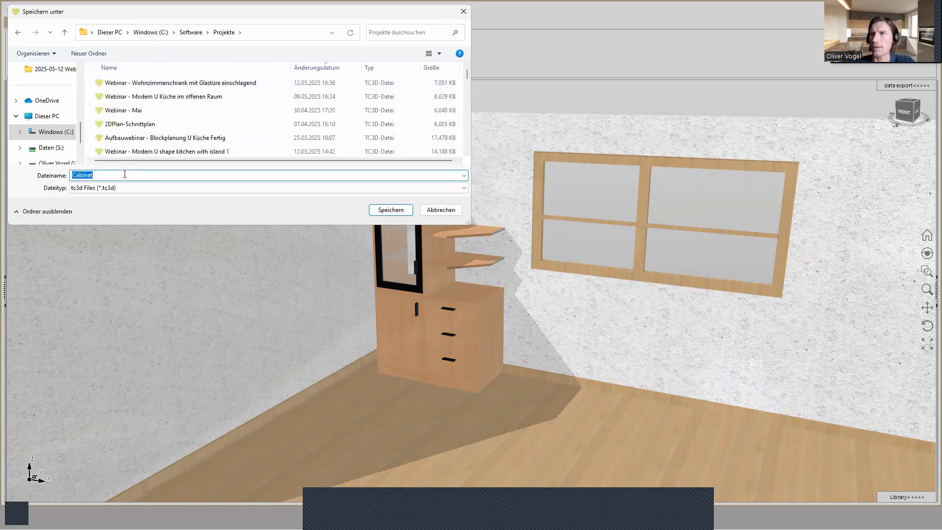
{"action": "type", "text": "Webinar -"}
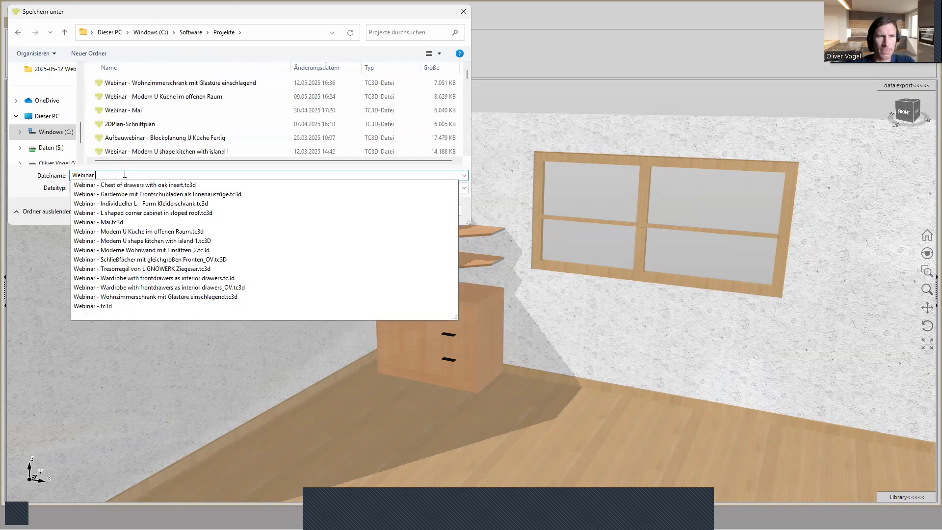
{"action": "key", "text": "Escape"}
{"action": "type", "text": "Living room cupboard"}
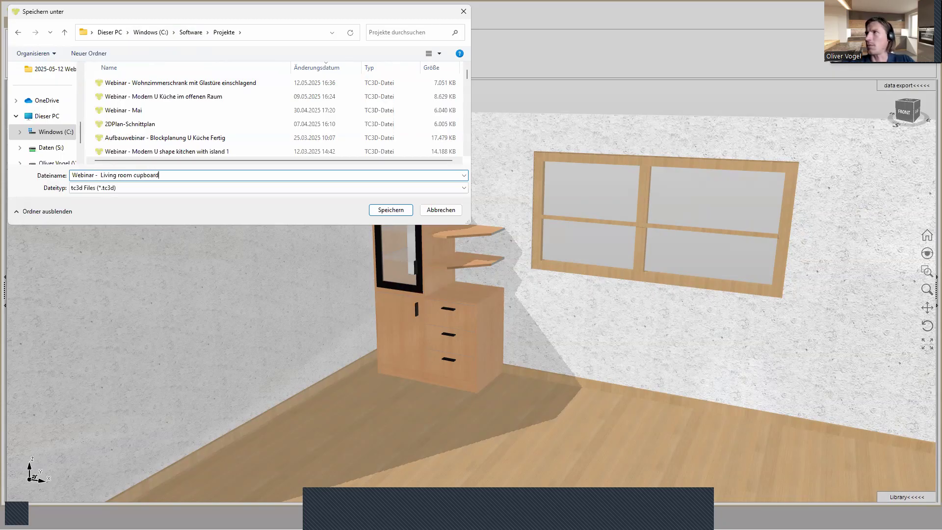
{"action": "type", "text": " wi"}
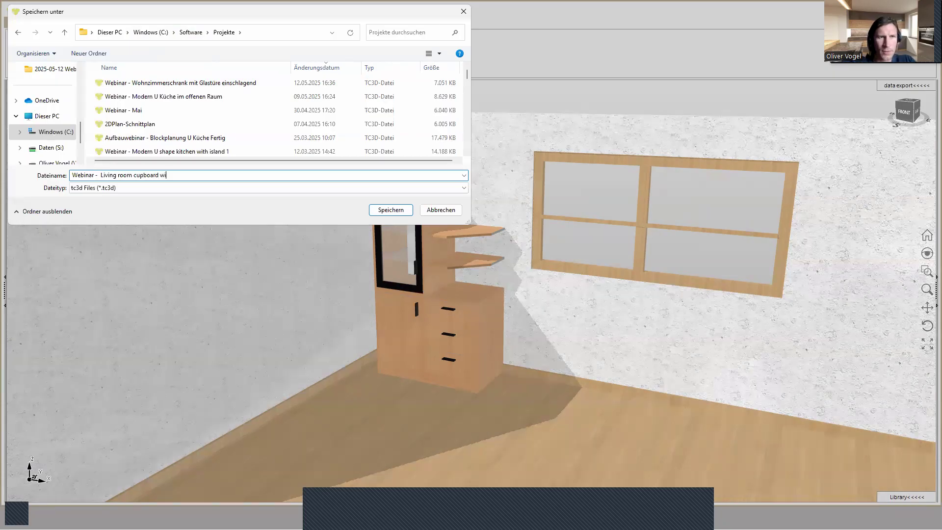
{"action": "type", "text": "th glass door"}
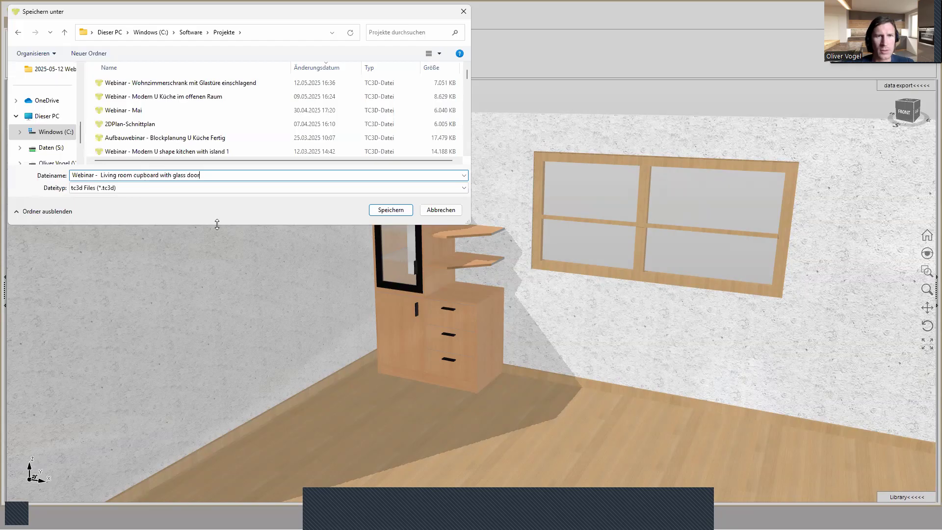
{"action": "left_click", "coordinate": [396, 212]}
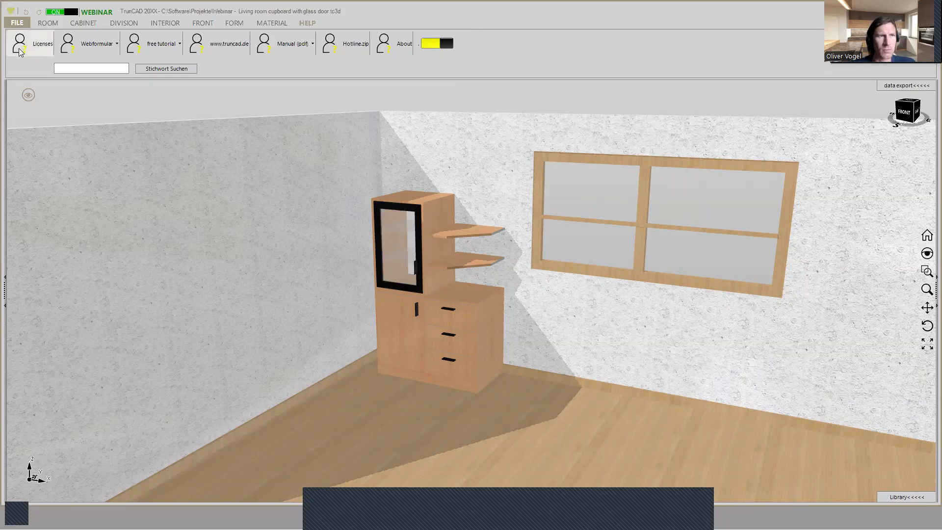
- Start a new, empty project with the default room and cabinet
{"action": "left_click", "coordinate": [15, 23]}
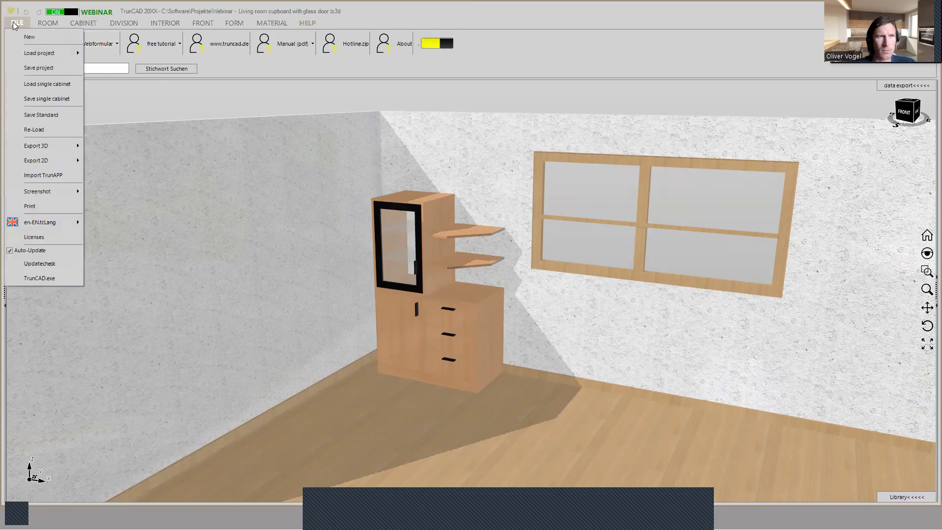
{"action": "left_click", "coordinate": [30, 39]}
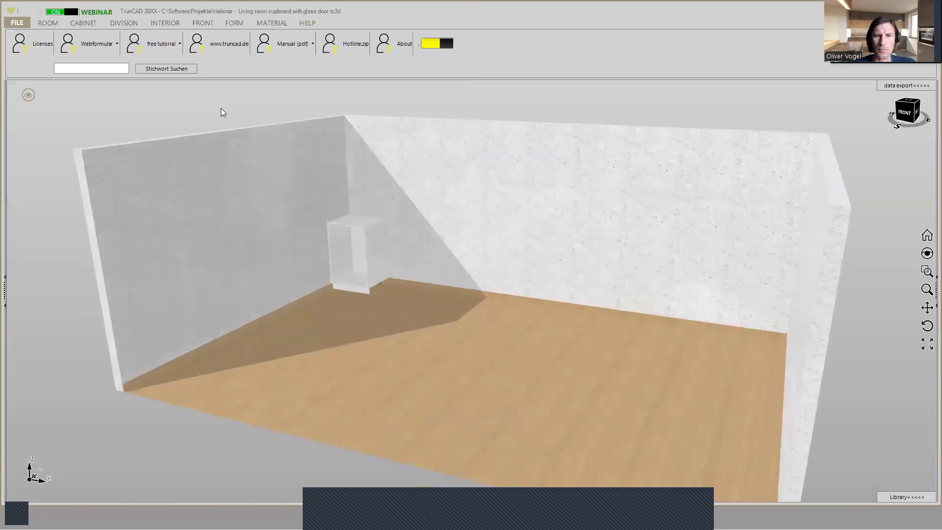
- Hide the room's walls and floor surface, and display the dimensions without the green arrows
{"action": "left_click", "coordinate": [22, 96]}
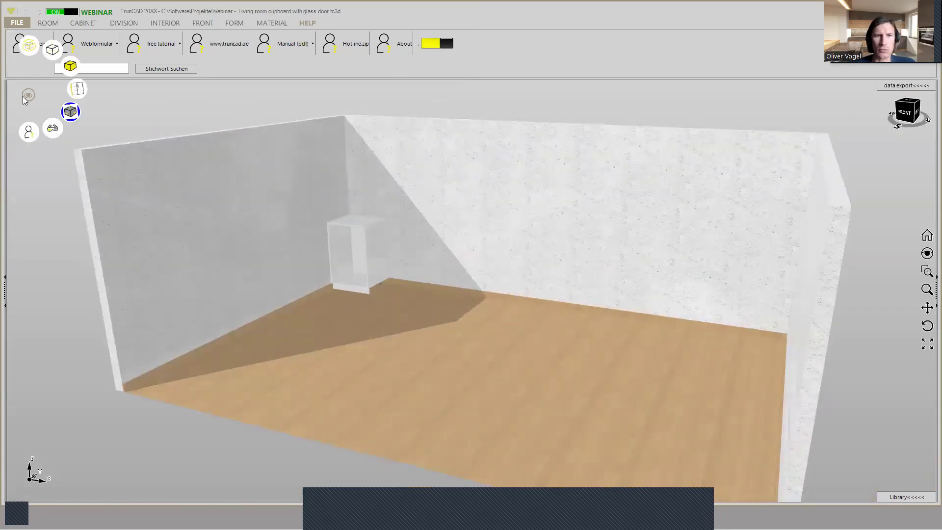
{"action": "left_click", "coordinate": [30, 31]}
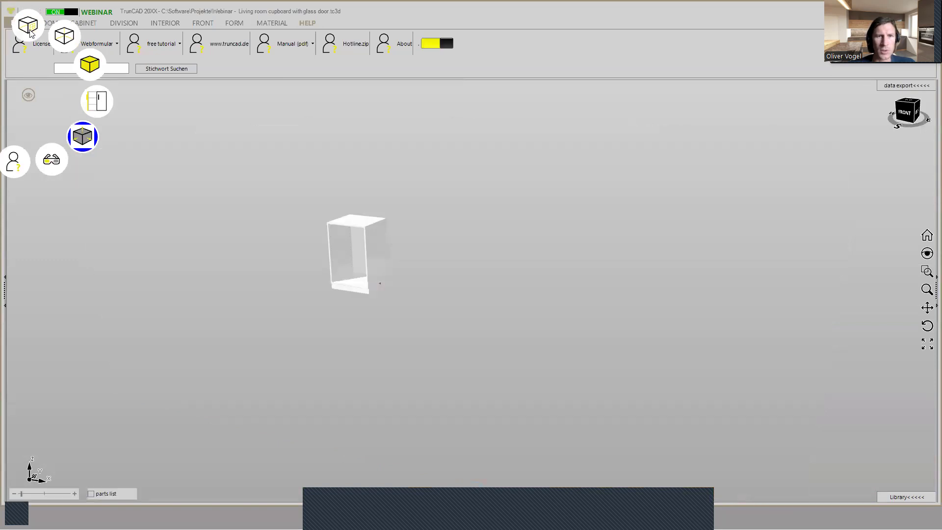
{"action": "left_click", "coordinate": [84, 137]}
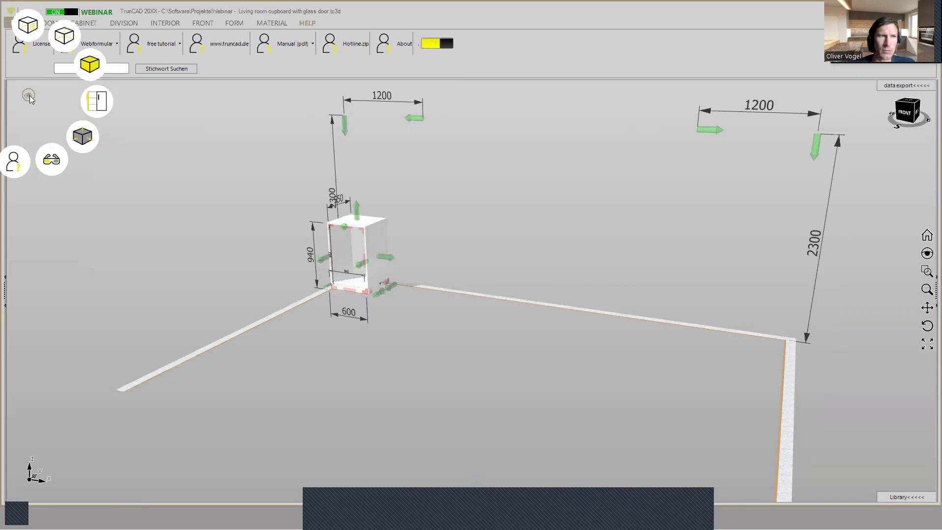
{"action": "left_click", "coordinate": [85, 140]}
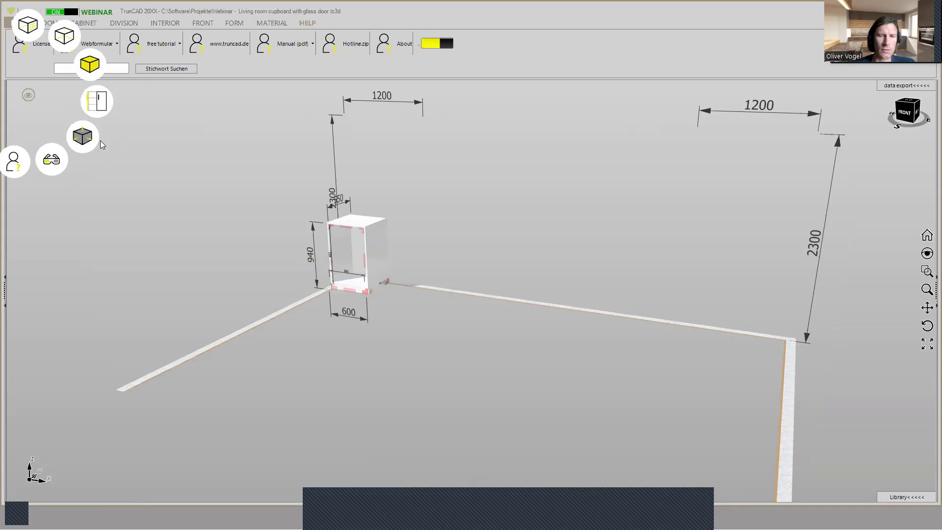
- Set the cabinet's left distance from the wall to 250
{"action": "mouse_move", "coordinate": [512, 324]}
{"action": "middle_mouse_down"}
{"action": "mouse_move", "coordinate": [538, 321]}
{"action": "mouse_move", "coordinate": [528, 325]}
{"action": "middle_mouse_up"}
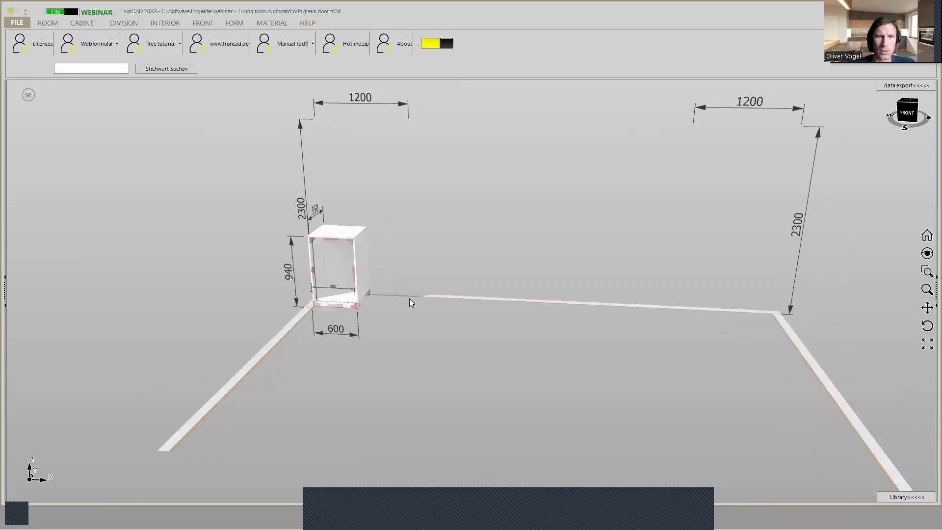
{"action": "scroll", "coordinate": [362, 252], "scroll_direction": "up", "scroll_amount": 3}
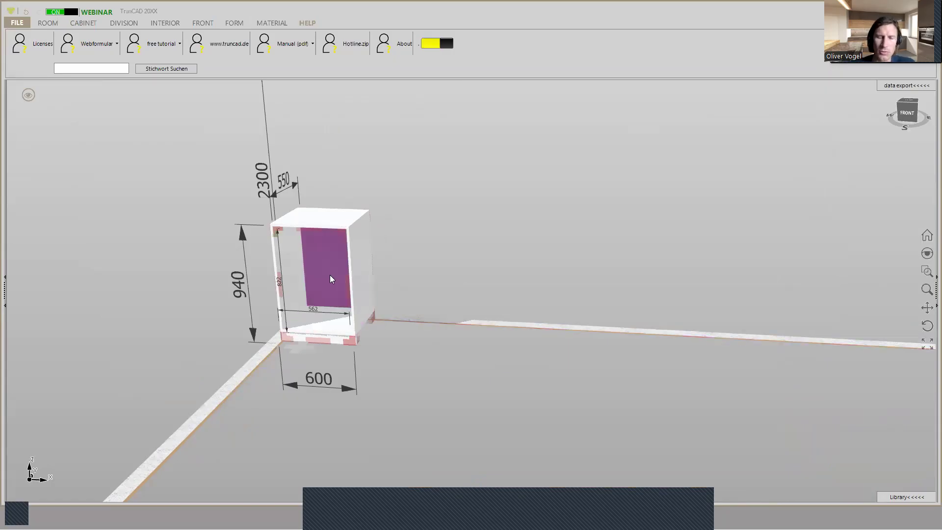
{"action": "left_click", "coordinate": [301, 345]}
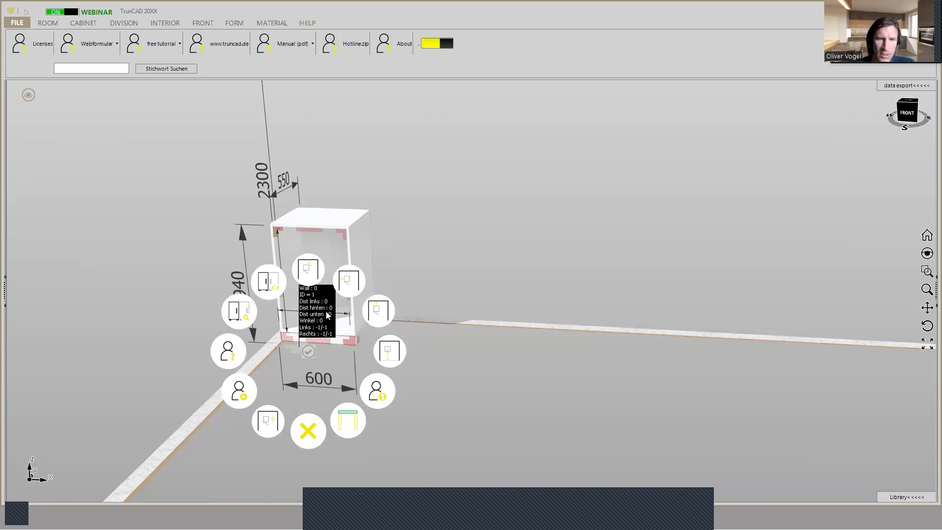
{"action": "left_click", "coordinate": [349, 280]}
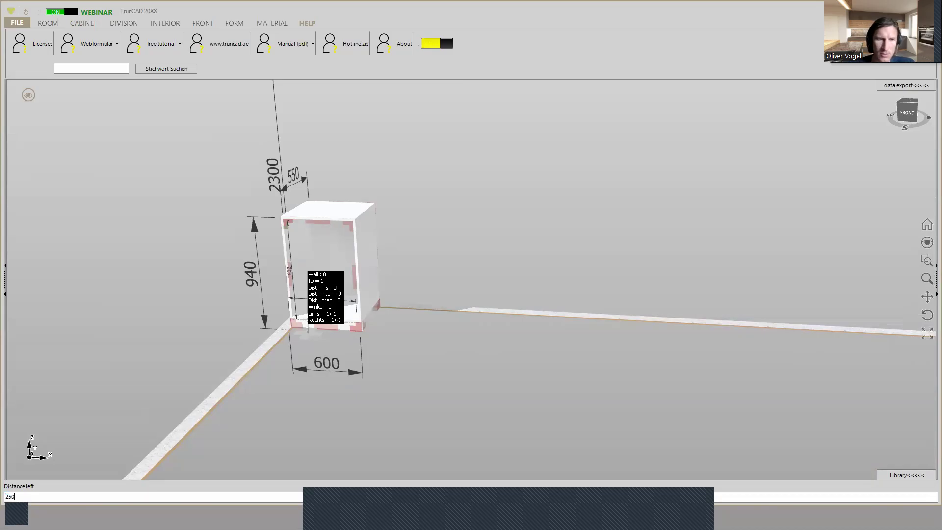
{"action": "key", "text": "Return"}
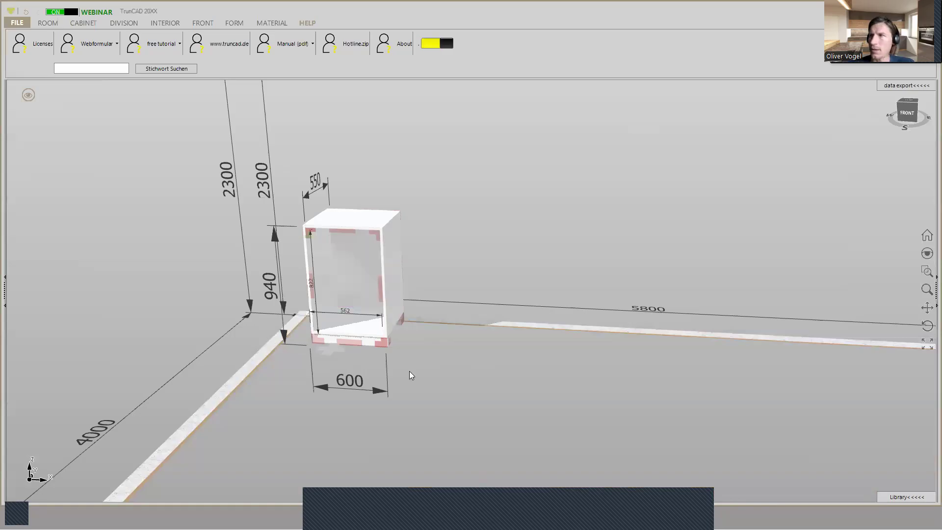
- Set the cabinet's width to 1000 and its height to 800
{"action": "left_click", "coordinate": [381, 393]}
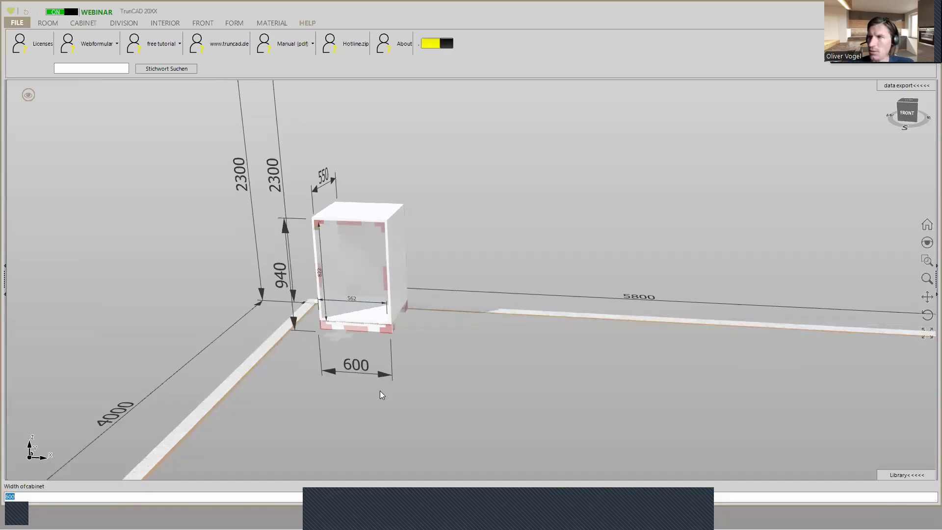
{"action": "type", "text": "1000"}
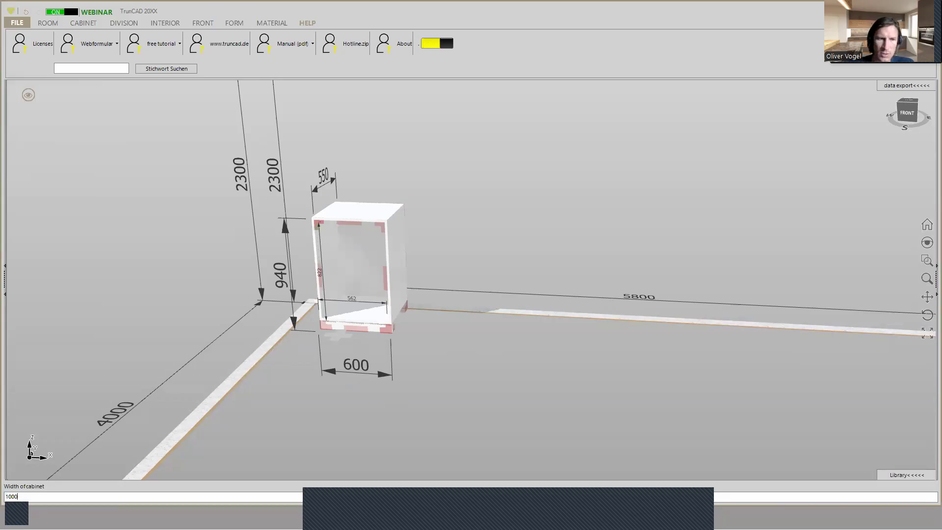
{"action": "key", "text": "Return"}
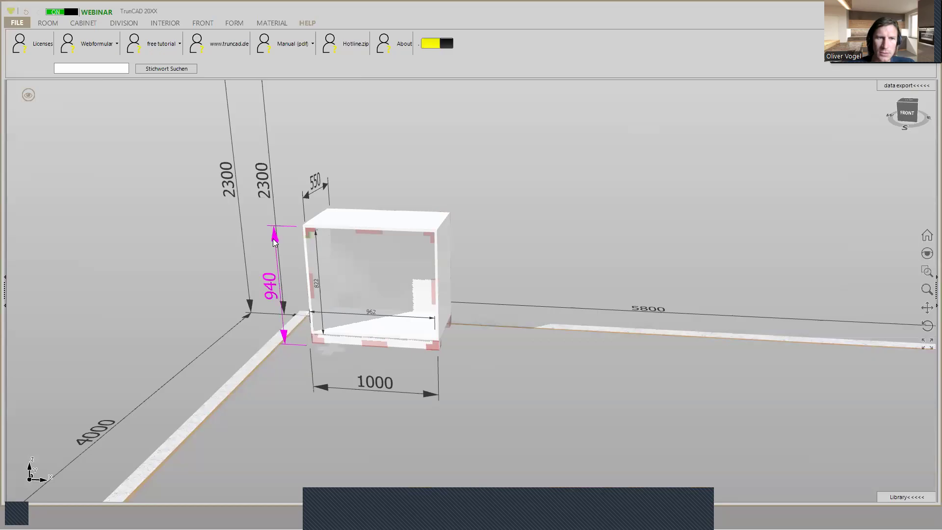
{"action": "middle_click_drag", "start_coordinate": [273, 239], "coordinate": [286, 240]}
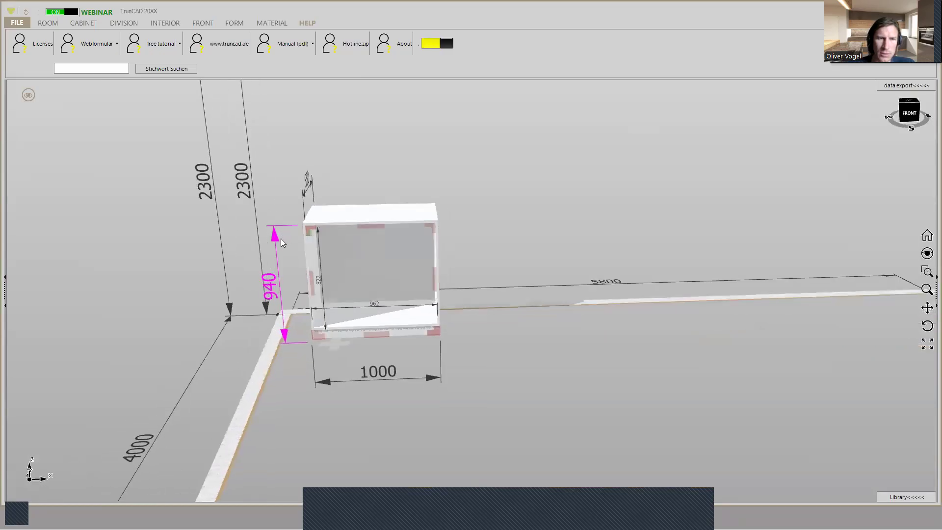
{"action": "left_click", "coordinate": [275, 238]}
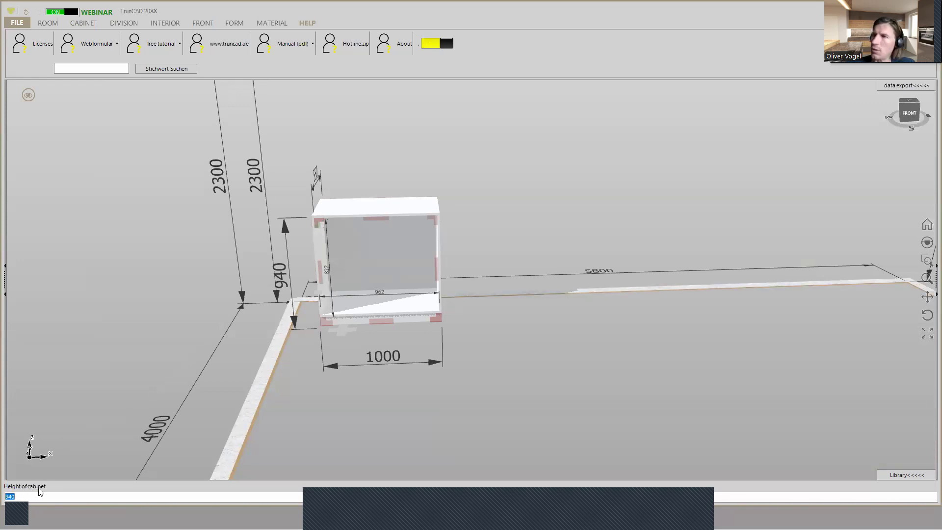
{"action": "type", "text": "8"}
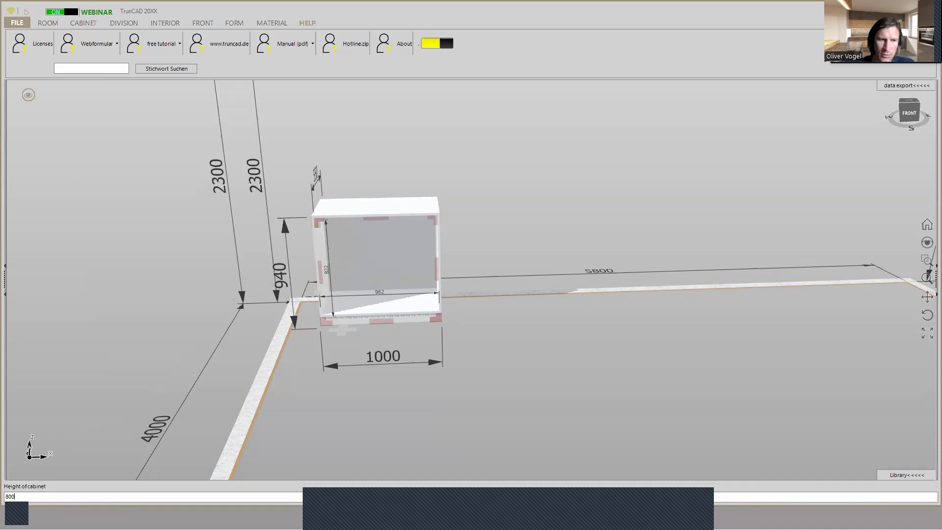
{"action": "type", "text": "00"}
{"action": "key", "text": "Return"}
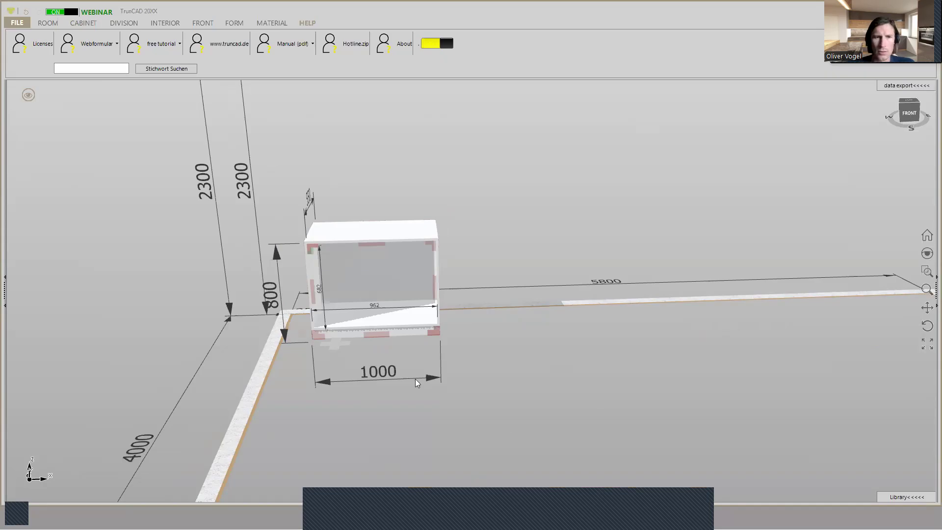
- Change the cabinet's plinth type to Between sides
{"action": "middle_click_drag", "start_coordinate": [410, 340], "coordinate": [389, 299]}
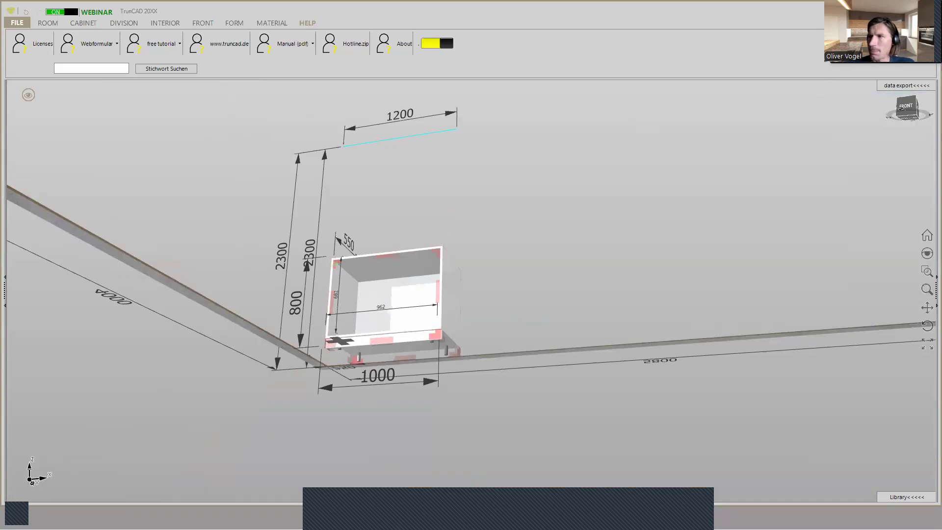
{"action": "scroll", "coordinate": [385, 319], "scroll_direction": "up", "scroll_amount": 1}
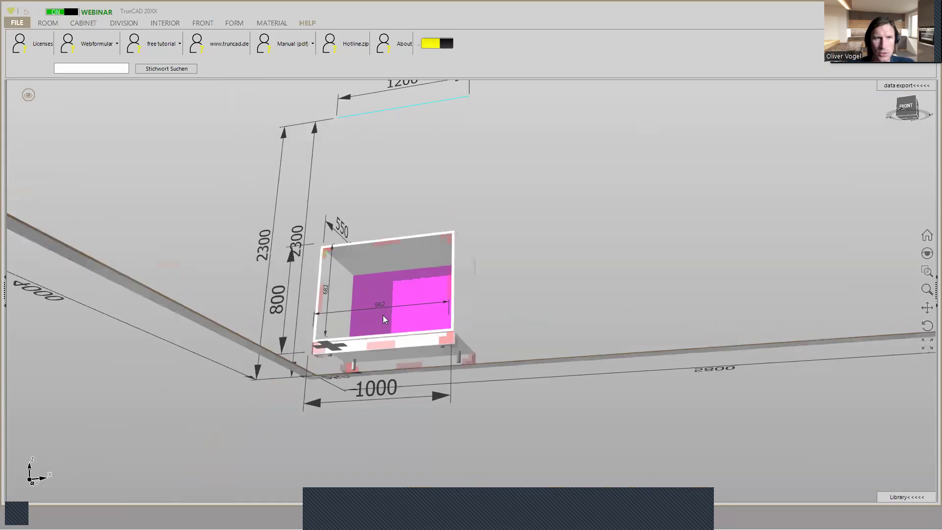
{"action": "left_click", "coordinate": [77, 24]}
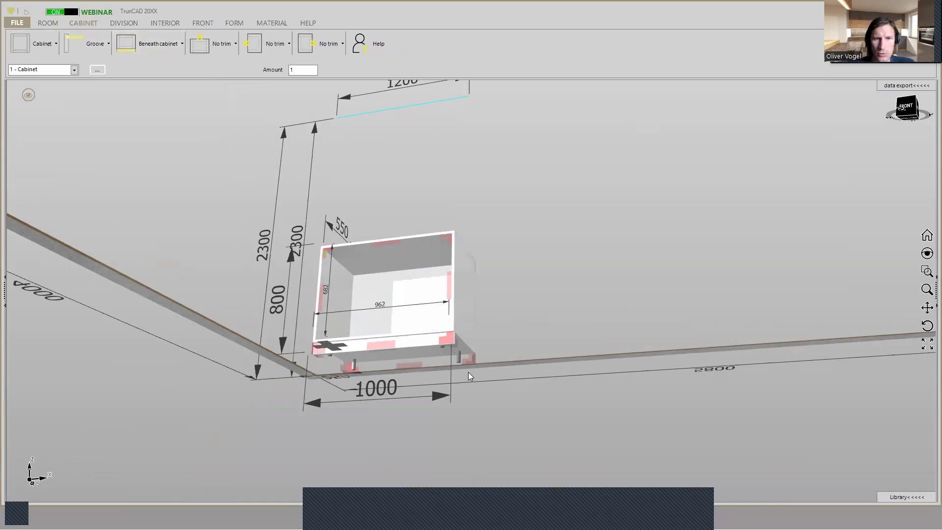
{"action": "scroll", "coordinate": [461, 370], "scroll_direction": "up", "scroll_amount": 3}
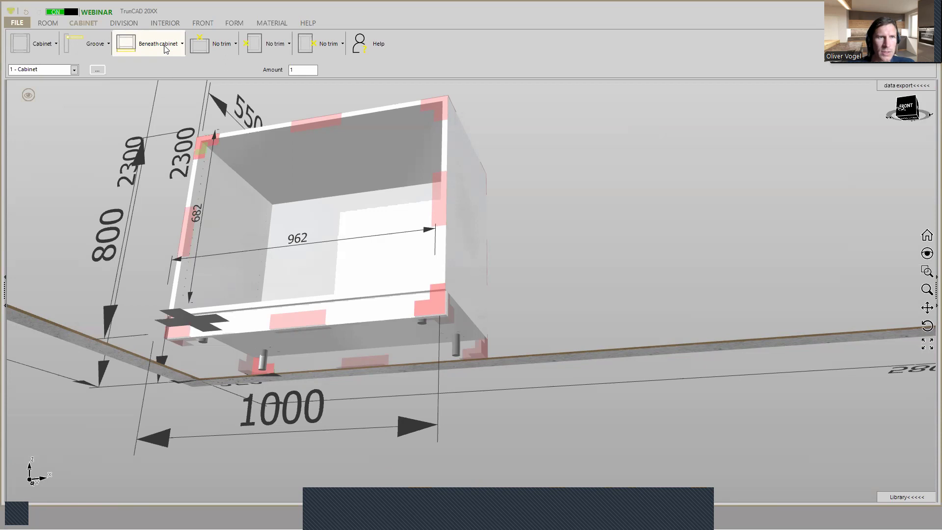
{"action": "left_click", "coordinate": [166, 50]}
{"action": "mouse_move", "coordinate": [167, 87]}
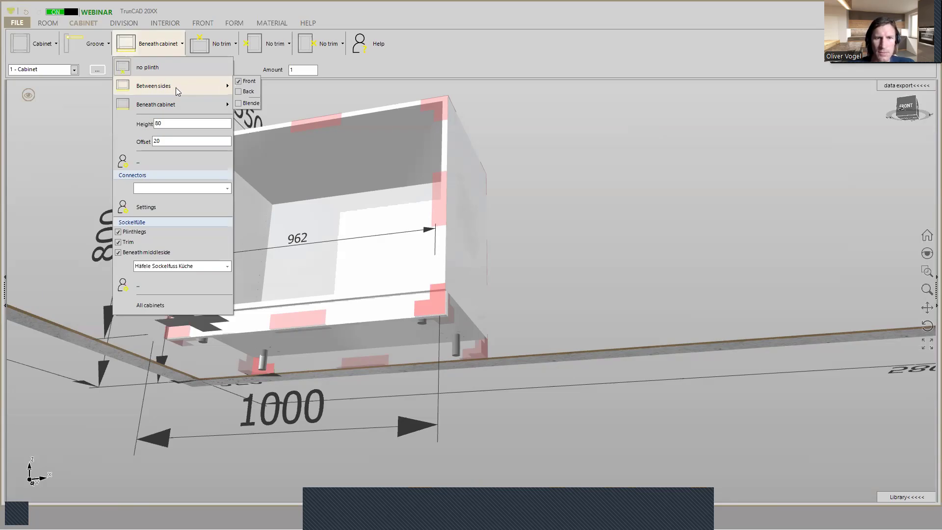
{"action": "left_click", "coordinate": [176, 87]}
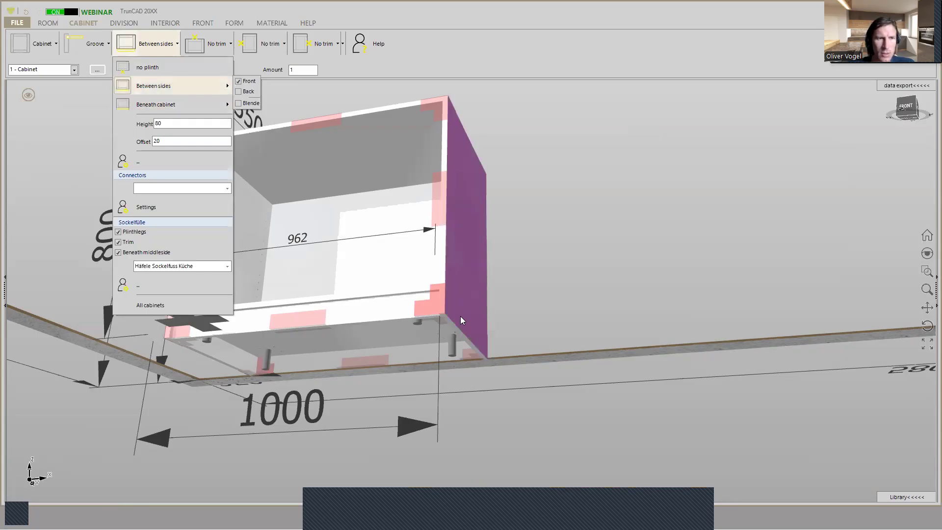
- Remove the plinth legs from the cabinet's plinth configuration
{"action": "left_click", "coordinate": [118, 232]}
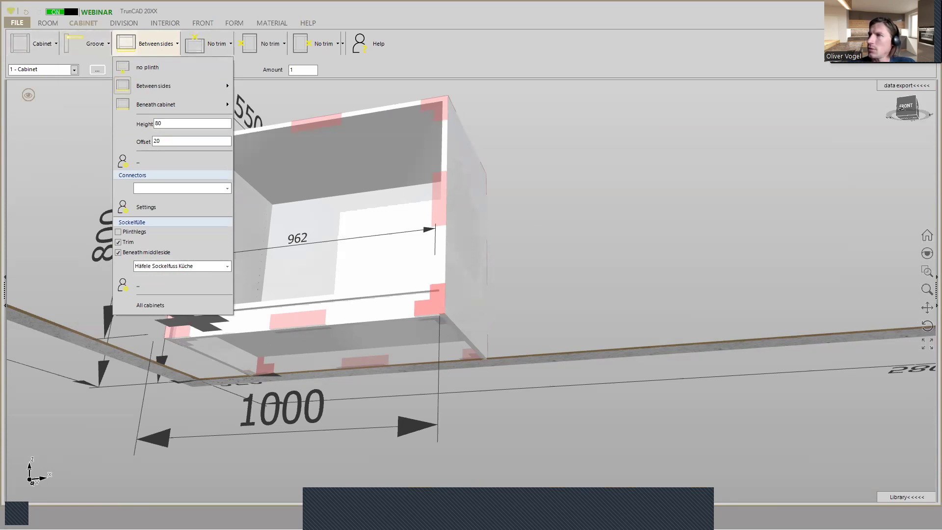
{"action": "key", "text": "Escape"}
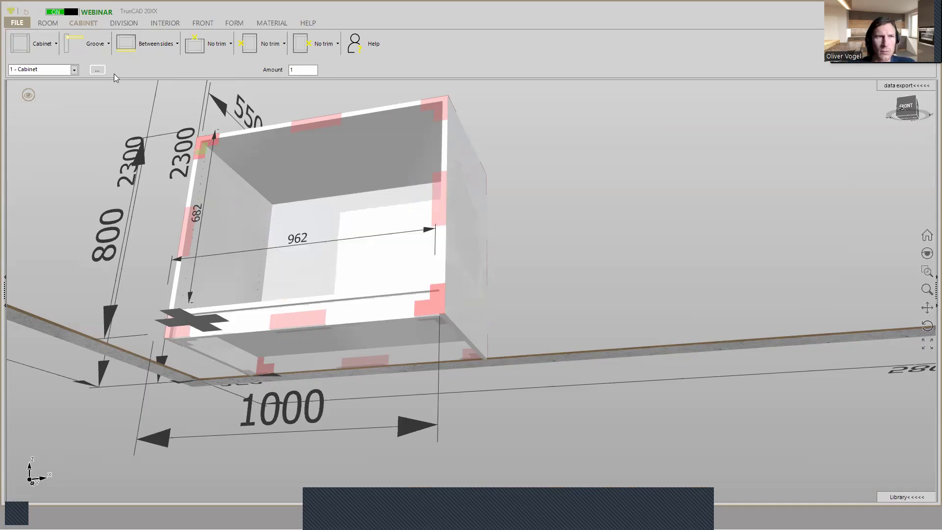
- Divide the cabinet's interior into two equal compartments with one vertical divider
{"action": "left_click", "coordinate": [124, 25]}
{"action": "middle_click_drag", "start_coordinate": [535, 182], "coordinate": [544, 227]}
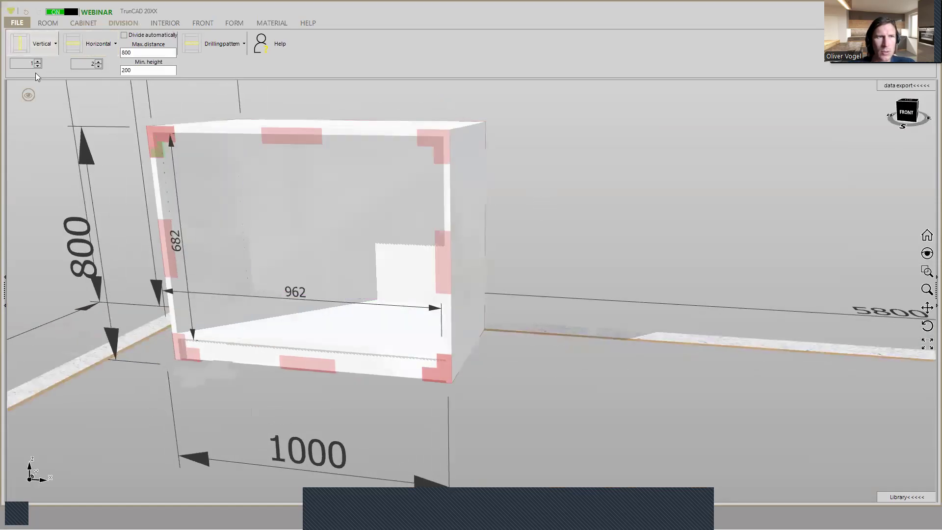
{"action": "left_click", "coordinate": [28, 47]}
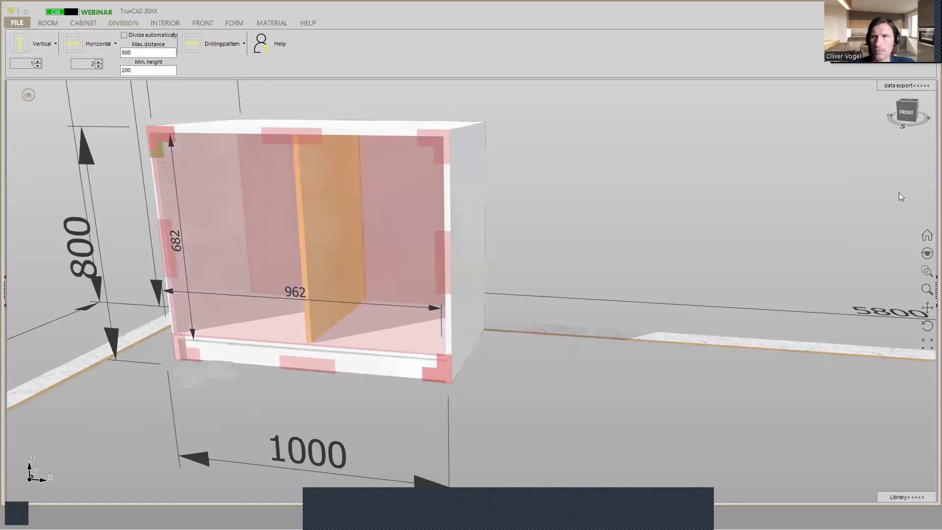
{"action": "left_click", "coordinate": [294, 226]}
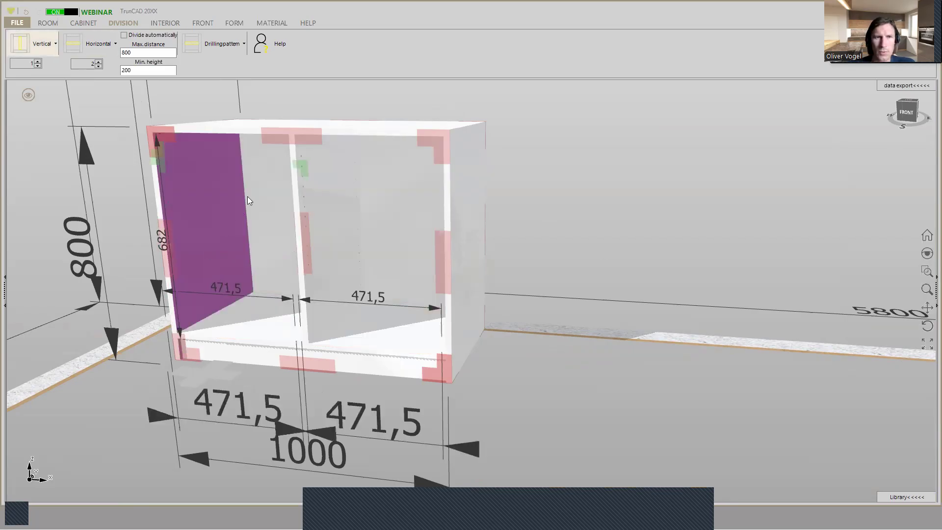
{"action": "middle_click_drag", "start_coordinate": [317, 132], "coordinate": [315, 136]}
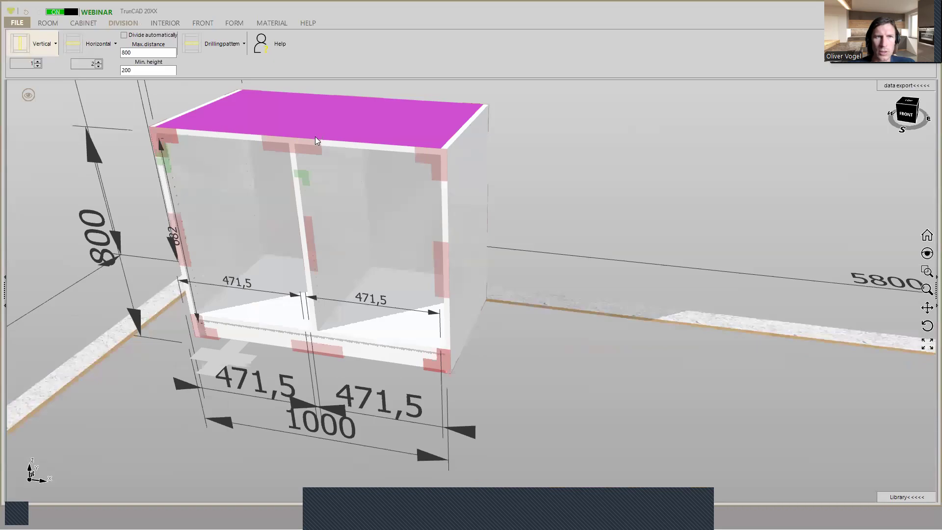
{"action": "left_click", "coordinate": [32, 53]}
{"action": "mouse_move", "coordinate": [376, 320]}
{"action": "middle_mouse_down"}
{"action": "mouse_move", "coordinate": [377, 263]}
{"action": "mouse_move", "coordinate": [378, 315]}
{"action": "middle_mouse_up"}
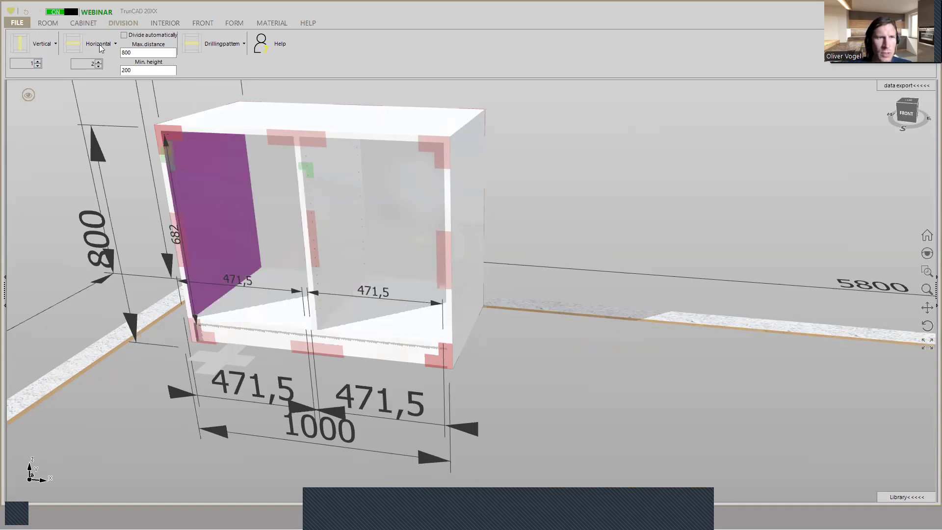
- Add two adjustable shelves to the cabinet's left compartment
{"action": "left_click", "coordinate": [153, 23]}
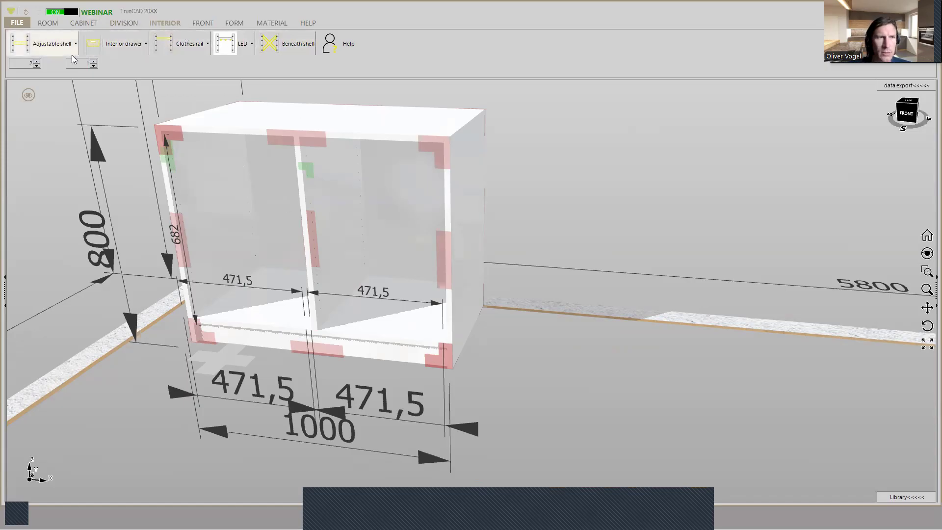
{"action": "left_click", "coordinate": [26, 46]}
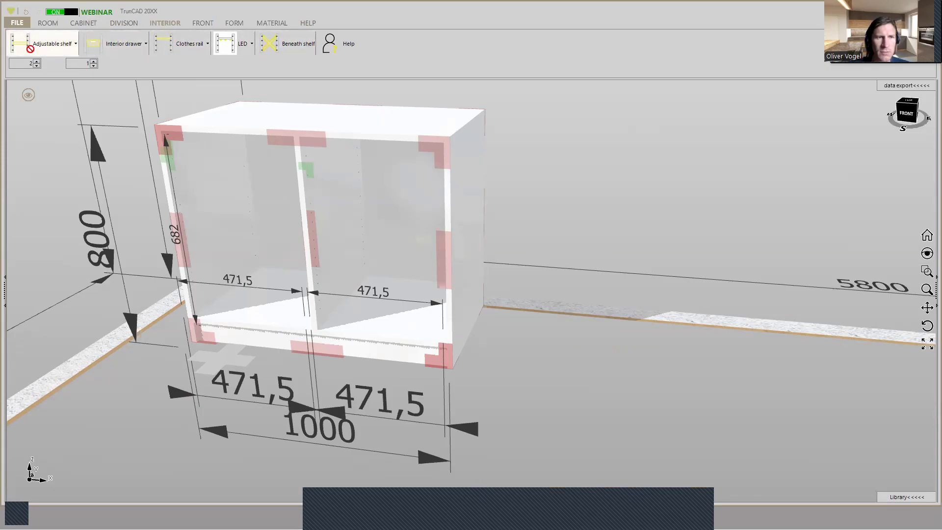
{"action": "left_click", "coordinate": [208, 182]}
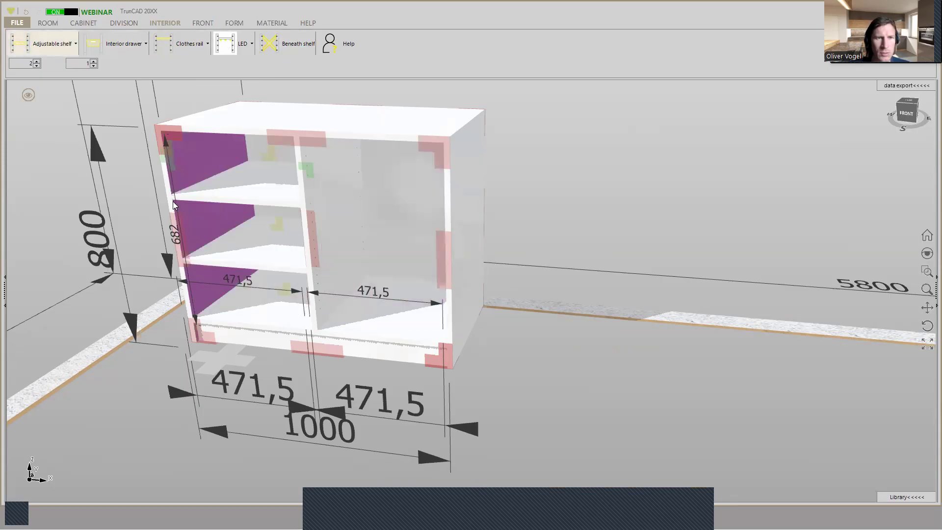
- Examine how the front edges of the two shelves sit relative to the cabinet's left side panel
{"action": "scroll", "coordinate": [174, 198], "scroll_direction": "up", "scroll_amount": 1}
{"action": "scroll", "coordinate": [174, 195], "scroll_direction": "up", "scroll_amount": 2}
{"action": "middle_click_drag", "start_coordinate": [208, 198], "coordinate": [189, 198]}
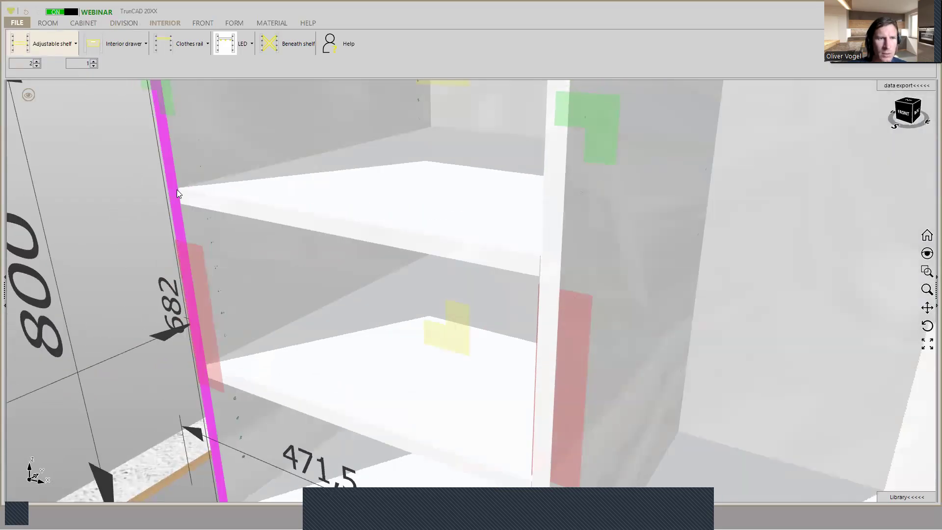
{"action": "scroll", "coordinate": [177, 191], "scroll_direction": "up", "scroll_amount": 3}
{"action": "scroll", "coordinate": [176, 191], "scroll_direction": "down", "scroll_amount": 1}
{"action": "scroll", "coordinate": [176, 189], "scroll_direction": "down", "scroll_amount": 3}
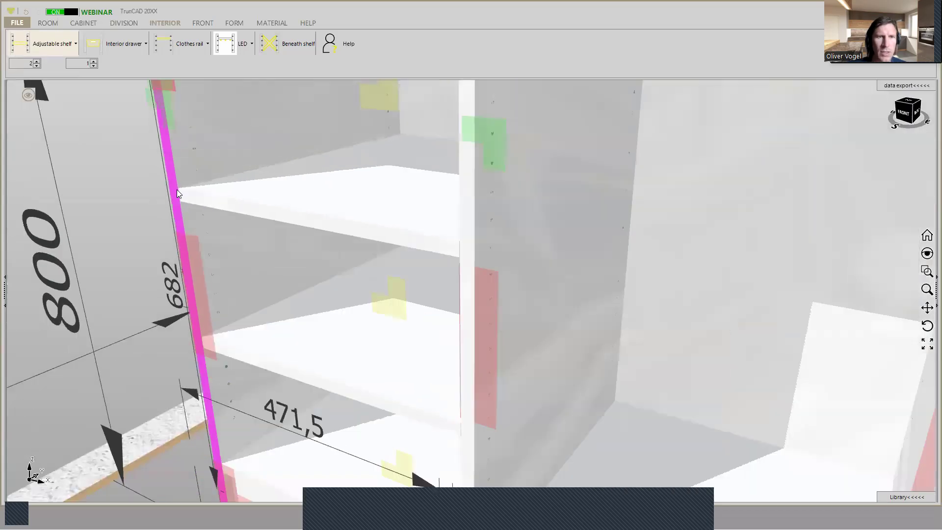
{"action": "scroll", "coordinate": [177, 189], "scroll_direction": "down", "scroll_amount": 3}
{"action": "mouse_move", "coordinate": [176, 194]}
{"action": "middle_mouse_down"}
{"action": "mouse_move", "coordinate": [200, 197]}
{"action": "mouse_move", "coordinate": [186, 196]}
{"action": "middle_mouse_up"}
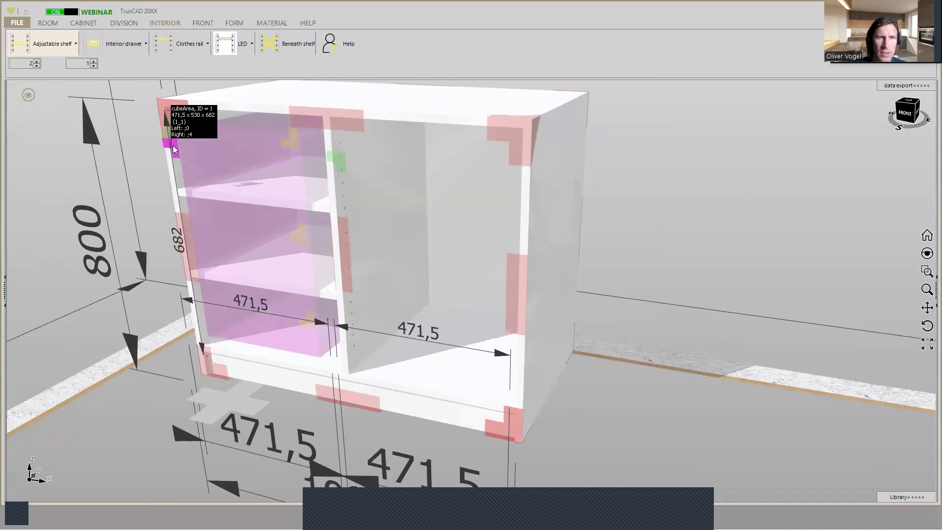
{"action": "scroll", "coordinate": [175, 150], "scroll_direction": "down", "scroll_amount": 2}
{"action": "scroll", "coordinate": [176, 149], "scroll_direction": "up", "scroll_amount": 5}
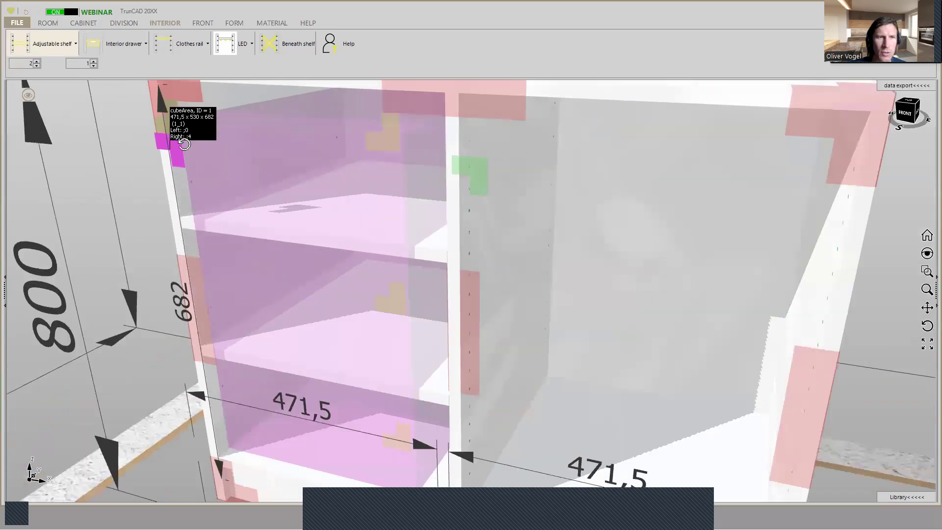
{"action": "scroll", "coordinate": [180, 147], "scroll_direction": "down", "scroll_amount": 3}
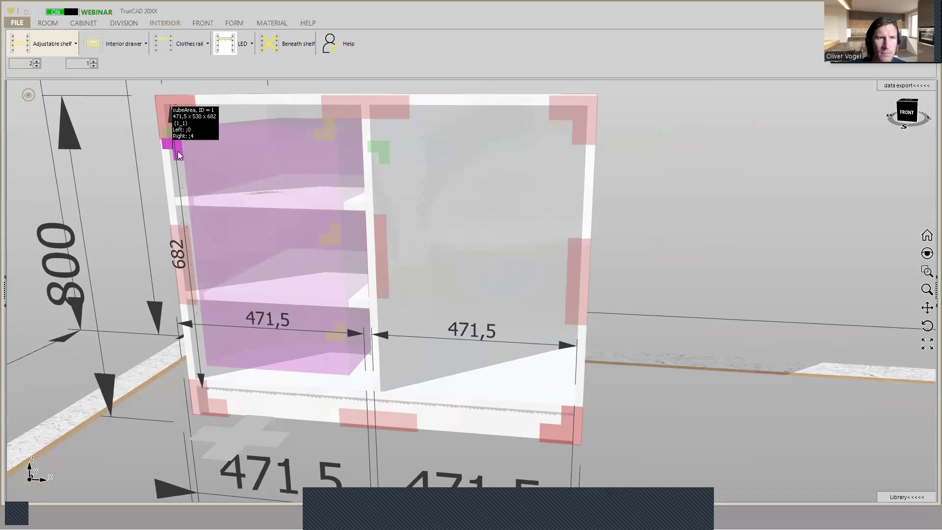
- Set the offset of interior to 25 in the left compartment's area settings and save them
{"action": "right_click", "coordinate": [178, 151]}
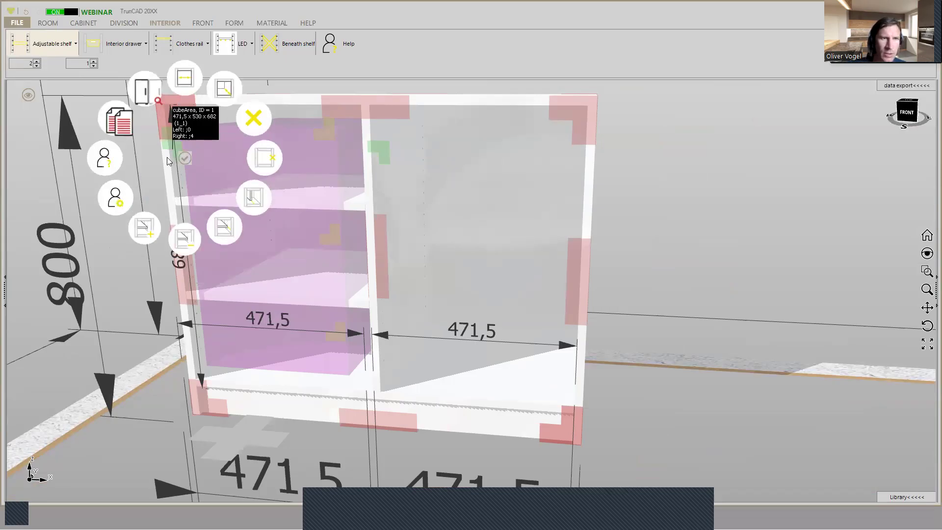
{"action": "left_click", "coordinate": [126, 196]}
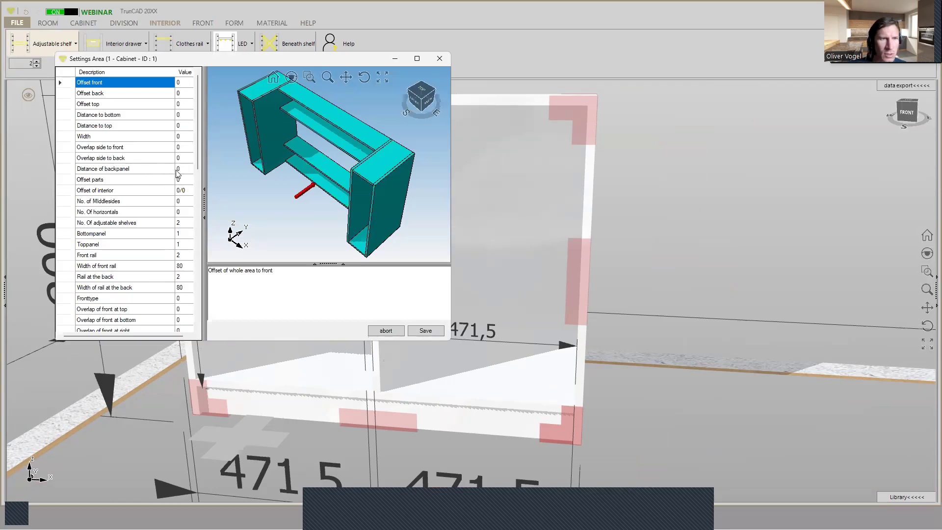
{"action": "left_click", "coordinate": [182, 87]}
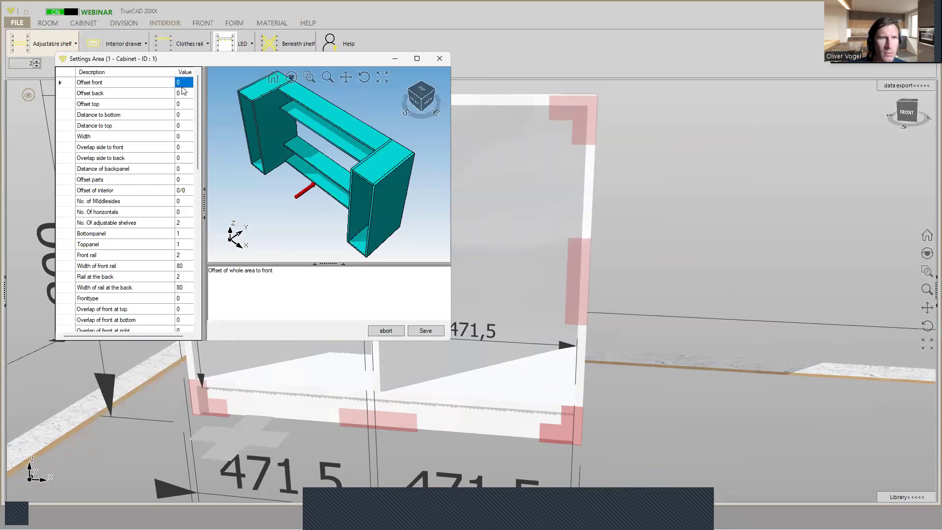
{"action": "left_click", "coordinate": [183, 94]}
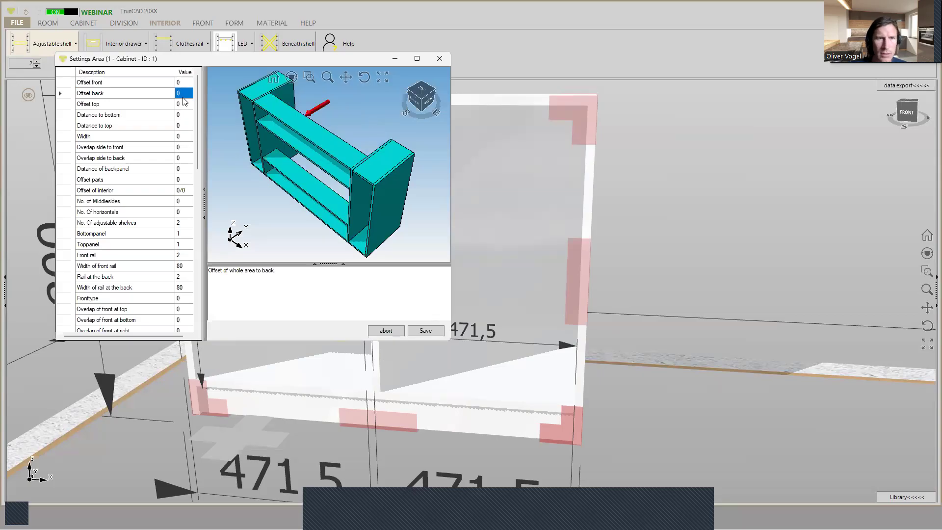
{"action": "key", "text": "Down"}
{"action": "key", "text": "Down"}
{"action": "key", "text": "Down"}
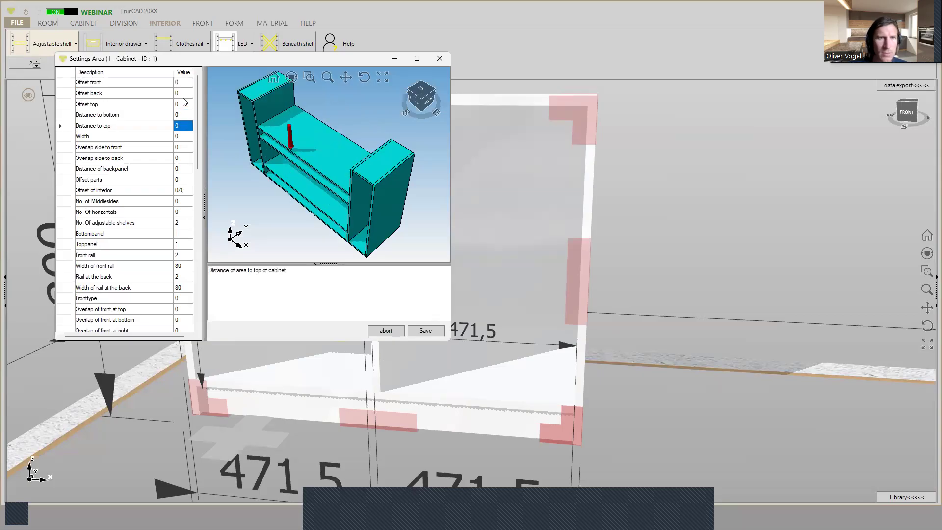
{"action": "key", "text": "Down"}
{"action": "key", "text": "Down"}
{"action": "key", "text": "Down"}
{"action": "key", "text": "Down"}
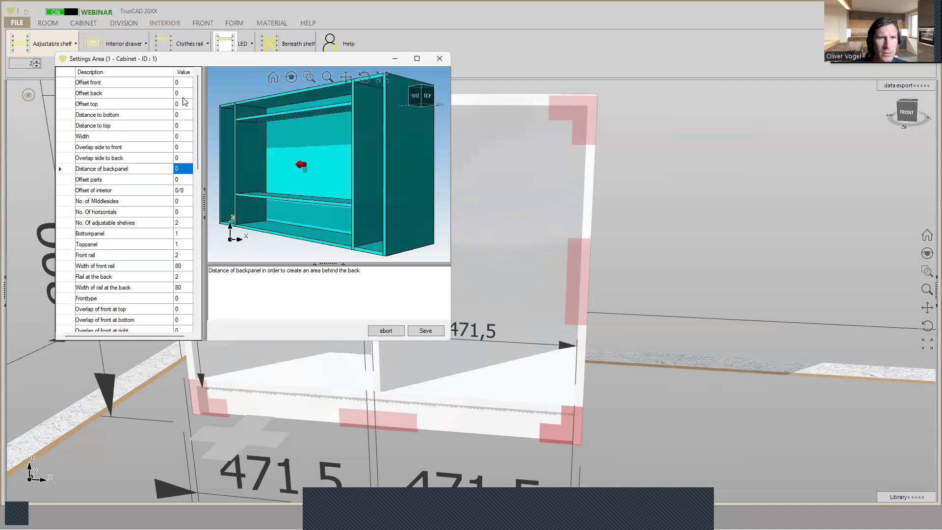
{"action": "key", "text": "Down"}
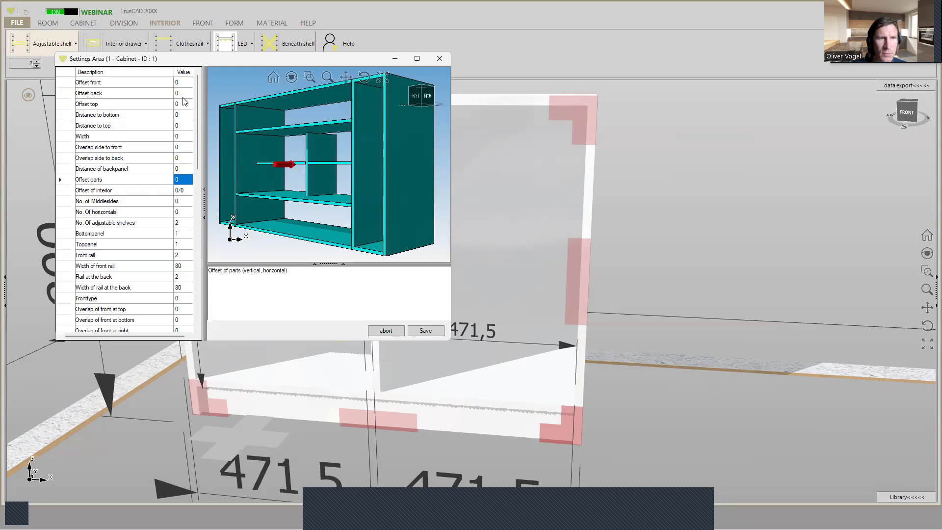
{"action": "key", "text": "Down"}
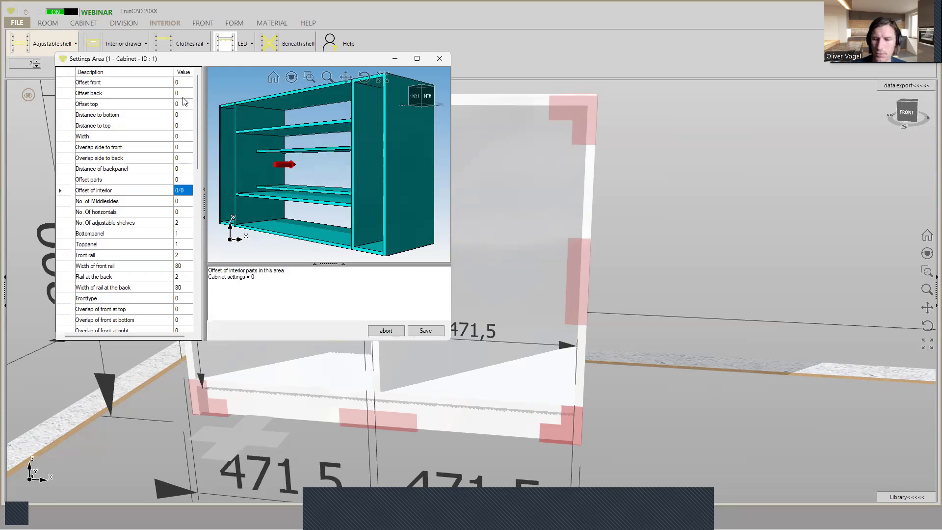
{"action": "type", "text": "25"}
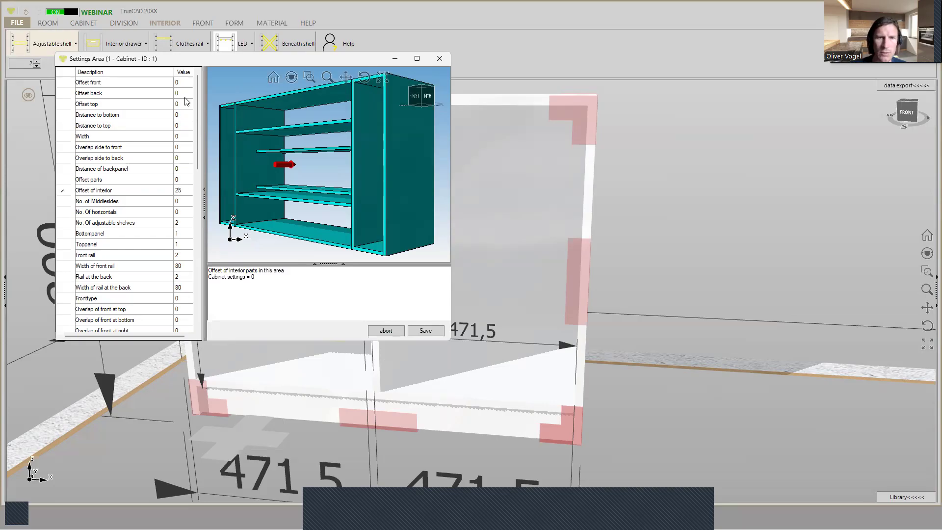
{"action": "left_click", "coordinate": [420, 333]}
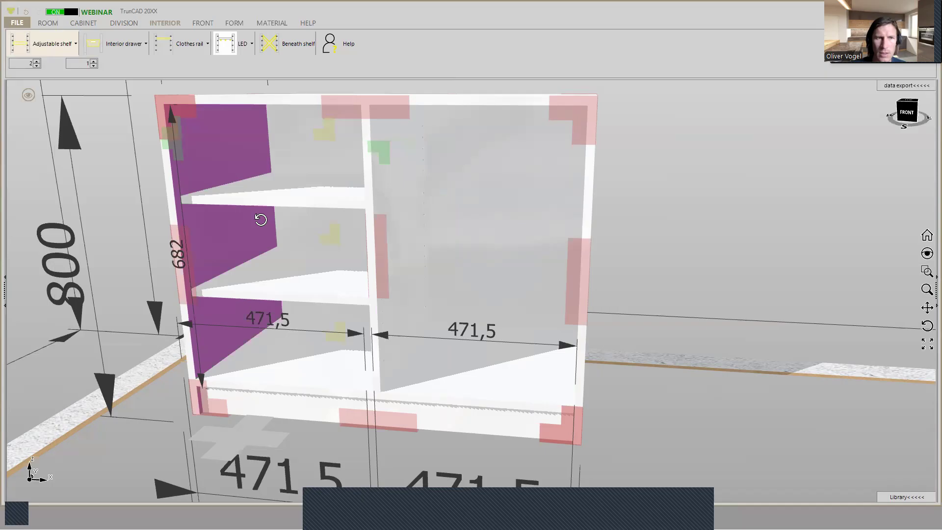
- Set the left compartment's interior offset to 30 using the area's Offset interior function
{"action": "middle_click_drag", "start_coordinate": [254, 226], "coordinate": [245, 230]}
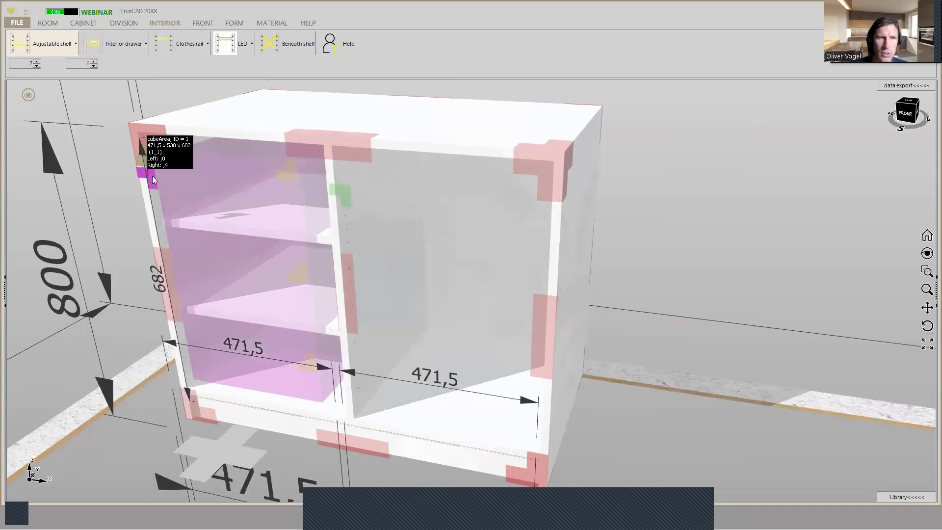
{"action": "right_click", "coordinate": [148, 179]}
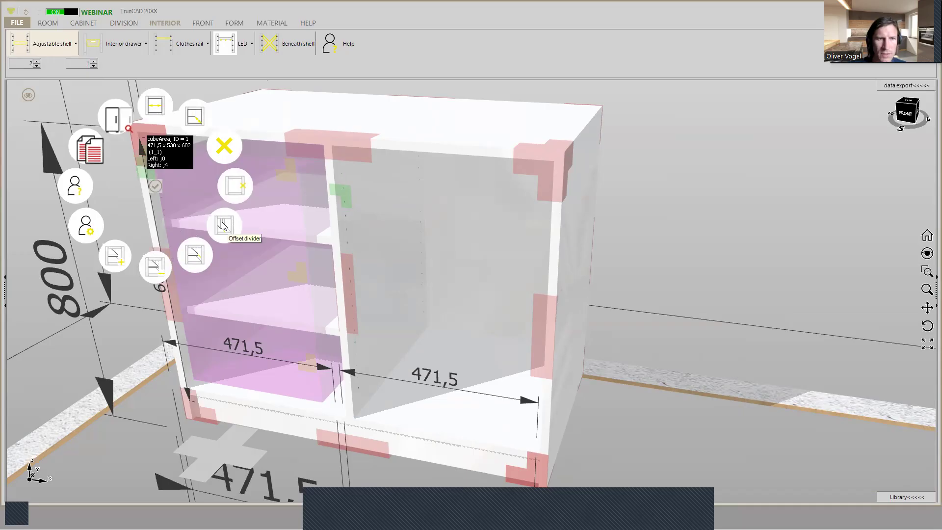
{"action": "left_click", "coordinate": [200, 253]}
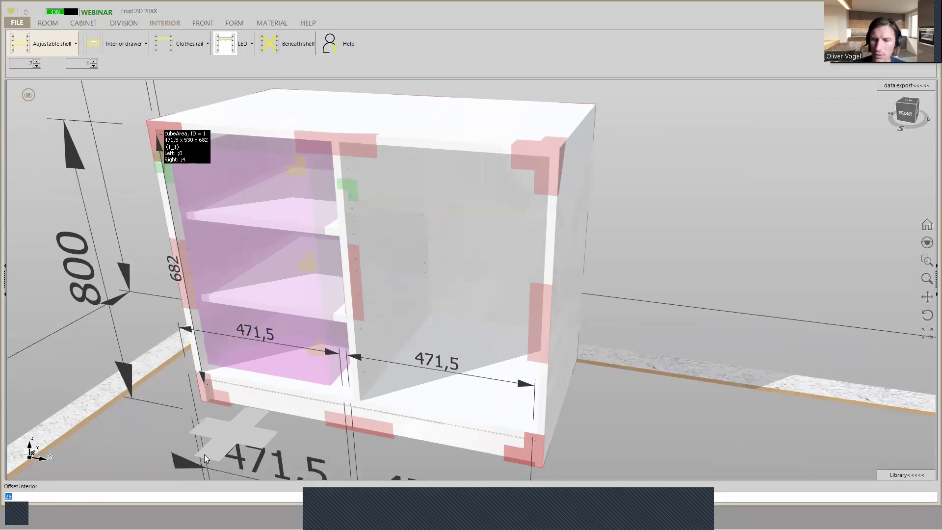
{"action": "type", "text": "30"}
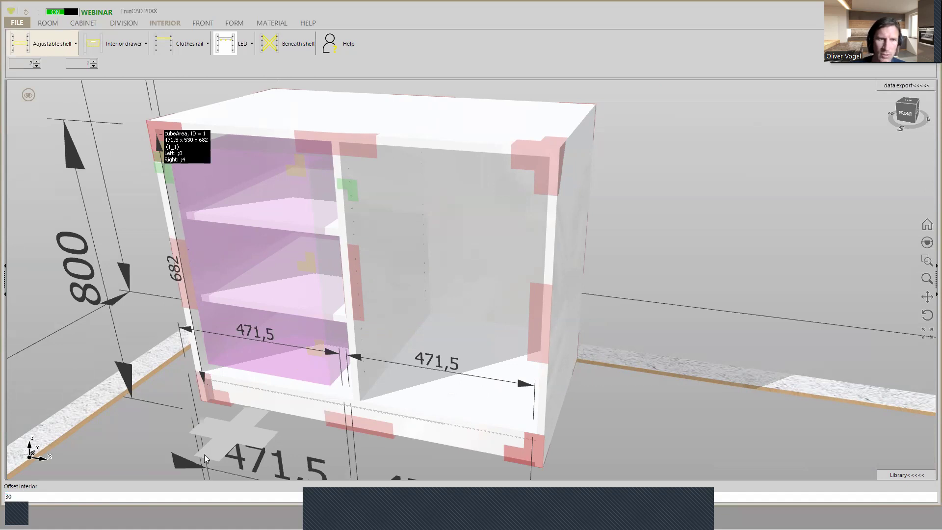
{"action": "key", "text": "Return"}
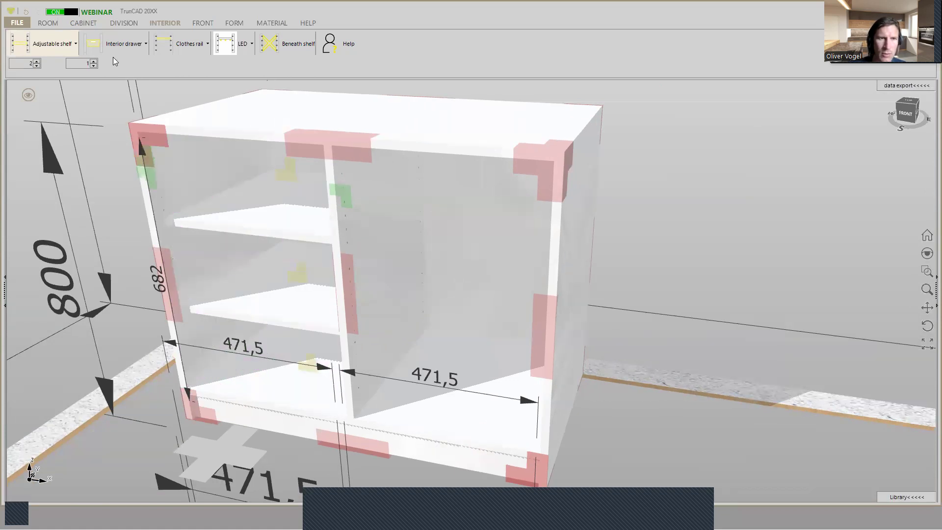
- Display the cabinet transparently with its connectors and examine the shelf drillings and fittings around the left compartment
{"action": "left_click", "coordinate": [29, 95]}
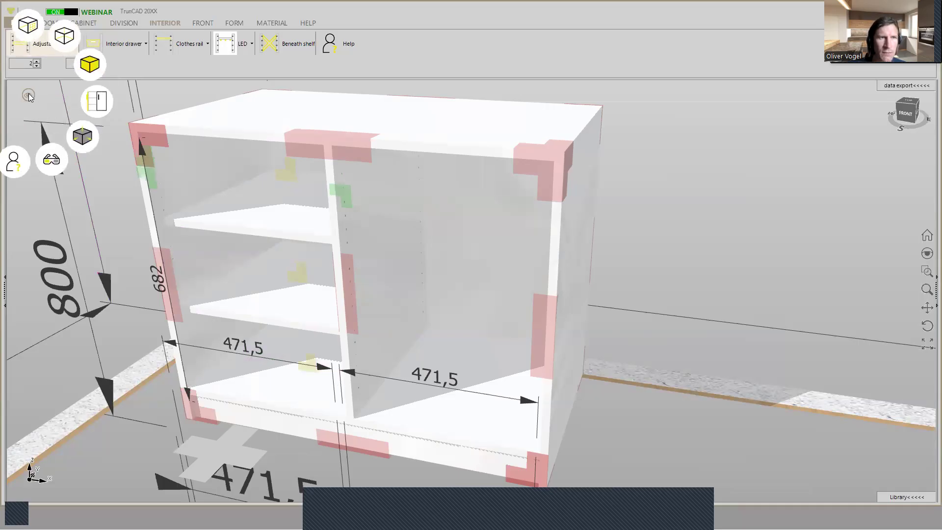
{"action": "left_click", "coordinate": [89, 66]}
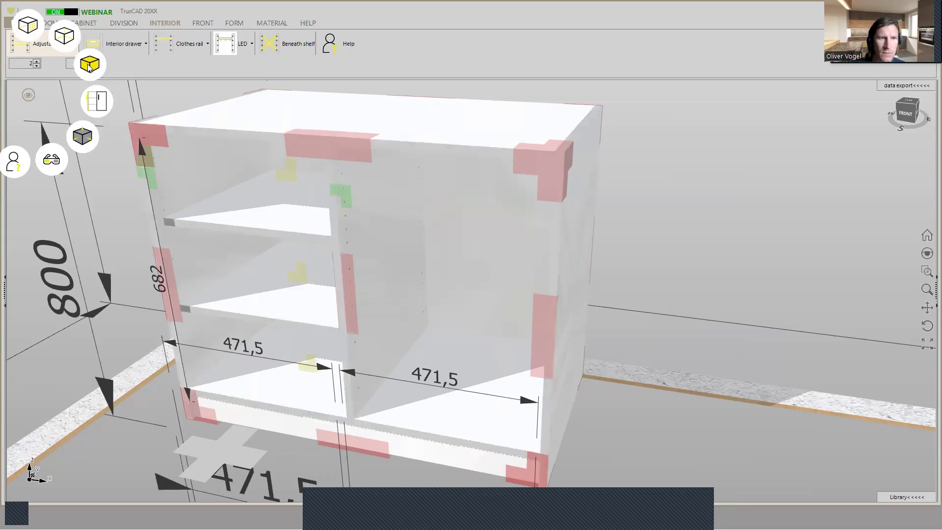
{"action": "left_click", "coordinate": [89, 67]}
{"action": "middle_click_drag", "start_coordinate": [140, 227], "coordinate": [221, 199]}
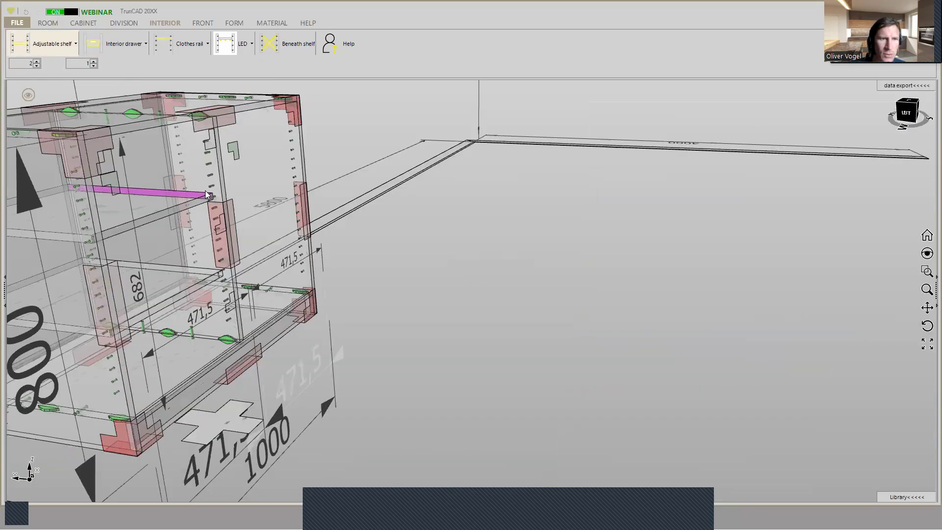
{"action": "scroll", "coordinate": [221, 199], "scroll_direction": "up", "scroll_amount": 2}
{"action": "middle_click_drag", "start_coordinate": [252, 197], "coordinate": [130, 197]}
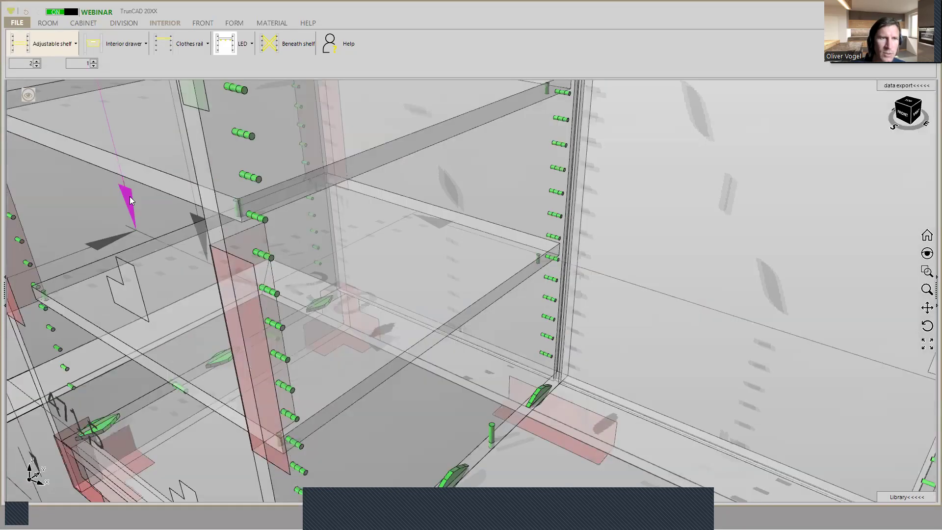
{"action": "scroll", "coordinate": [130, 200], "scroll_direction": "down", "scroll_amount": 5}
{"action": "middle_click_drag", "start_coordinate": [234, 258], "coordinate": [254, 248]}
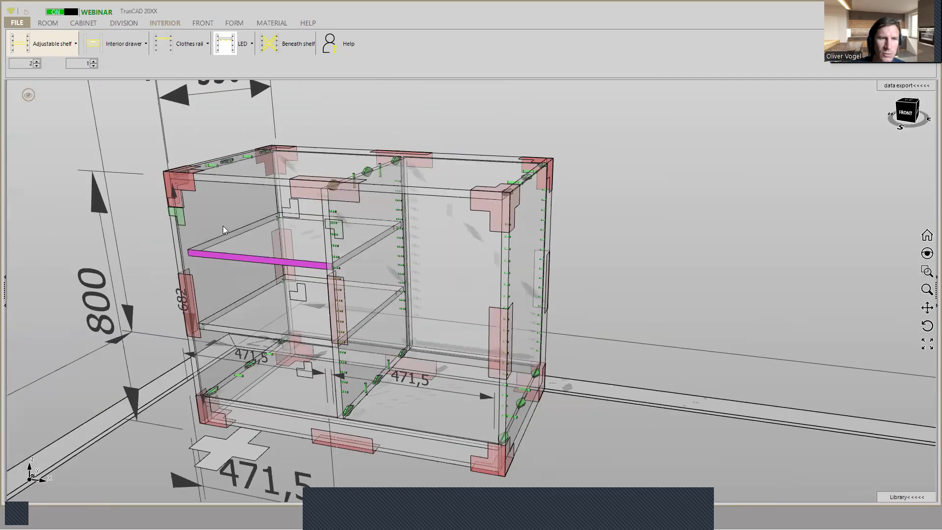
- Open the left compartment's area settings and select the Row of holes: Distance front value
{"action": "right_click", "coordinate": [181, 221]}
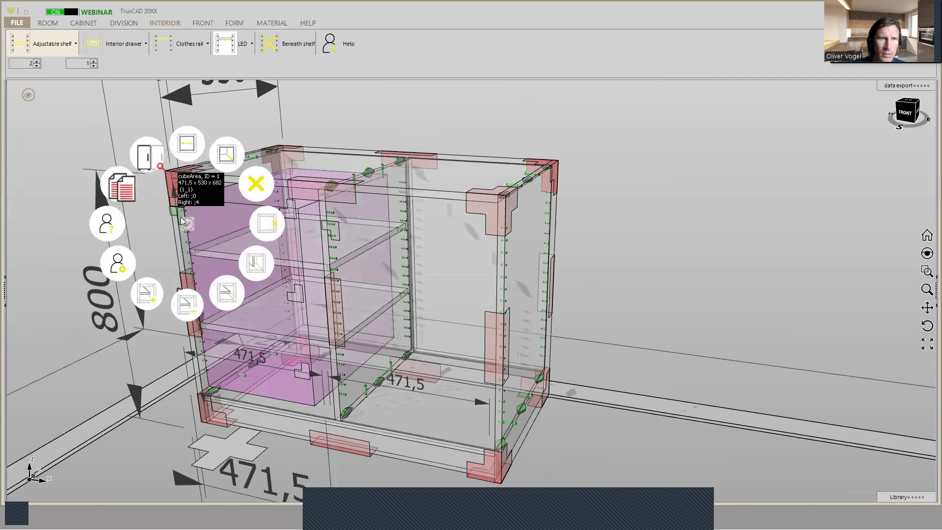
{"action": "left_click", "coordinate": [117, 262]}
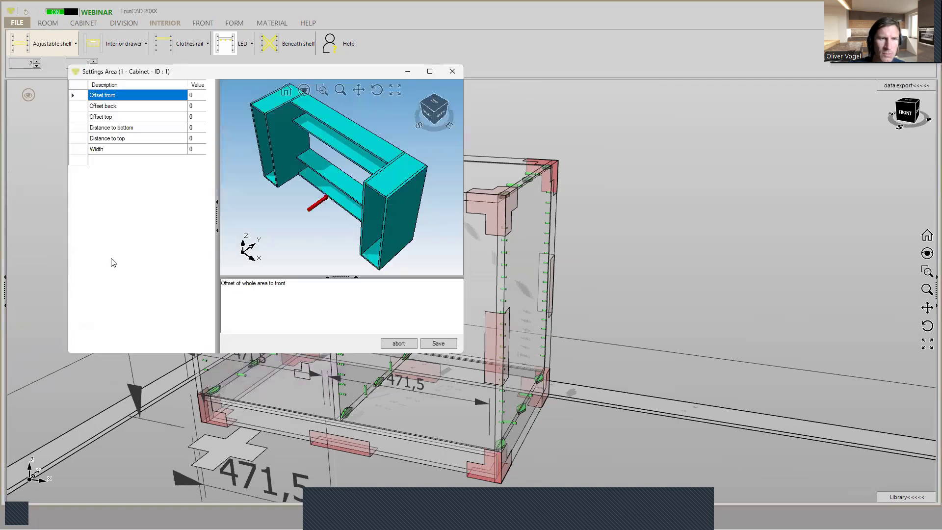
{"action": "scroll", "coordinate": [205, 252], "scroll_direction": "down", "scroll_amount": 6}
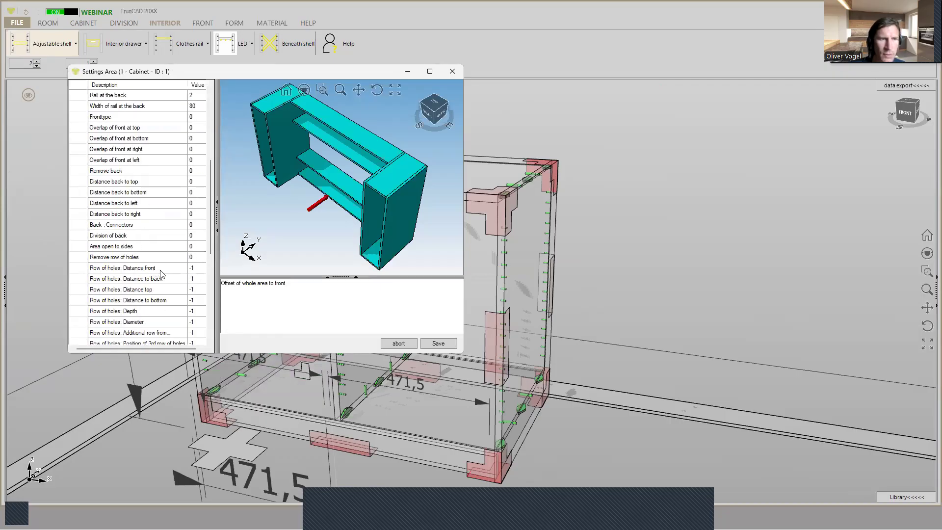
{"action": "left_click", "coordinate": [196, 272]}
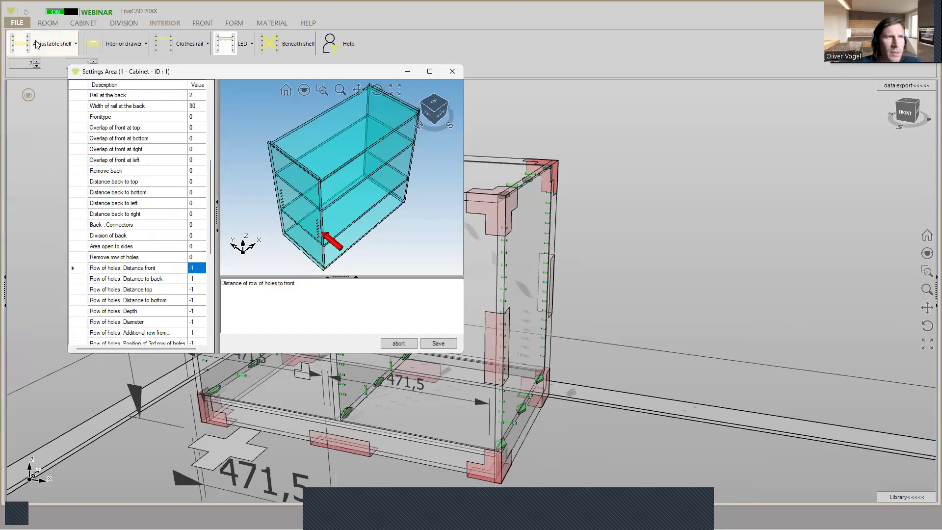
- Compare the cabinet's general row of holes settings with the left compartment's area settings side by side
{"action": "left_click_drag", "start_coordinate": [195, 72], "coordinate": [388, 93]}
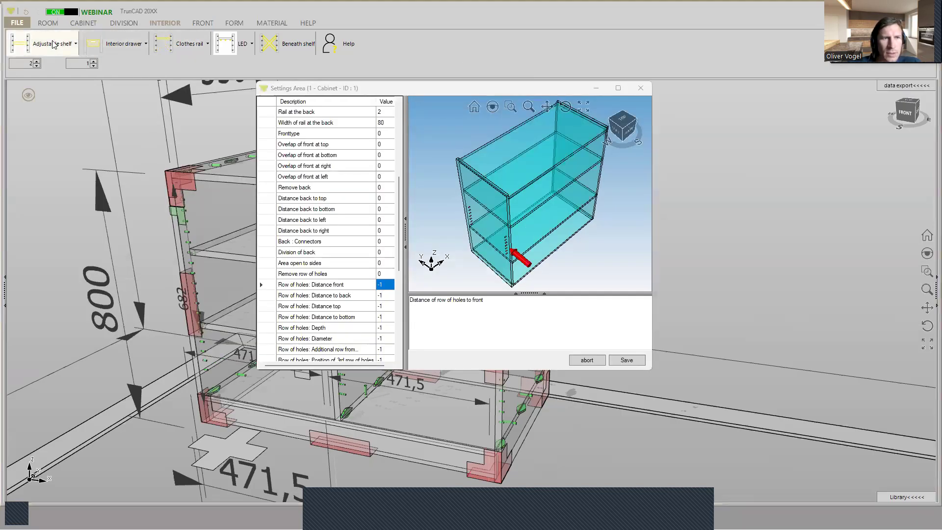
{"action": "left_click", "coordinate": [54, 44]}
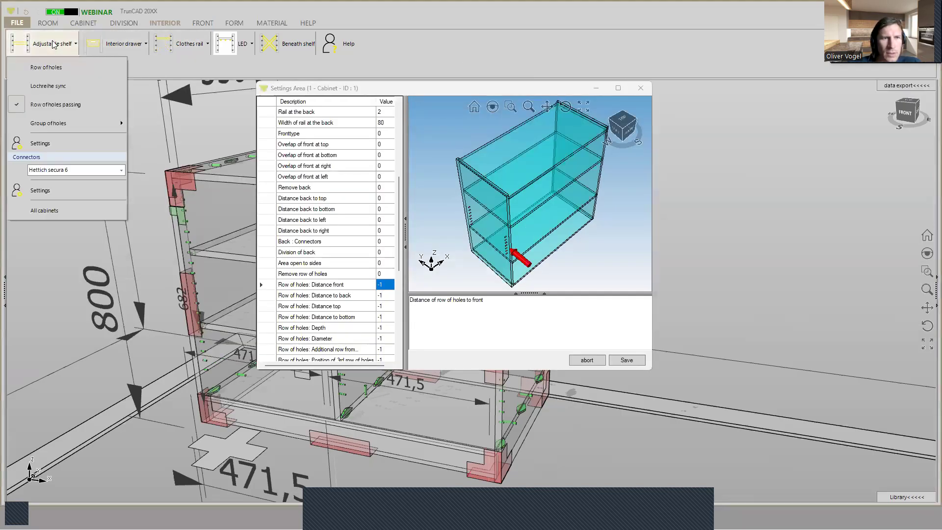
{"action": "left_click", "coordinate": [39, 150]}
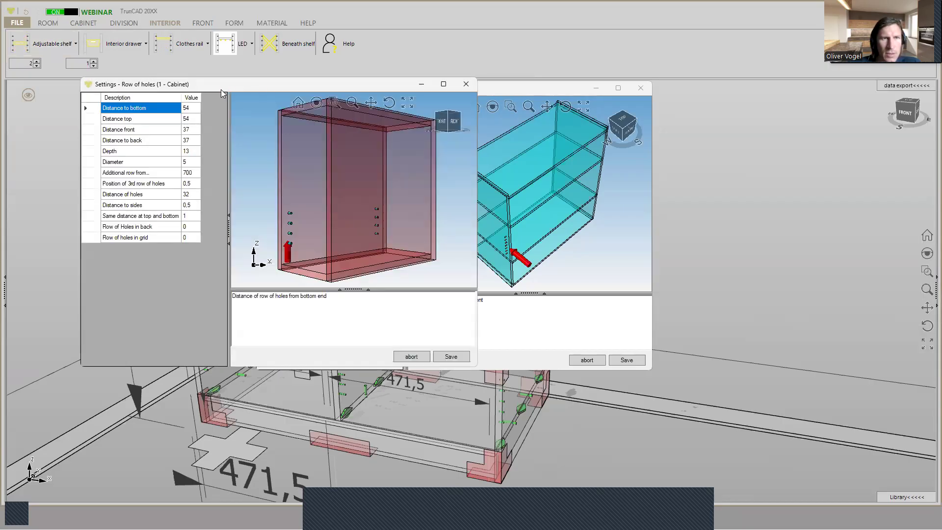
{"action": "left_click_drag", "start_coordinate": [215, 87], "coordinate": [194, 88]}
{"action": "left_click", "coordinate": [510, 92]}
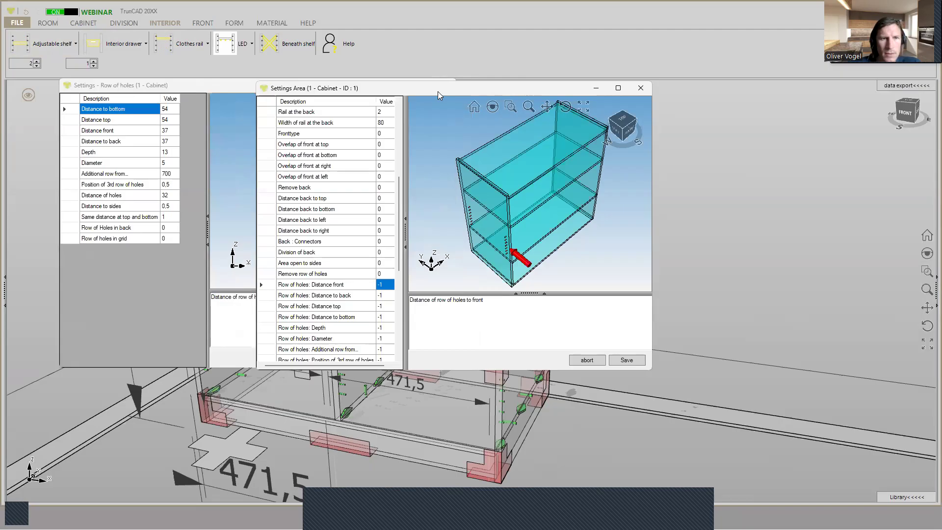
{"action": "left_click_drag", "start_coordinate": [437, 91], "coordinate": [510, 49]}
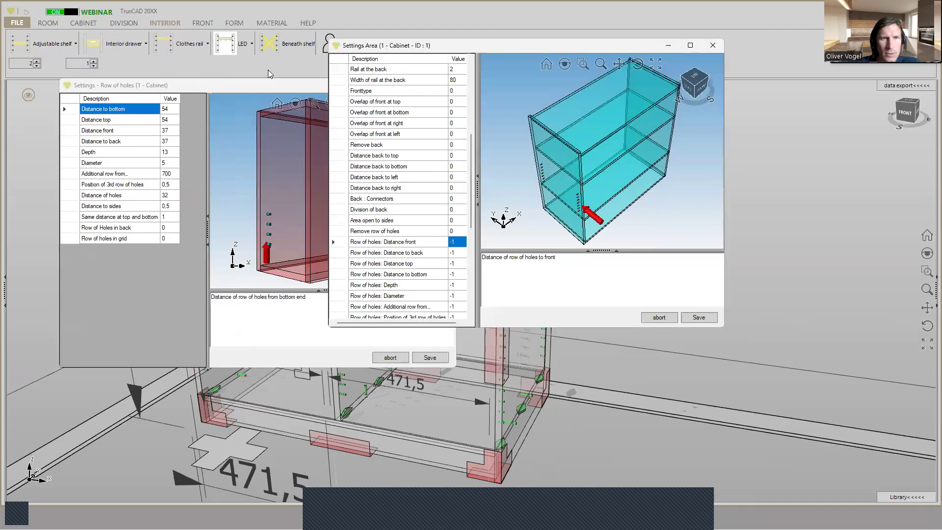
{"action": "left_click", "coordinate": [258, 91]}
{"action": "left_click_drag", "start_coordinate": [257, 91], "coordinate": [282, 149]}
{"action": "left_click", "coordinate": [502, 46]}
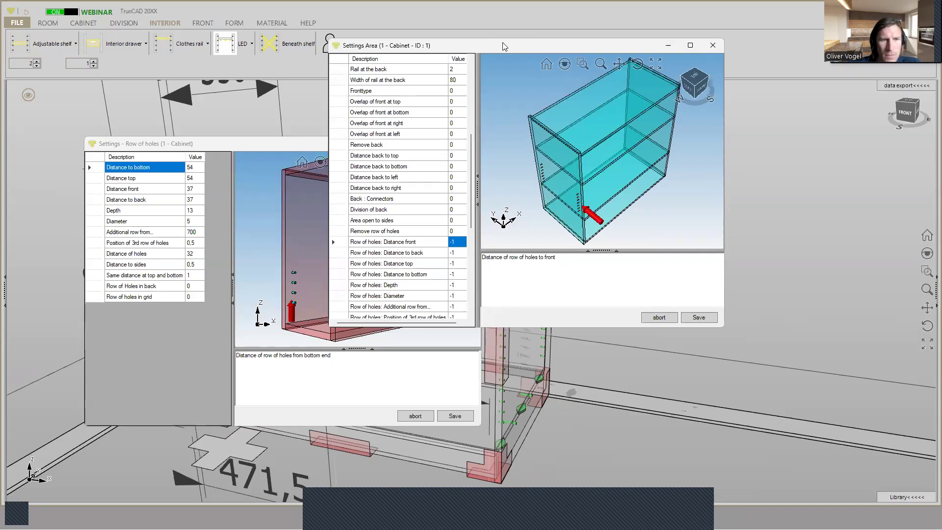
{"action": "left_click_drag", "start_coordinate": [503, 46], "coordinate": [391, 55]}
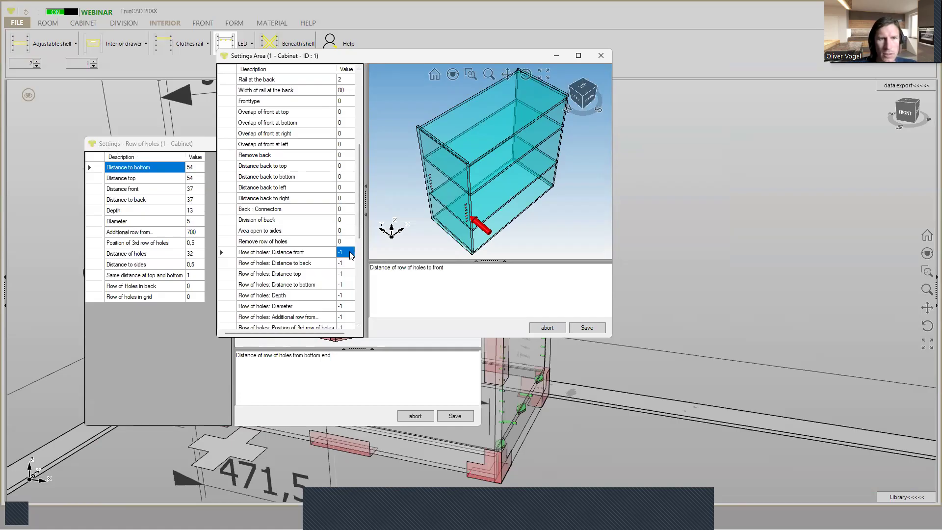
- Set the left compartment's Row of holes: Distance front to 30, save it, and close the general row of holes settings
{"action": "type", "text": "30"}
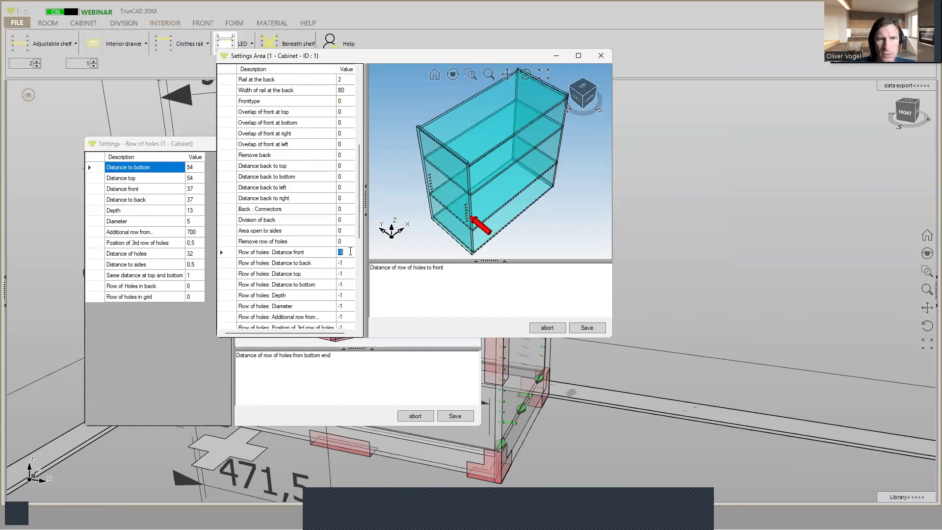
{"action": "left_click", "coordinate": [586, 328]}
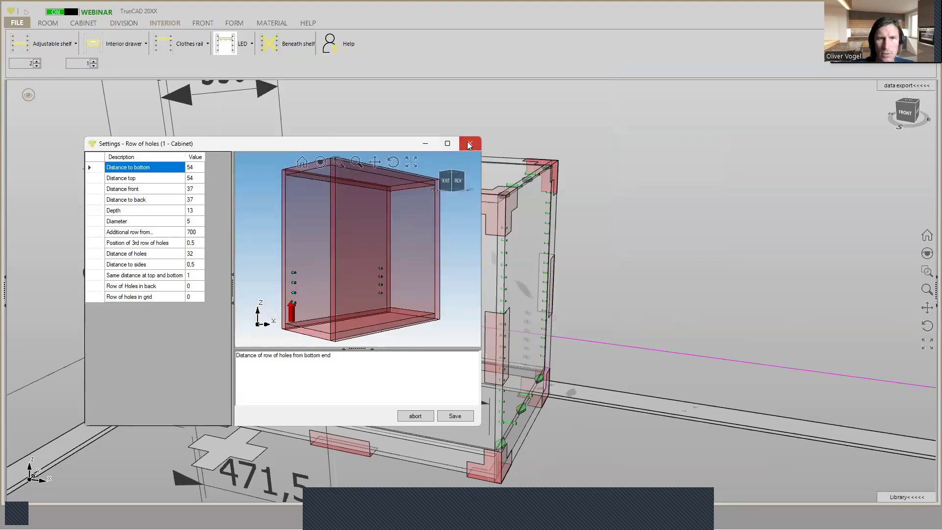
{"action": "left_click", "coordinate": [469, 143]}
- Examine the hole rows against the shelf fronts in the left compartment and check Distance front in the general row of holes settings
{"action": "middle_click_drag", "start_coordinate": [280, 246], "coordinate": [467, 231]}
{"action": "scroll", "coordinate": [240, 258], "scroll_direction": "up", "scroll_amount": 2}
{"action": "scroll", "coordinate": [470, 258], "scroll_direction": "up", "scroll_amount": 2}
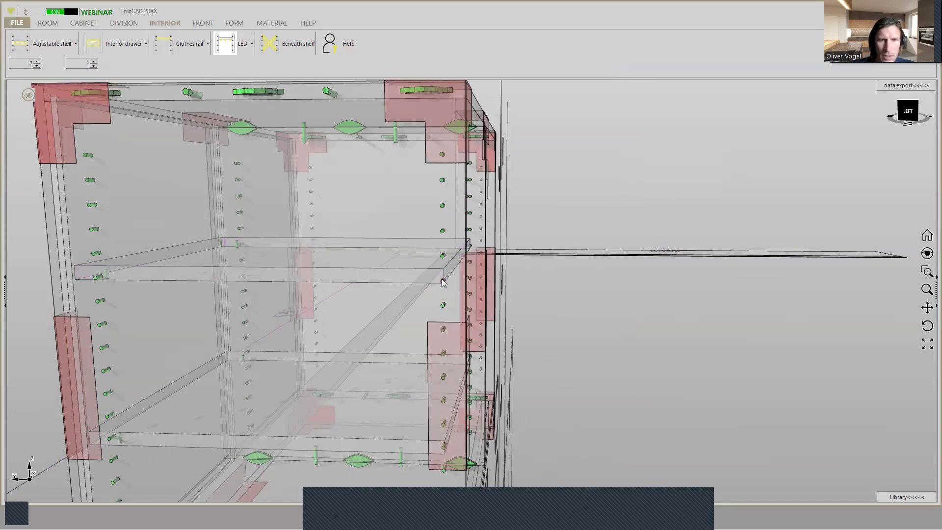
{"action": "middle_click_drag", "start_coordinate": [506, 239], "coordinate": [436, 275]}
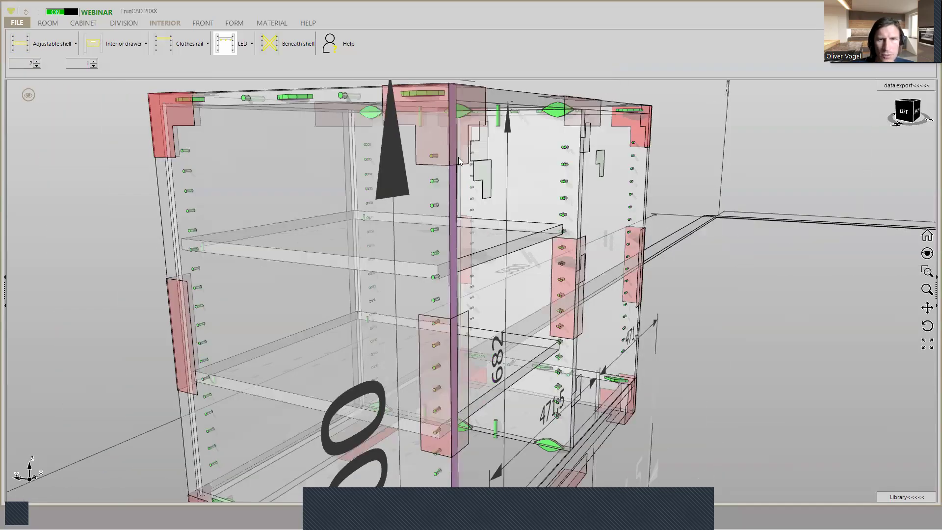
{"action": "middle_click_drag", "start_coordinate": [438, 149], "coordinate": [484, 169]}
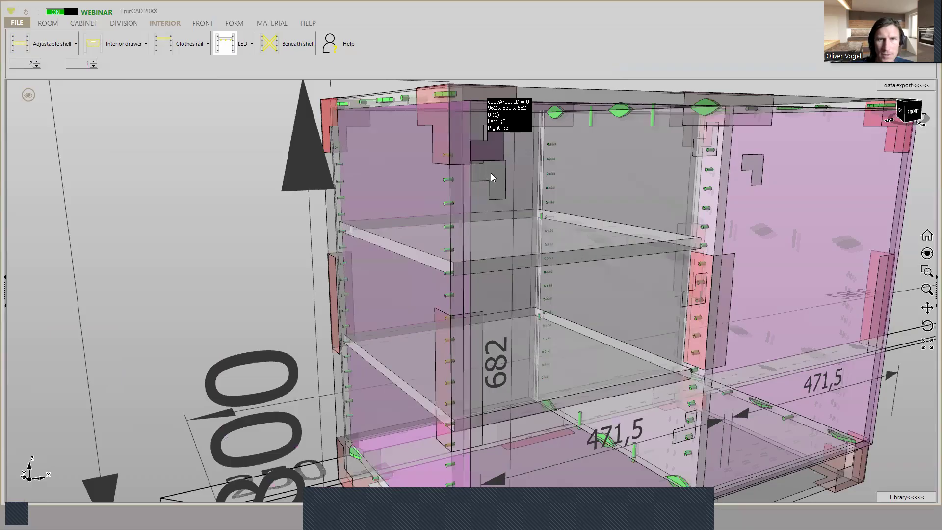
{"action": "right_click", "coordinate": [487, 172]}
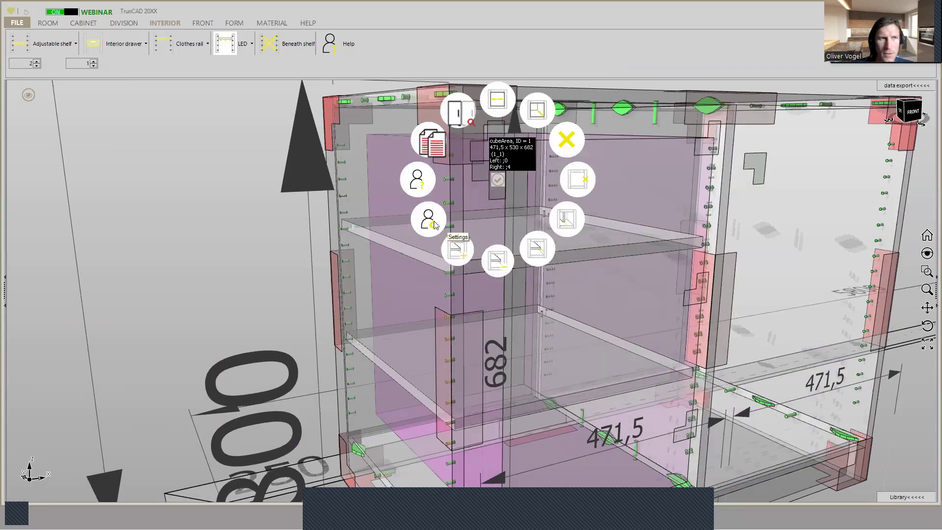
{"action": "left_click", "coordinate": [58, 45]}
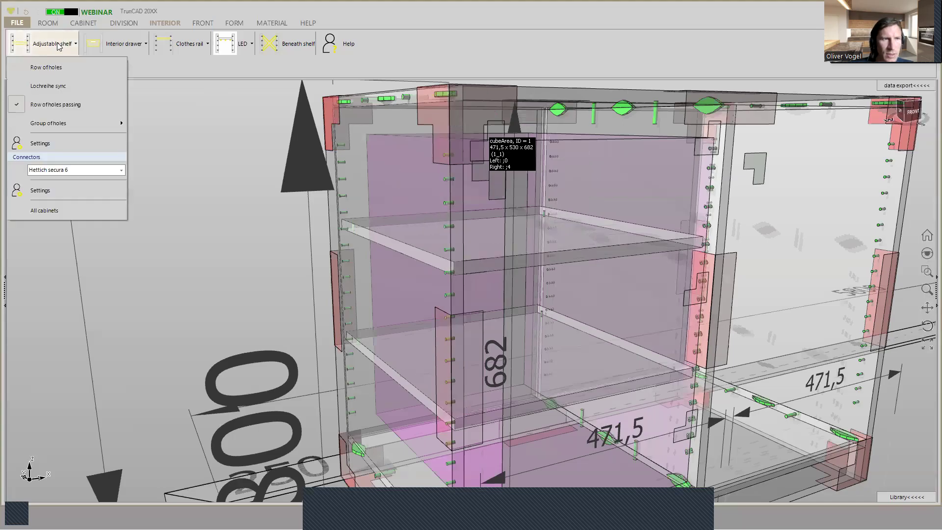
{"action": "left_click", "coordinate": [47, 147]}
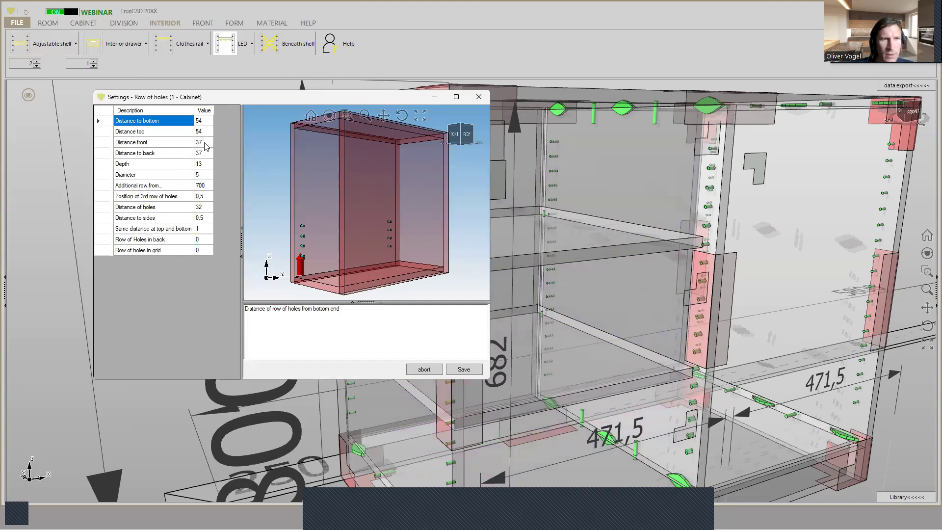
{"action": "left_click", "coordinate": [205, 143]}
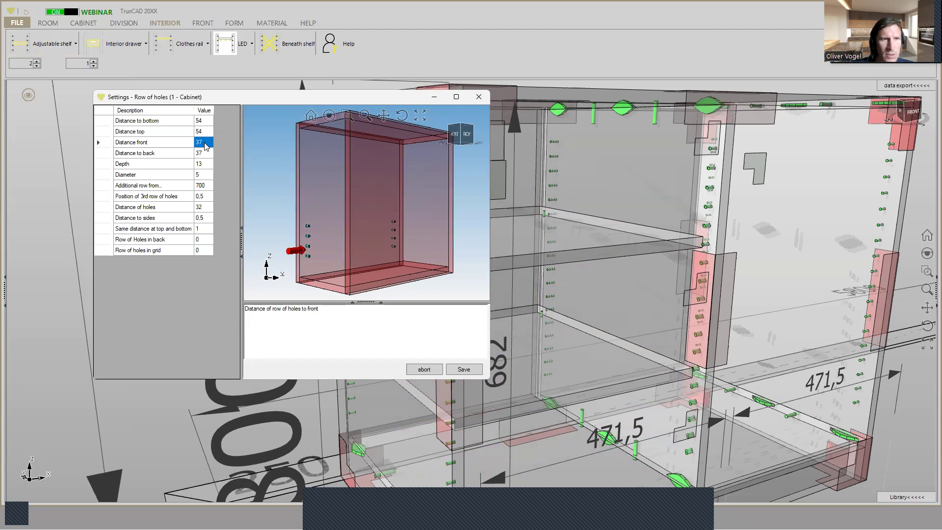
{"action": "left_click", "coordinate": [478, 97]}
{"action": "middle_click_drag", "start_coordinate": [472, 246], "coordinate": [481, 191]}
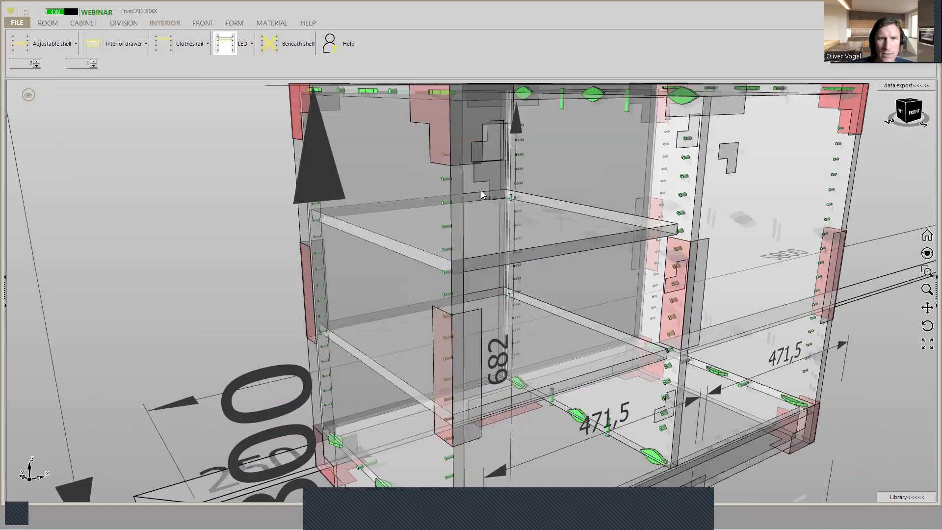
- Set Row of holes: Distance front to 67 in the left compartment's area settings and save them
{"action": "right_click", "coordinate": [488, 177]}
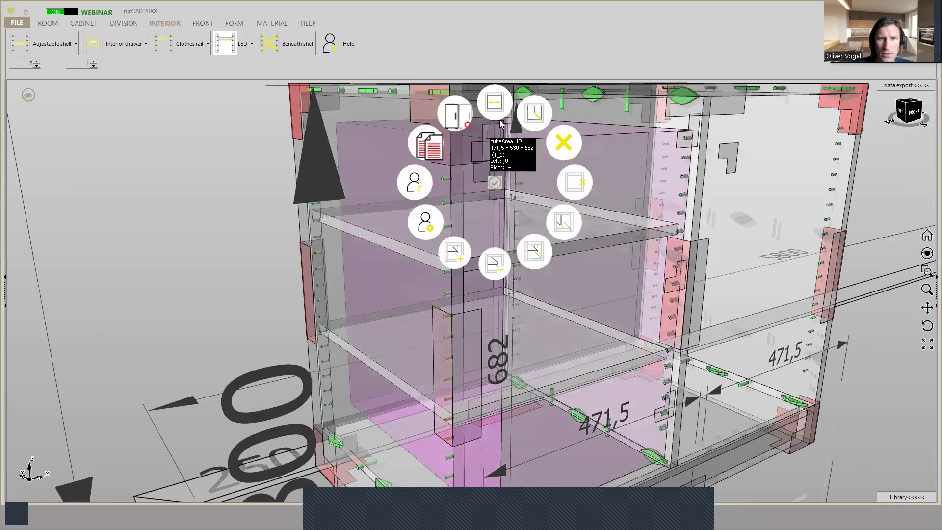
{"action": "left_click", "coordinate": [426, 225]}
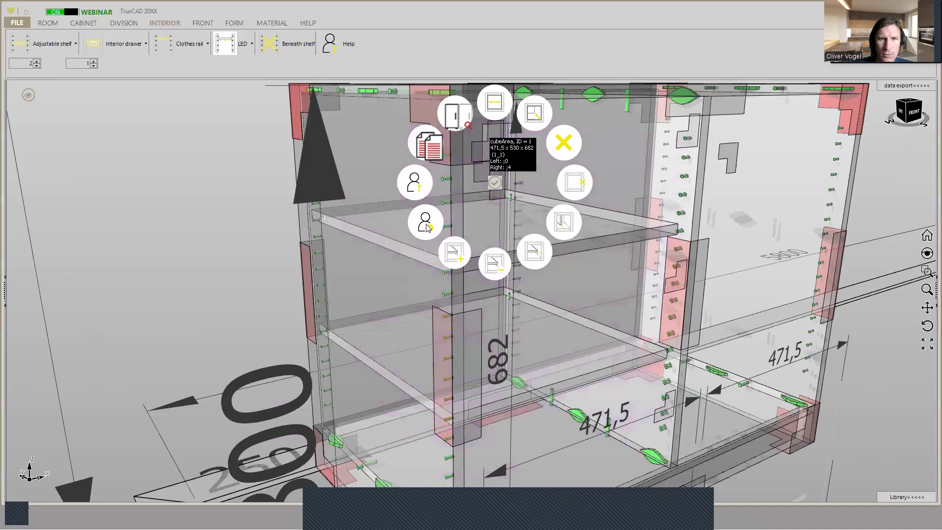
{"action": "scroll", "coordinate": [235, 307], "scroll_direction": "down", "scroll_amount": 6}
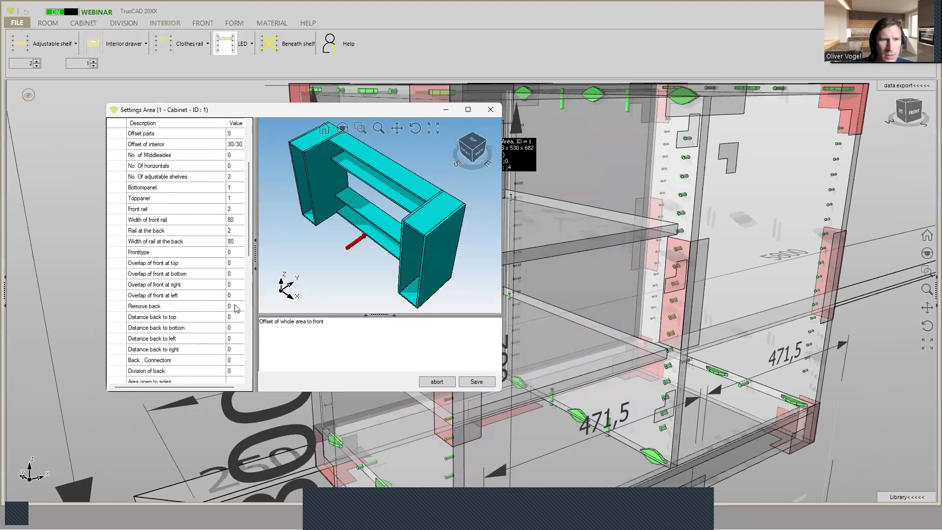
{"action": "left_click", "coordinate": [236, 307]}
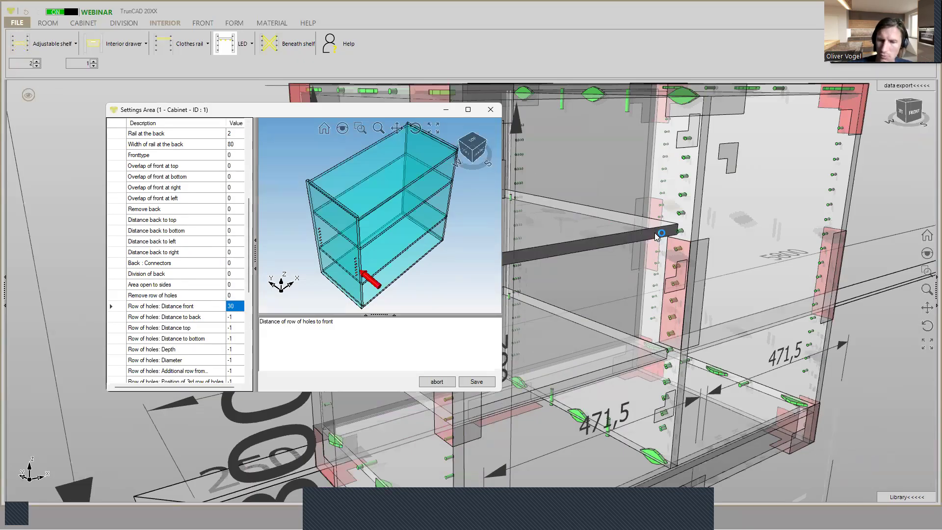
{"action": "type", "text": "67"}
{"action": "left_click", "coordinate": [471, 385]}
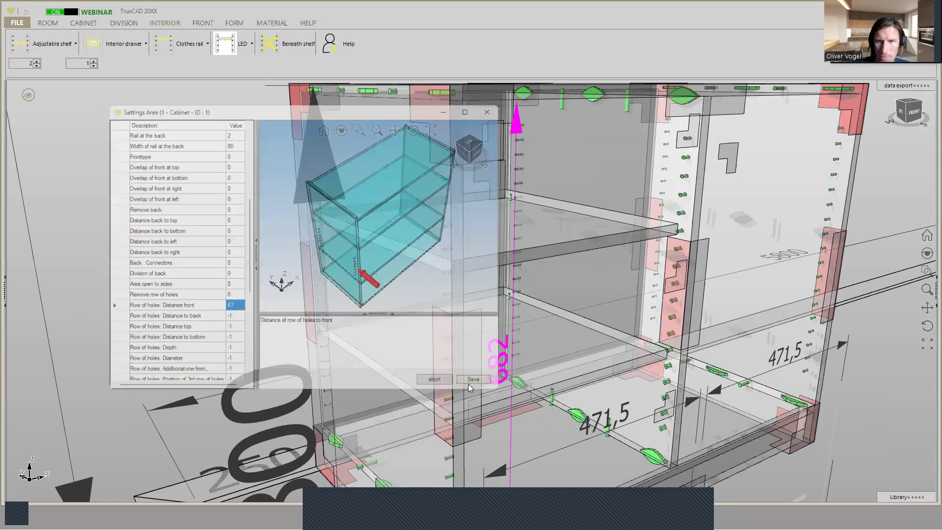
- Change the left compartment's Row of holes: Distance front value again in its area settings and save them
{"action": "middle_click_drag", "start_coordinate": [447, 274], "coordinate": [490, 200]}
{"action": "scroll", "coordinate": [555, 193], "scroll_direction": "down", "scroll_amount": 6}
{"action": "scroll", "coordinate": [555, 193], "scroll_direction": "up", "scroll_amount": 5}
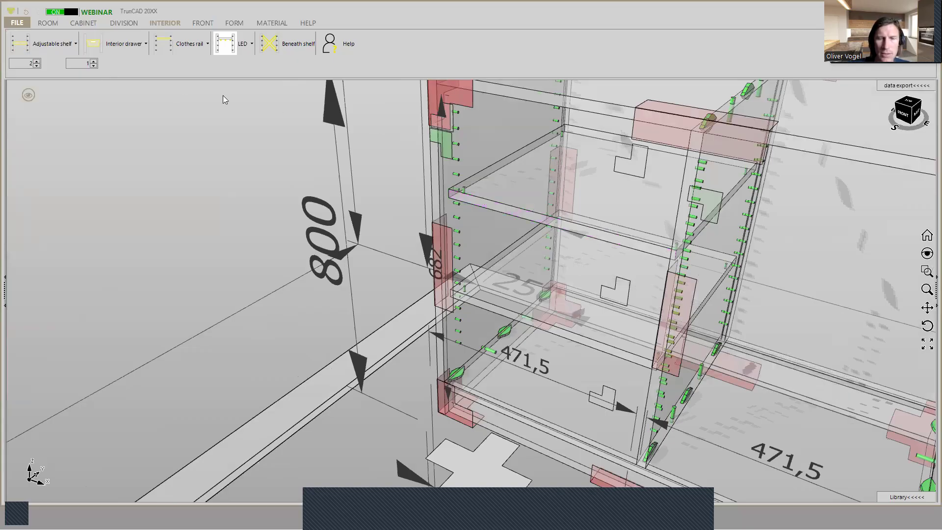
{"action": "left_click", "coordinate": [54, 44]}
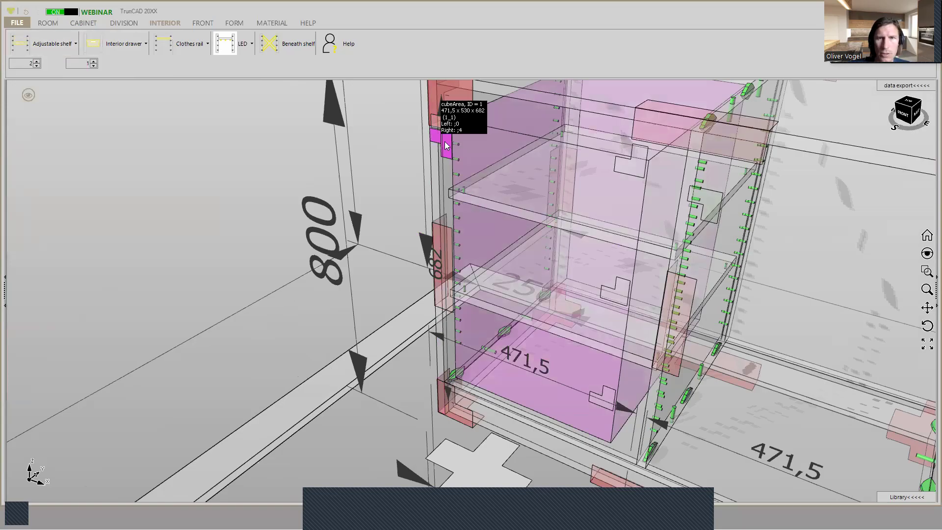
{"action": "right_click", "coordinate": [447, 145]}
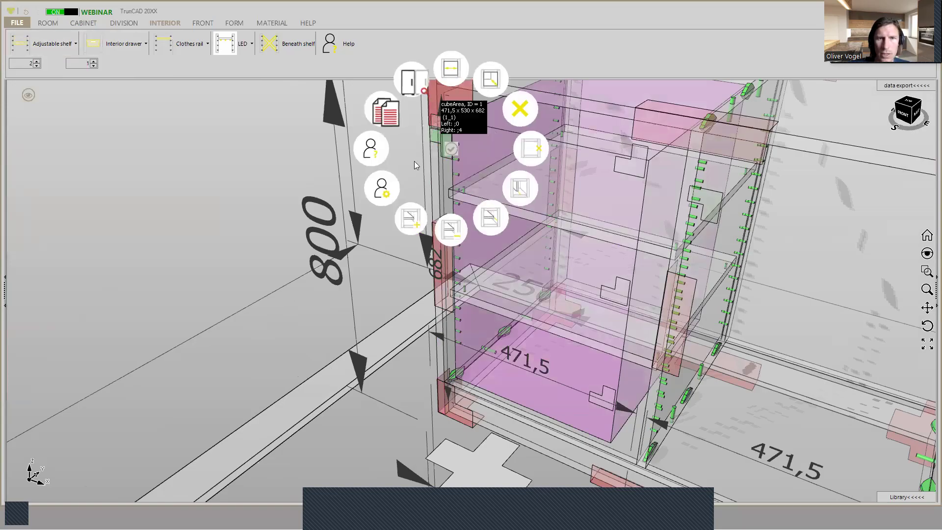
{"action": "left_click", "coordinate": [382, 187]}
{"action": "left_click_drag", "start_coordinate": [271, 120], "coordinate": [195, 93]}
{"action": "scroll", "coordinate": [161, 269], "scroll_direction": "down", "scroll_amount": 6}
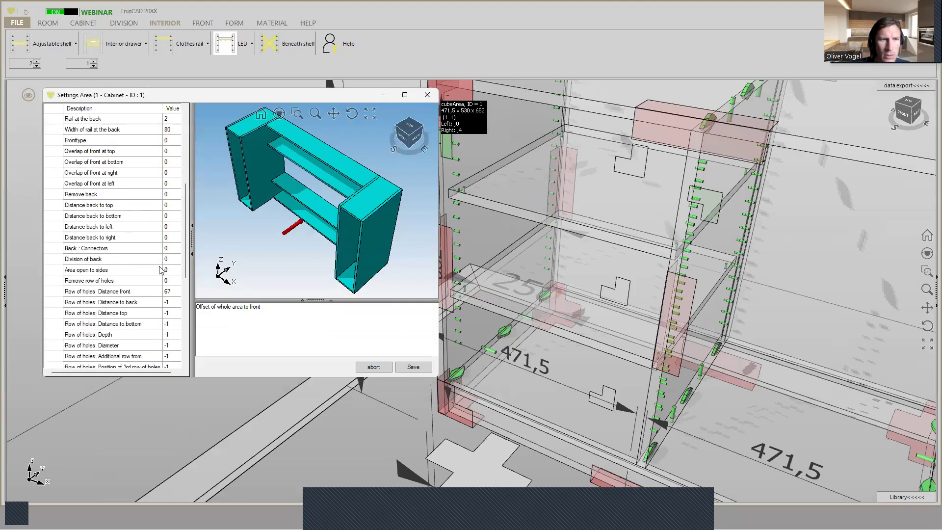
{"action": "left_click", "coordinate": [172, 292]}
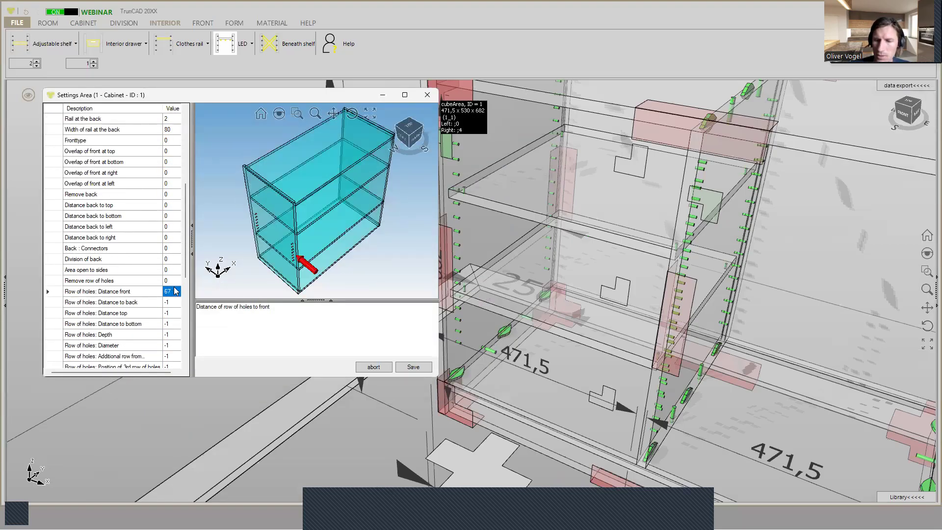
{"action": "left_click", "coordinate": [415, 369]}
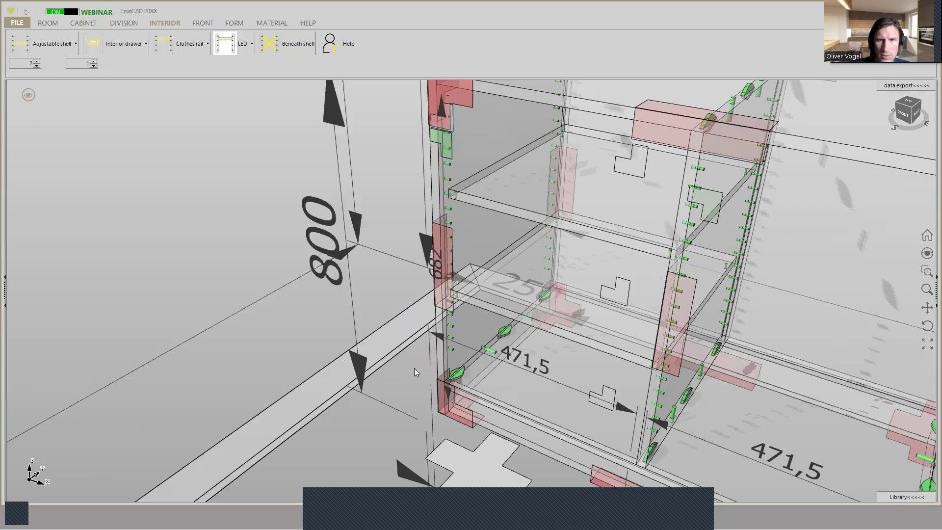
- Change the drilling of the left compartment's adjustable shelves to Group of holes
{"action": "middle_click_drag", "start_coordinate": [443, 216], "coordinate": [537, 206]}
{"action": "scroll", "coordinate": [384, 172], "scroll_direction": "down", "scroll_amount": 1}
{"action": "middle_click_drag", "start_coordinate": [384, 173], "coordinate": [359, 196], "text": "ctrl"}
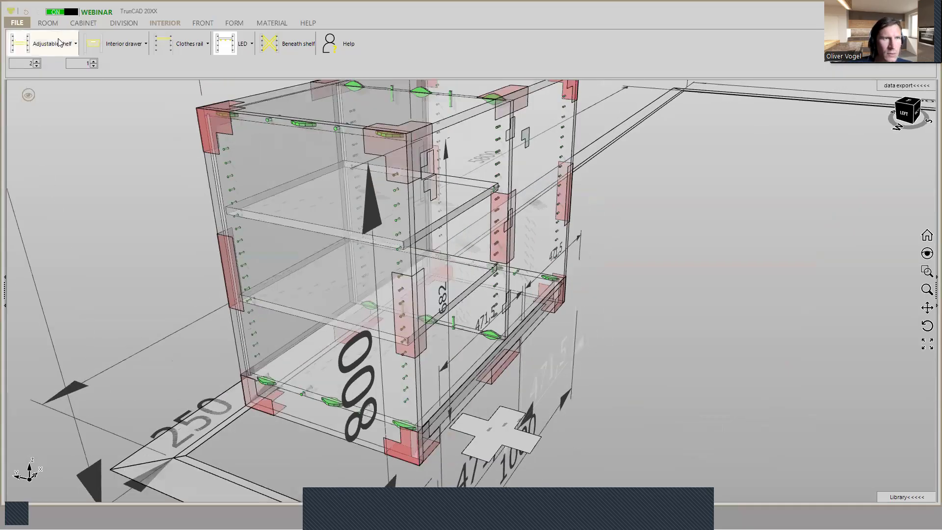
{"action": "left_click", "coordinate": [59, 43]}
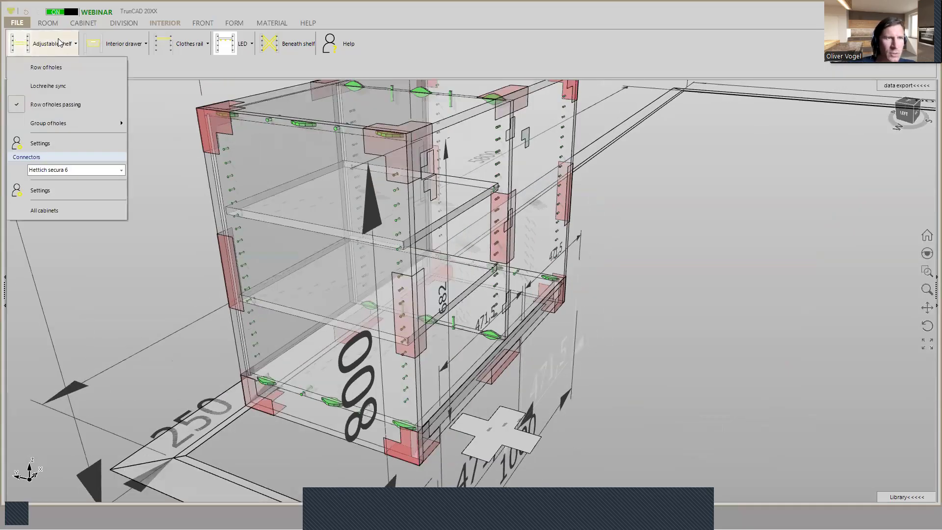
{"action": "mouse_move", "coordinate": [58, 128]}
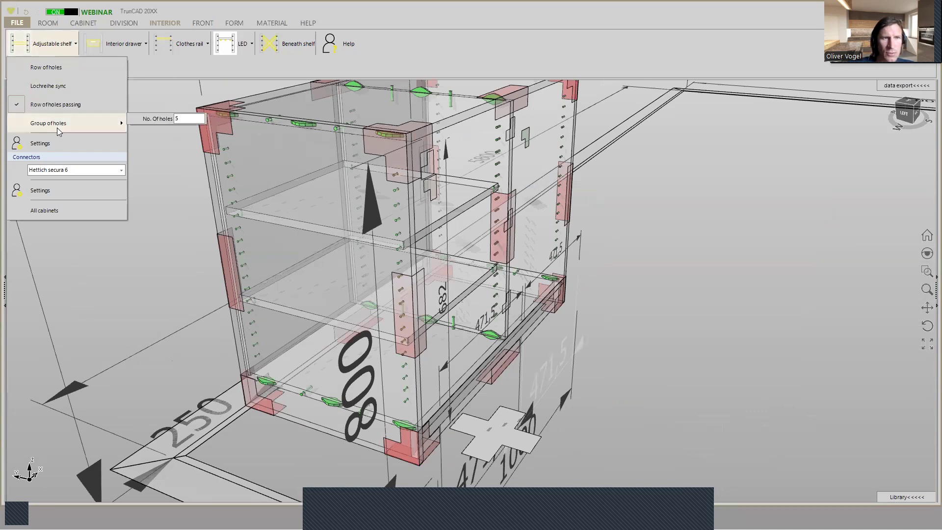
{"action": "left_click", "coordinate": [57, 127]}
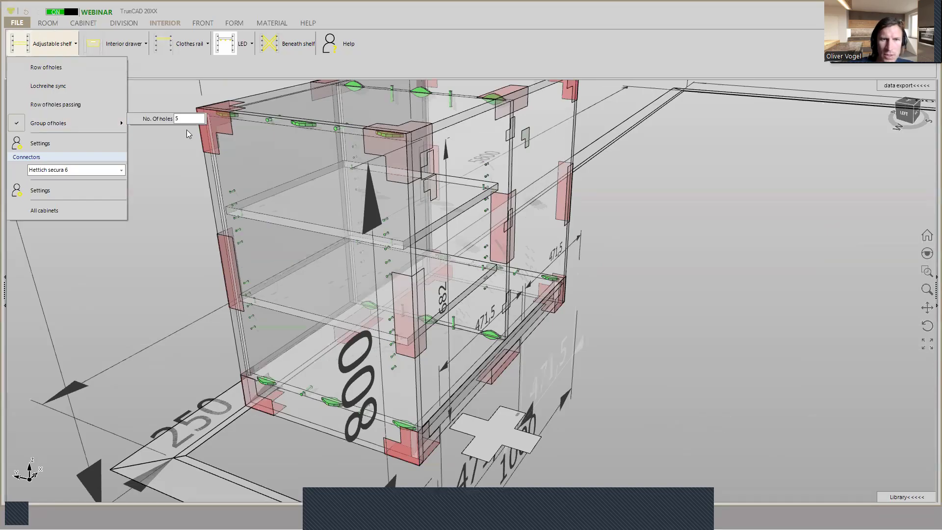
- Switch the adjustable shelves' drilling to Row of holes passing for comparison and return it to Group of holes
{"action": "left_click", "coordinate": [401, 245]}
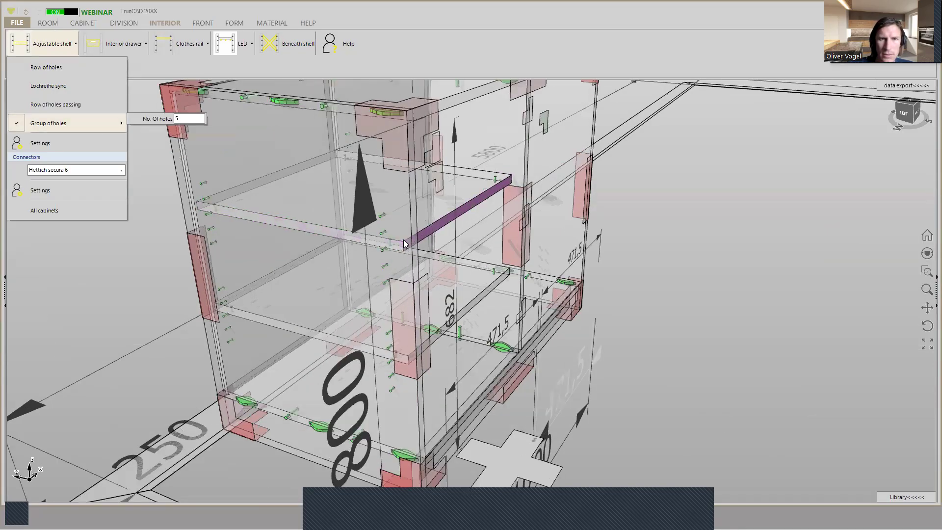
{"action": "scroll", "coordinate": [403, 245], "scroll_direction": "up", "scroll_amount": 3}
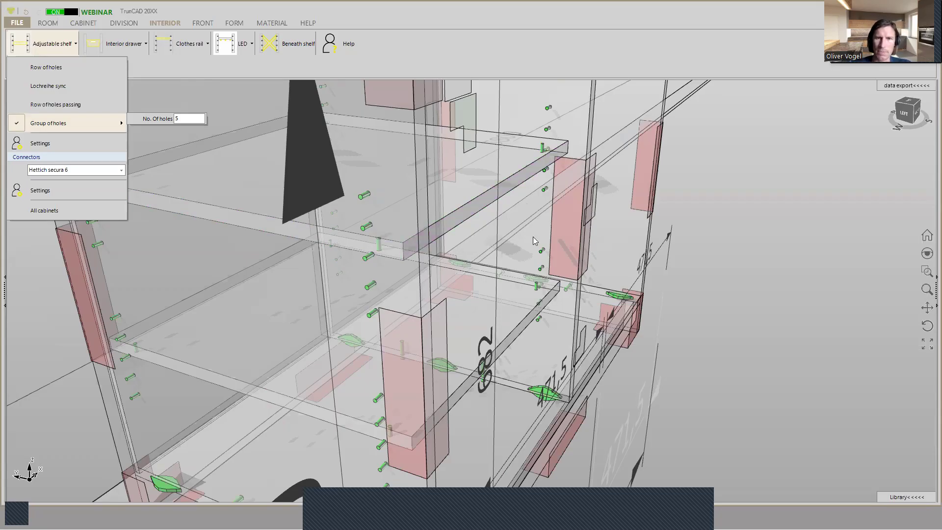
{"action": "scroll", "coordinate": [532, 237], "scroll_direction": "down", "scroll_amount": 2}
{"action": "middle_click_drag", "start_coordinate": [544, 226], "coordinate": [436, 225]}
{"action": "middle_click_drag", "start_coordinate": [615, 204], "coordinate": [502, 125]}
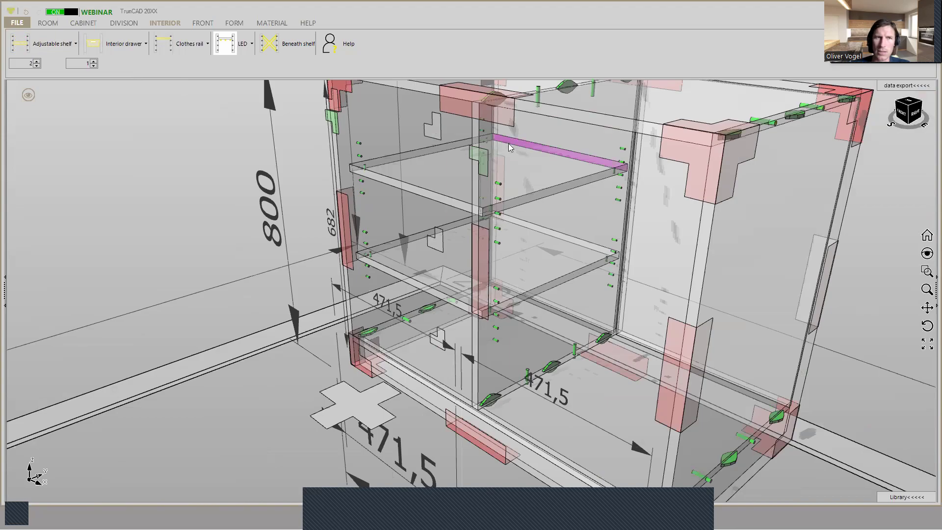
{"action": "left_click", "coordinate": [41, 47]}
{"action": "mouse_move", "coordinate": [61, 122]}
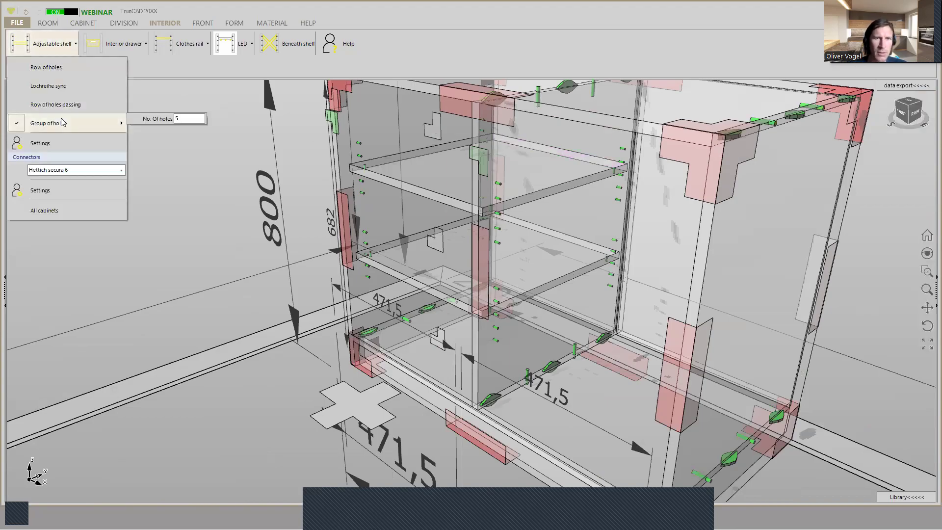
{"action": "left_click", "coordinate": [63, 105]}
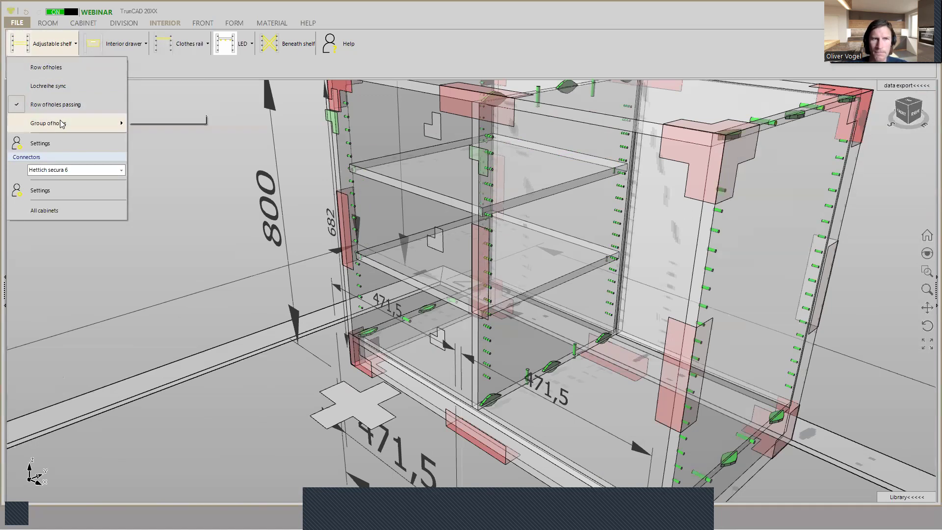
{"action": "left_click", "coordinate": [61, 123]}
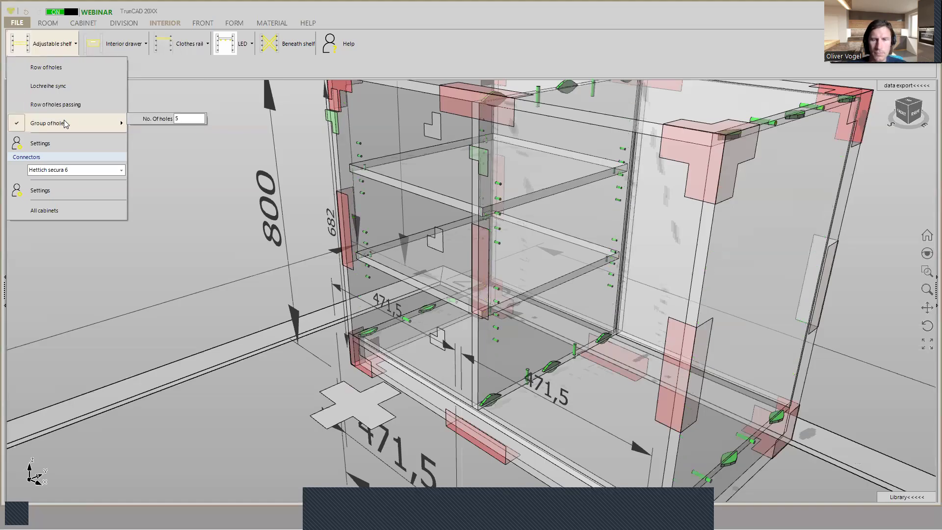
- Display the base cabinet in the rendered view mode
{"action": "left_click", "coordinate": [606, 252]}
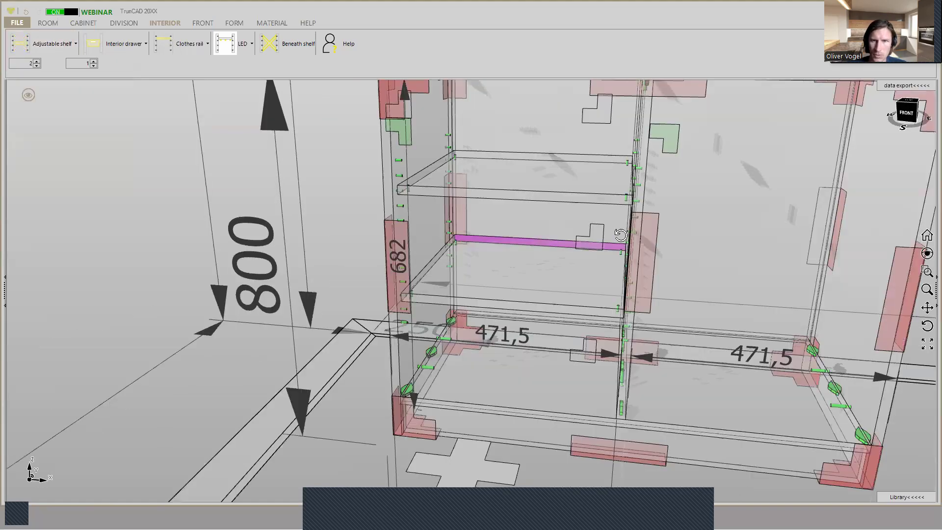
{"action": "middle_click_drag", "start_coordinate": [607, 236], "coordinate": [655, 223]}
{"action": "middle_click_drag", "start_coordinate": [603, 240], "coordinate": [508, 251]}
{"action": "scroll", "coordinate": [595, 221], "scroll_direction": "down", "scroll_amount": 4}
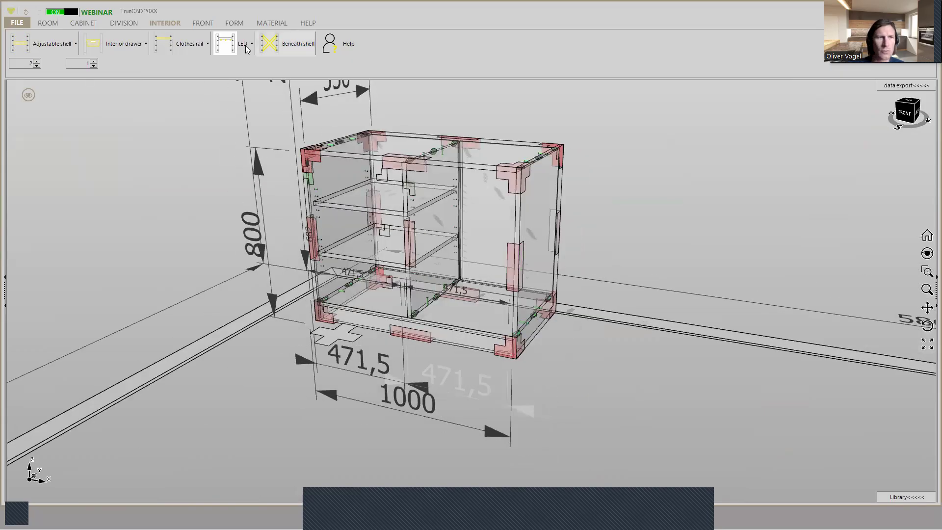
{"action": "left_click", "coordinate": [29, 94]}
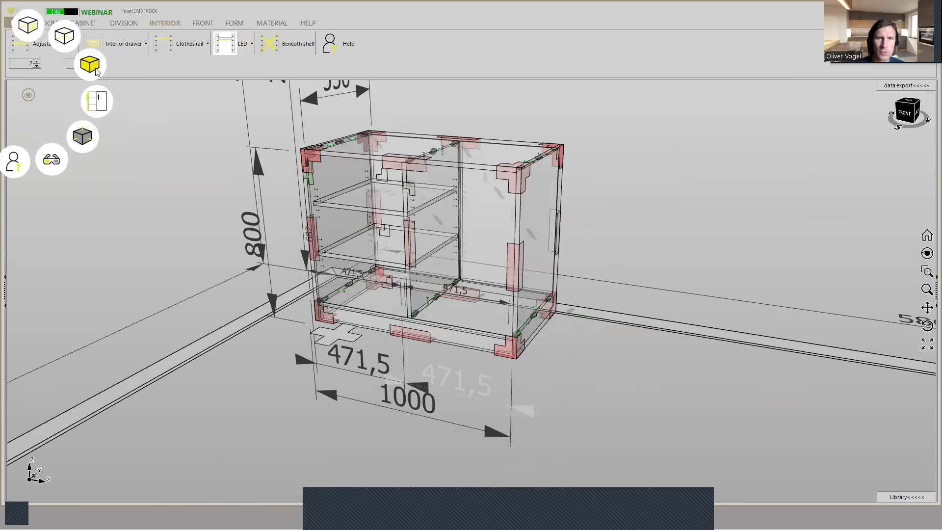
{"action": "left_click", "coordinate": [90, 64]}
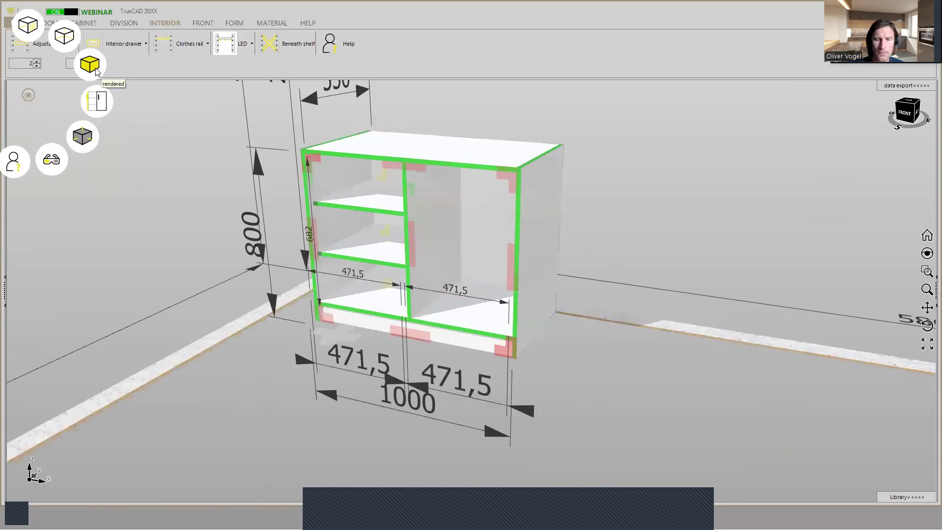
{"action": "left_click", "coordinate": [97, 71]}
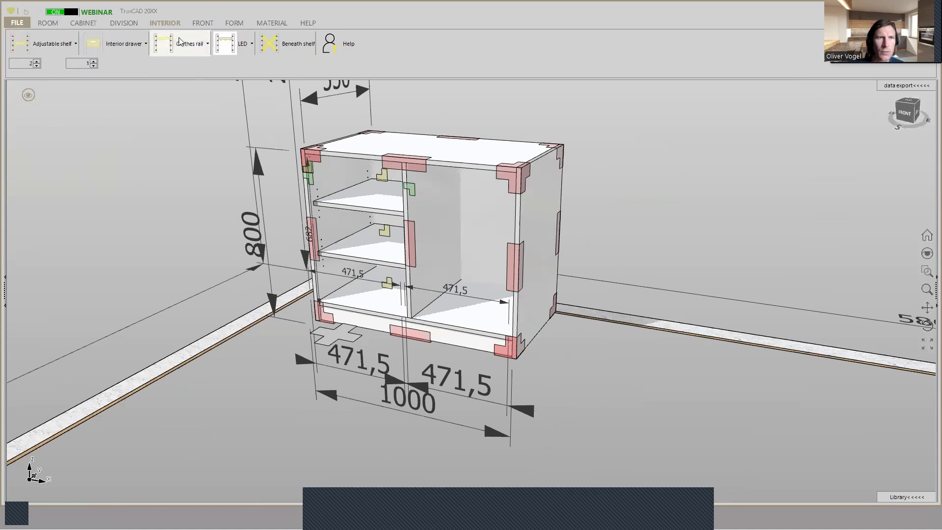
- Add an inlay left door to the cabinet's left compartment, keeping the Inlay option enabled
{"action": "left_click", "coordinate": [192, 23]}
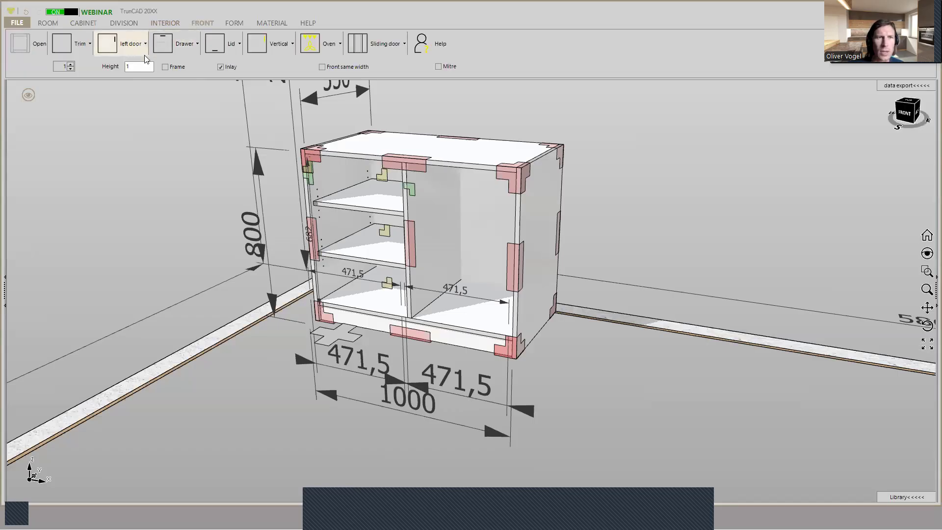
{"action": "left_click", "coordinate": [220, 67]}
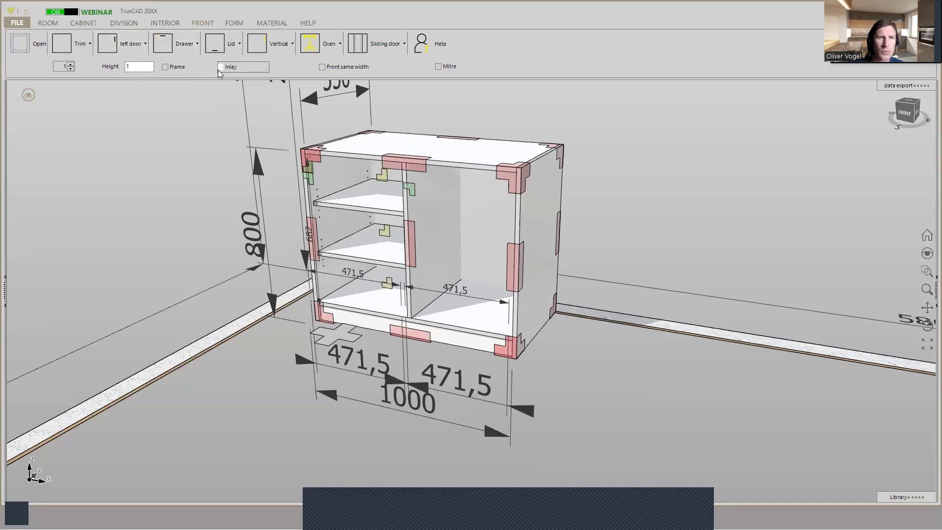
{"action": "left_click", "coordinate": [221, 68]}
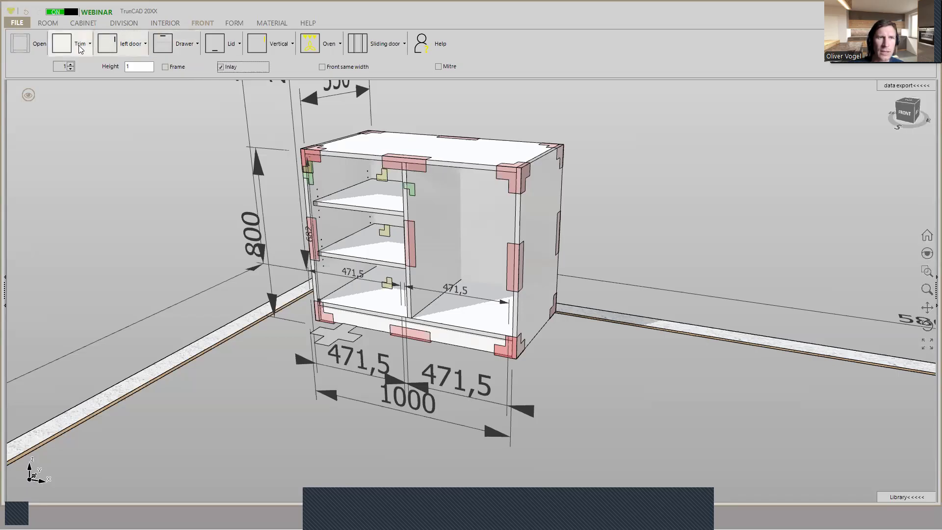
{"action": "left_click", "coordinate": [107, 48]}
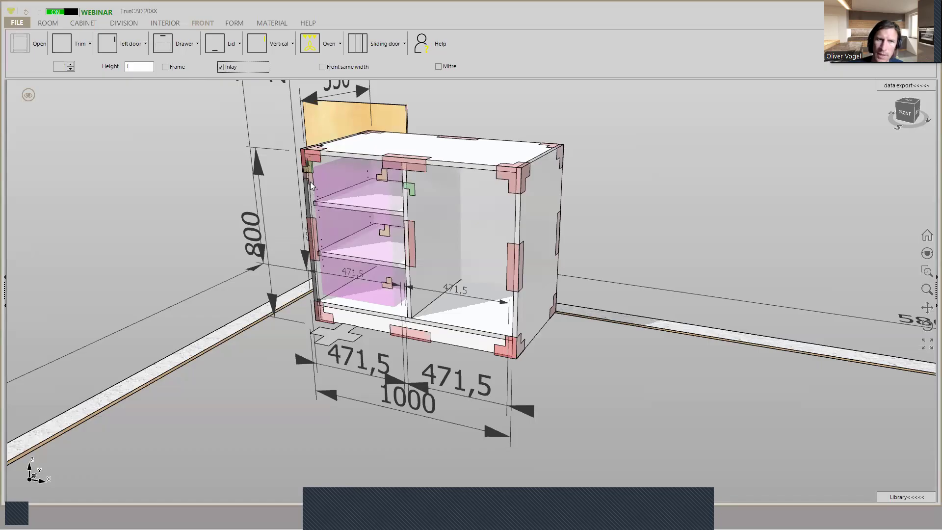
{"action": "left_click", "coordinate": [373, 201]}
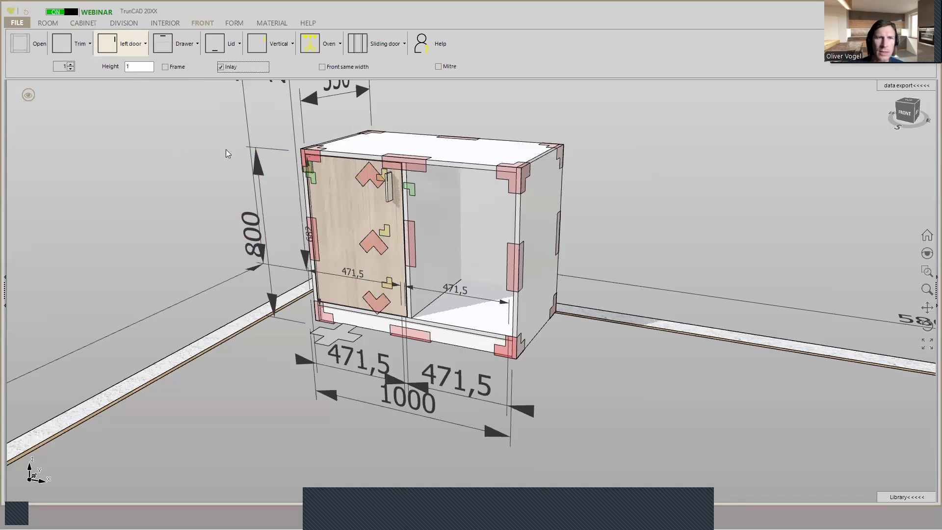
- Set the front count to 3 and add three inlay drawers to the cabinet's right compartment
{"action": "left_click", "coordinate": [70, 64]}
{"action": "left_click", "coordinate": [71, 64]}
{"action": "left_click", "coordinate": [180, 48]}
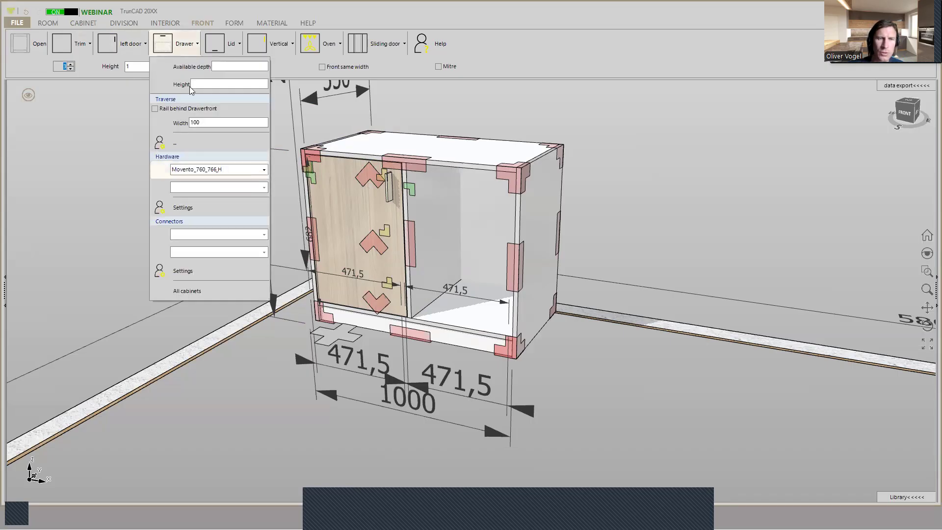
{"action": "left_click", "coordinate": [168, 44]}
{"action": "left_click_drag", "start_coordinate": [168, 43], "coordinate": [483, 214]}
{"action": "left_click_drag", "start_coordinate": [431, 194], "coordinate": [411, 187]}
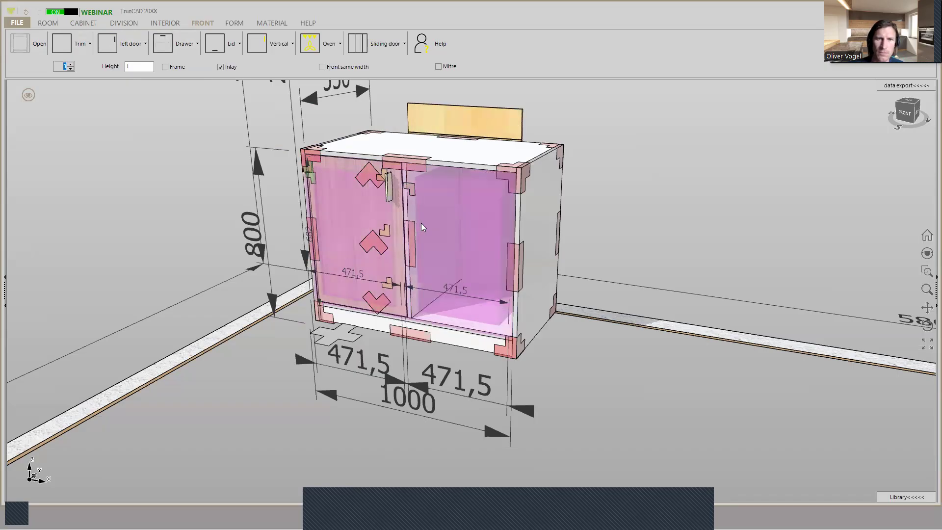
{"action": "left_click_drag", "start_coordinate": [504, 211], "coordinate": [488, 225]}
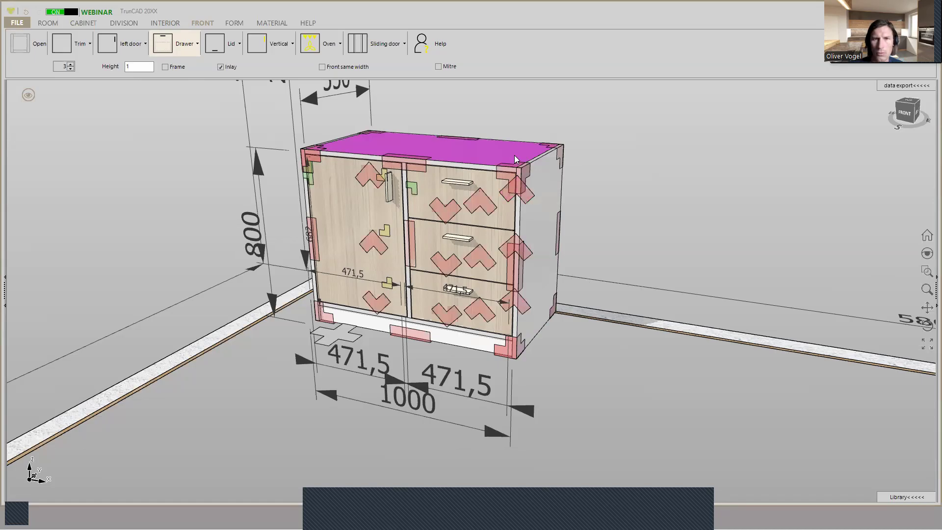
- Apply a mitre joint between the cabinet's top panel and right side at the upper right corner
{"action": "scroll", "coordinate": [514, 155], "scroll_direction": "up", "scroll_amount": 5}
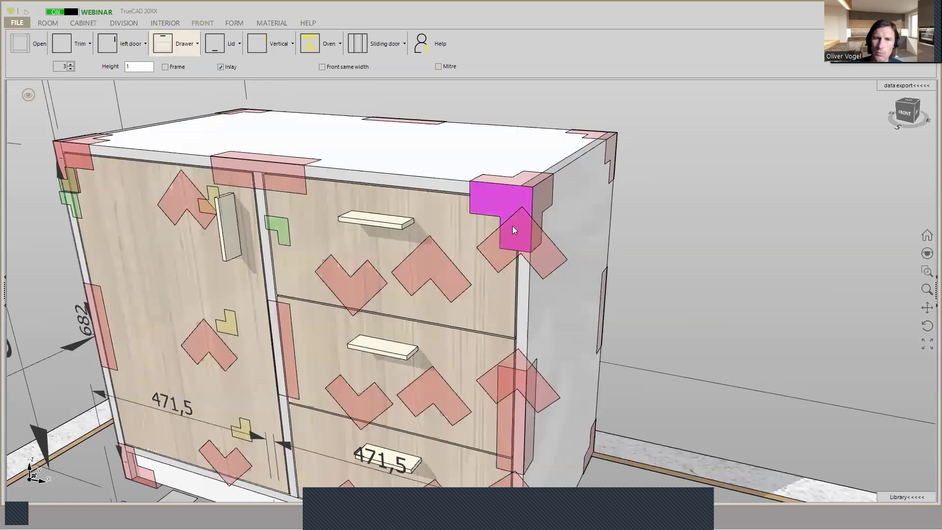
{"action": "scroll", "coordinate": [521, 191], "scroll_direction": "down", "scroll_amount": 5}
{"action": "mouse_move", "coordinate": [347, 151]}
{"action": "middle_mouse_down"}
{"action": "mouse_move", "coordinate": [412, 151]}
{"action": "mouse_move", "coordinate": [349, 161]}
{"action": "middle_mouse_up"}
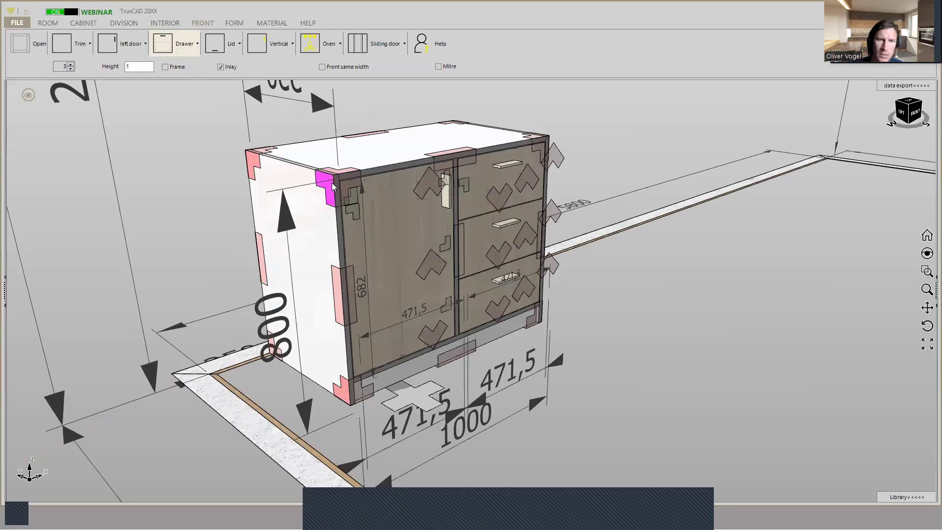
{"action": "middle_click_drag", "start_coordinate": [502, 151], "coordinate": [550, 144]}
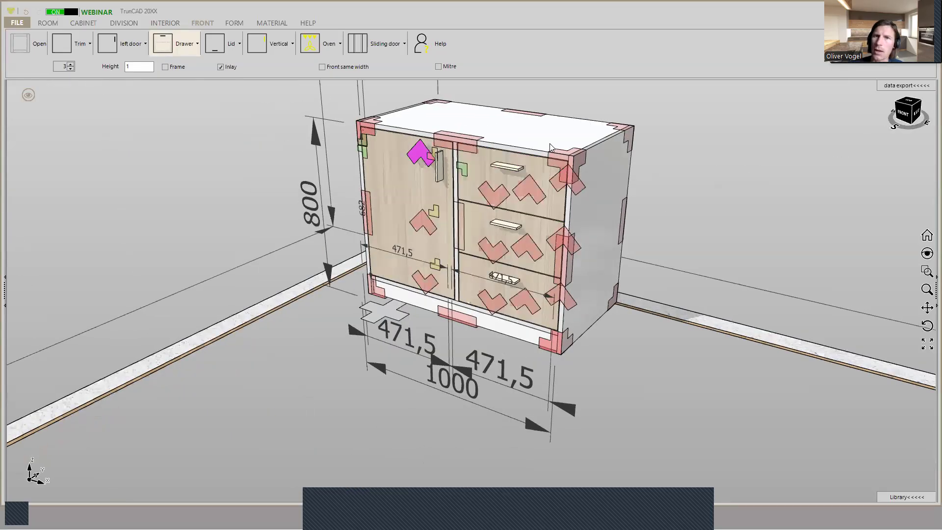
{"action": "scroll", "coordinate": [576, 140], "scroll_direction": "up", "scroll_amount": 1}
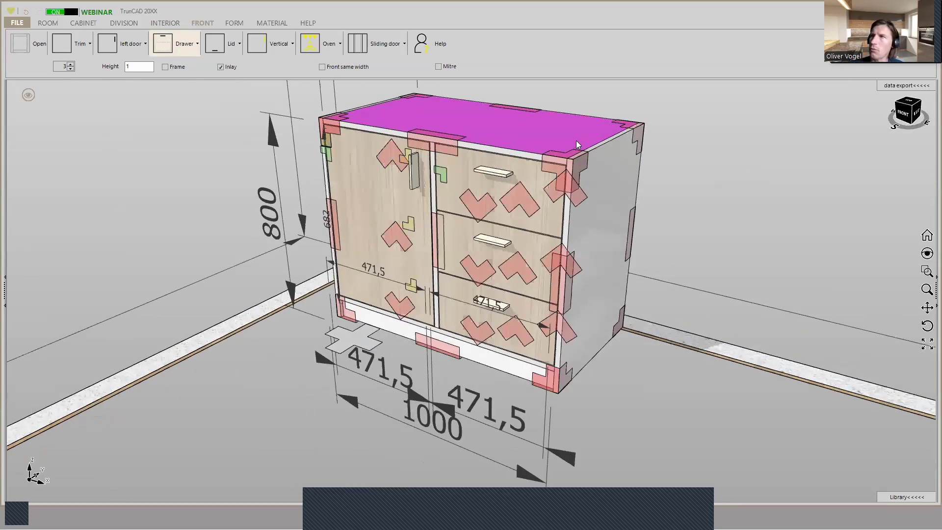
{"action": "scroll", "coordinate": [576, 141], "scroll_direction": "up", "scroll_amount": 1}
{"action": "scroll", "coordinate": [577, 164], "scroll_direction": "up", "scroll_amount": 1}
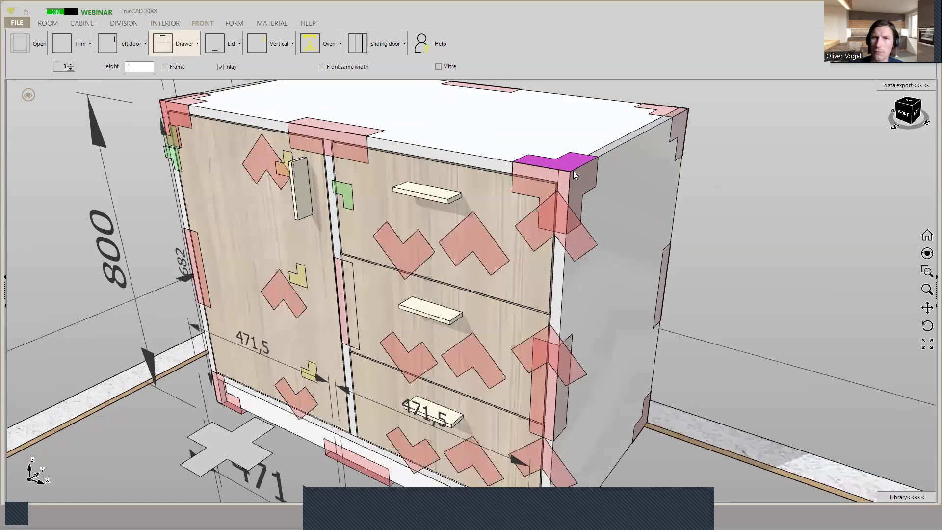
{"action": "scroll", "coordinate": [583, 187], "scroll_direction": "up", "scroll_amount": 2}
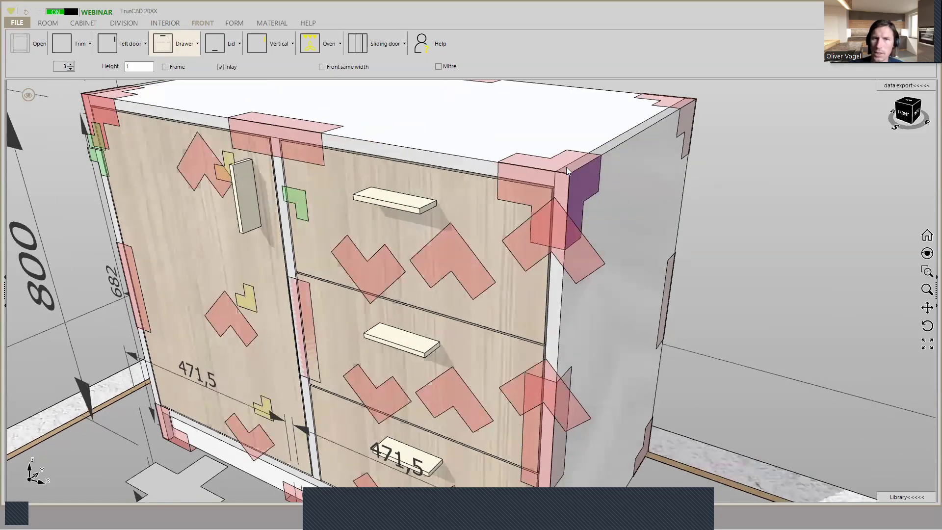
{"action": "right_click", "coordinate": [567, 167]}
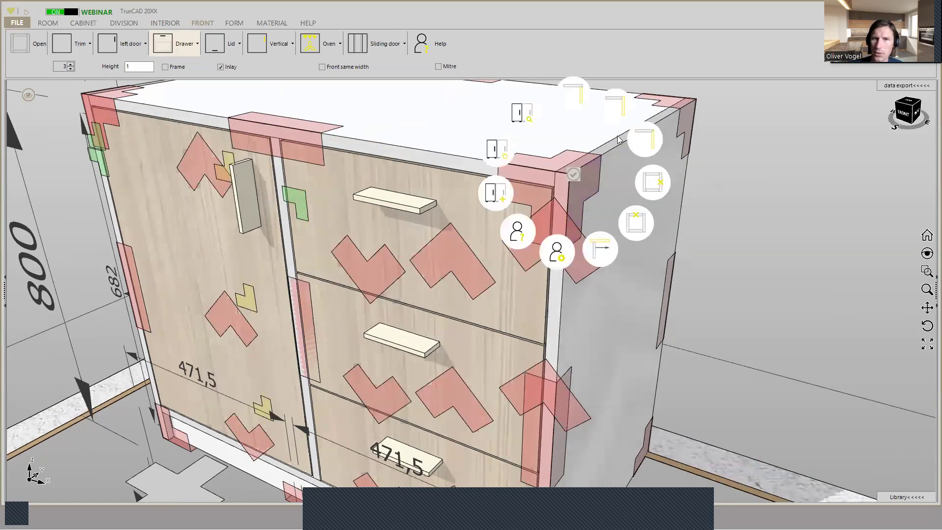
{"action": "left_click", "coordinate": [649, 139]}
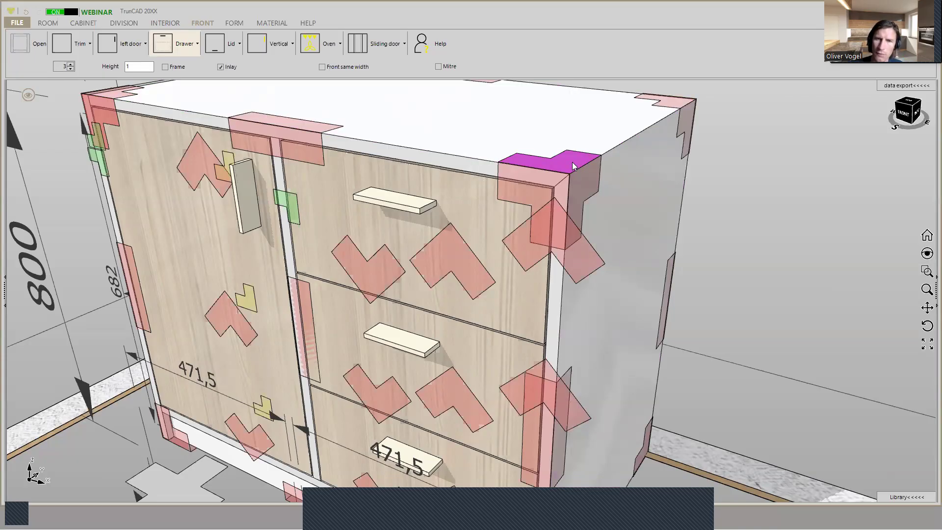
- Examine the base cabinet's mitred corner and fronts, and check the dimension settings for the next cabinet
{"action": "scroll", "coordinate": [572, 161], "scroll_direction": "down", "scroll_amount": 1}
{"action": "scroll", "coordinate": [571, 157], "scroll_direction": "down", "scroll_amount": 2}
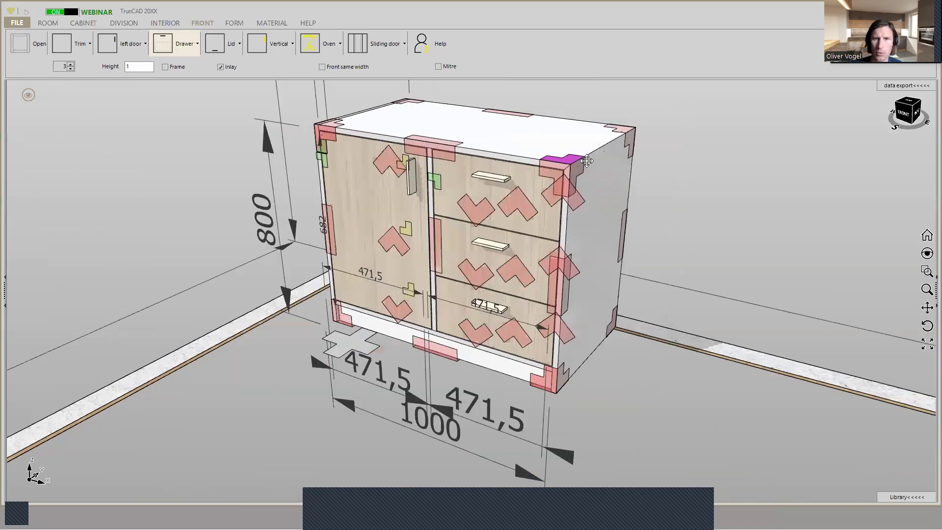
{"action": "scroll", "coordinate": [572, 203], "scroll_direction": "up", "scroll_amount": 1}
{"action": "scroll", "coordinate": [572, 201], "scroll_direction": "down", "scroll_amount": 2}
{"action": "middle_click_drag", "start_coordinate": [593, 184], "coordinate": [634, 191]}
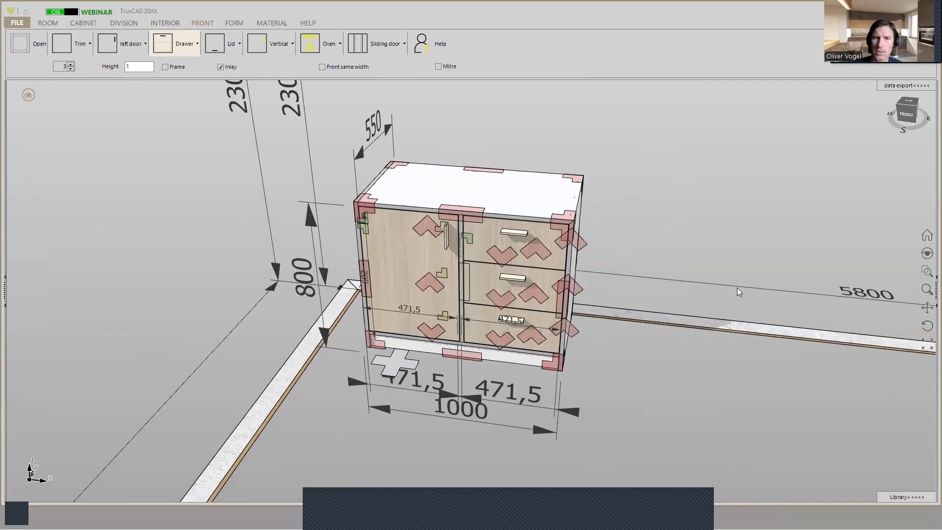
{"action": "scroll", "coordinate": [485, 211], "scroll_direction": "down", "scroll_amount": 2}
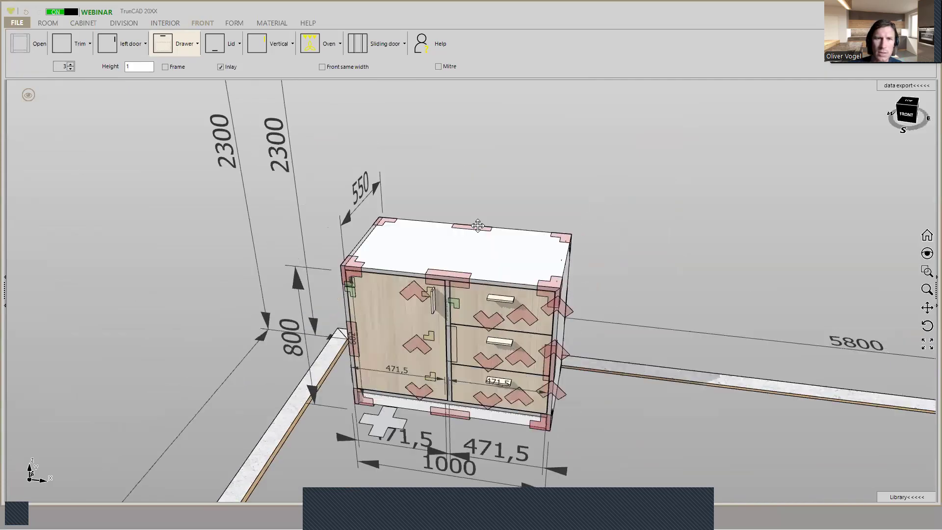
{"action": "left_click", "coordinate": [80, 24]}
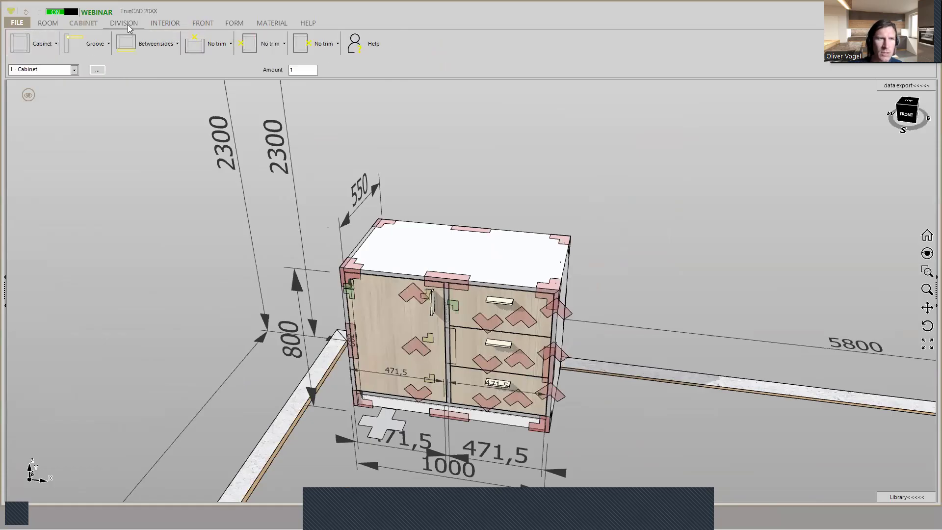
{"action": "left_click", "coordinate": [43, 45]}
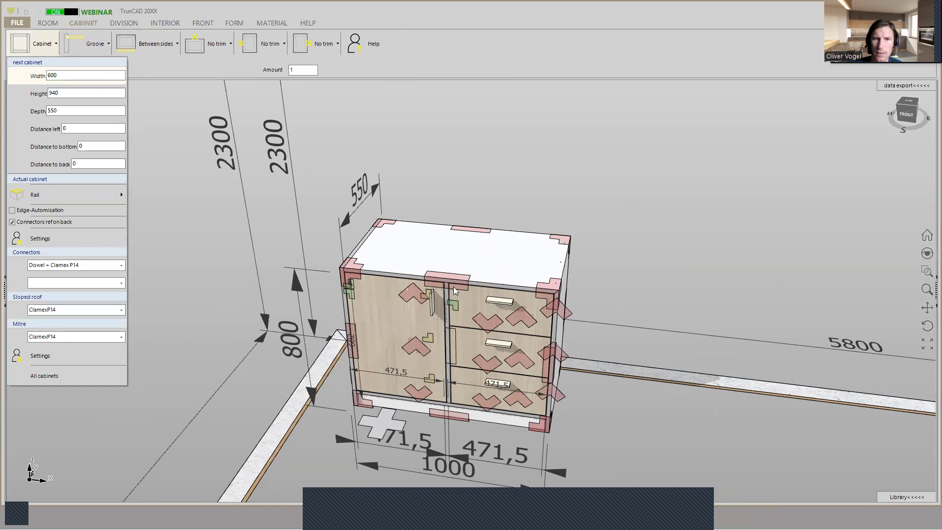
{"action": "scroll", "coordinate": [447, 285], "scroll_direction": "up", "scroll_amount": 6}
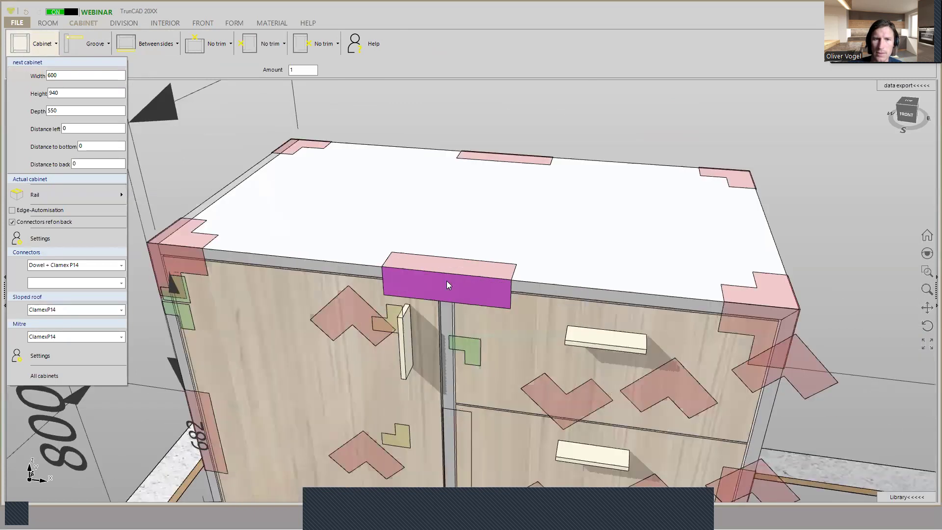
{"action": "scroll", "coordinate": [448, 322], "scroll_direction": "down", "scroll_amount": 6}
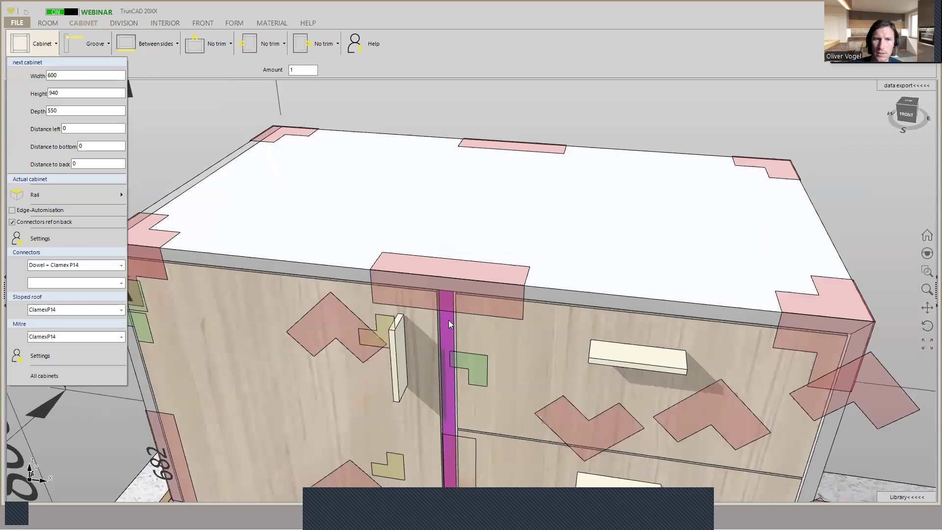
{"action": "middle_click_drag", "start_coordinate": [347, 442], "coordinate": [319, 425]}
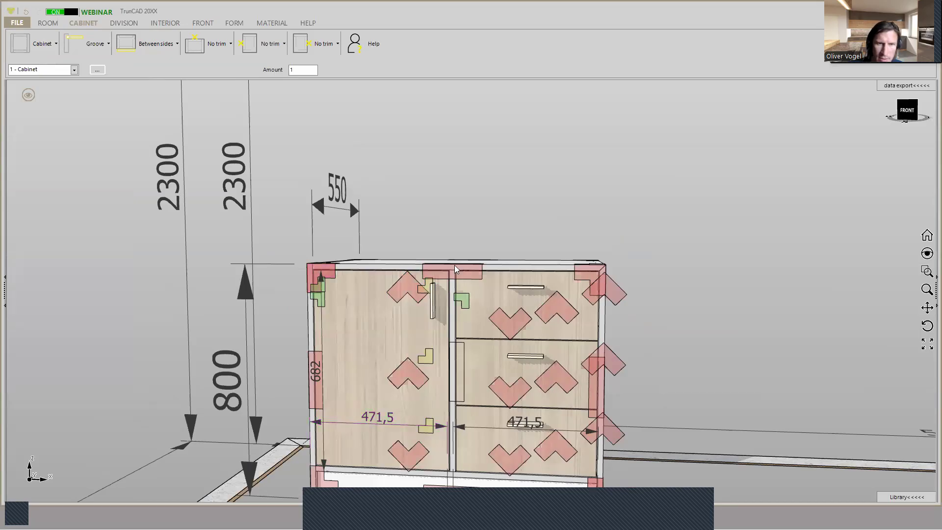
{"action": "scroll", "coordinate": [460, 265], "scroll_direction": "down", "scroll_amount": 1}
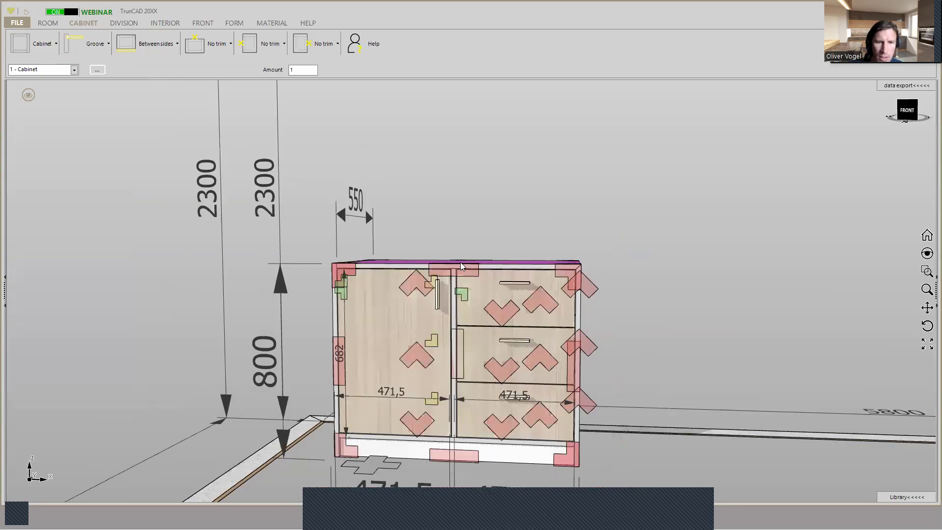
{"action": "scroll", "coordinate": [461, 264], "scroll_direction": "down", "scroll_amount": 1}
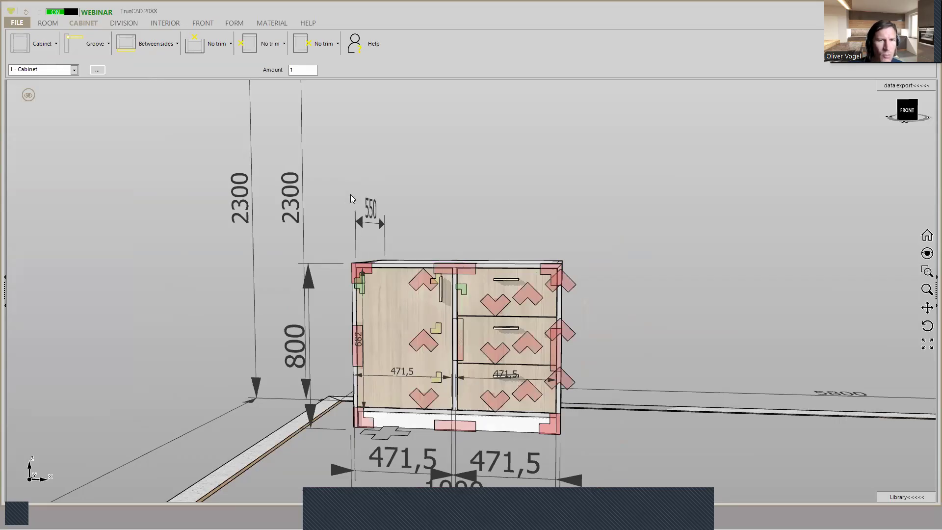
- Clear the material name filter and try filtering the materials by 18 mm thickness
{"action": "left_click", "coordinate": [264, 24]}
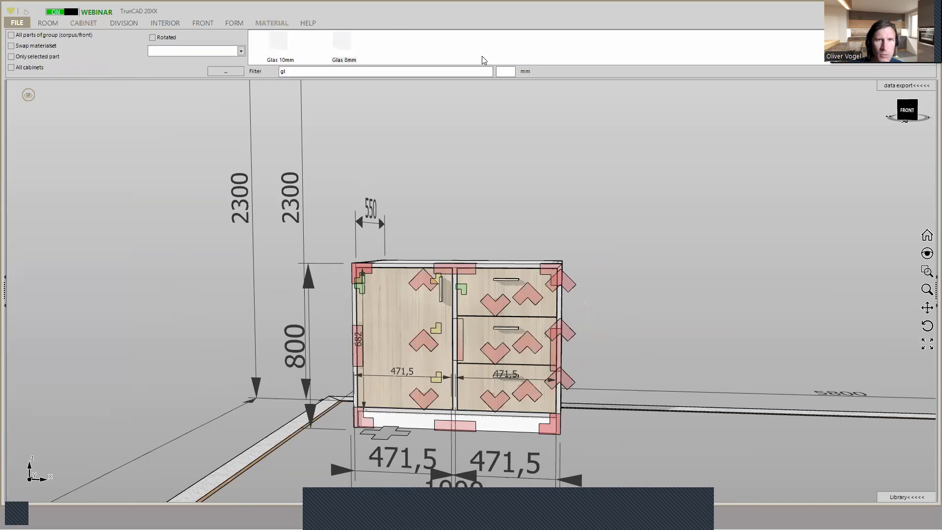
{"action": "key", "text": "BackSpace"}
{"action": "key", "text": "BackSpace"}
{"action": "left_click", "coordinate": [507, 72]}
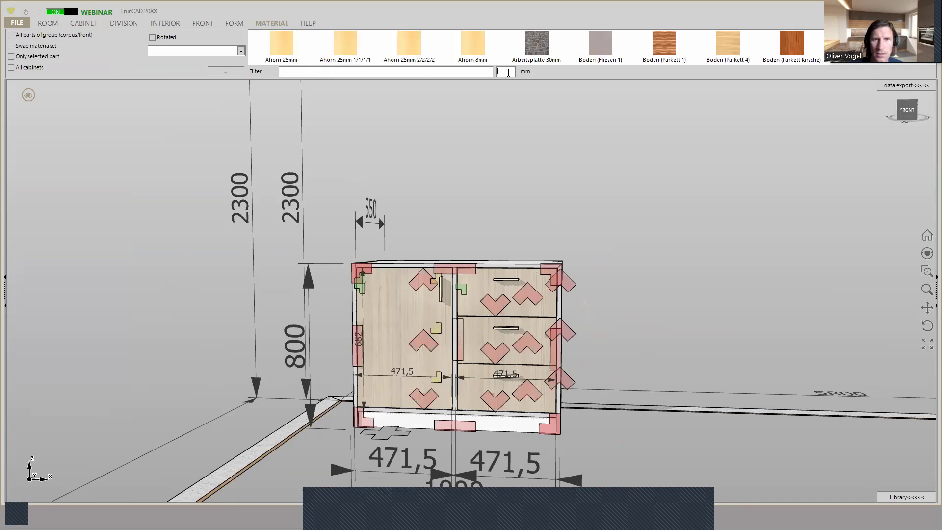
{"action": "type", "text": "1"}
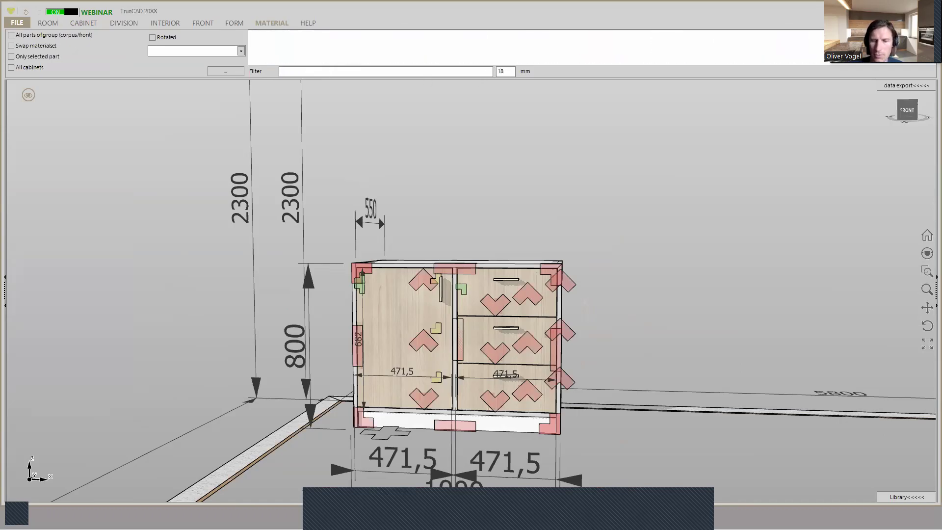
{"action": "key", "text": "BackSpace"}
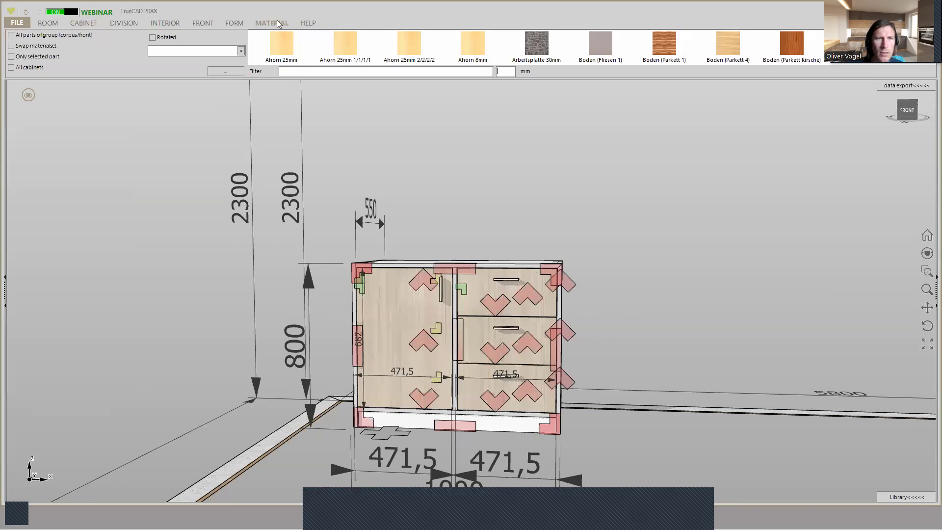
- Load the tcMaterial_English material file from the TrunCAD20XX folder and close the Materialset window
{"action": "left_click", "coordinate": [225, 74]}
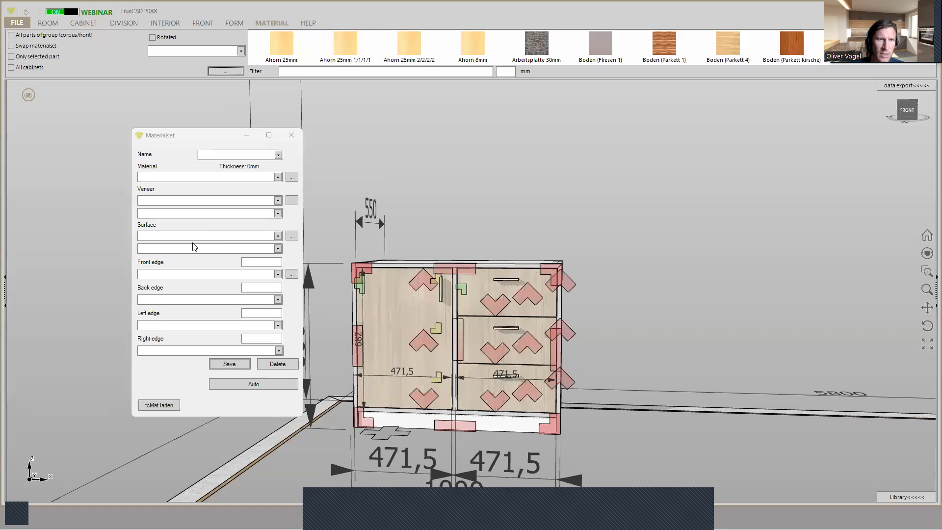
{"action": "left_click", "coordinate": [224, 73]}
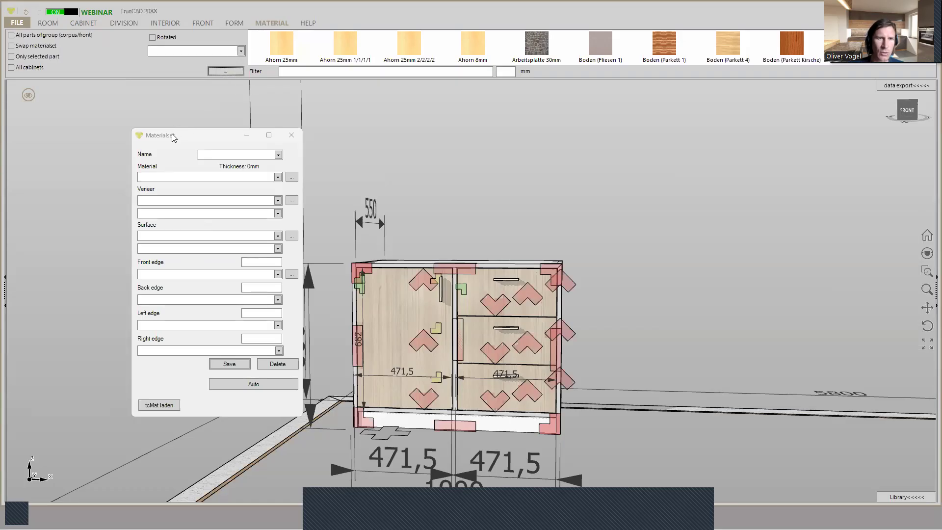
{"action": "left_click", "coordinate": [151, 409]}
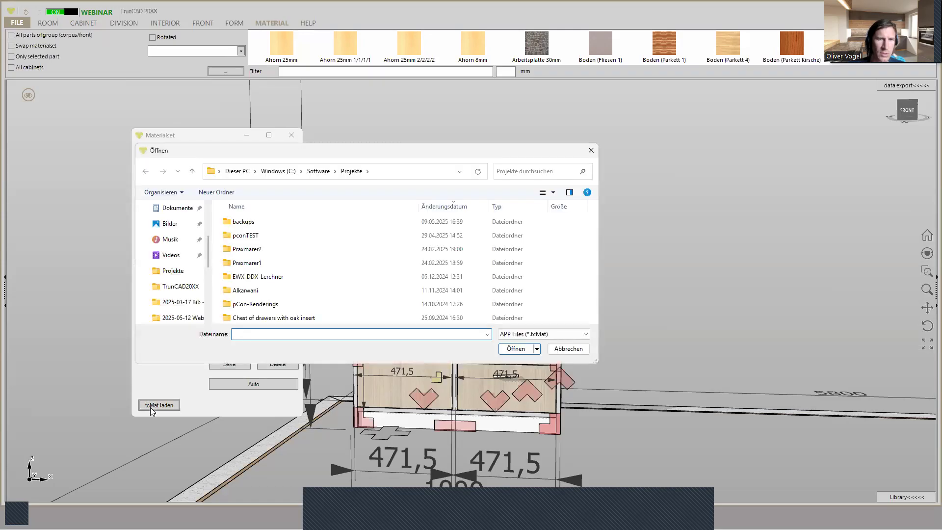
{"action": "left_click", "coordinate": [317, 172]}
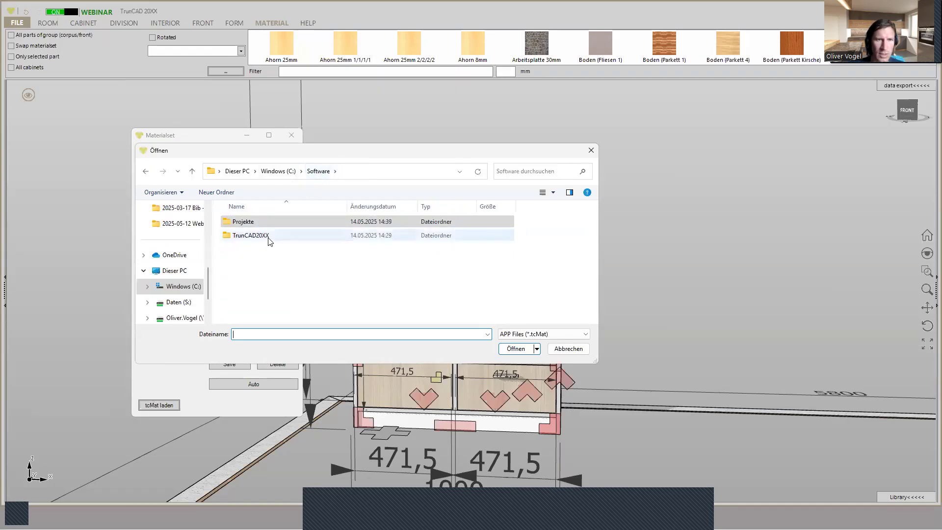
{"action": "double_click", "coordinate": [250, 236]}
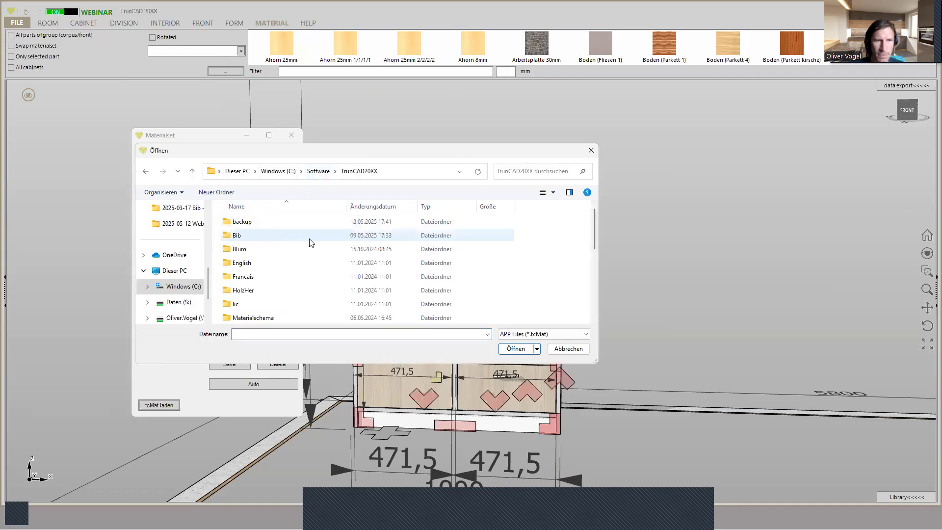
{"action": "scroll", "coordinate": [313, 248], "scroll_direction": "down", "scroll_amount": 3}
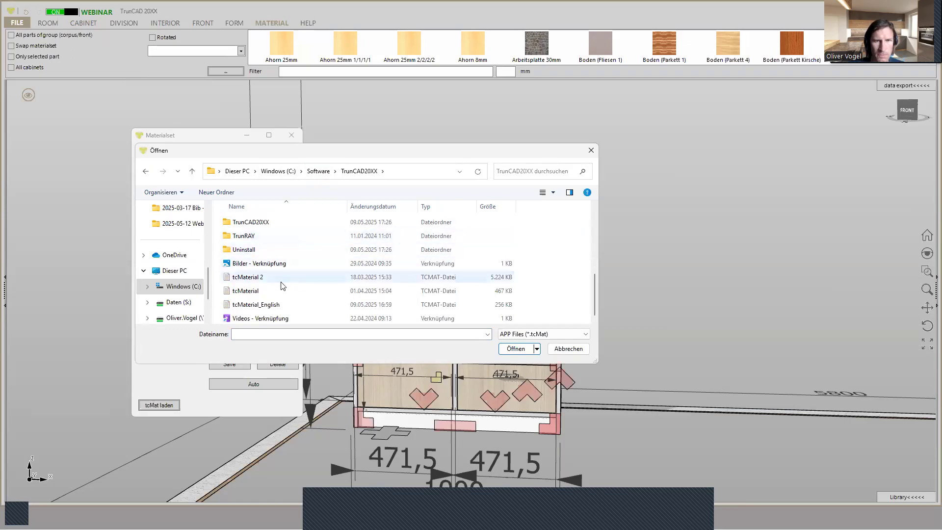
{"action": "left_click", "coordinate": [270, 307]}
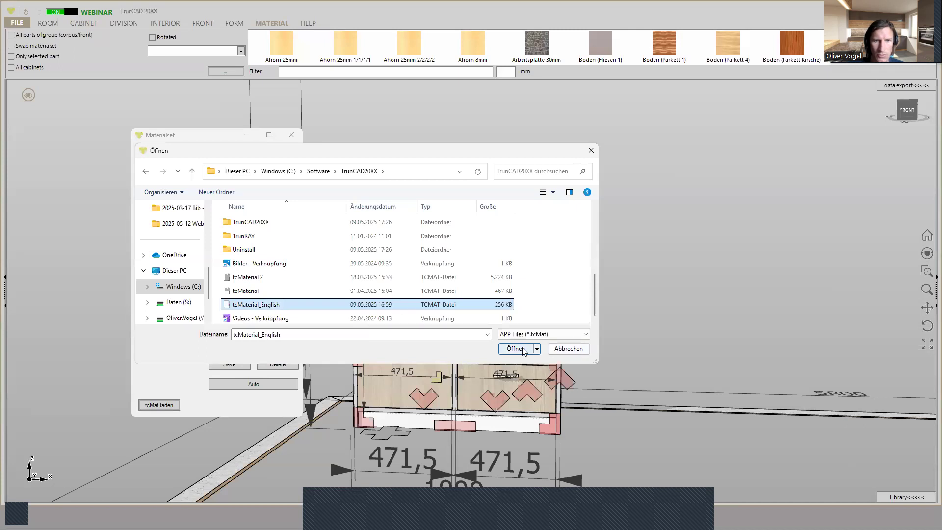
{"action": "left_click", "coordinate": [535, 349]}
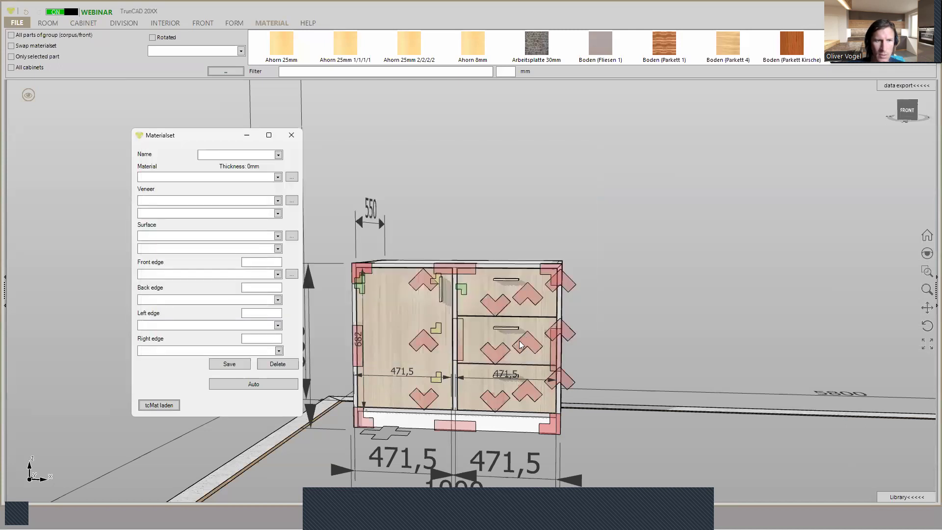
{"action": "left_click", "coordinate": [516, 344]}
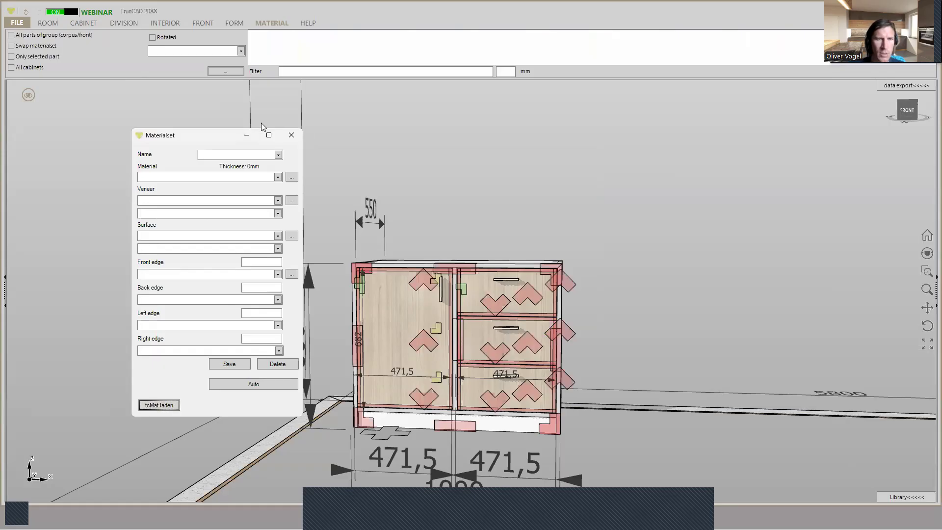
{"action": "left_click", "coordinate": [291, 136]}
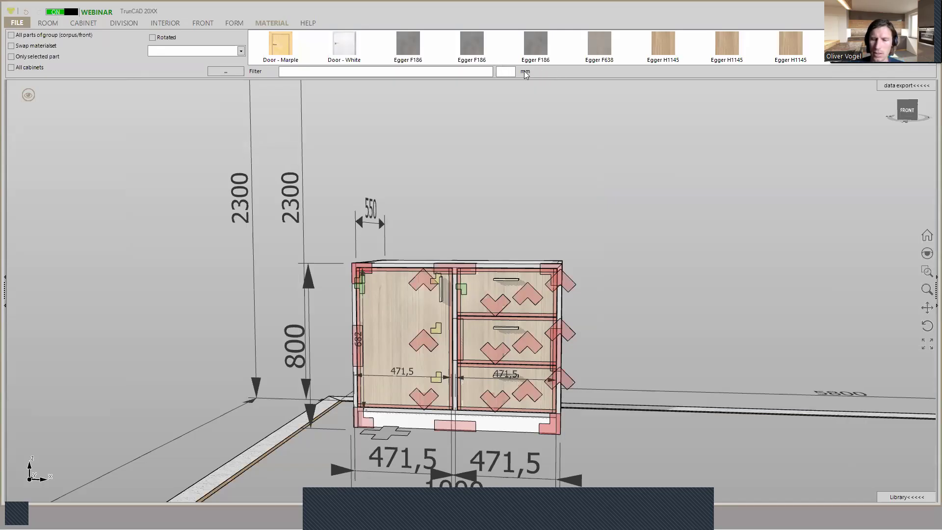
- Filter the loaded materials to 18 mm thickness and look through the available Egger decors
{"action": "type", "text": "18"}
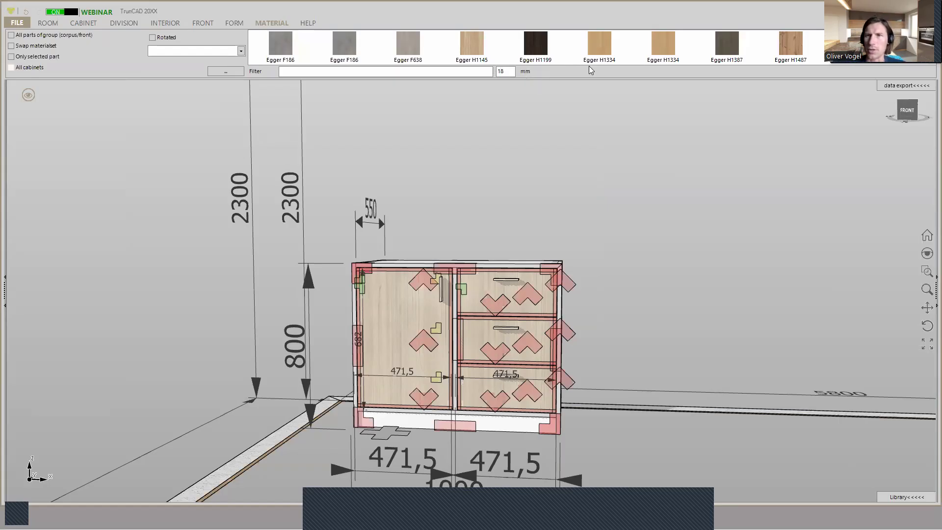
{"action": "scroll", "coordinate": [719, 49], "scroll_direction": "down", "scroll_amount": 3}
{"action": "scroll", "coordinate": [720, 48], "scroll_direction": "down", "scroll_amount": 5}
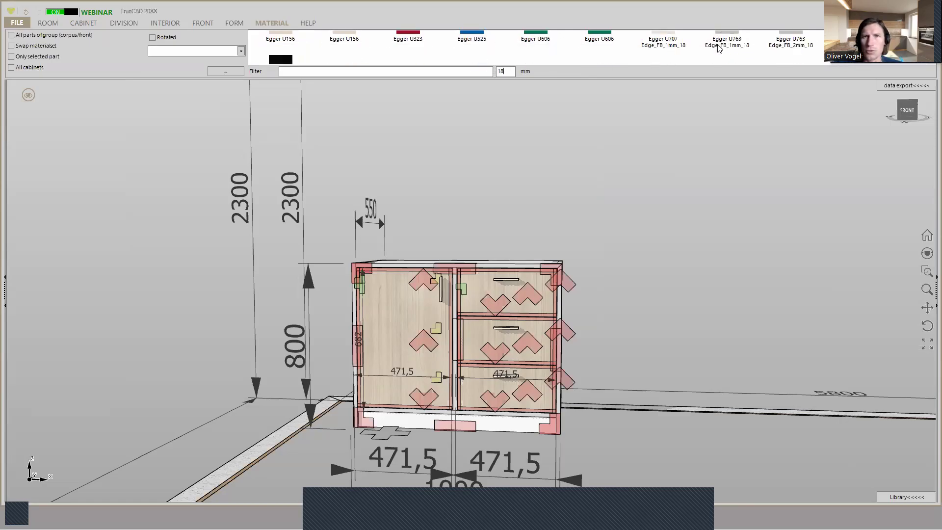
{"action": "scroll", "coordinate": [719, 48], "scroll_direction": "up", "scroll_amount": 8}
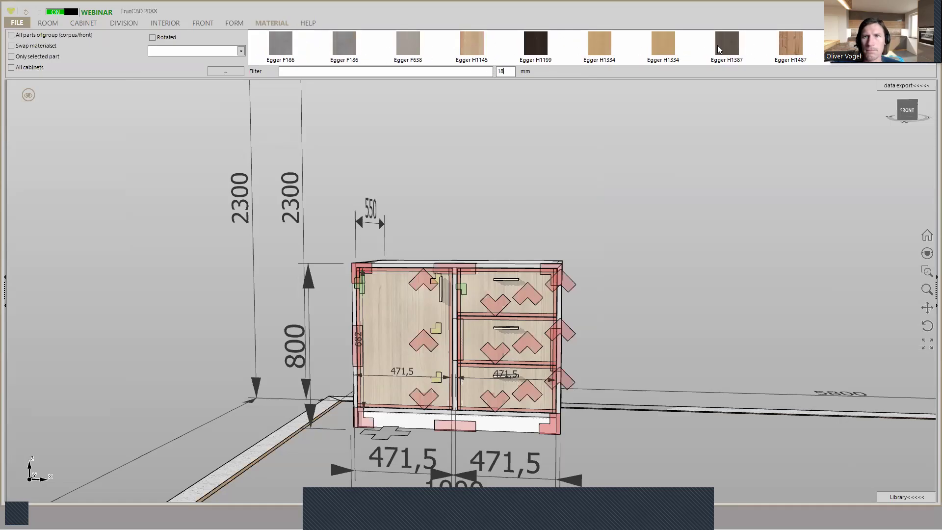
- Enable All parts of group and apply Egger H1334 to the corpus and its Edge_FBLR_2mm_18 variant to the fronts
{"action": "middle_click_drag", "start_coordinate": [687, 135], "coordinate": [671, 145]}
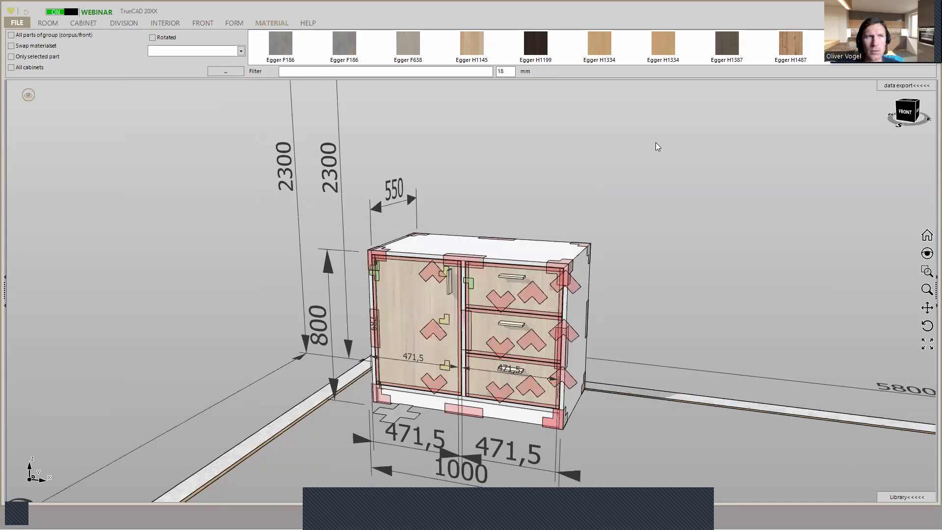
{"action": "left_click", "coordinate": [11, 35]}
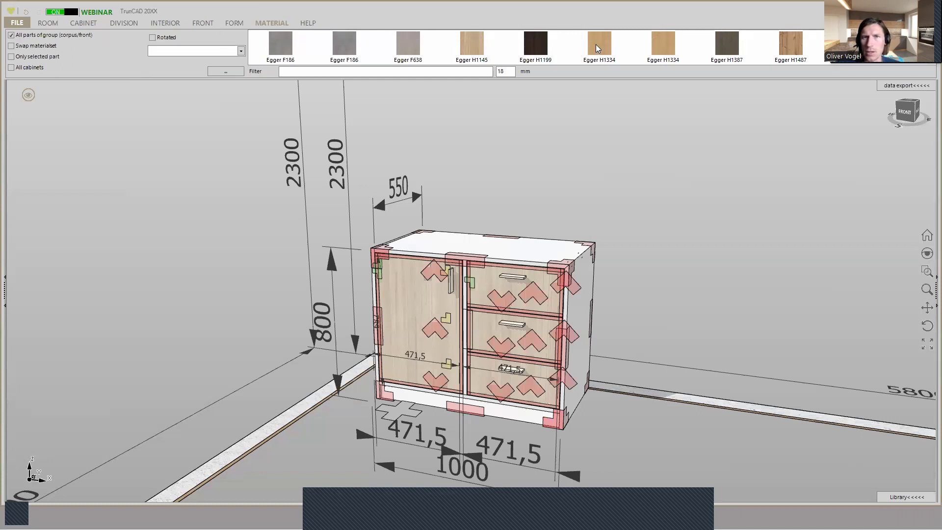
{"action": "scroll", "coordinate": [596, 44], "scroll_direction": "down", "scroll_amount": 1}
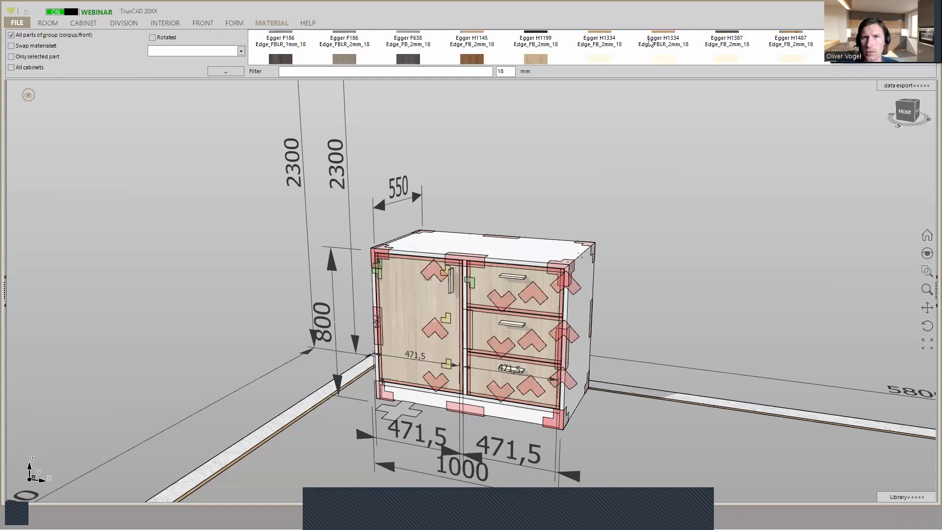
{"action": "scroll", "coordinate": [649, 43], "scroll_direction": "up", "scroll_amount": 1}
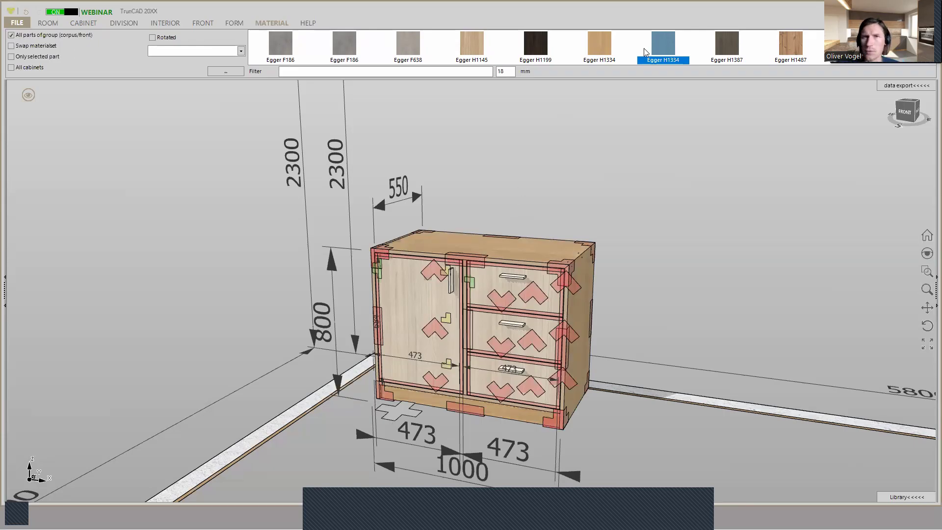
{"action": "left_click_drag", "start_coordinate": [660, 44], "coordinate": [430, 300]}
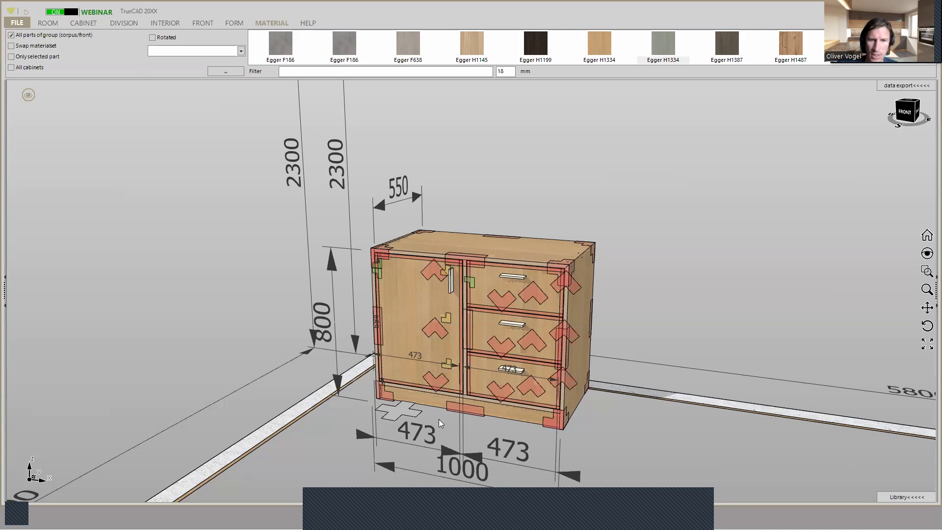
- Add a second cabinet 491 mm wide and 800 mm high on top of the base cabinet, at its rear left corner
{"action": "middle_click_drag", "start_coordinate": [439, 419], "coordinate": [445, 414]}
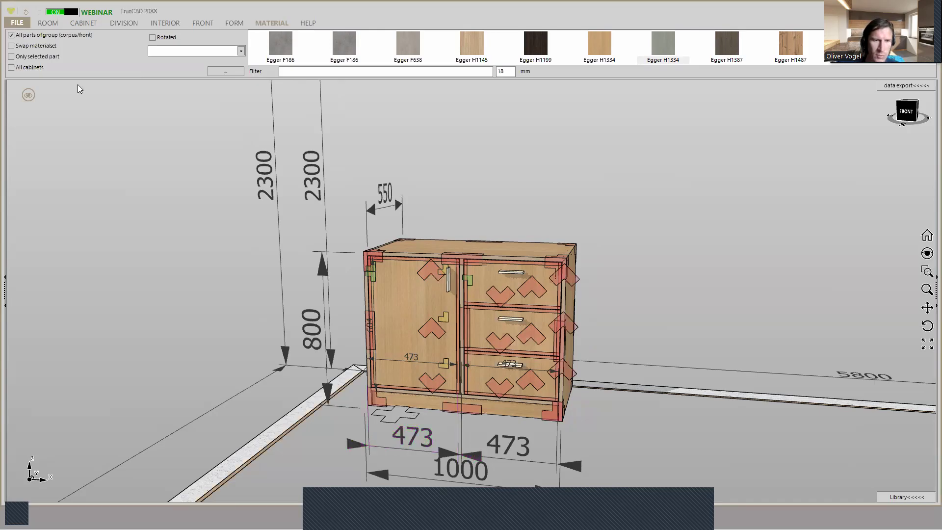
{"action": "left_click", "coordinate": [75, 23]}
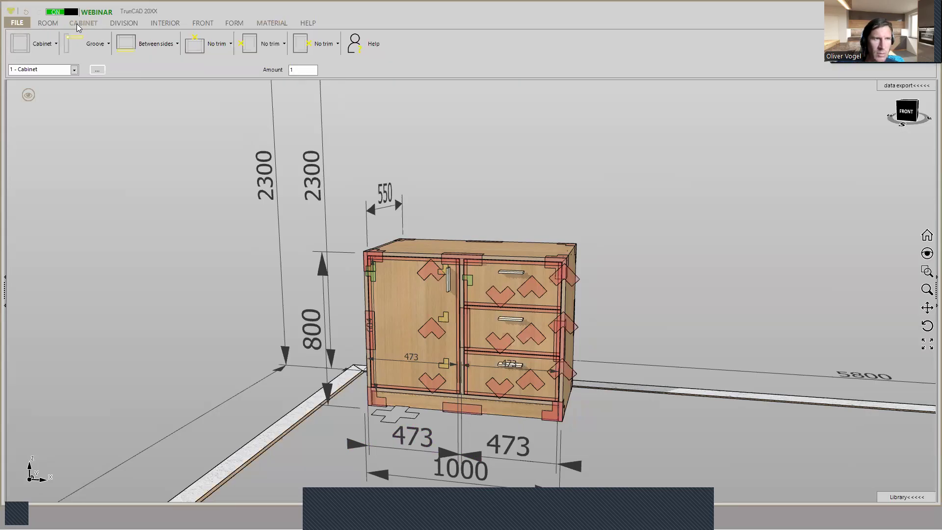
{"action": "left_click", "coordinate": [50, 47]}
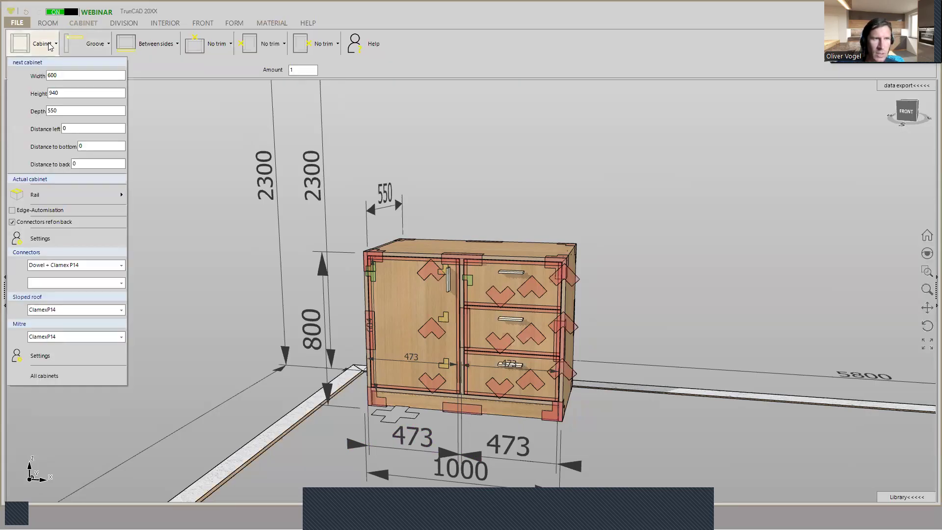
{"action": "double_click", "coordinate": [55, 75]}
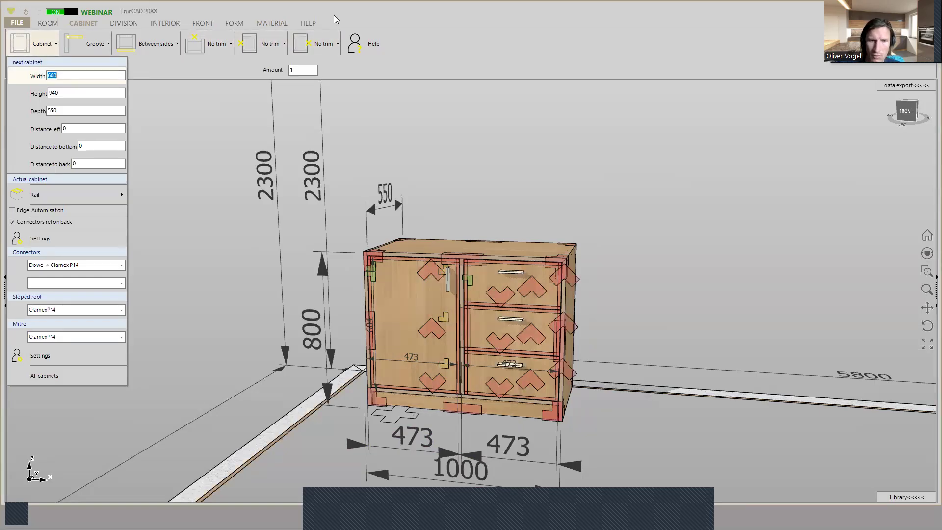
{"action": "type", "text": "4"}
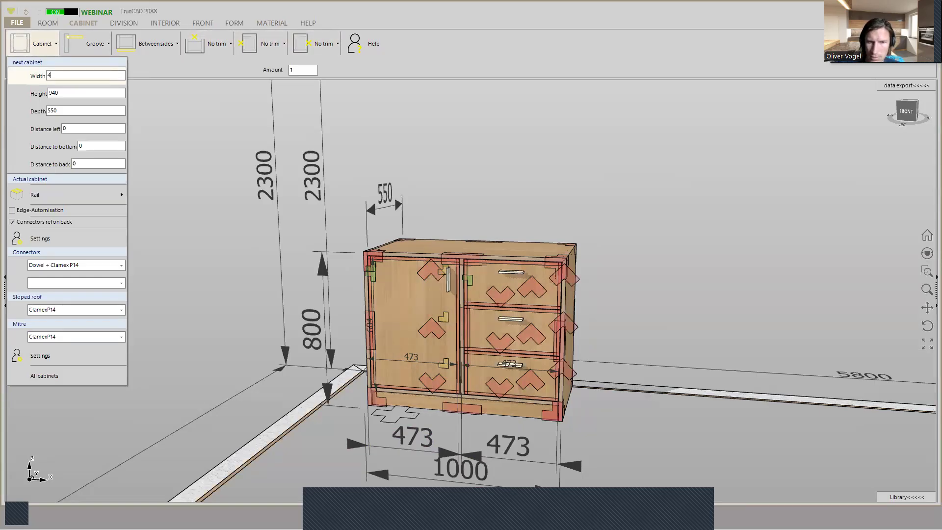
{"action": "type", "text": "91"}
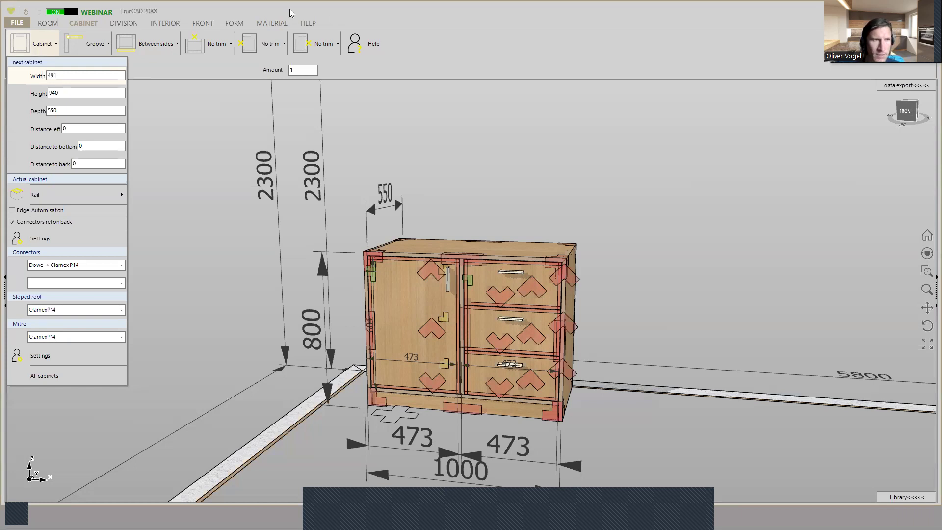
{"action": "key", "text": "Tab"}
{"action": "type", "text": "80"}
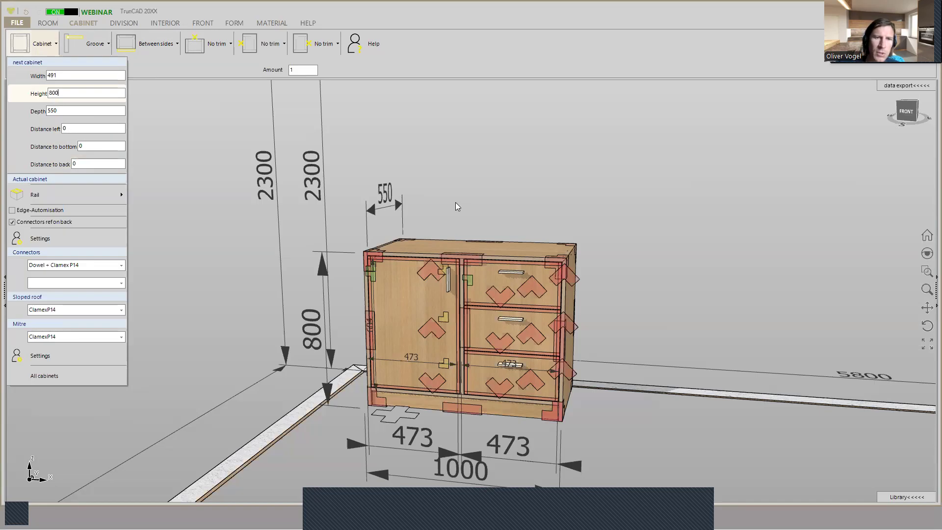
{"action": "middle_click_drag", "start_coordinate": [457, 201], "coordinate": [444, 217]}
{"action": "scroll", "coordinate": [434, 170], "scroll_direction": "up", "scroll_amount": 5}
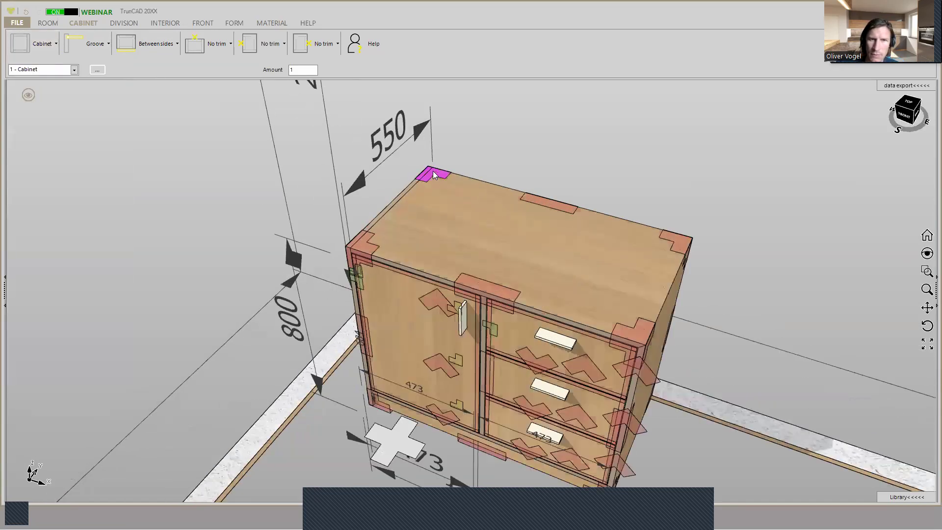
{"action": "scroll", "coordinate": [429, 171], "scroll_direction": "up", "scroll_amount": 2}
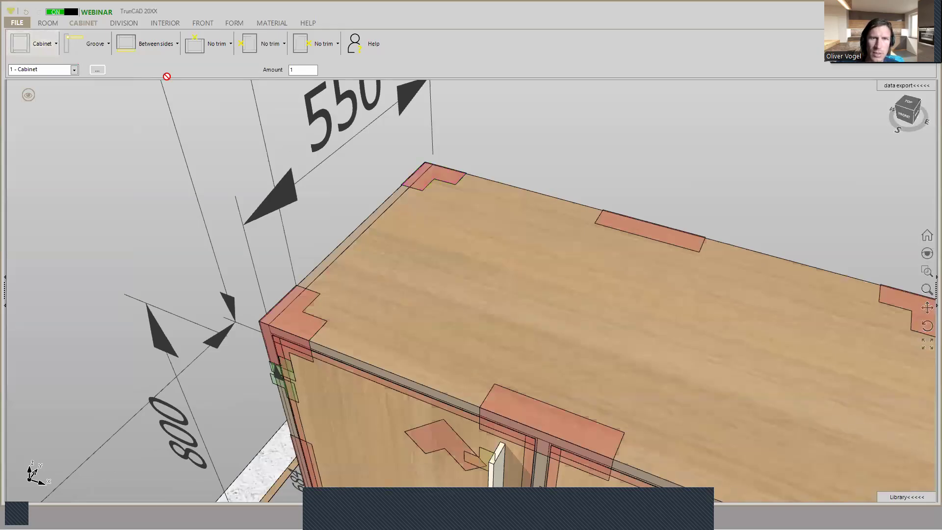
{"action": "left_click", "coordinate": [419, 175]}
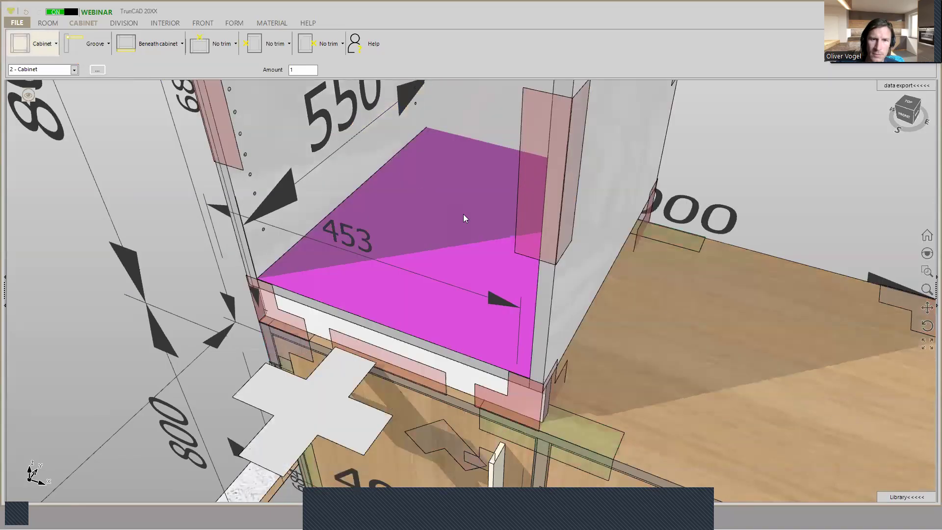
- Examine how the upper cabinet's right side lines up with the base cabinet's middle panel and review its size settings
{"action": "middle_click_drag", "start_coordinate": [485, 222], "coordinate": [504, 192]}
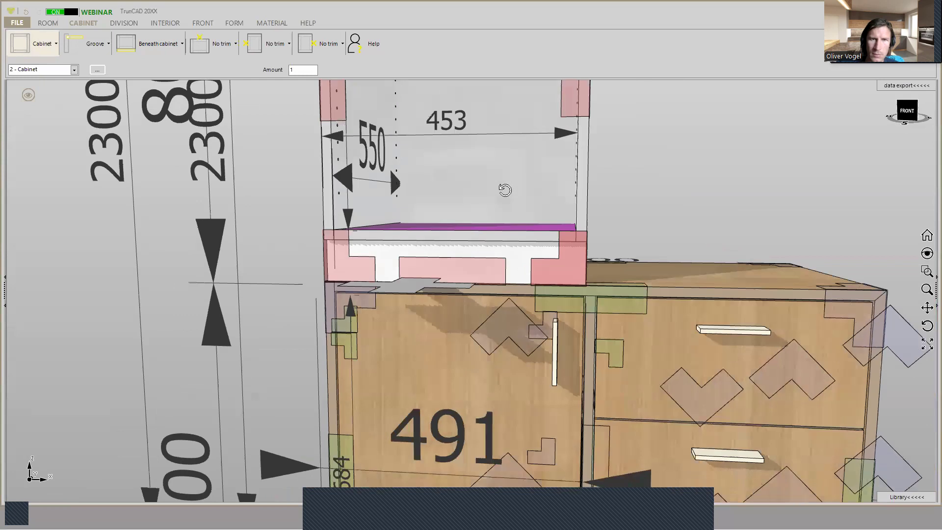
{"action": "scroll", "coordinate": [506, 192], "scroll_direction": "down", "scroll_amount": 1}
{"action": "scroll", "coordinate": [506, 190], "scroll_direction": "down", "scroll_amount": 1}
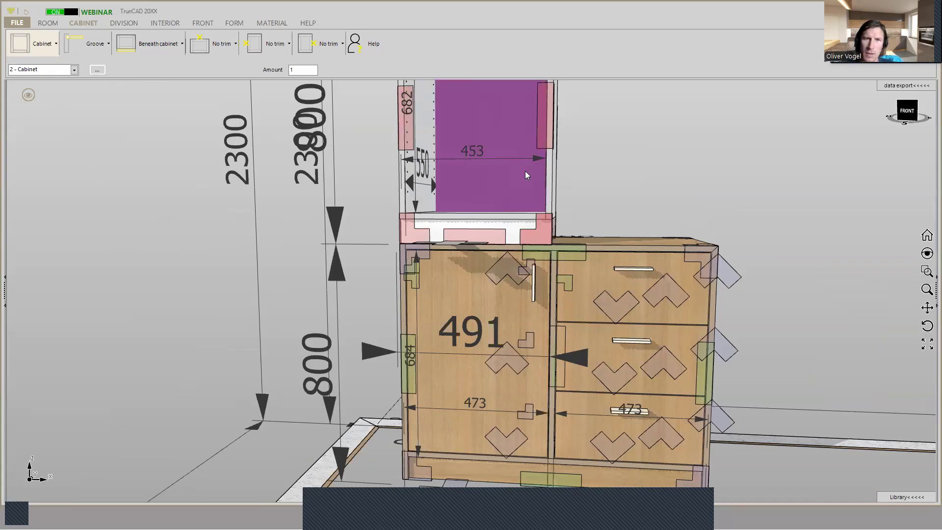
{"action": "middle_click_drag", "start_coordinate": [605, 167], "coordinate": [600, 194]}
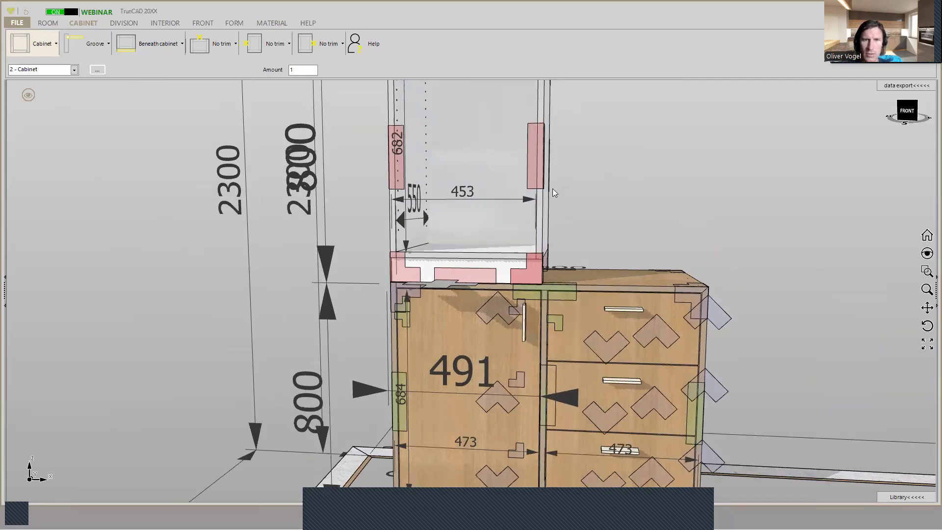
{"action": "middle_click_drag", "start_coordinate": [596, 190], "coordinate": [588, 212]}
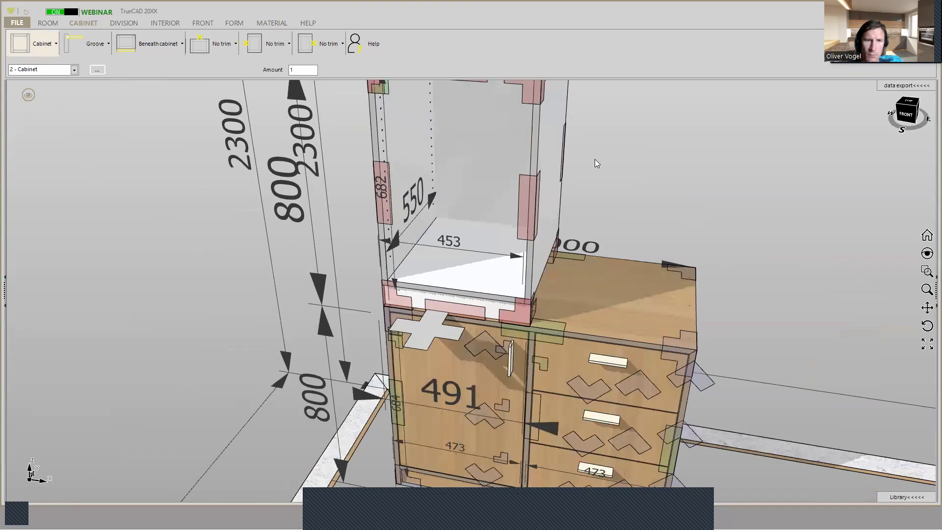
{"action": "scroll", "coordinate": [587, 156], "scroll_direction": "down", "scroll_amount": 1}
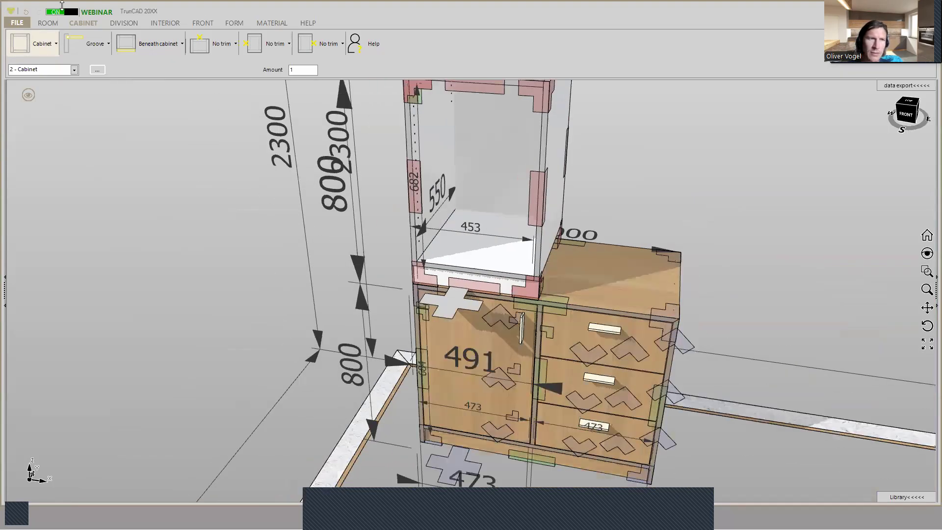
{"action": "left_click", "coordinate": [49, 43]}
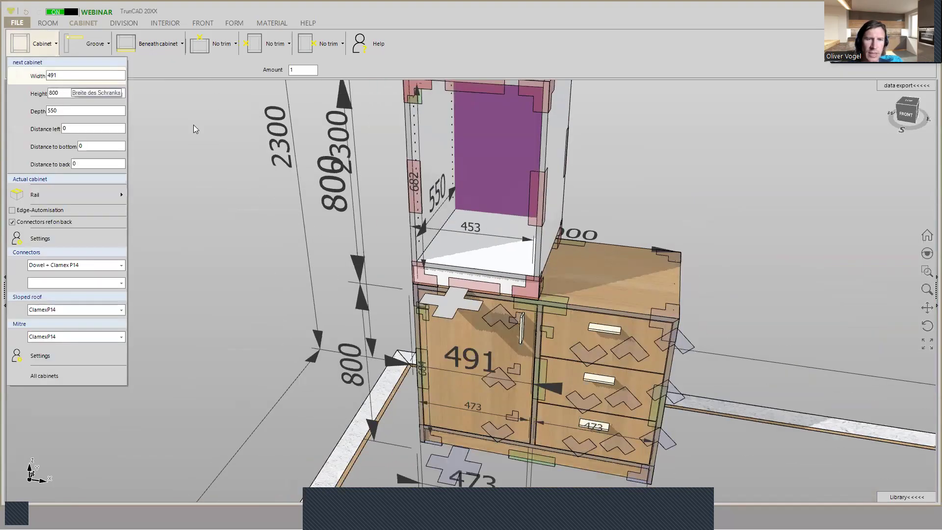
{"action": "left_click", "coordinate": [187, 209]}
- Set the upper cabinet's width with the formula =18+18+473
{"action": "scroll", "coordinate": [310, 130], "scroll_direction": "down", "scroll_amount": 2}
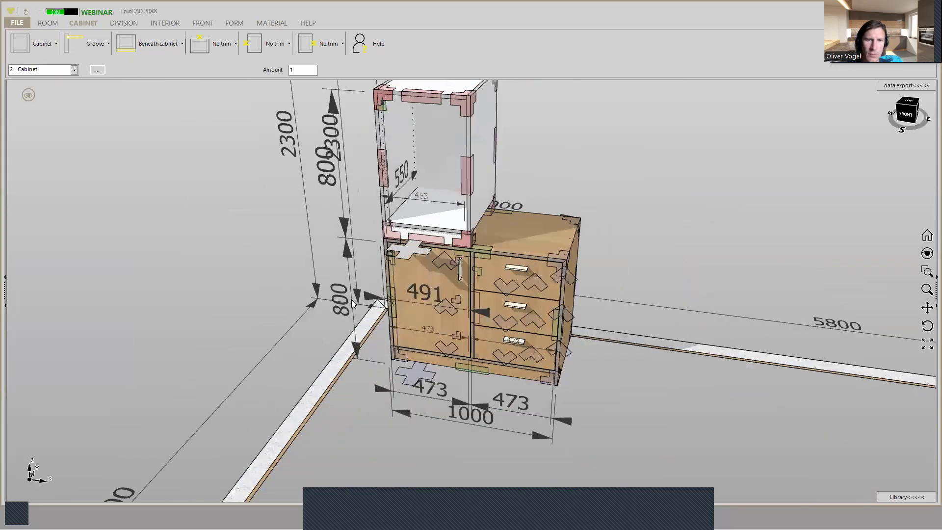
{"action": "left_click", "coordinate": [370, 301]}
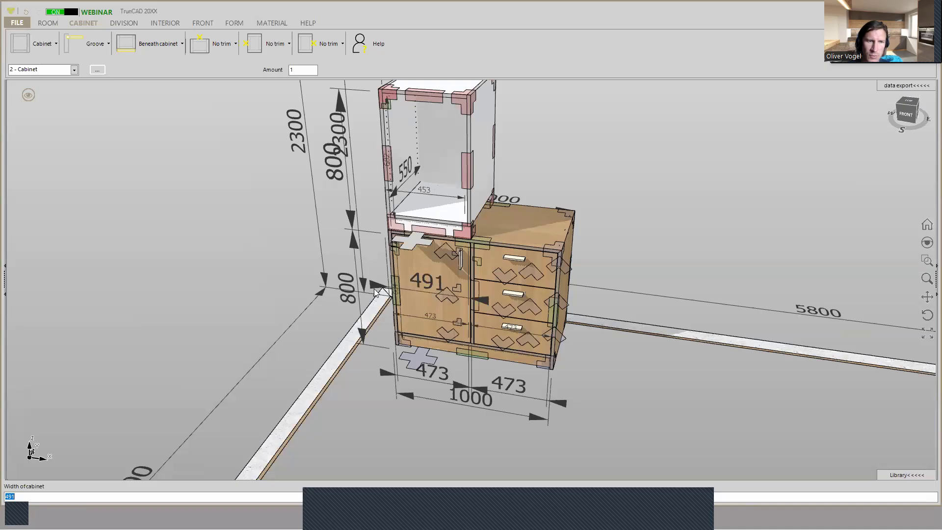
{"action": "key", "text": "Left"}
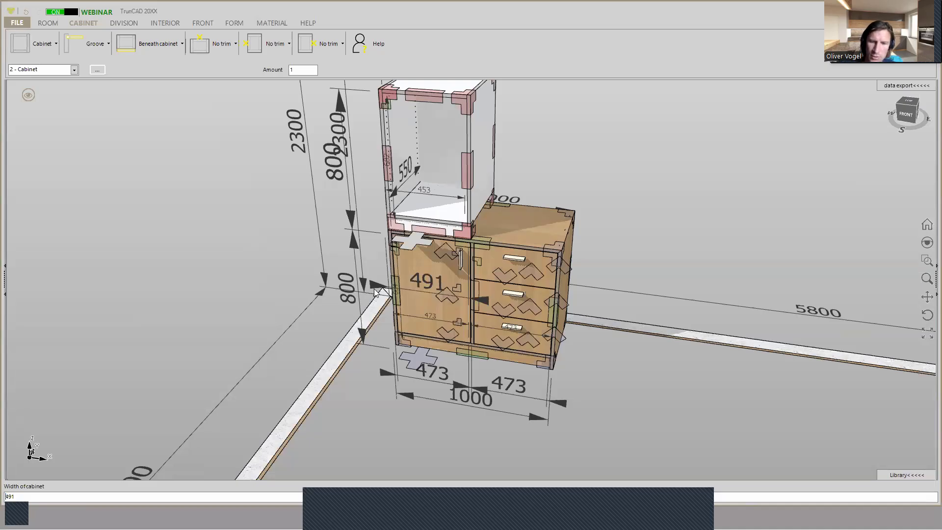
{"action": "type", "text": "="}
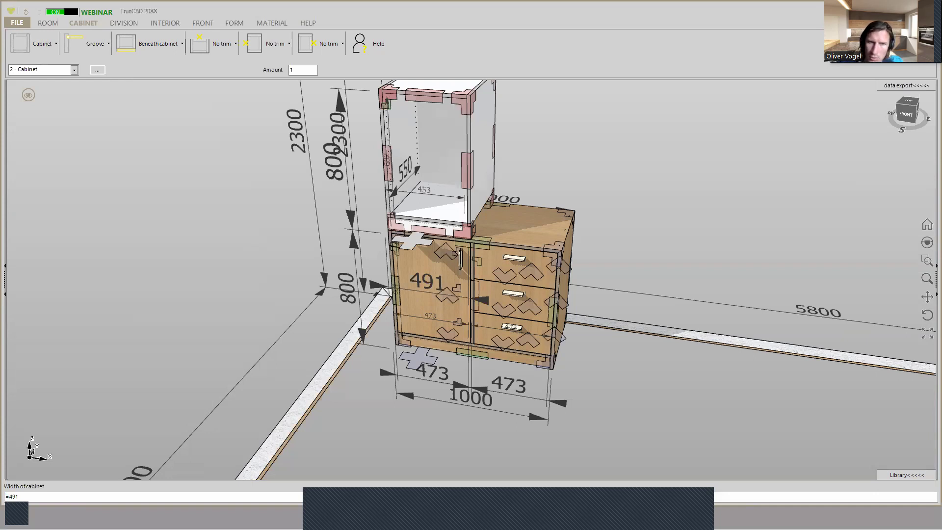
{"action": "key", "text": "Delete"}
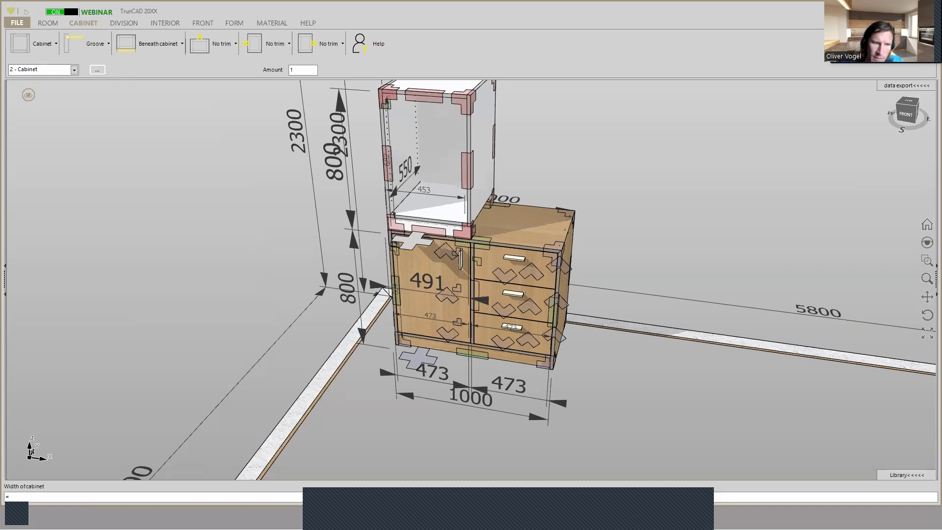
{"action": "type", "text": "8+18+473"}
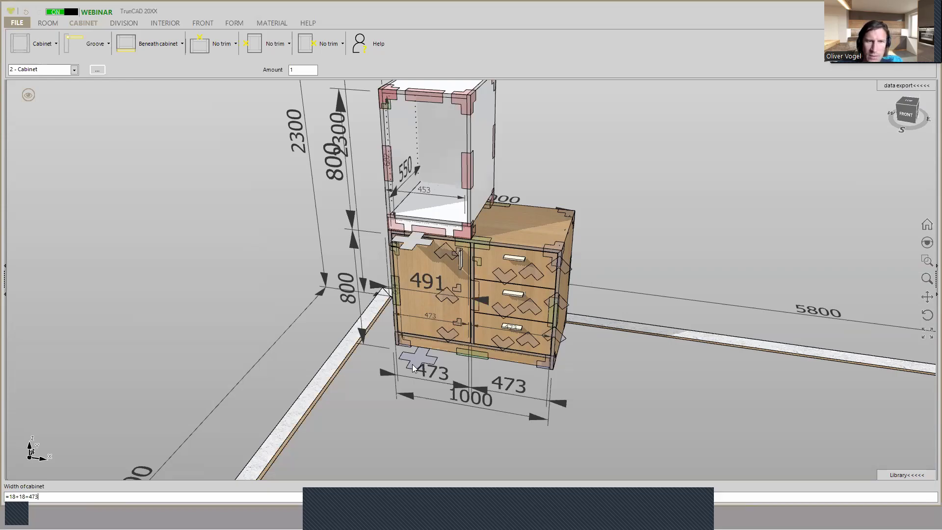
{"action": "key", "text": "Return"}
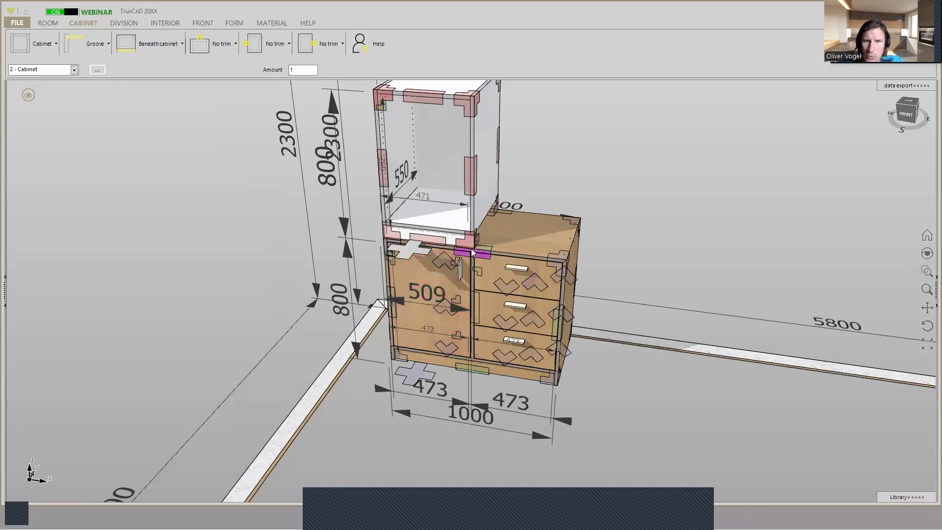
- Check the upper cabinet's alignment with the middle panel and apply Egger H1334 to all its corpus parts
{"action": "scroll", "coordinate": [469, 234], "scroll_direction": "up", "scroll_amount": 5}
{"action": "middle_click_drag", "start_coordinate": [495, 221], "coordinate": [504, 208]}
{"action": "scroll", "coordinate": [406, 159], "scroll_direction": "down", "scroll_amount": 3}
{"action": "scroll", "coordinate": [406, 163], "scroll_direction": "down", "scroll_amount": 2}
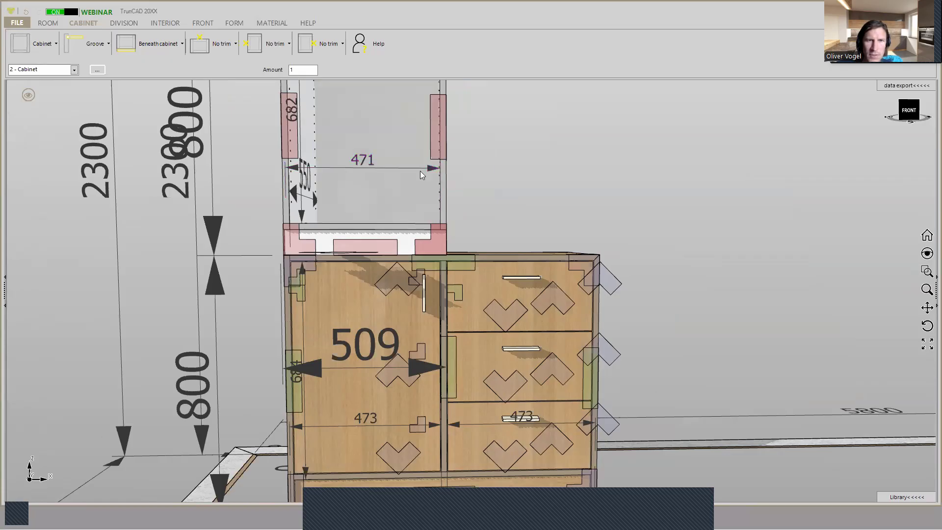
{"action": "scroll", "coordinate": [421, 172], "scroll_direction": "down", "scroll_amount": 3}
{"action": "middle_click_drag", "start_coordinate": [475, 190], "coordinate": [446, 273]}
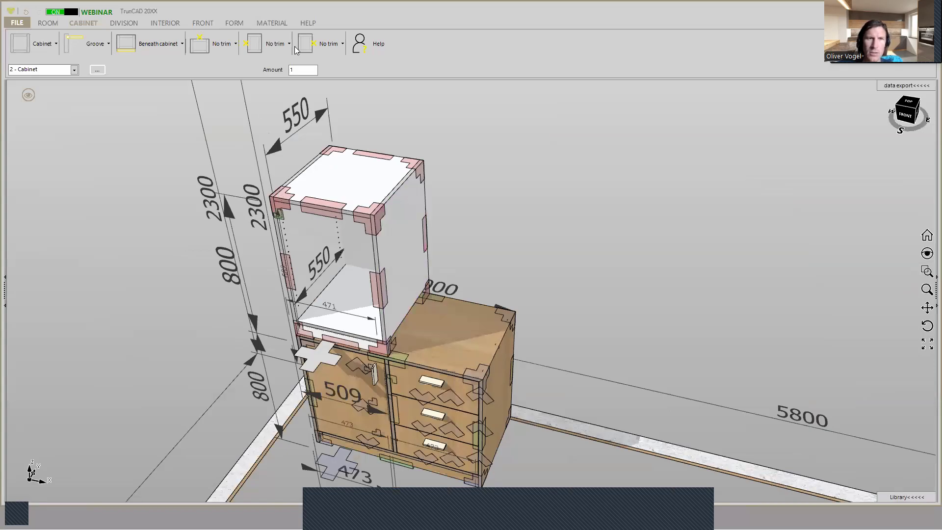
{"action": "left_click", "coordinate": [278, 24]}
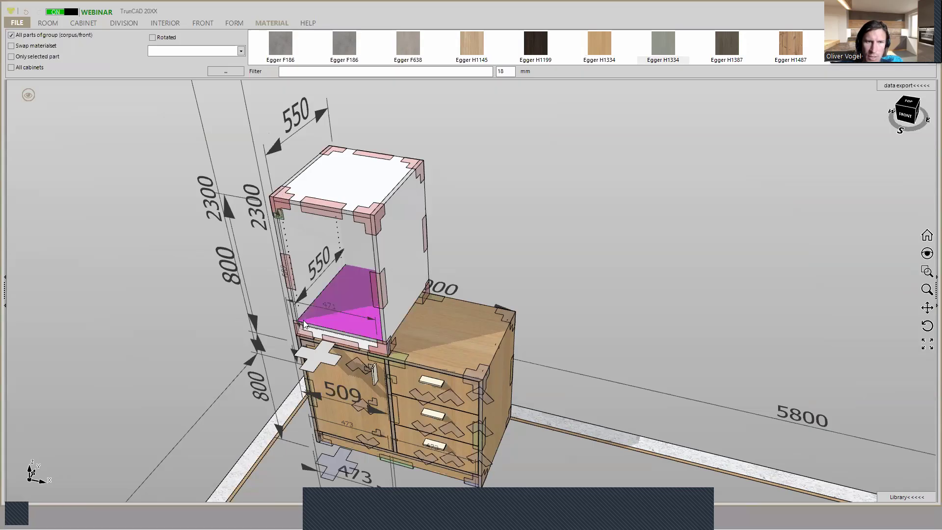
{"action": "scroll", "coordinate": [320, 315], "scroll_direction": "up", "scroll_amount": 2}
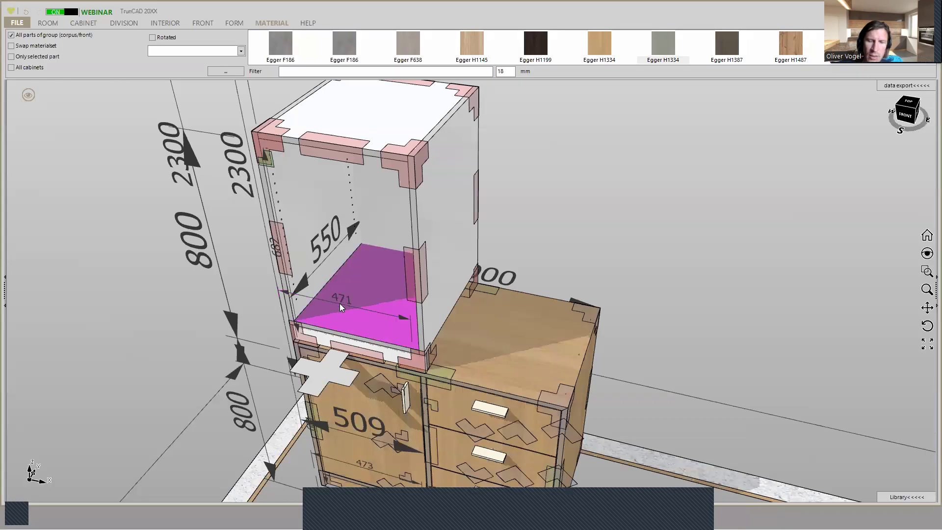
{"action": "left_click_drag", "start_coordinate": [661, 45], "coordinate": [455, 186]}
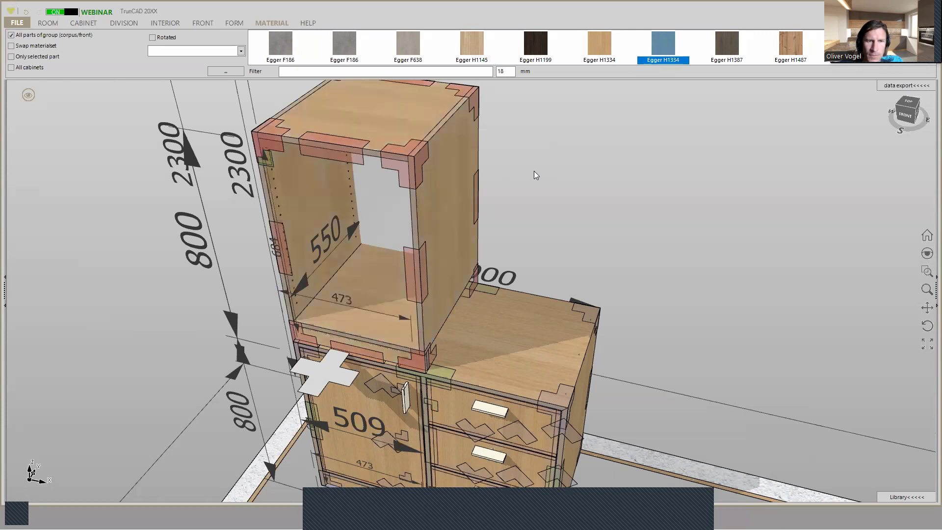
- Set the upper cabinet to no plinth, disable its plinth legs, and inspect the joint with the base cabinet
{"action": "middle_click_drag", "start_coordinate": [347, 305], "coordinate": [350, 250]}
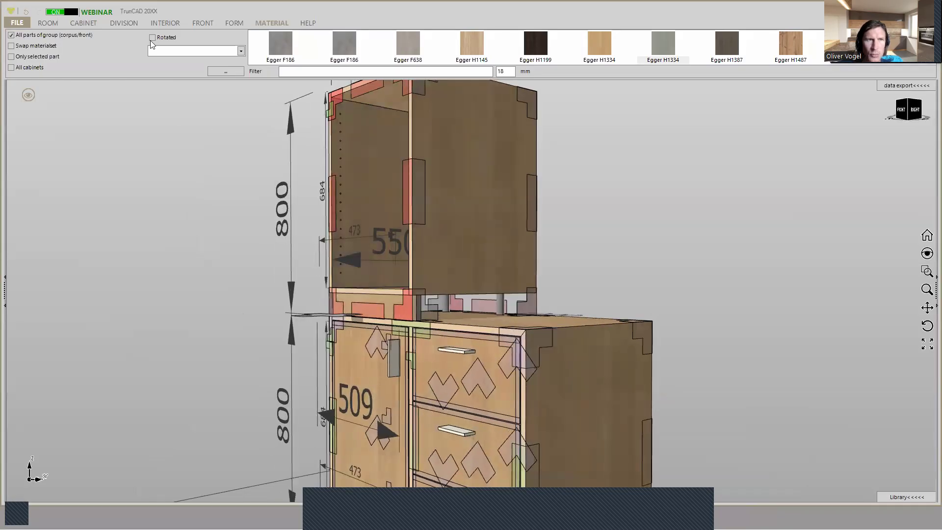
{"action": "left_click", "coordinate": [82, 23]}
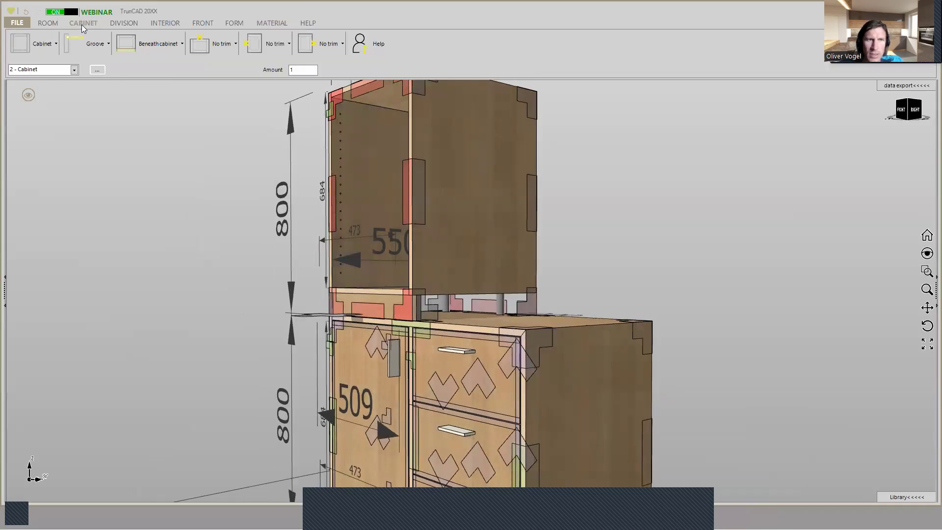
{"action": "left_click", "coordinate": [154, 46]}
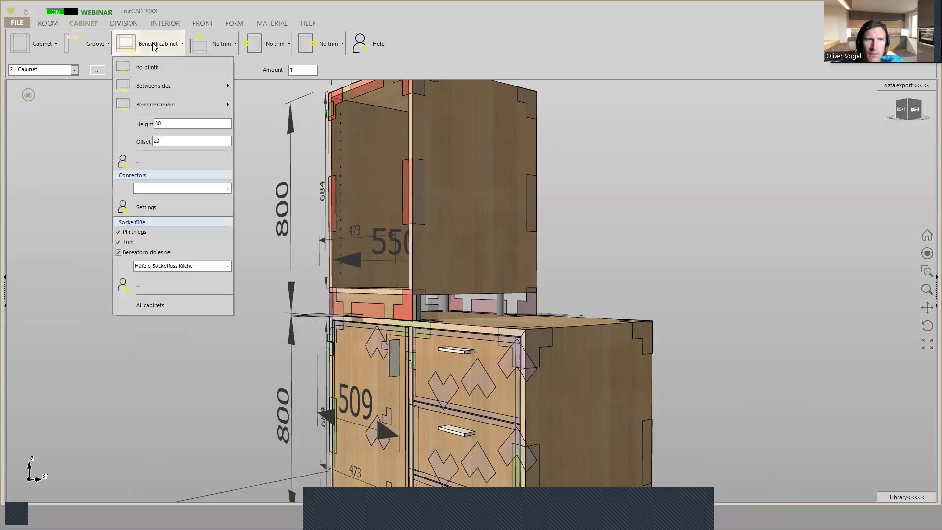
{"action": "left_click", "coordinate": [154, 68]}
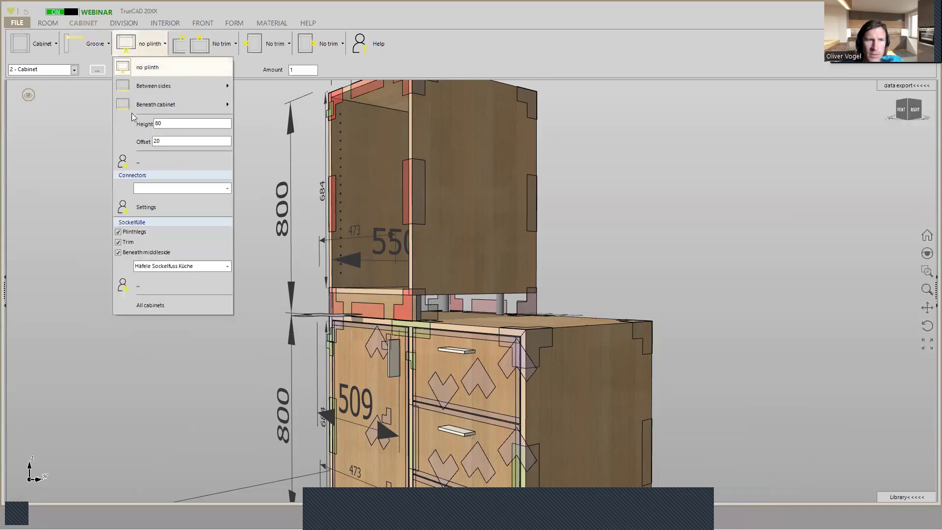
{"action": "left_click", "coordinate": [118, 232]}
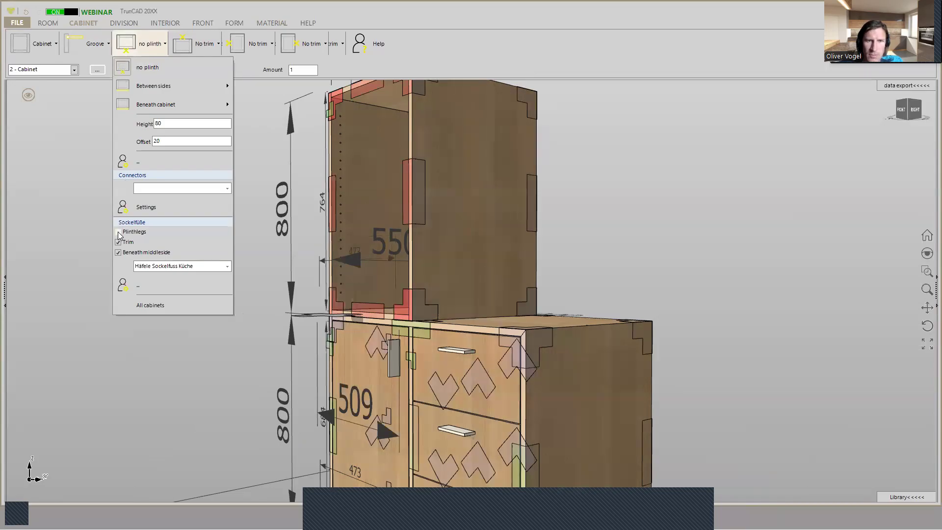
{"action": "middle_click_drag", "start_coordinate": [557, 215], "coordinate": [592, 234]}
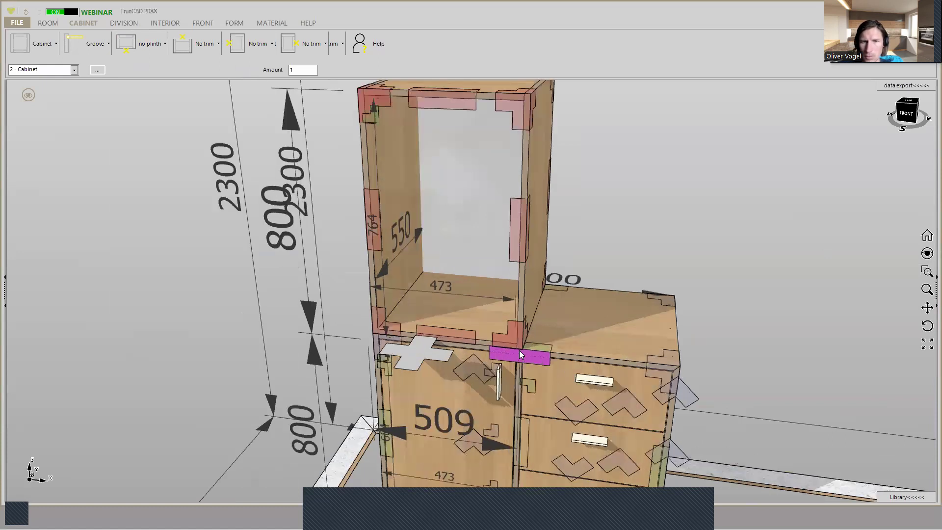
{"action": "scroll", "coordinate": [519, 350], "scroll_direction": "up", "scroll_amount": 5}
{"action": "scroll", "coordinate": [520, 341], "scroll_direction": "down", "scroll_amount": 2}
{"action": "middle_click_drag", "start_coordinate": [282, 309], "coordinate": [356, 288]}
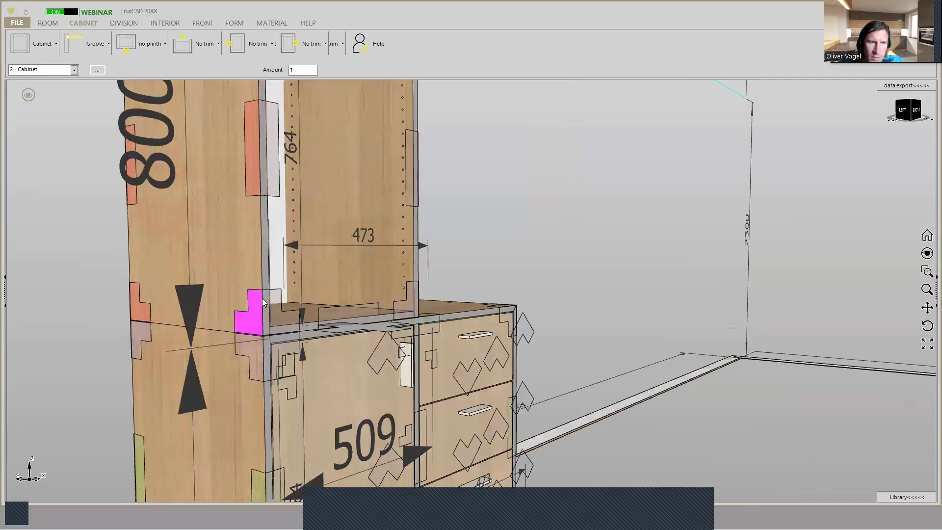
- Mitre the two top front corner joints of the upper cabinet between its top panel and sides
{"action": "scroll", "coordinate": [262, 298], "scroll_direction": "down", "scroll_amount": 3}
{"action": "middle_click_drag", "start_coordinate": [260, 126], "coordinate": [228, 291], "text": "ctrl"}
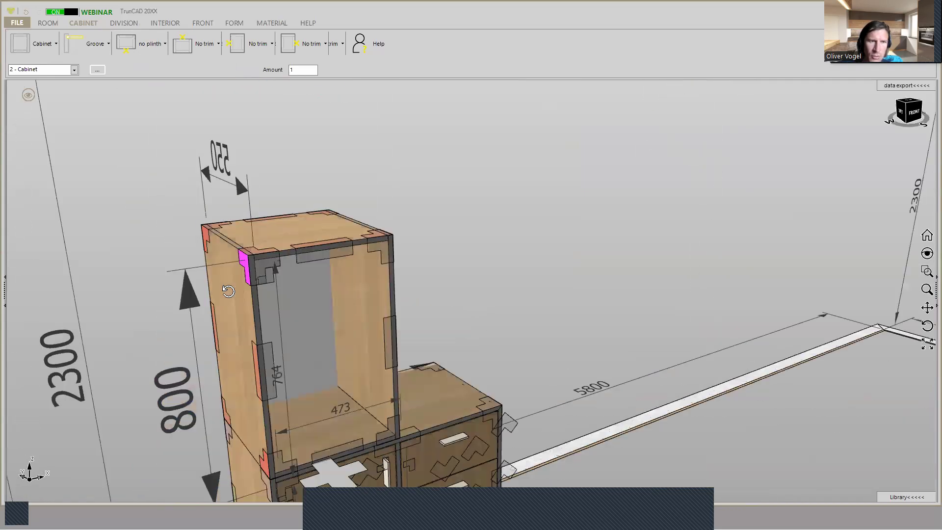
{"action": "scroll", "coordinate": [250, 258], "scroll_direction": "up", "scroll_amount": 2}
{"action": "scroll", "coordinate": [250, 260], "scroll_direction": "up", "scroll_amount": 4}
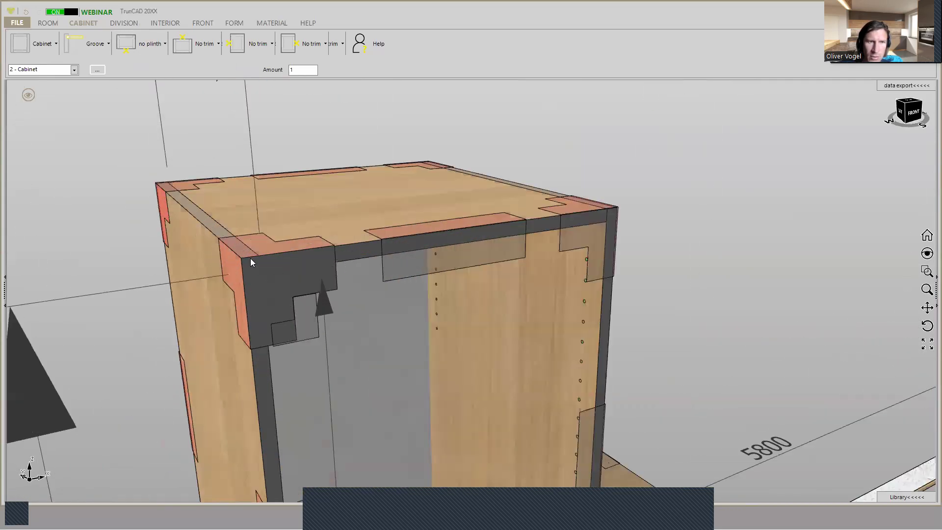
{"action": "right_click", "coordinate": [269, 252]}
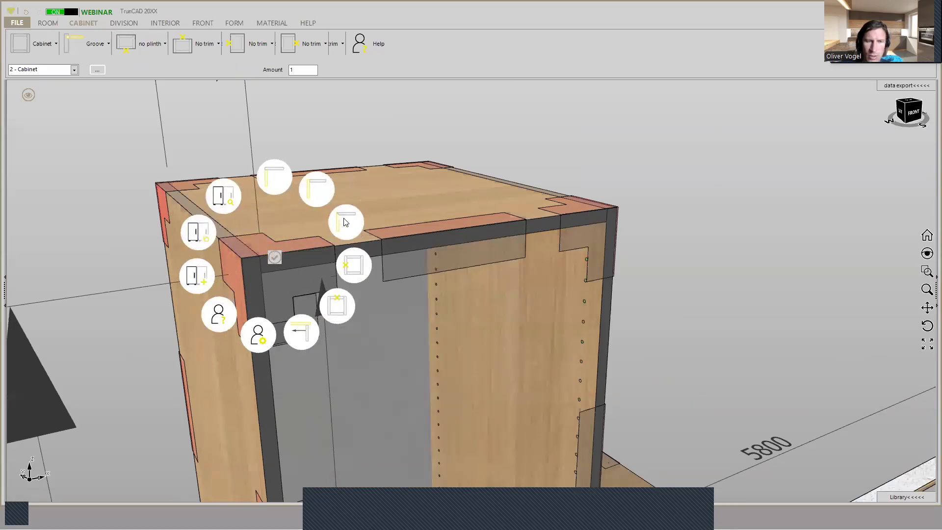
{"action": "right_click", "coordinate": [601, 215]}
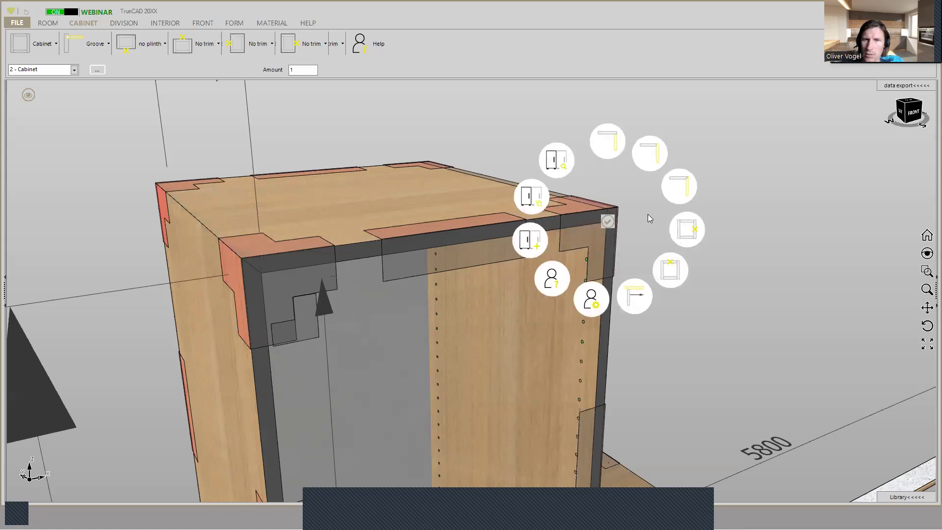
{"action": "left_click", "coordinate": [703, 199]}
{"action": "scroll", "coordinate": [664, 206], "scroll_direction": "down", "scroll_amount": 5}
{"action": "middle_click_drag", "start_coordinate": [665, 208], "coordinate": [625, 220]}
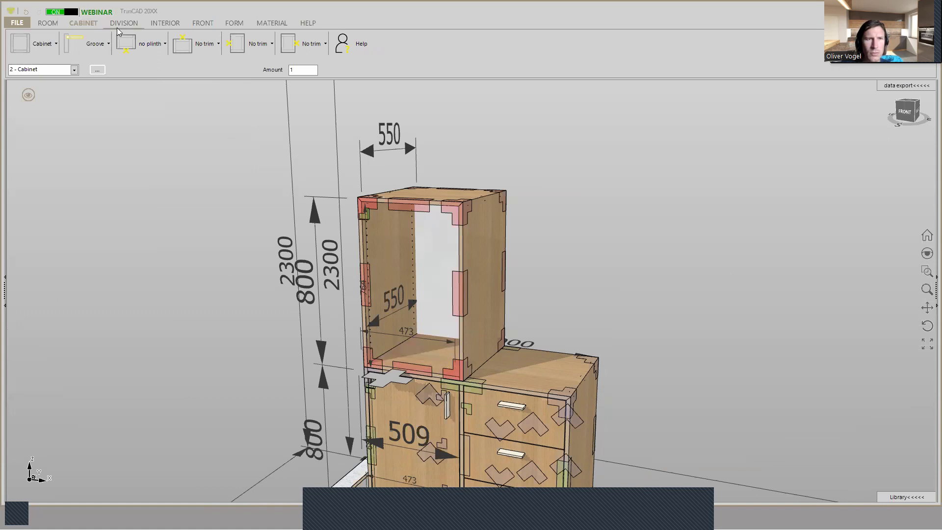
- Insert two adjustable shelves into the upper cabinet's open compartment
{"action": "left_click", "coordinate": [158, 26]}
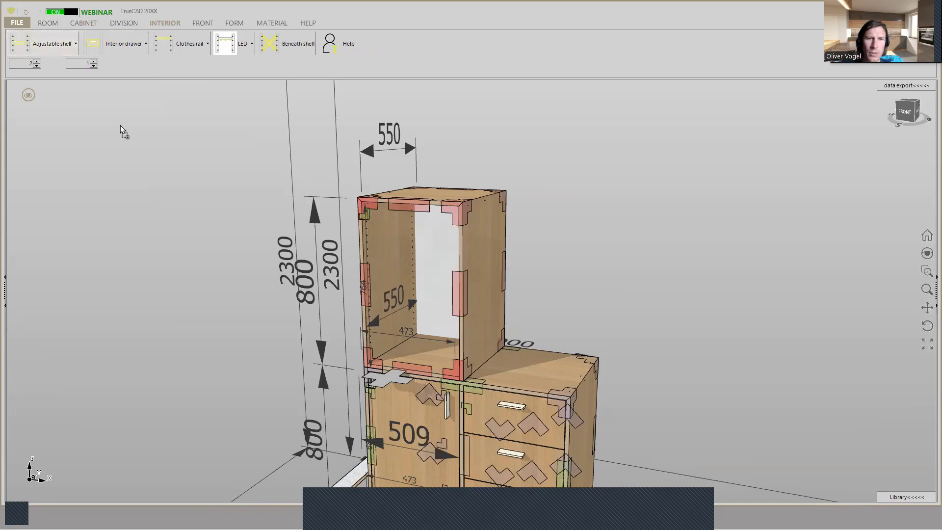
{"action": "left_click", "coordinate": [380, 240]}
{"action": "scroll", "coordinate": [410, 254], "scroll_direction": "up", "scroll_amount": 2}
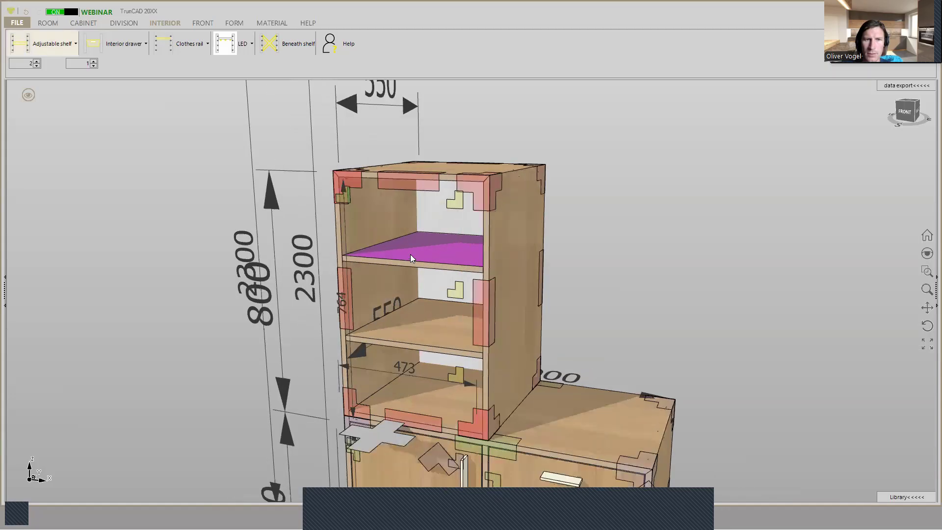
{"action": "right_click", "coordinate": [343, 201]}
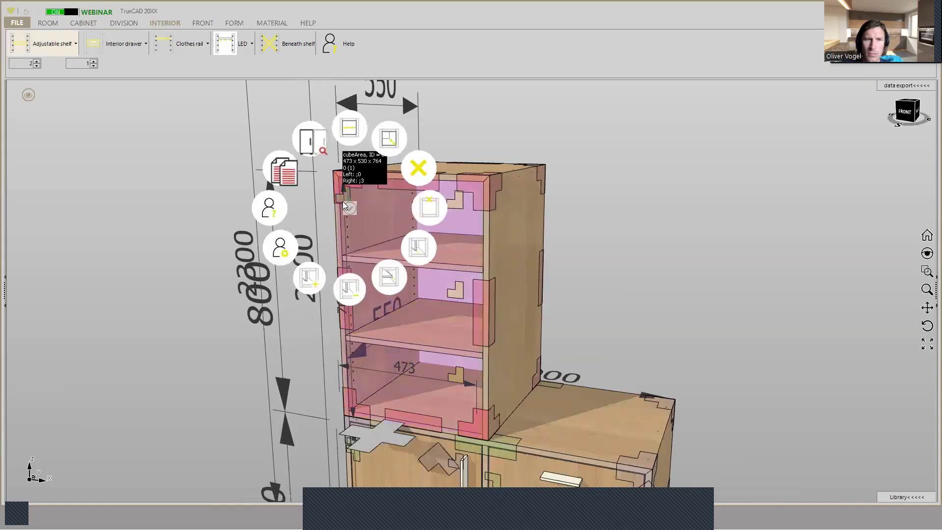
{"action": "left_click", "coordinate": [356, 199]}
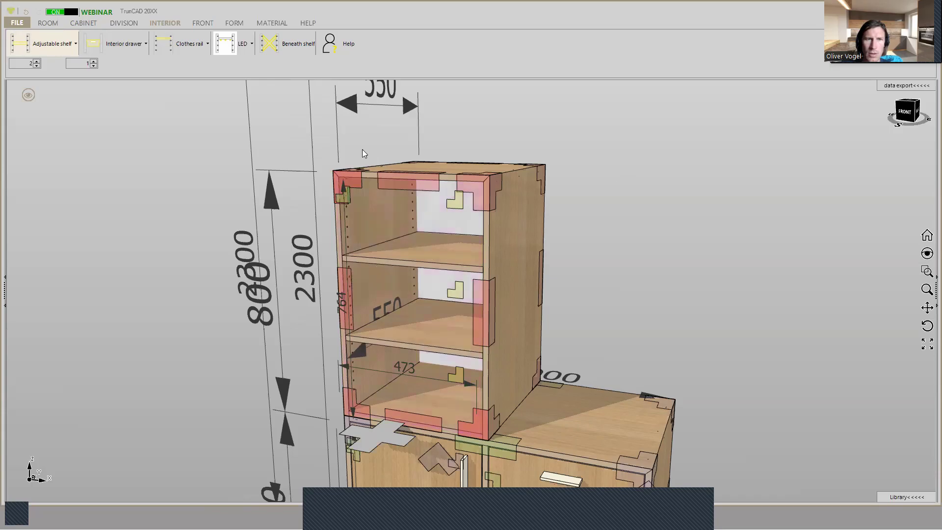
{"action": "right_click", "coordinate": [348, 201]}
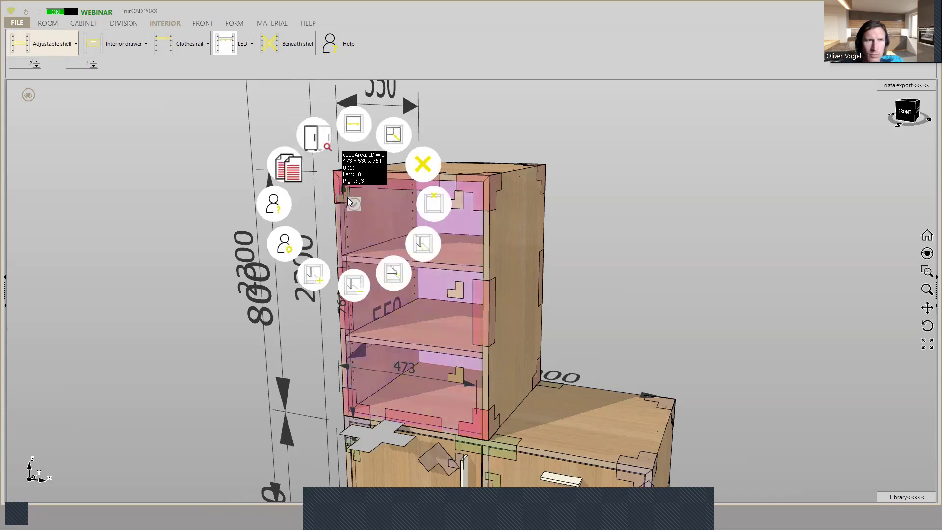
{"action": "left_click", "coordinate": [638, 191]}
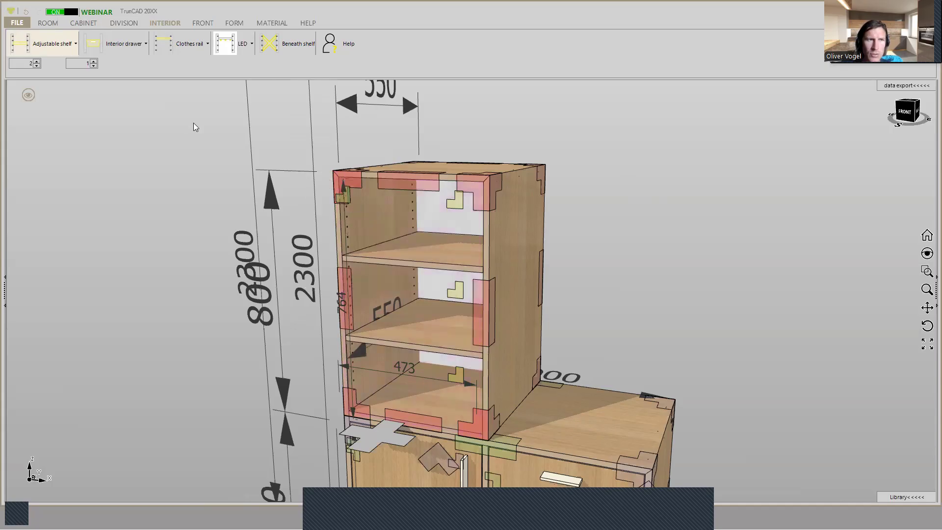
- Set the offset of interior parts to 30 in the upper cabinet's area settings and save them
{"action": "right_click", "coordinate": [347, 201]}
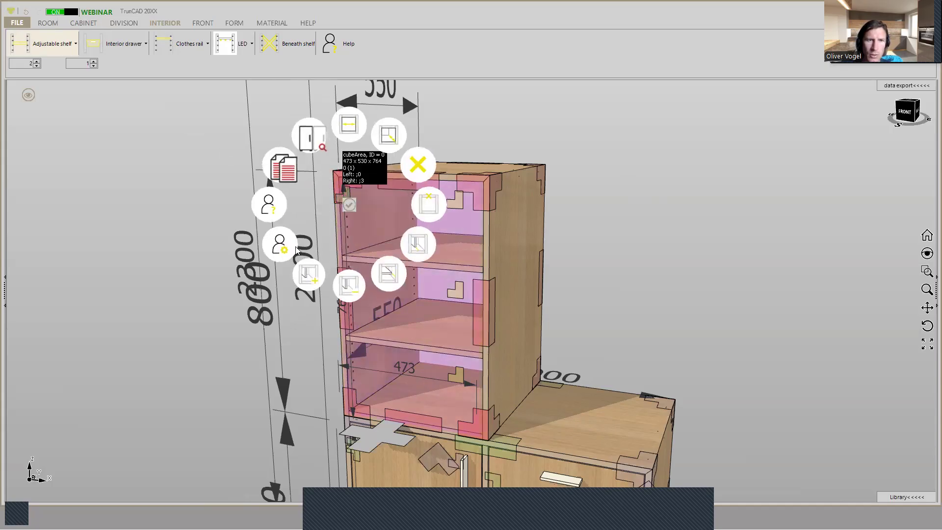
{"action": "left_click", "coordinate": [280, 245]}
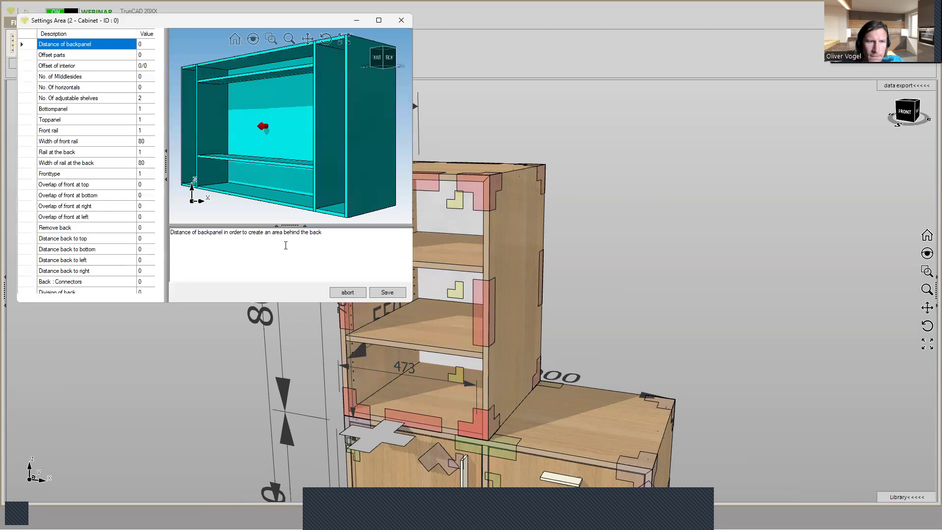
{"action": "scroll", "coordinate": [141, 228], "scroll_direction": "down", "scroll_amount": 3}
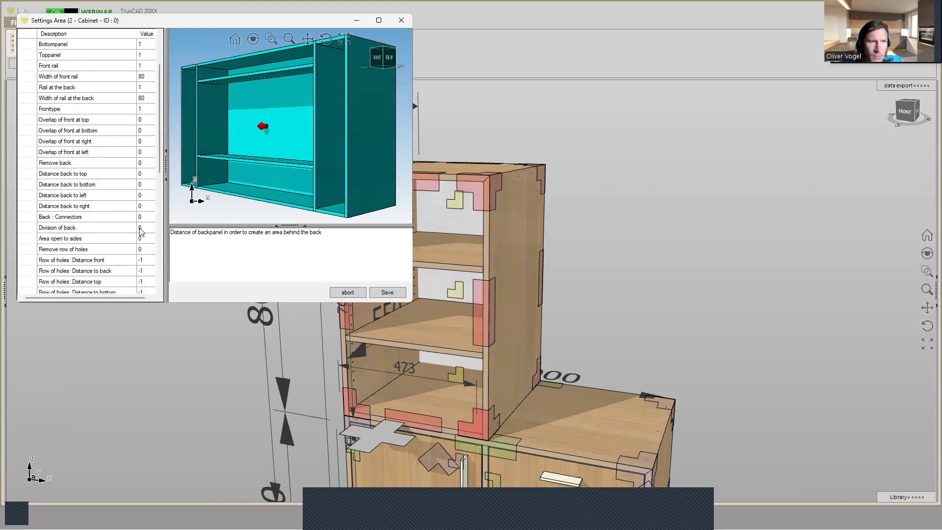
{"action": "left_click", "coordinate": [141, 229]}
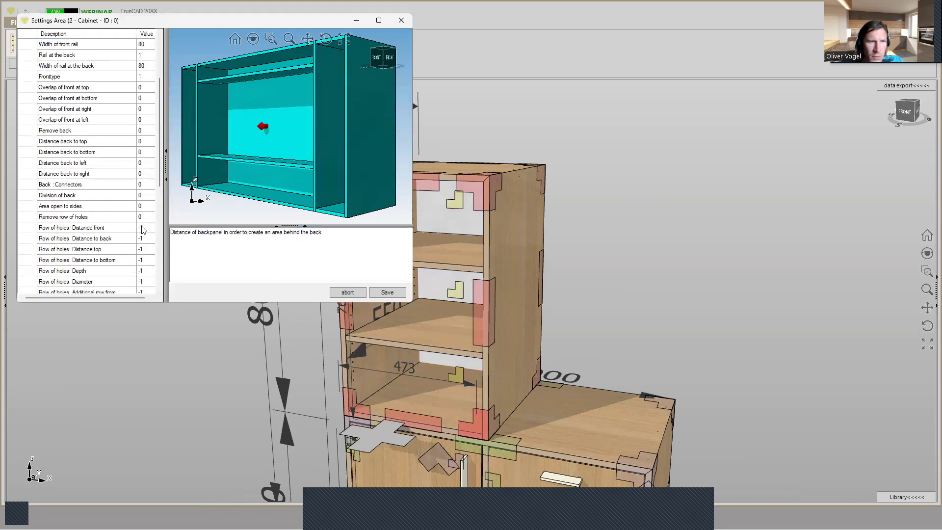
{"action": "scroll", "coordinate": [142, 228], "scroll_direction": "up", "scroll_amount": 1}
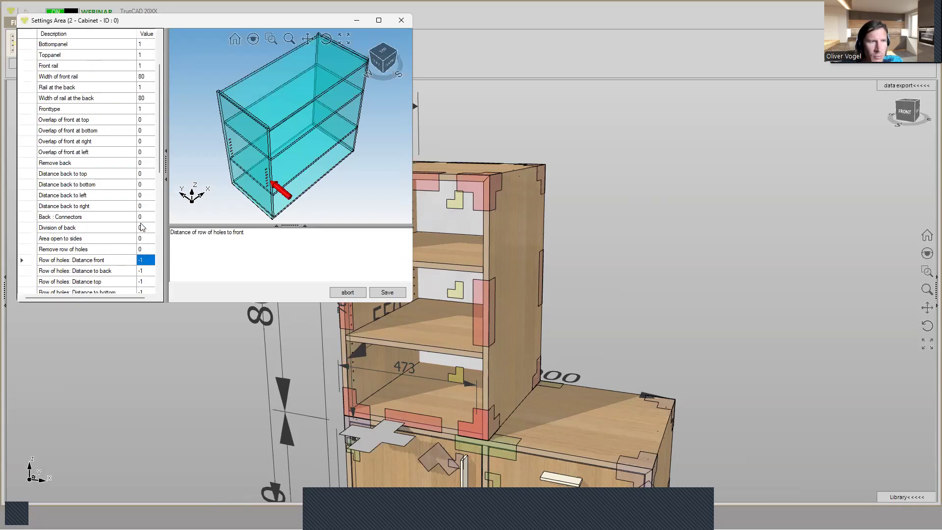
{"action": "scroll", "coordinate": [135, 186], "scroll_direction": "up", "scroll_amount": 2}
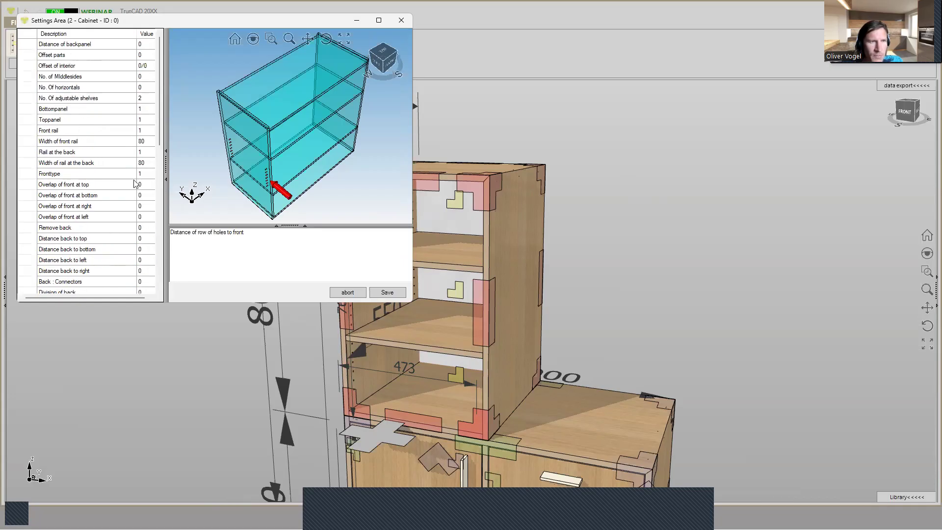
{"action": "left_click", "coordinate": [147, 186]}
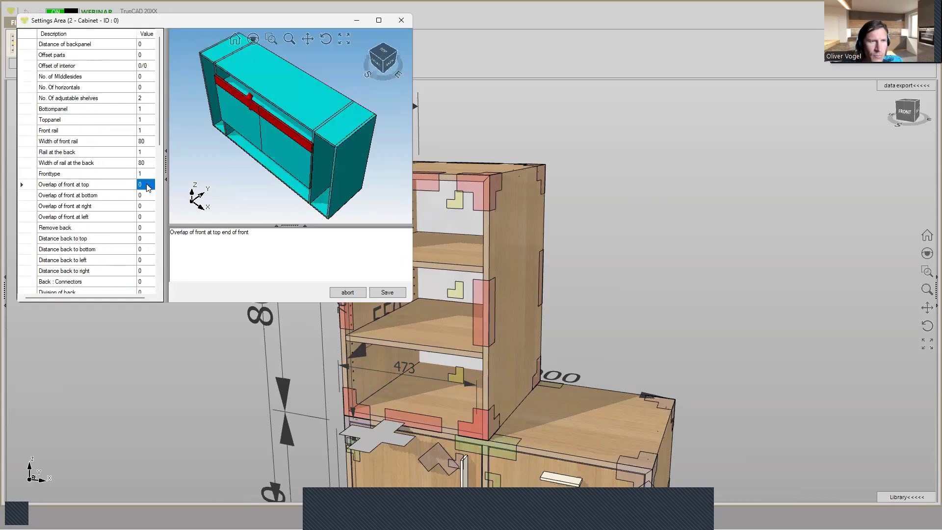
{"action": "key", "text": "Up"}
{"action": "key", "text": "Up"}
{"action": "key", "text": "Up"}
{"action": "key", "text": "Up"}
{"action": "key", "text": "Up"}
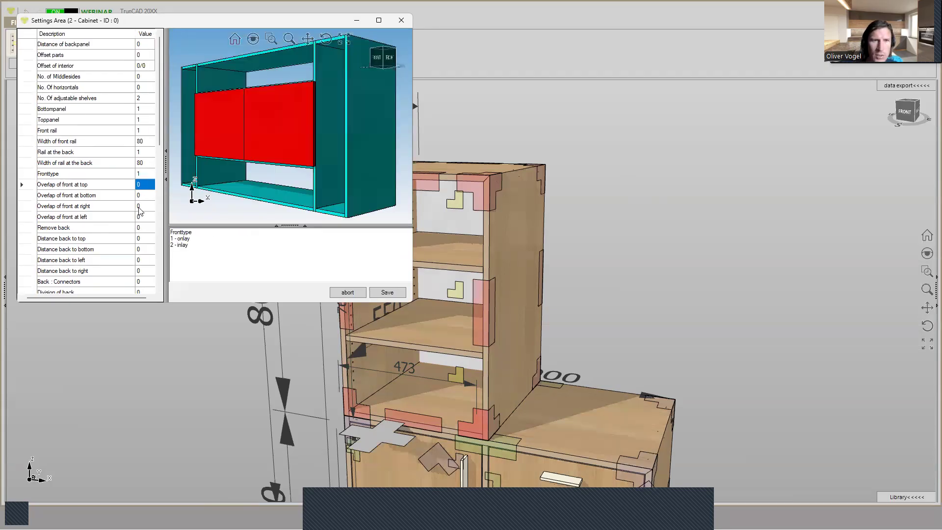
{"action": "key", "text": "Up"}
{"action": "key", "text": "Up"}
{"action": "key", "text": "Up"}
{"action": "key", "text": "Up"}
{"action": "key", "text": "Up"}
{"action": "key", "text": "Up"}
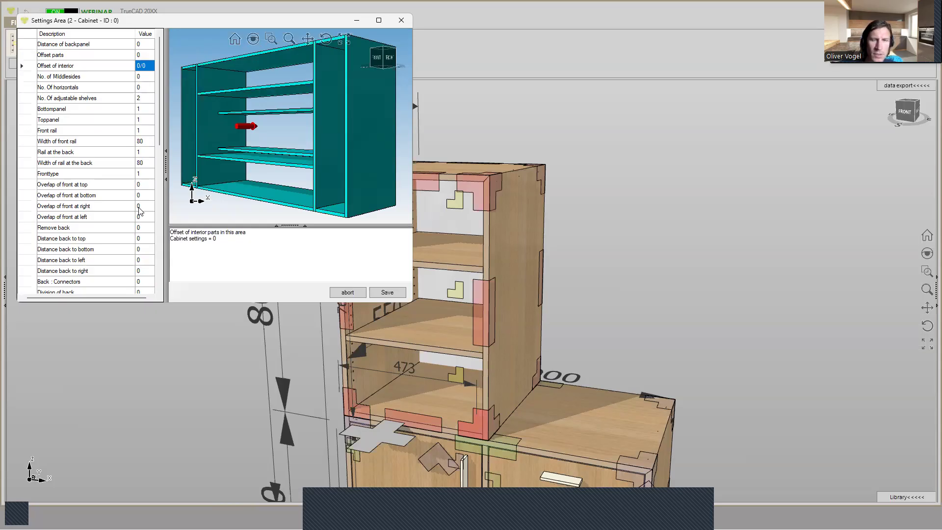
{"action": "type", "text": "30"}
{"action": "left_click", "coordinate": [383, 295]}
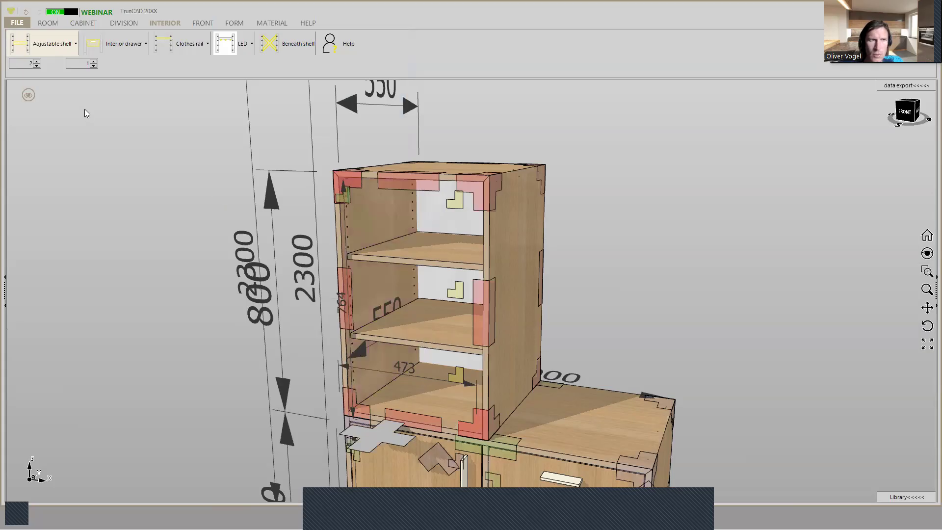
- Switch the adjustable shelves' drilling in the upper cabinet to Group of holes
{"action": "left_click", "coordinate": [59, 47]}
{"action": "mouse_move", "coordinate": [54, 126]}
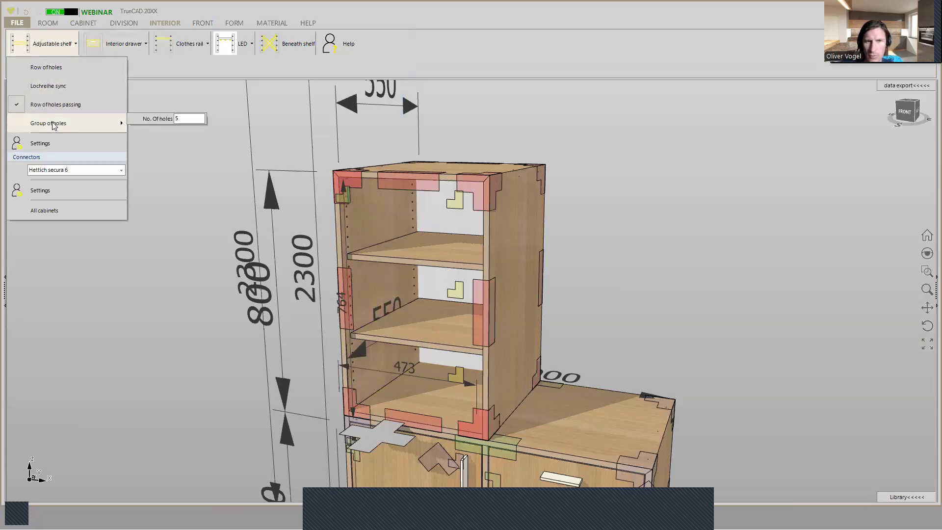
{"action": "left_click", "coordinate": [54, 126]}
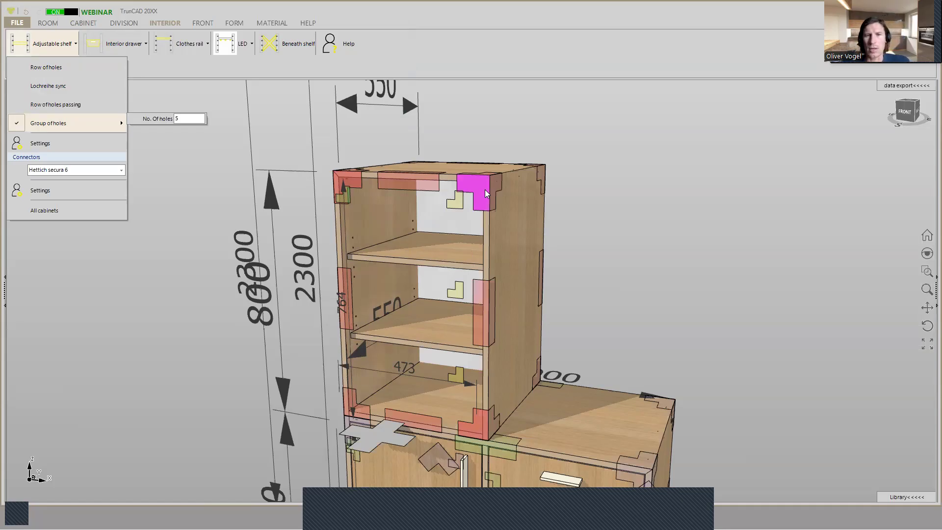
{"action": "scroll", "coordinate": [598, 177], "scroll_direction": "down", "scroll_amount": 4}
{"action": "mouse_move", "coordinate": [589, 233]}
{"action": "middle_mouse_down"}
{"action": "mouse_move", "coordinate": [608, 233]}
{"action": "mouse_move", "coordinate": [579, 240]}
{"action": "middle_mouse_up"}
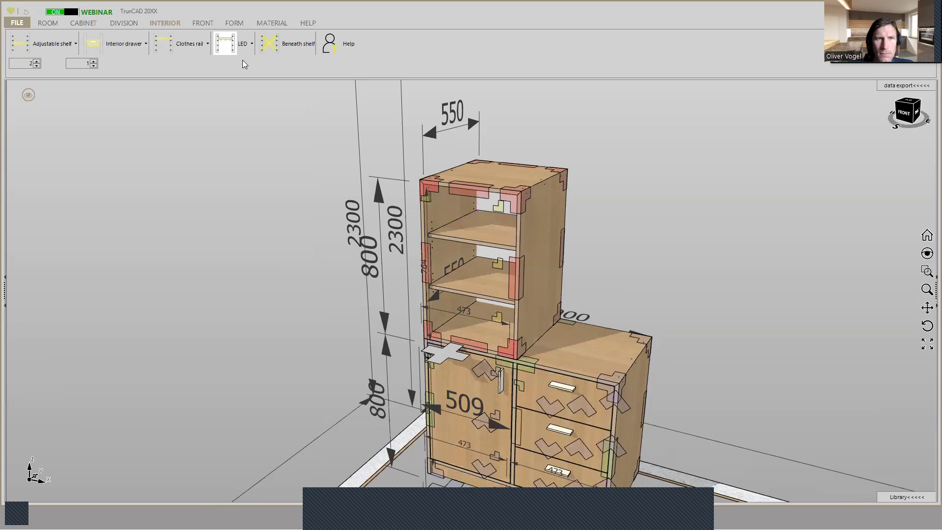
- Remove the thickness filter, filter the materials by "gl" and apply Glass 10mm K0 to both upper cabinet shelves without applying to all group parts
{"action": "left_click", "coordinate": [265, 24]}
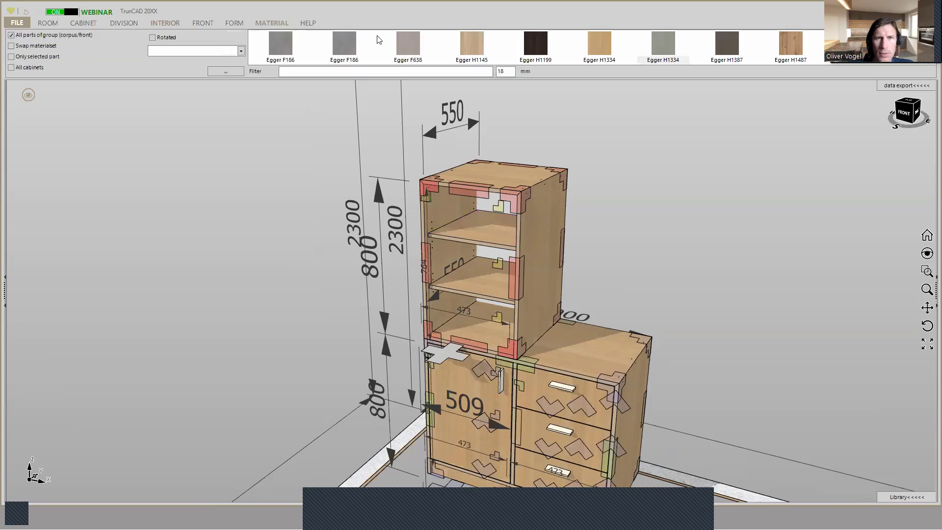
{"action": "double_click", "coordinate": [507, 71]}
{"action": "key", "text": "BackSpace"}
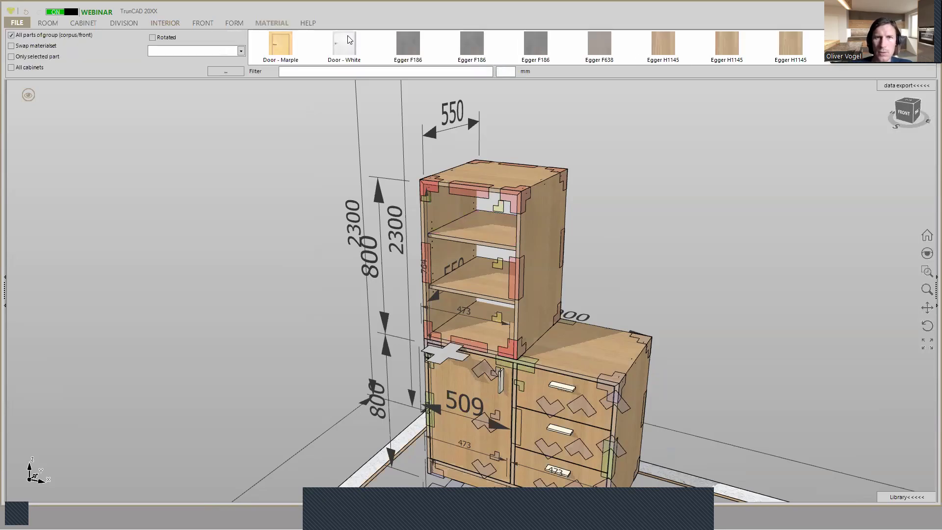
{"action": "type", "text": "gl"}
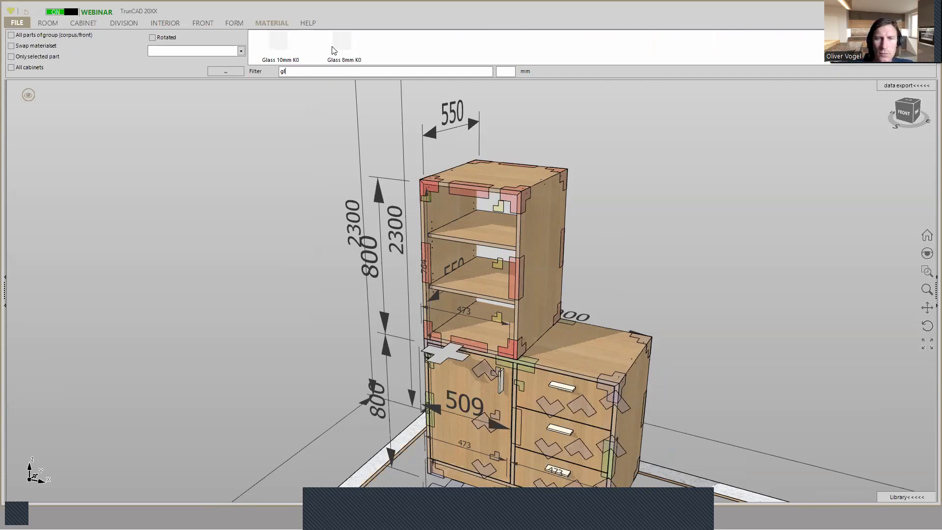
{"action": "left_click_drag", "start_coordinate": [279, 52], "coordinate": [472, 228]}
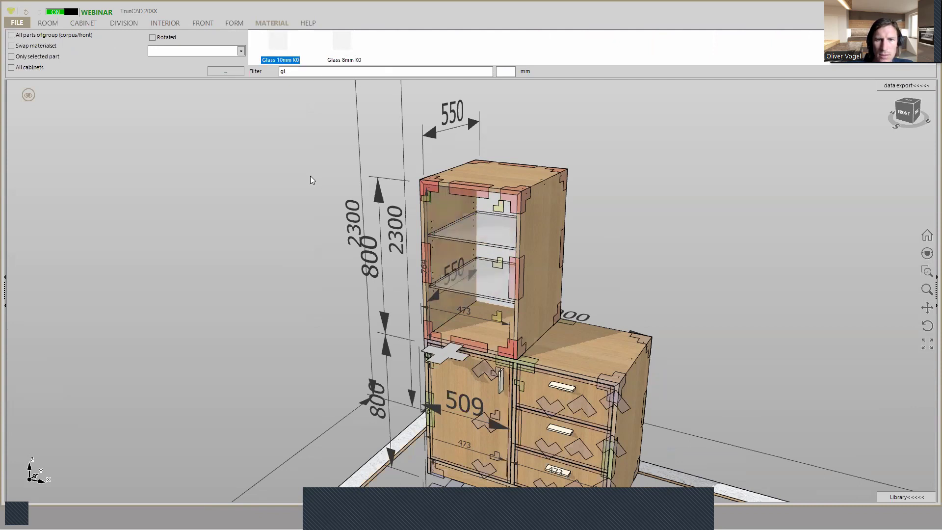
{"action": "left_click", "coordinate": [498, 232]}
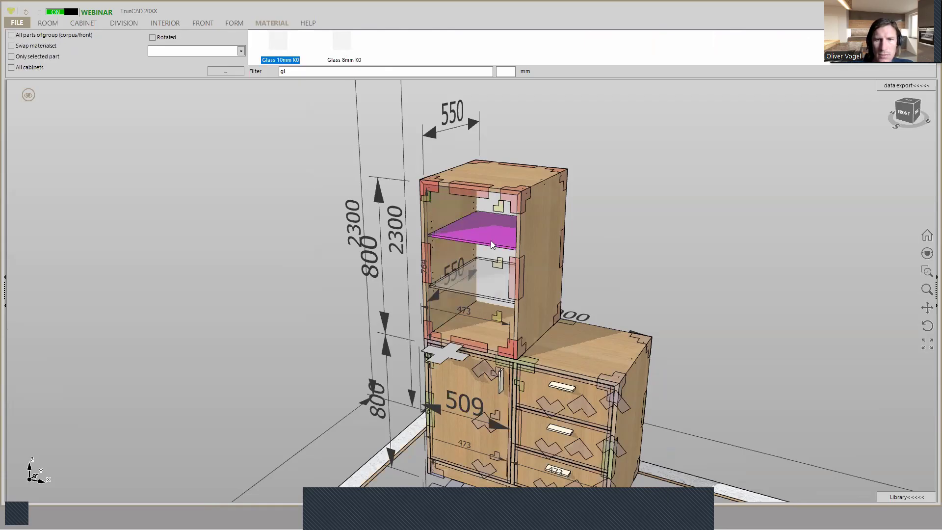
{"action": "scroll", "coordinate": [490, 240], "scroll_direction": "up", "scroll_amount": 5}
{"action": "left_click", "coordinate": [804, 182]}
{"action": "scroll", "coordinate": [793, 181], "scroll_direction": "down", "scroll_amount": 3}
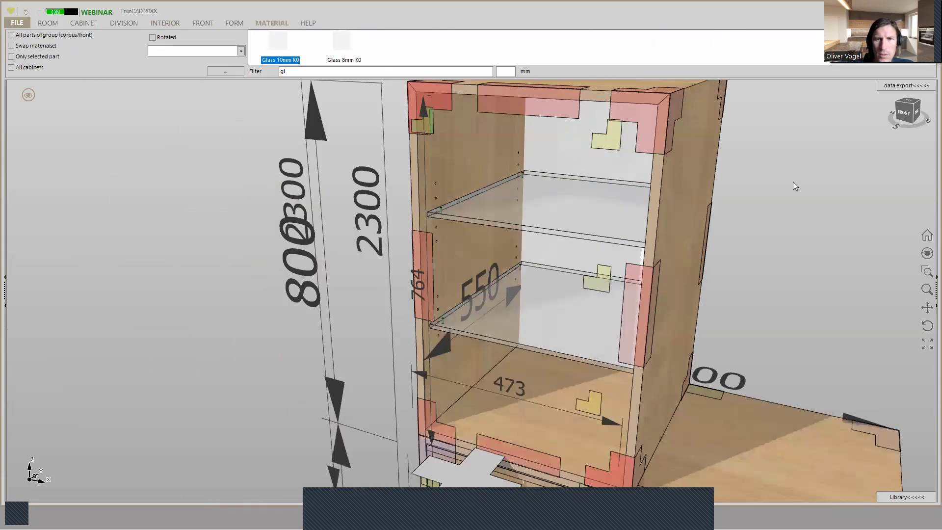
{"action": "middle_click_drag", "start_coordinate": [807, 183], "coordinate": [781, 182]}
{"action": "middle_click_drag", "start_coordinate": [787, 186], "coordinate": [680, 190]}
{"action": "scroll", "coordinate": [786, 186], "scroll_direction": "down", "scroll_amount": 3}
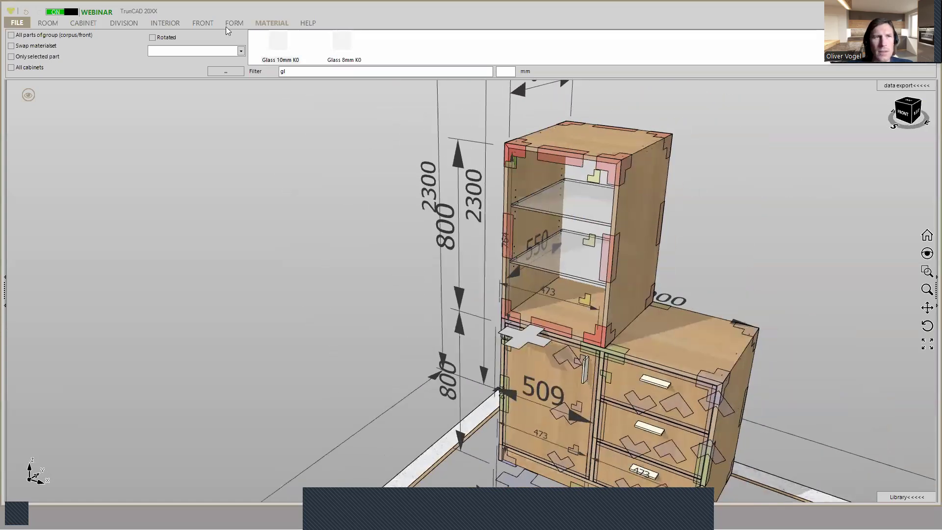
- Insert one inlay left door with a frame into the upper cabinet's front opening
{"action": "left_click", "coordinate": [202, 22]}
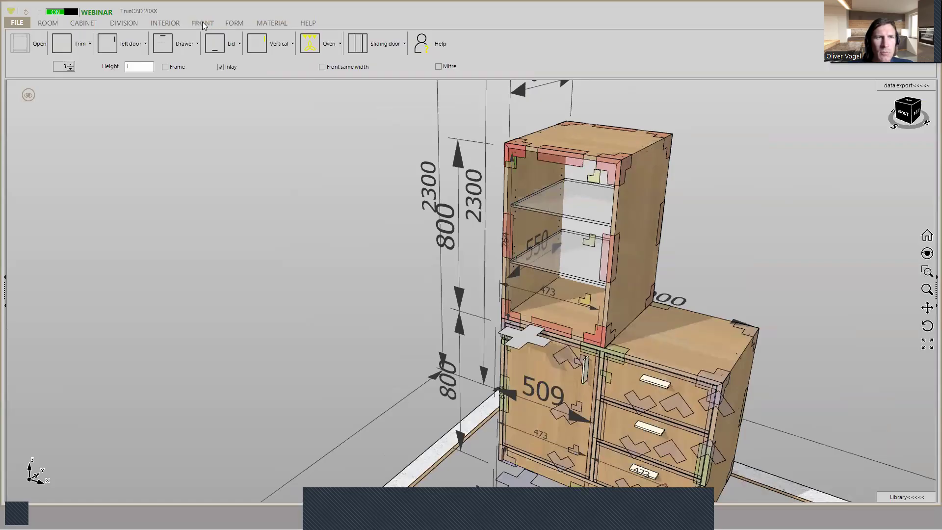
{"action": "double_click", "coordinate": [71, 69]}
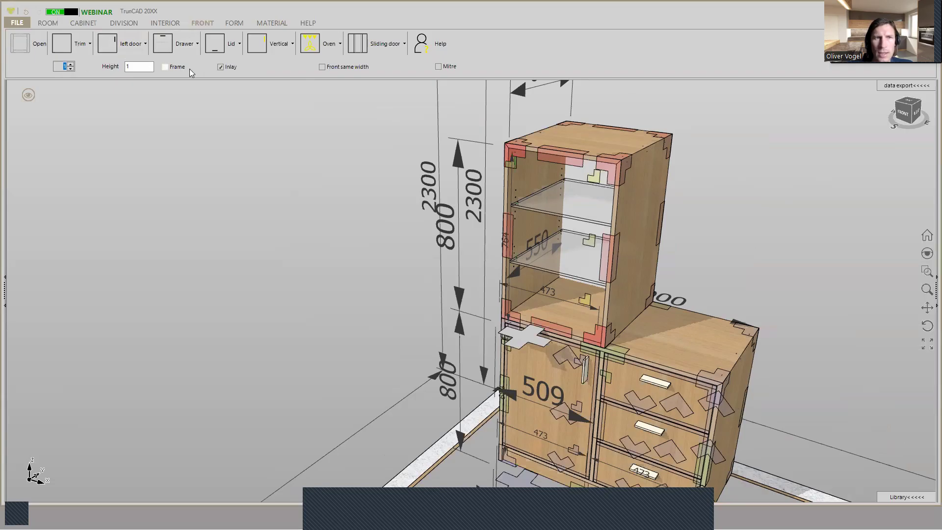
{"action": "left_click", "coordinate": [167, 69]}
{"action": "left_click", "coordinate": [132, 45]}
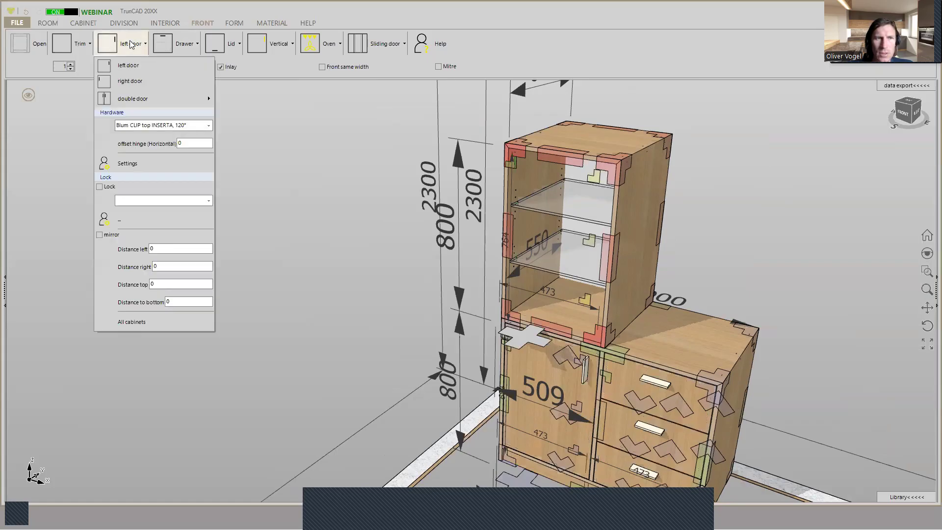
{"action": "left_click", "coordinate": [131, 43]}
{"action": "left_click", "coordinate": [108, 43]}
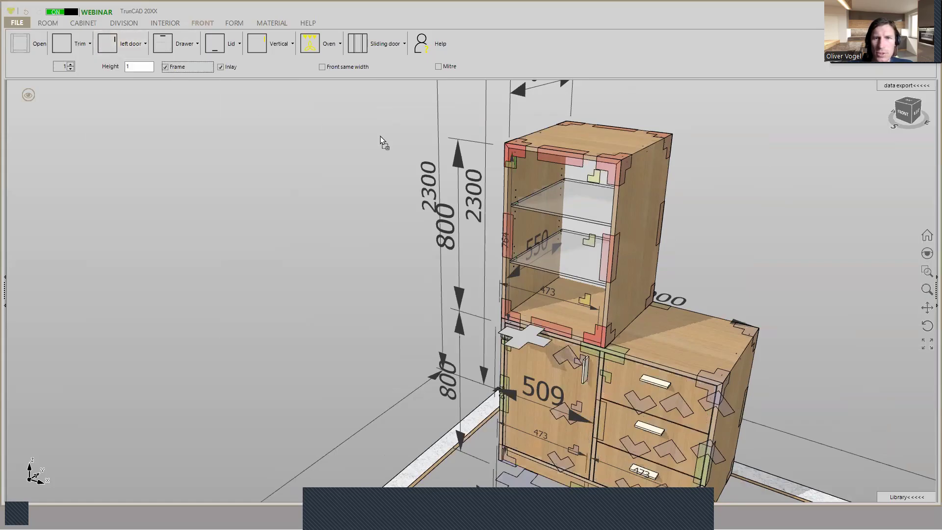
{"action": "left_click", "coordinate": [531, 171]}
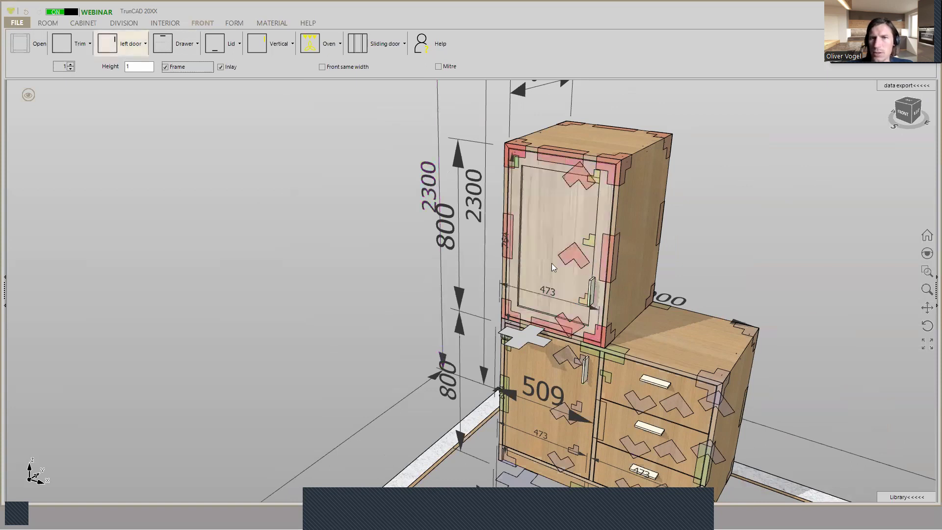
- Set the upper cabinet door's framewidth to 70 and its type of frame to 4 (Mitre), and save the front settings
{"action": "middle_click_drag", "start_coordinate": [683, 204], "coordinate": [657, 205]}
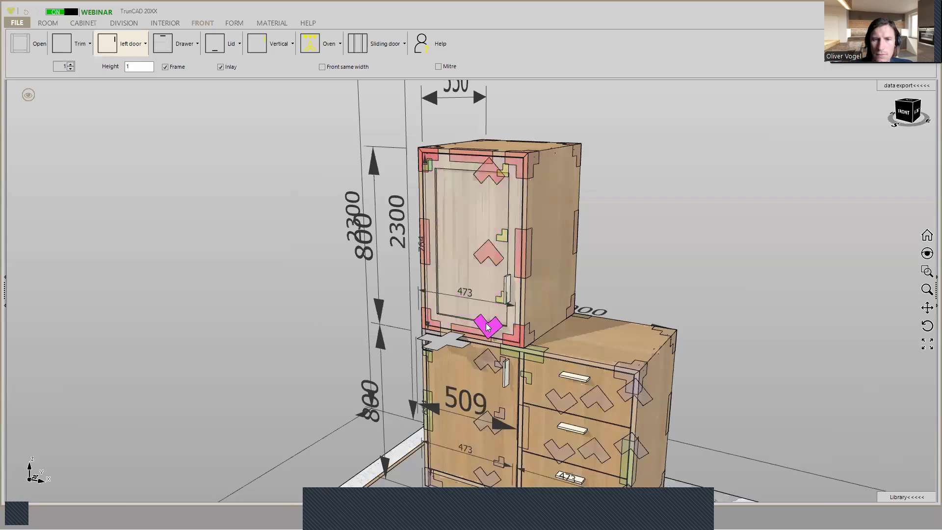
{"action": "right_click", "coordinate": [487, 259]}
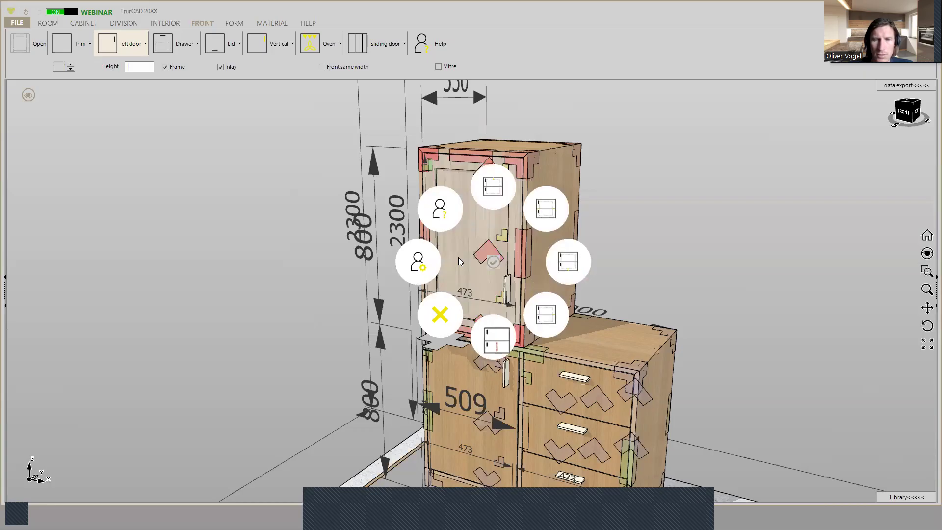
{"action": "left_click", "coordinate": [421, 265]}
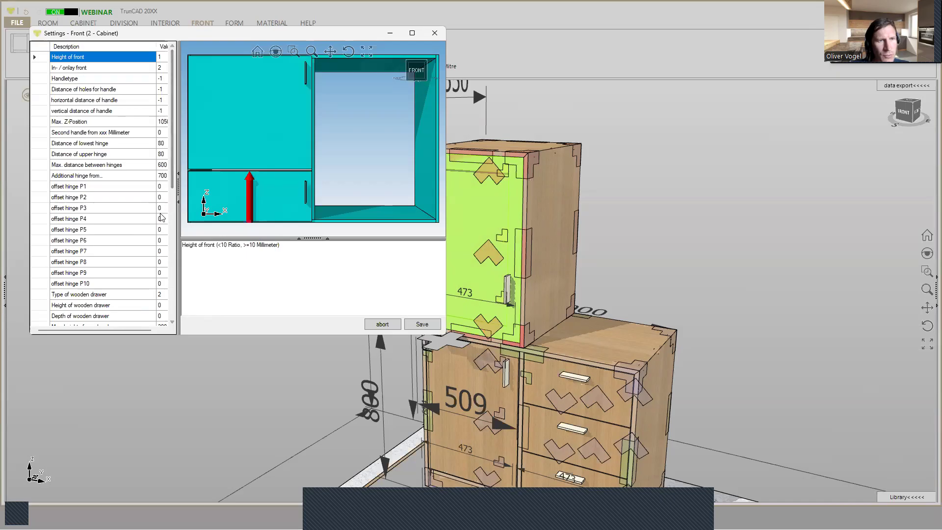
{"action": "scroll", "coordinate": [162, 217], "scroll_direction": "down", "scroll_amount": 1}
{"action": "scroll", "coordinate": [162, 217], "scroll_direction": "down", "scroll_amount": 4}
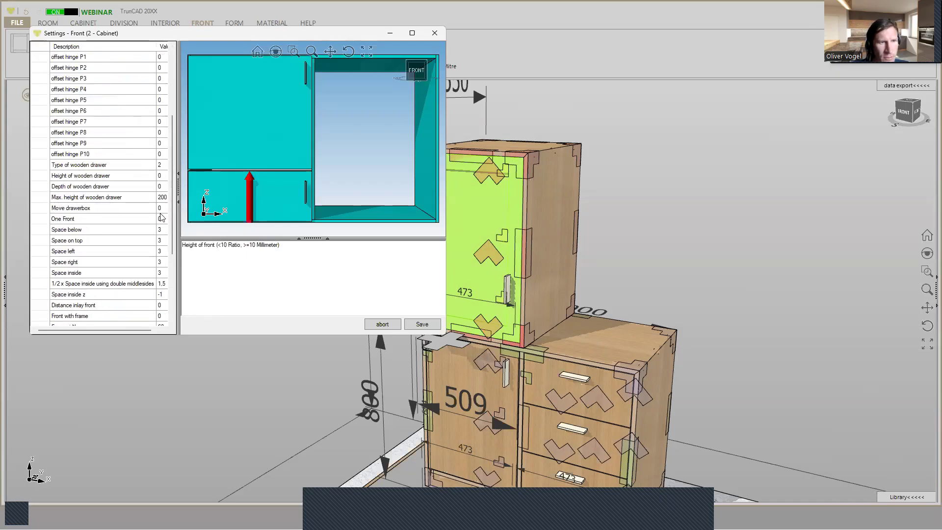
{"action": "scroll", "coordinate": [161, 218], "scroll_direction": "down", "scroll_amount": 1}
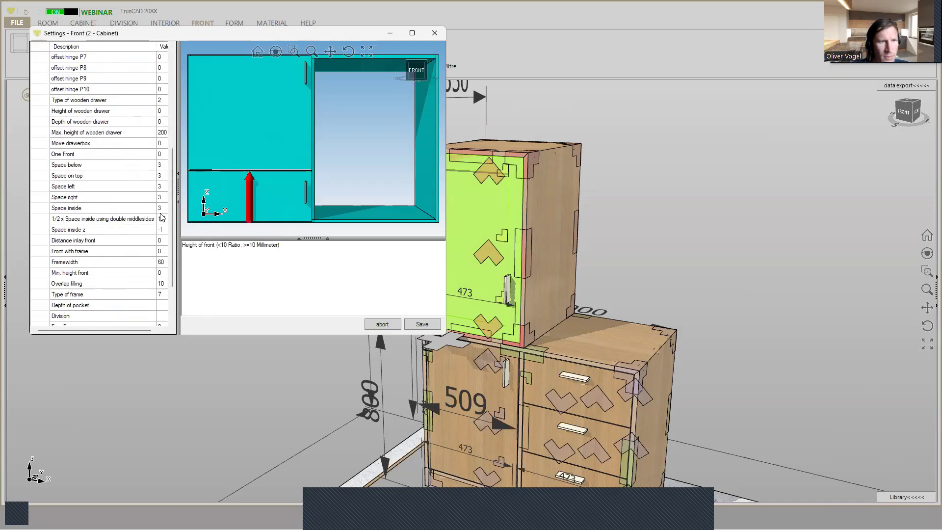
{"action": "left_click", "coordinate": [161, 262]}
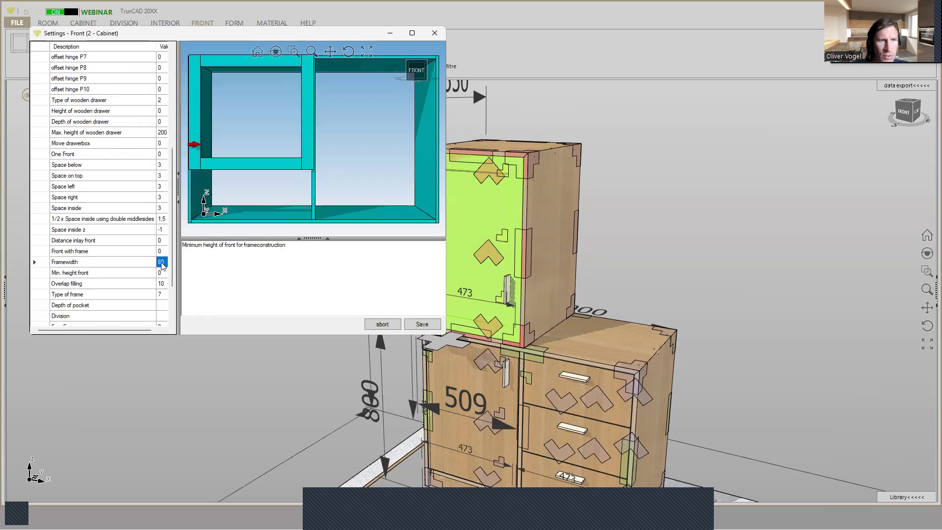
{"action": "type", "text": "70"}
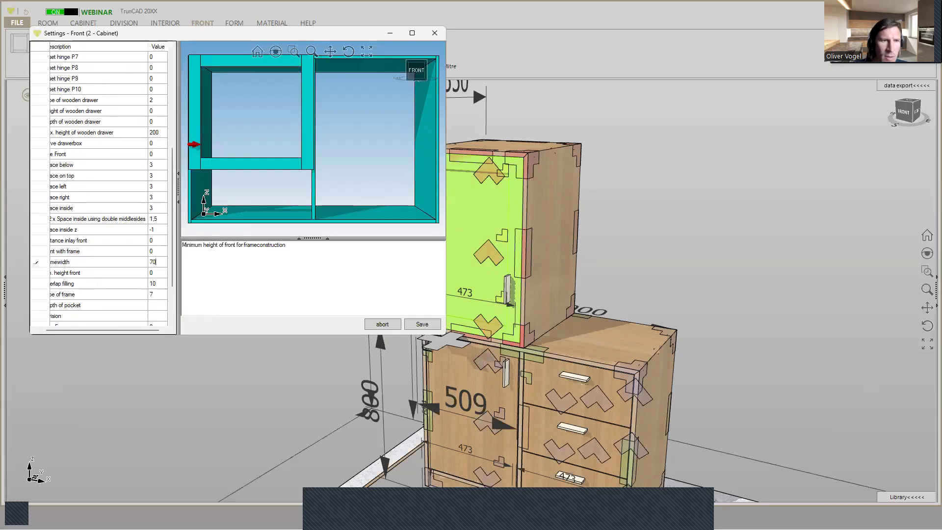
{"action": "left_click", "coordinate": [158, 295]}
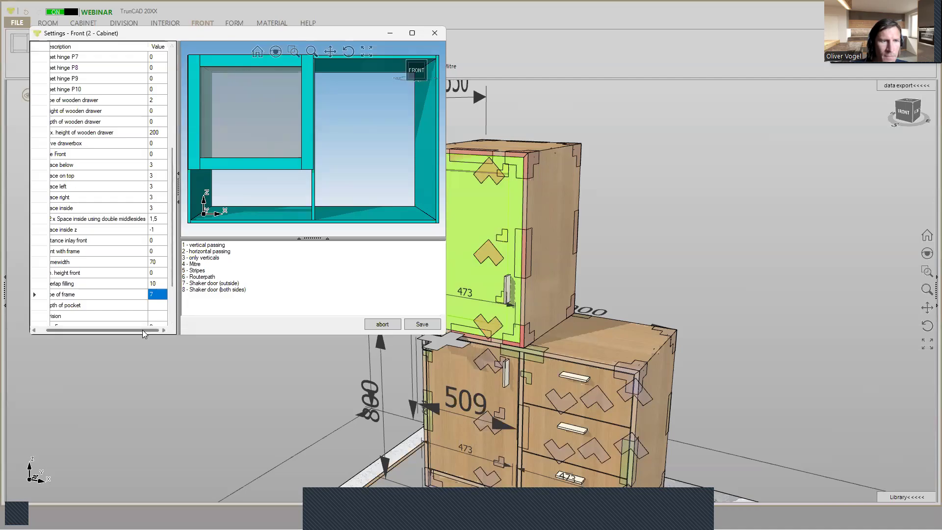
{"action": "left_click_drag", "start_coordinate": [143, 331], "coordinate": [130, 335]}
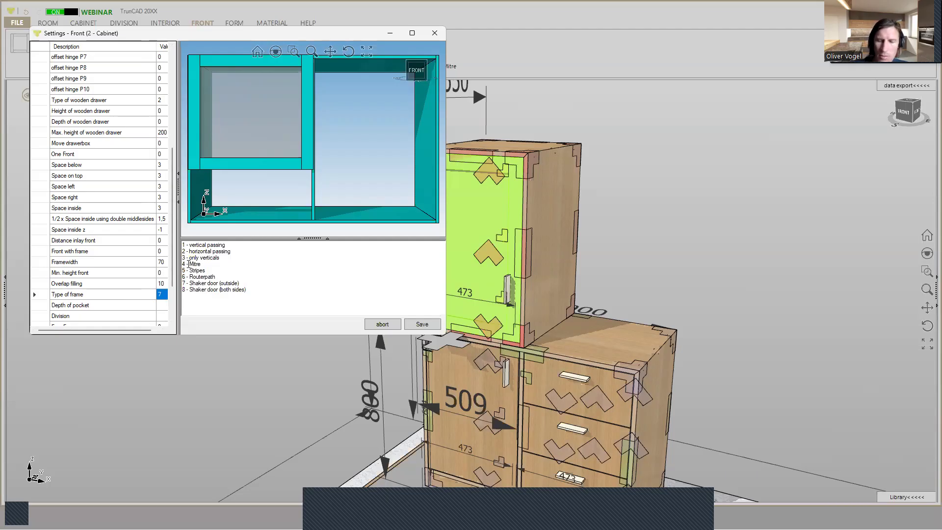
{"action": "type", "text": "4"}
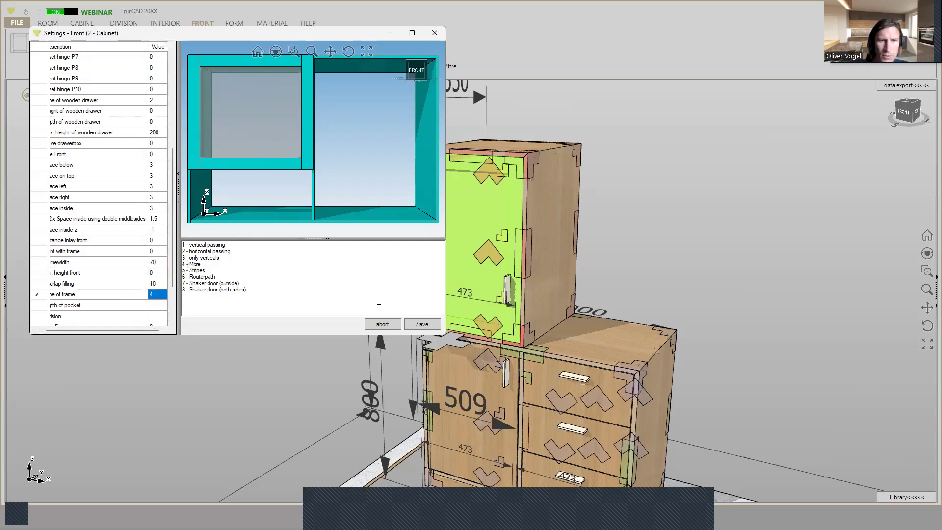
{"action": "left_click", "coordinate": [419, 326]}
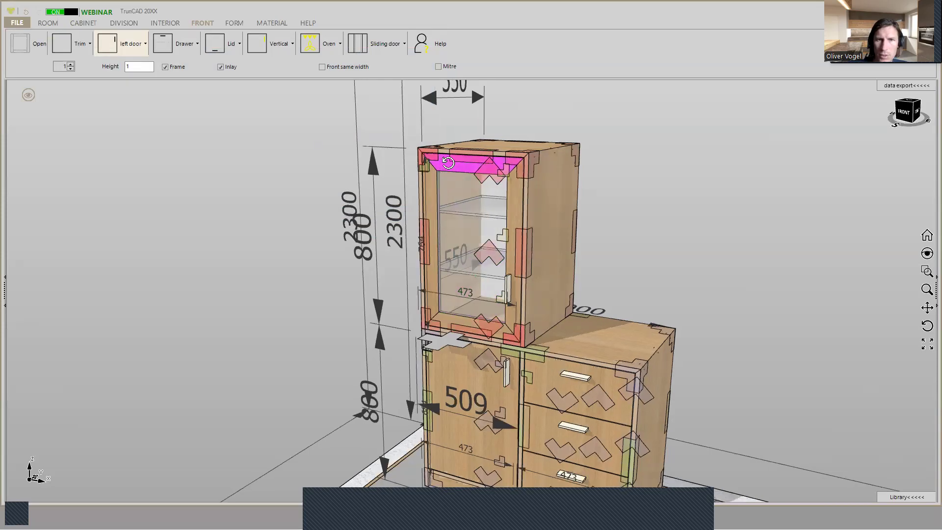
- Open the construction options for the lower rear corner joint on the upper cabinet's exposed side
{"action": "scroll", "coordinate": [515, 189], "scroll_direction": "up", "scroll_amount": 2}
{"action": "scroll", "coordinate": [511, 187], "scroll_direction": "up", "scroll_amount": 1}
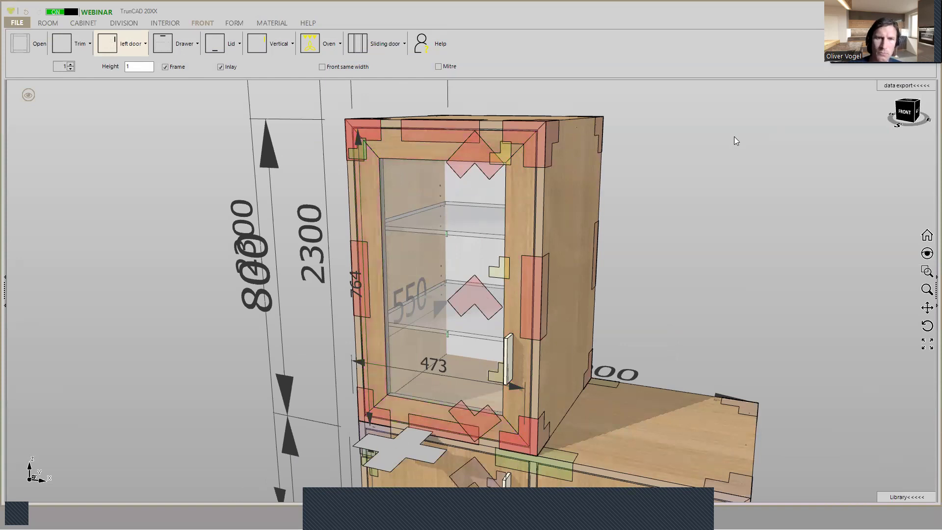
{"action": "scroll", "coordinate": [702, 201], "scroll_direction": "down", "scroll_amount": 1}
{"action": "scroll", "coordinate": [703, 205], "scroll_direction": "down", "scroll_amount": 2}
{"action": "middle_click_drag", "start_coordinate": [705, 205], "coordinate": [583, 232]}
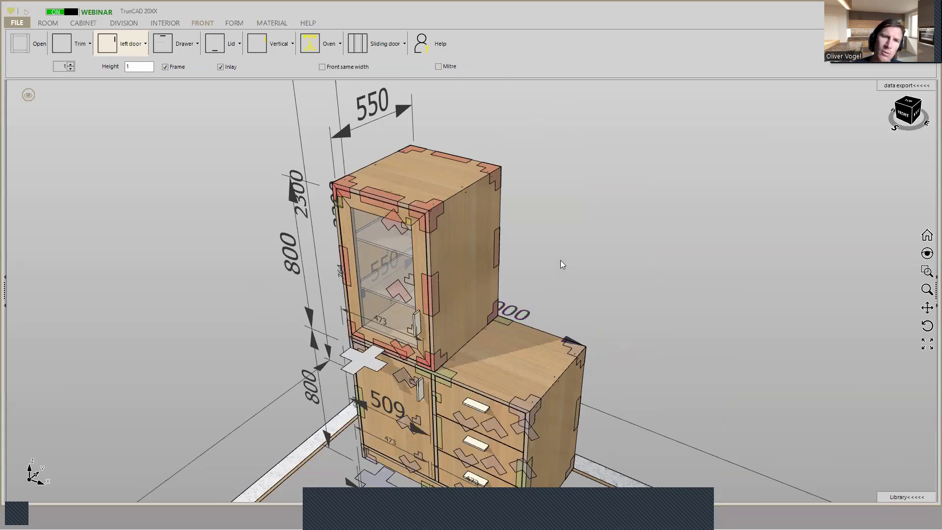
{"action": "scroll", "coordinate": [560, 260], "scroll_direction": "up", "scroll_amount": 2}
{"action": "middle_click_drag", "start_coordinate": [554, 238], "coordinate": [589, 210]}
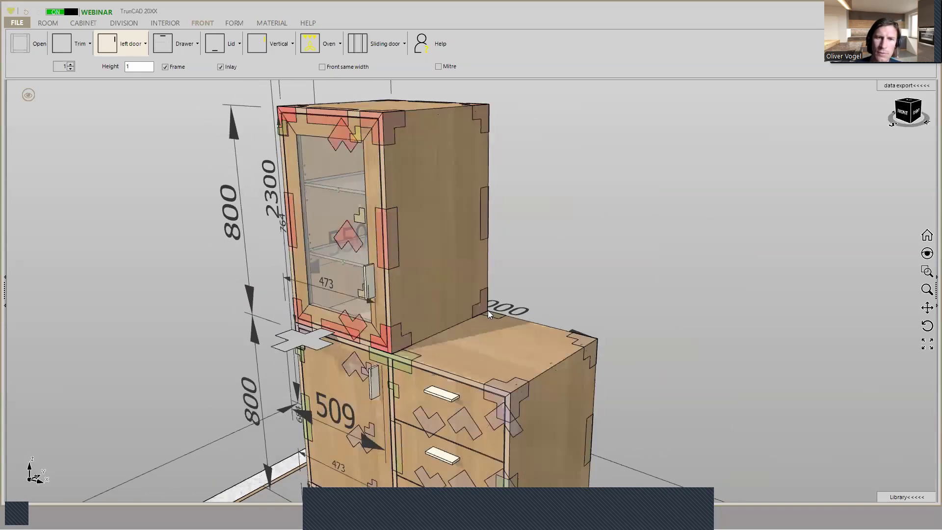
{"action": "right_click", "coordinate": [481, 310]}
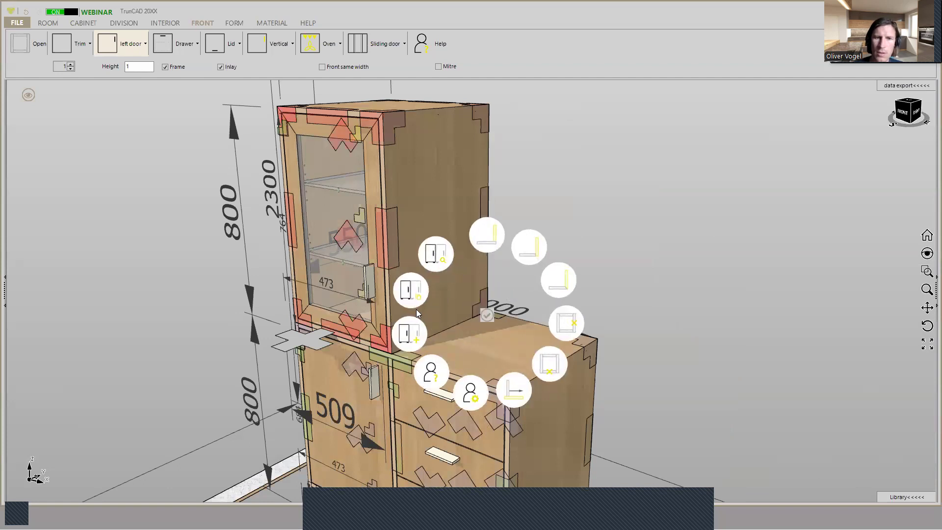
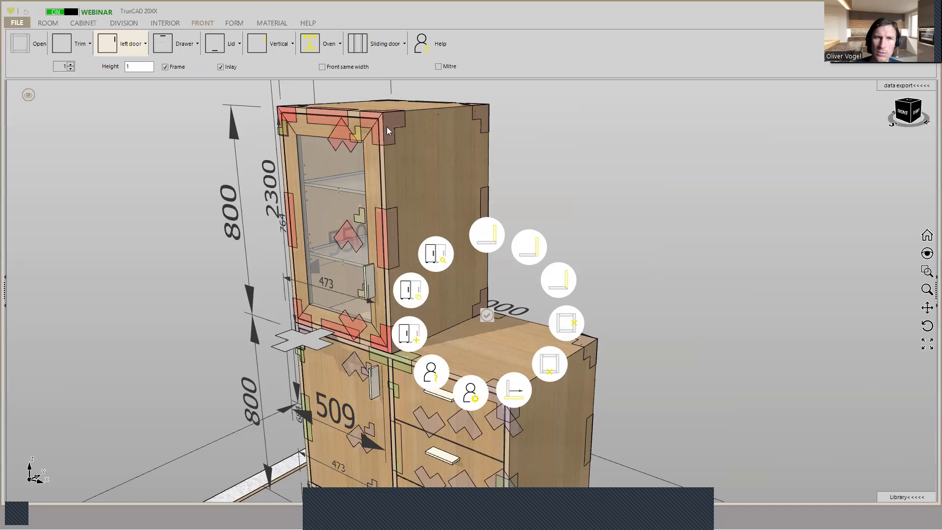
- Add a copy of the glass-door upper cabinet beside it, above the drawer section of the base cabinet
{"action": "left_click", "coordinate": [411, 296]}
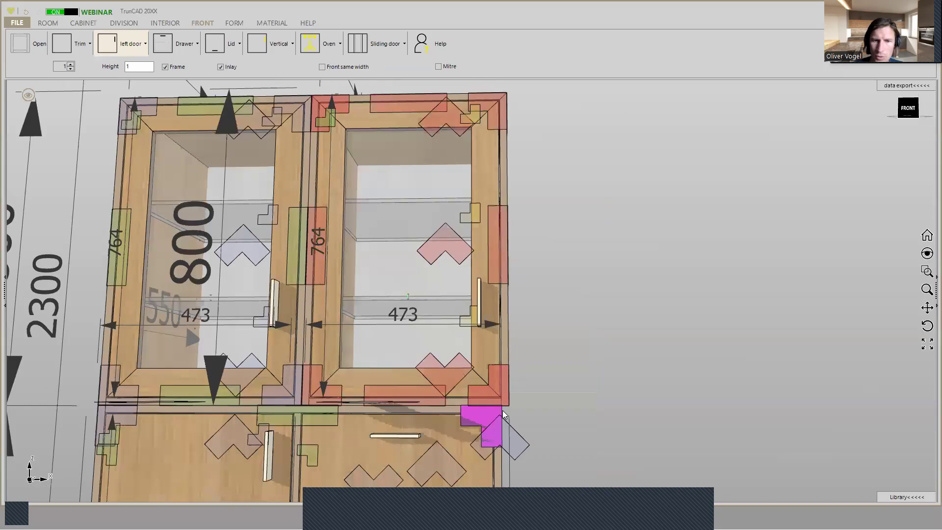
{"action": "scroll", "coordinate": [502, 410], "scroll_direction": "up", "scroll_amount": 2}
{"action": "scroll", "coordinate": [507, 397], "scroll_direction": "up", "scroll_amount": 2}
{"action": "mouse_move", "coordinate": [616, 367]}
{"action": "middle_mouse_down"}
{"action": "mouse_move", "coordinate": [610, 375]}
{"action": "mouse_move", "coordinate": [627, 352]}
{"action": "middle_mouse_up"}
{"action": "scroll", "coordinate": [610, 372], "scroll_direction": "down", "scroll_amount": 8}
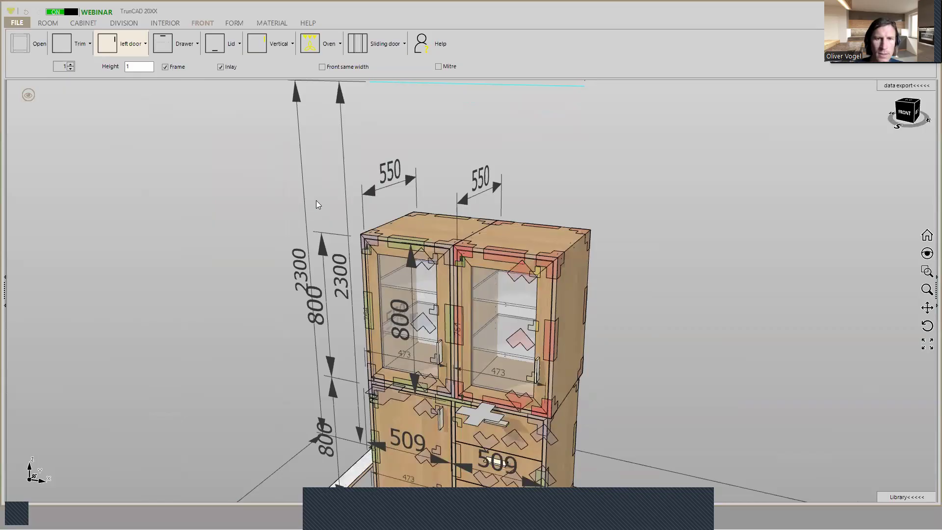
- Delete the door and shelves from the interior area of the copied upper cabinet above the drawers
{"action": "scroll", "coordinate": [490, 264], "scroll_direction": "up", "scroll_amount": 2}
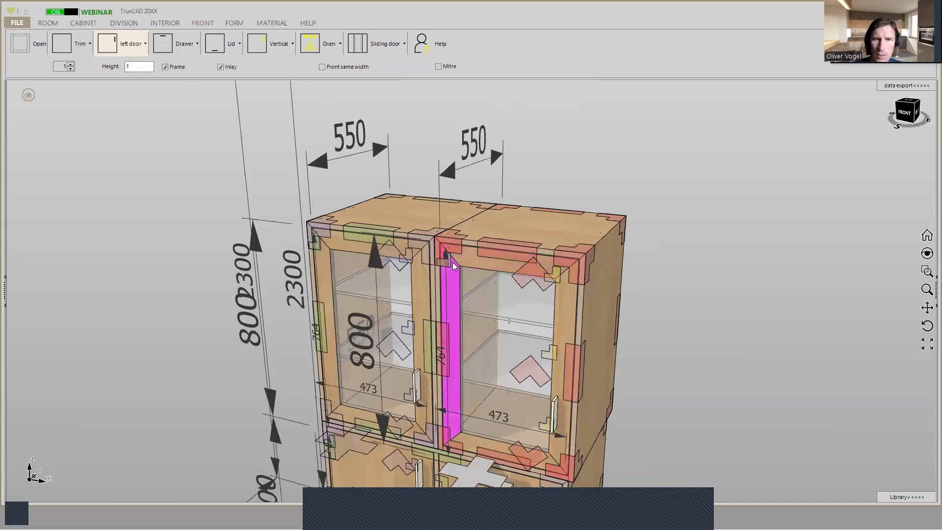
{"action": "scroll", "coordinate": [447, 262], "scroll_direction": "down", "scroll_amount": 1}
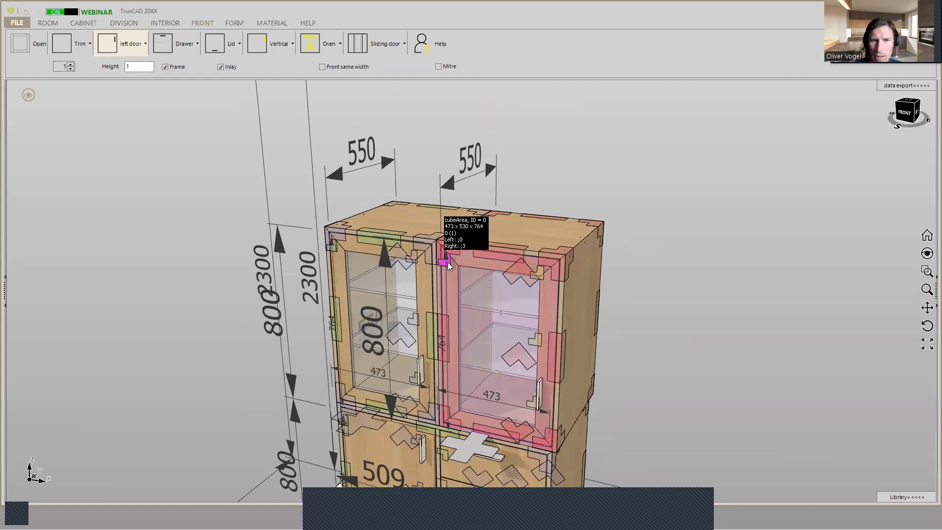
{"action": "right_click", "coordinate": [447, 262]}
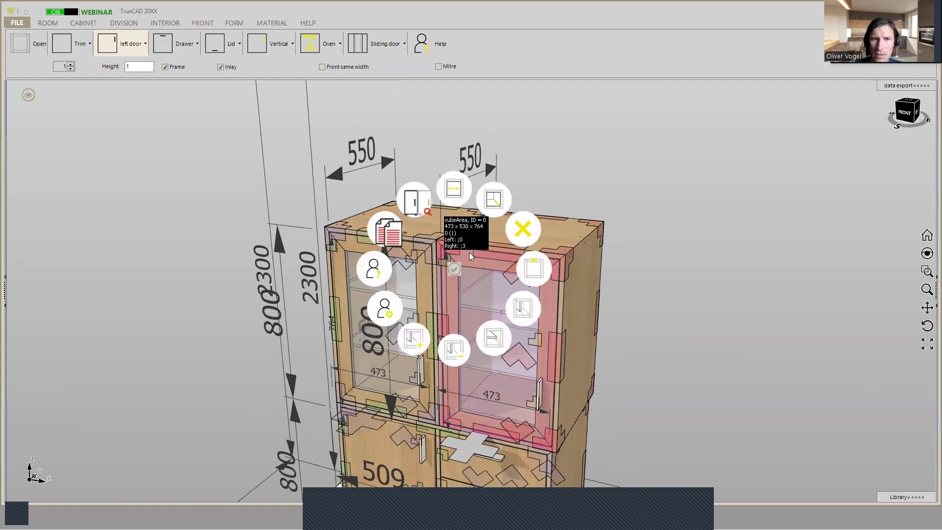
{"action": "left_click", "coordinate": [517, 230]}
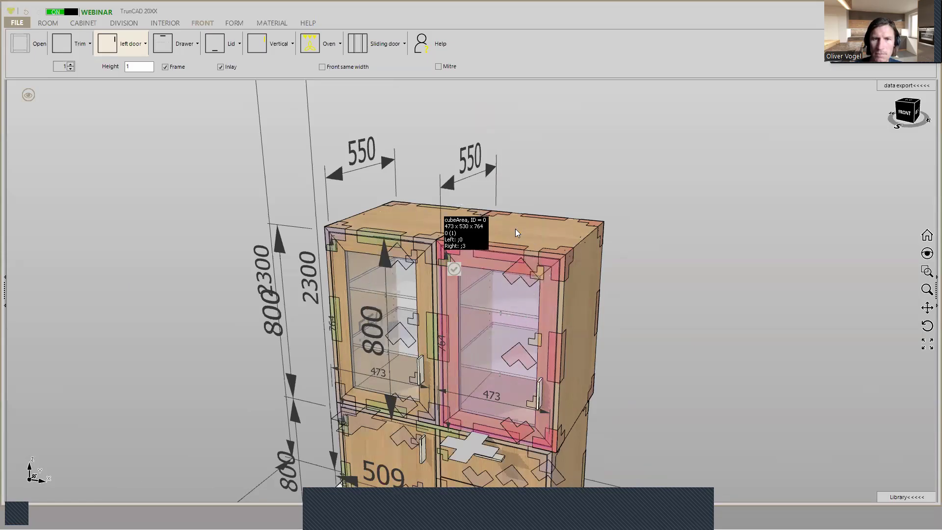
- Remove both the inner and the outer side panel of the emptied upper cabinet
{"action": "mouse_move", "coordinate": [633, 265]}
{"action": "middle_mouse_down"}
{"action": "mouse_move", "coordinate": [646, 254]}
{"action": "mouse_move", "coordinate": [629, 267]}
{"action": "middle_mouse_up"}
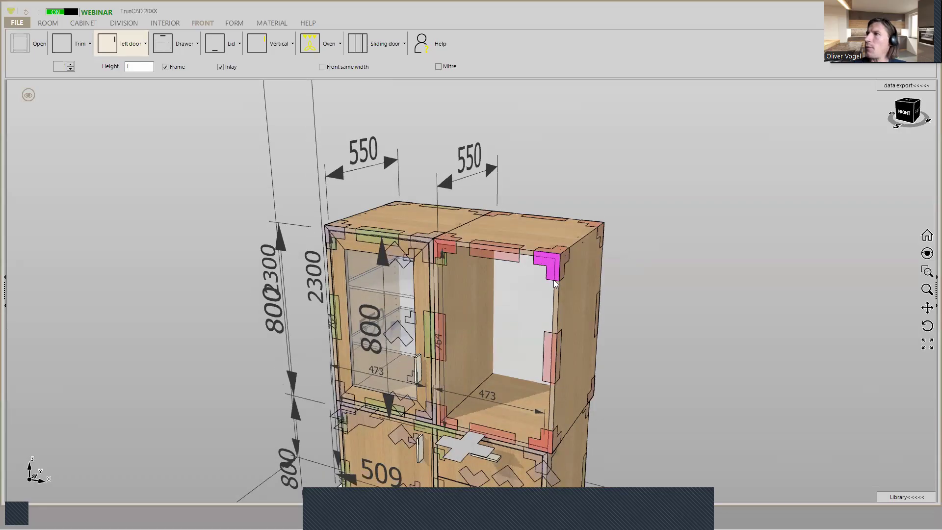
{"action": "scroll", "coordinate": [436, 244], "scroll_direction": "up", "scroll_amount": 5}
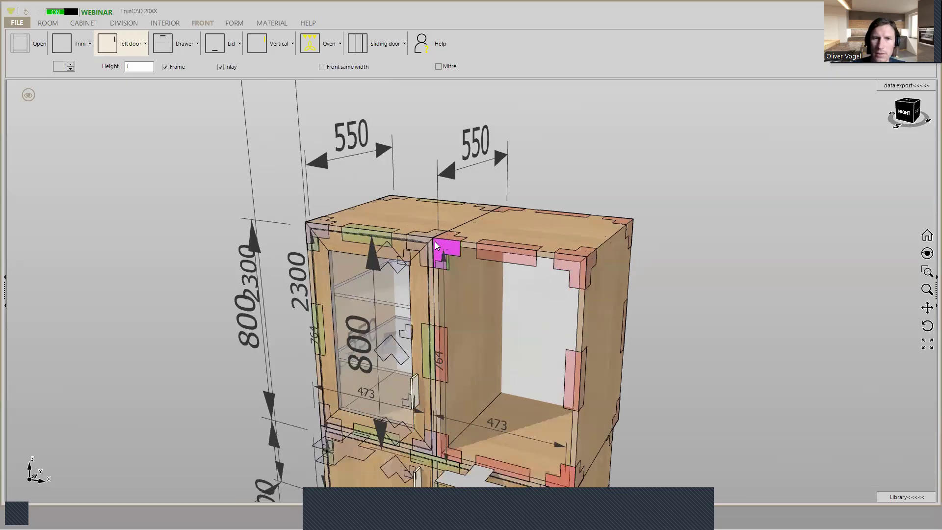
{"action": "scroll", "coordinate": [463, 246], "scroll_direction": "up", "scroll_amount": 1}
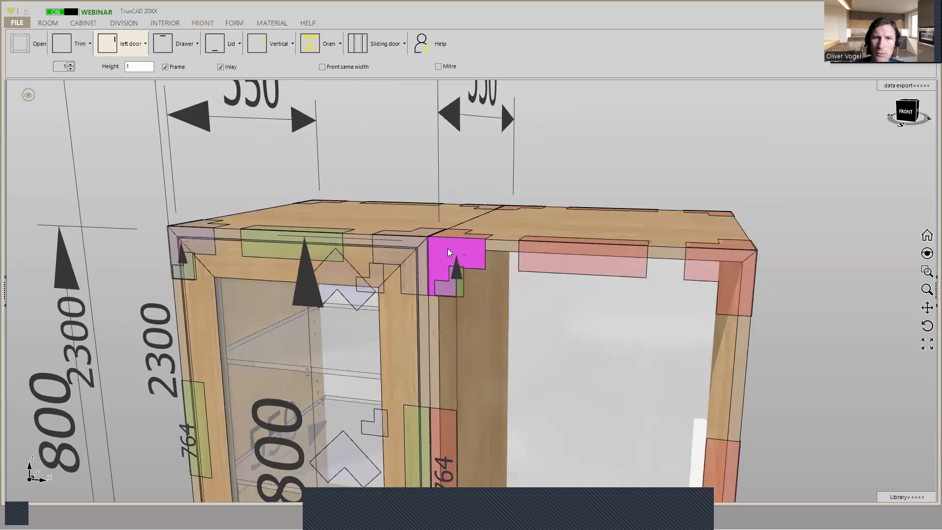
{"action": "middle_click_drag", "start_coordinate": [447, 248], "coordinate": [439, 247]}
{"action": "right_click", "coordinate": [439, 248]}
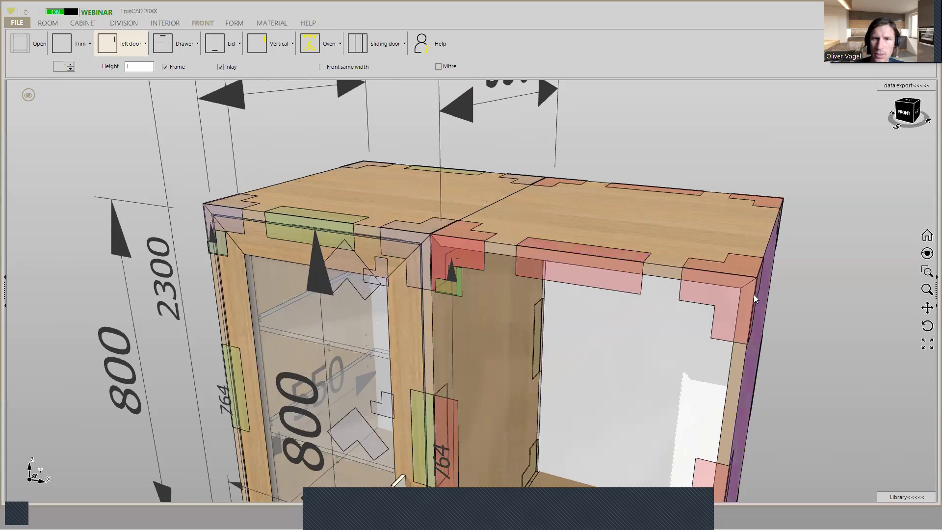
{"action": "mouse_move", "coordinate": [736, 296]}
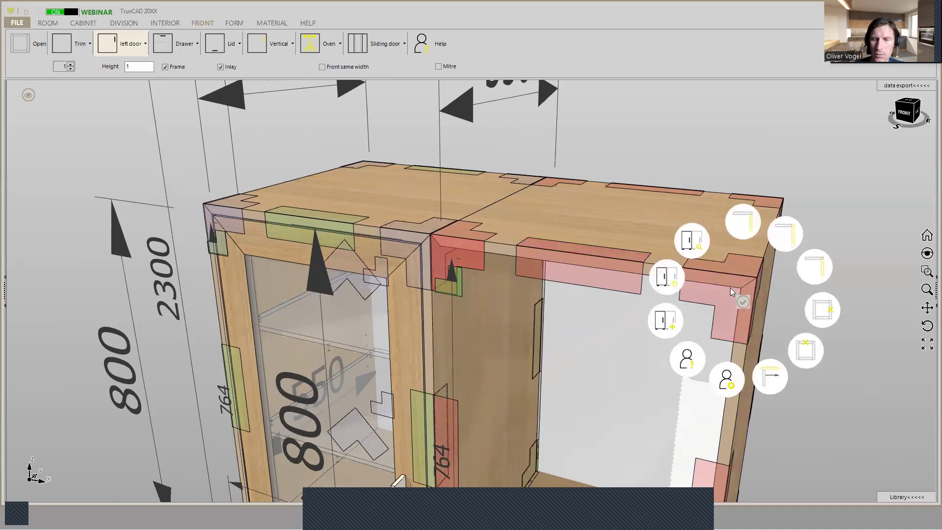
{"action": "left_click", "coordinate": [822, 314]}
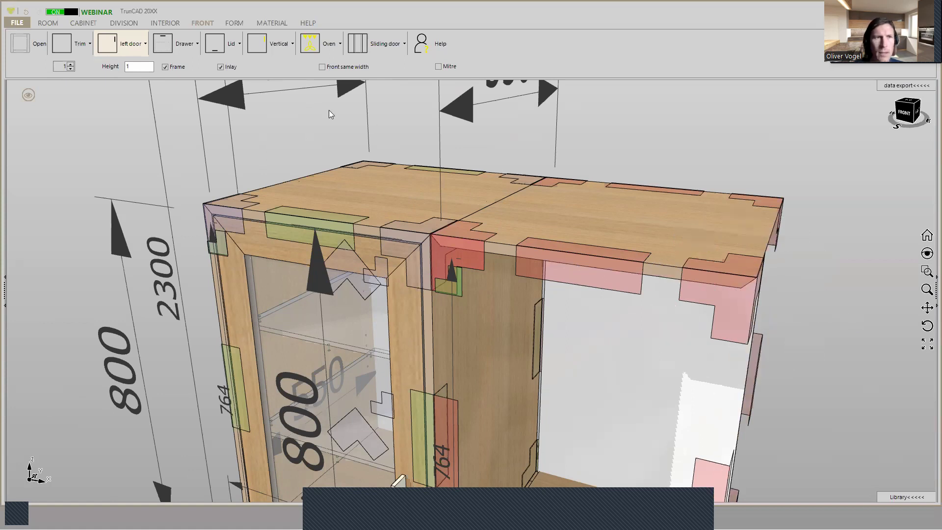
- Set the back of the emptied upper cabinet to No back
{"action": "left_click", "coordinate": [94, 23]}
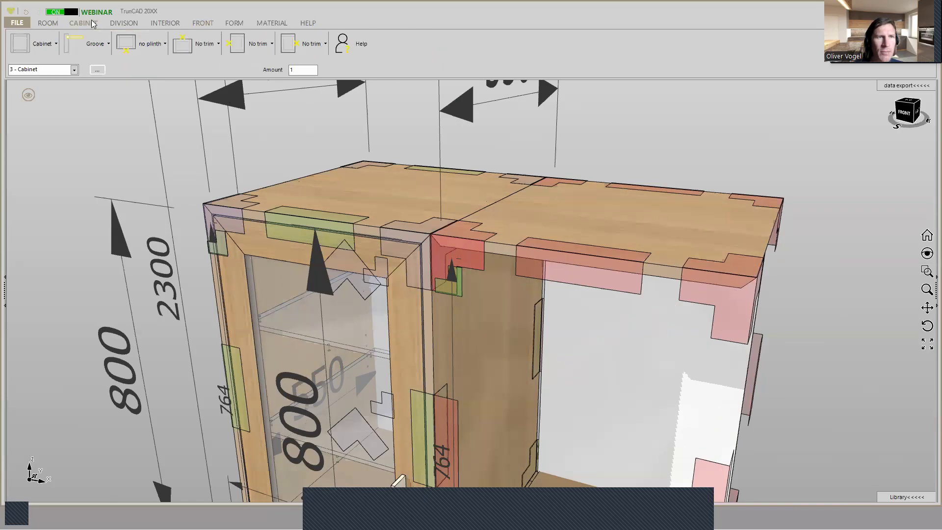
{"action": "left_click", "coordinate": [104, 49]}
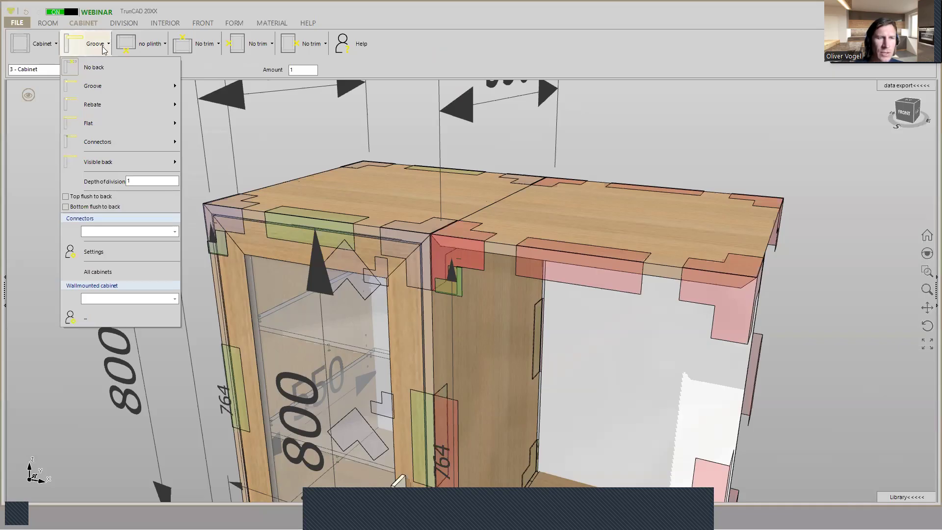
{"action": "left_click", "coordinate": [90, 68]}
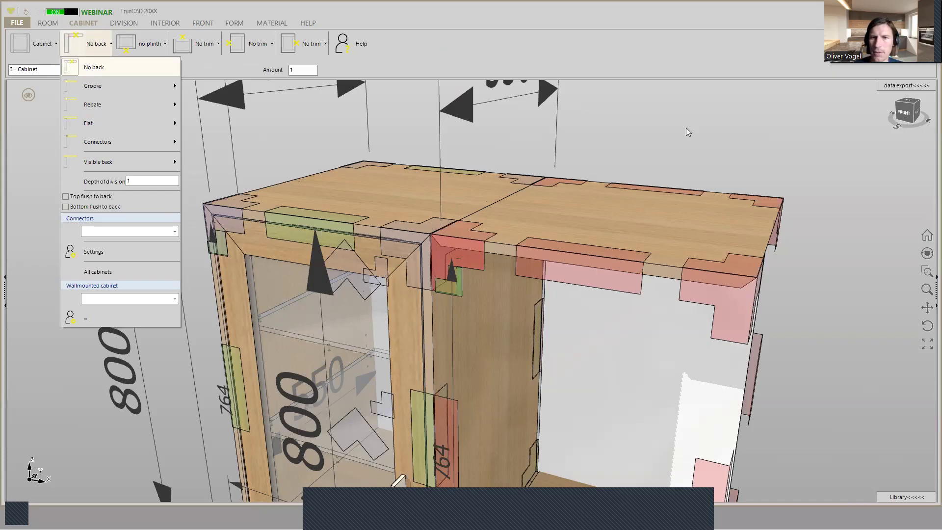
- Set the distance to bottom of the open upper cabinet above the drawers to 300
{"action": "scroll", "coordinate": [729, 188], "scroll_direction": "down", "scroll_amount": 3}
{"action": "middle_click_drag", "start_coordinate": [729, 187], "coordinate": [724, 211]}
{"action": "middle_click_drag", "start_coordinate": [662, 269], "coordinate": [658, 142], "text": "ctrl"}
{"action": "middle_click_drag", "start_coordinate": [658, 210], "coordinate": [650, 239]}
{"action": "middle_click_drag", "start_coordinate": [651, 235], "coordinate": [652, 232]}
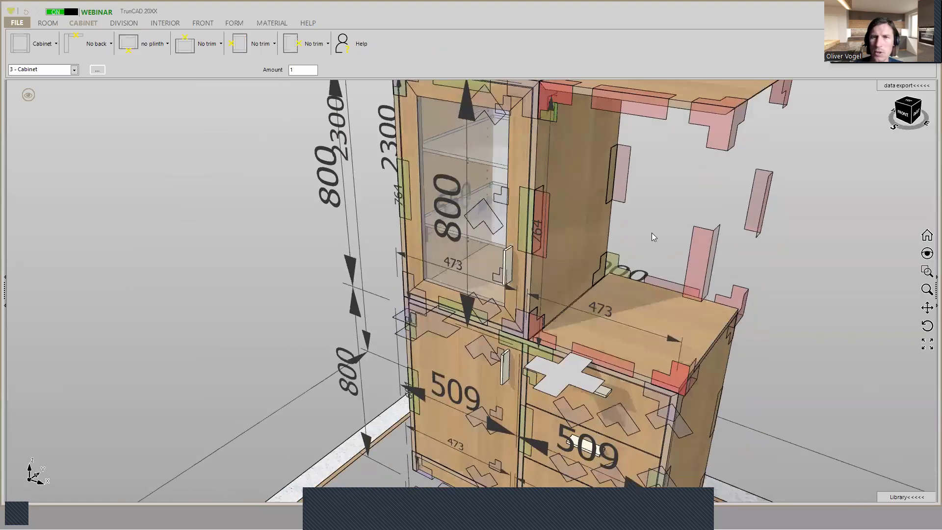
{"action": "scroll", "coordinate": [668, 157], "scroll_direction": "down", "scroll_amount": 2}
{"action": "scroll", "coordinate": [657, 162], "scroll_direction": "down", "scroll_amount": 2}
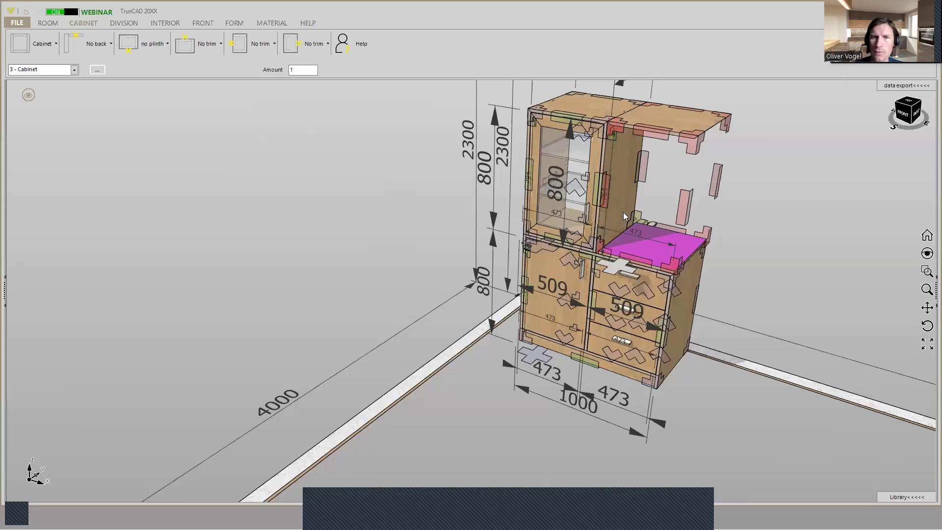
{"action": "scroll", "coordinate": [549, 182], "scroll_direction": "up", "scroll_amount": 3}
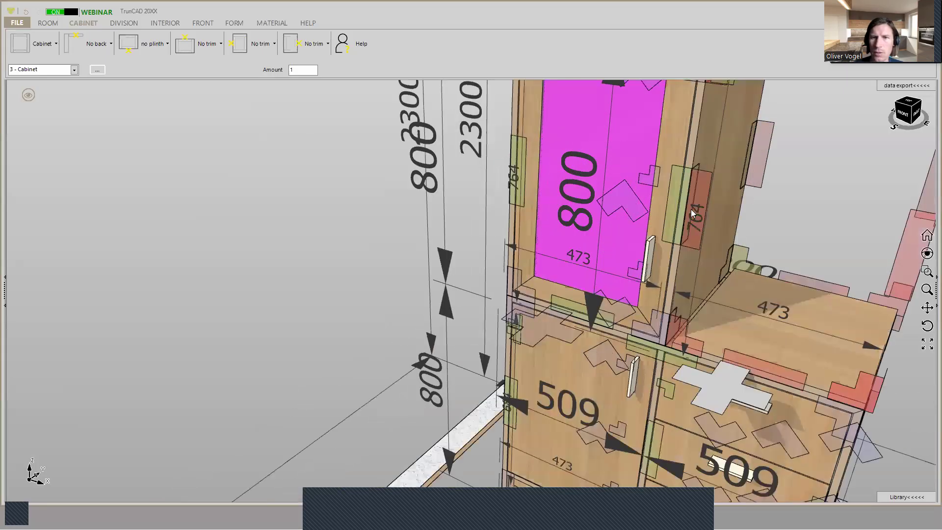
{"action": "scroll", "coordinate": [690, 209], "scroll_direction": "down", "scroll_amount": 3}
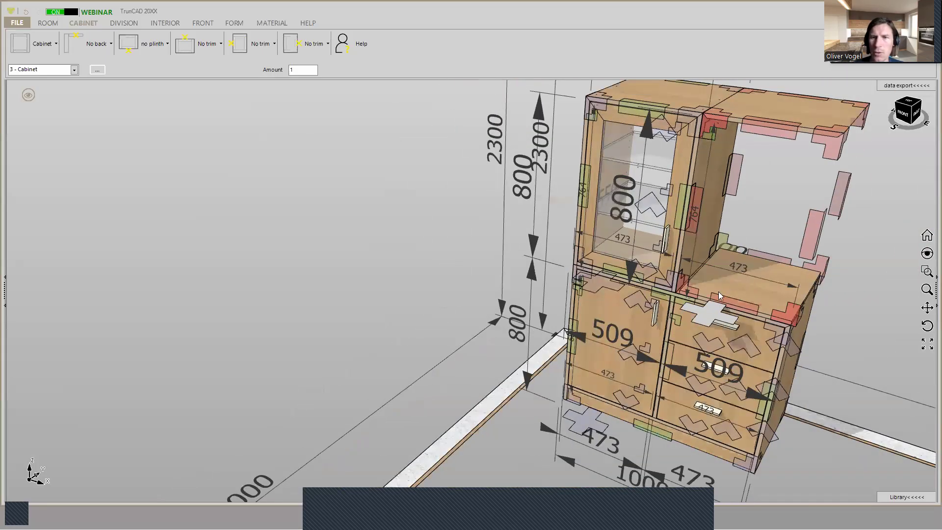
{"action": "middle_click_drag", "start_coordinate": [710, 304], "coordinate": [560, 300]}
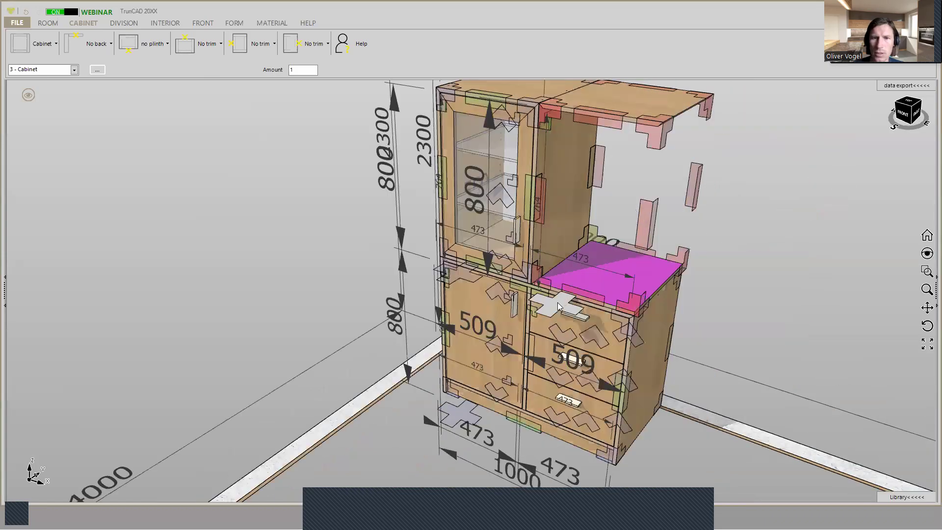
{"action": "left_click", "coordinate": [560, 305]}
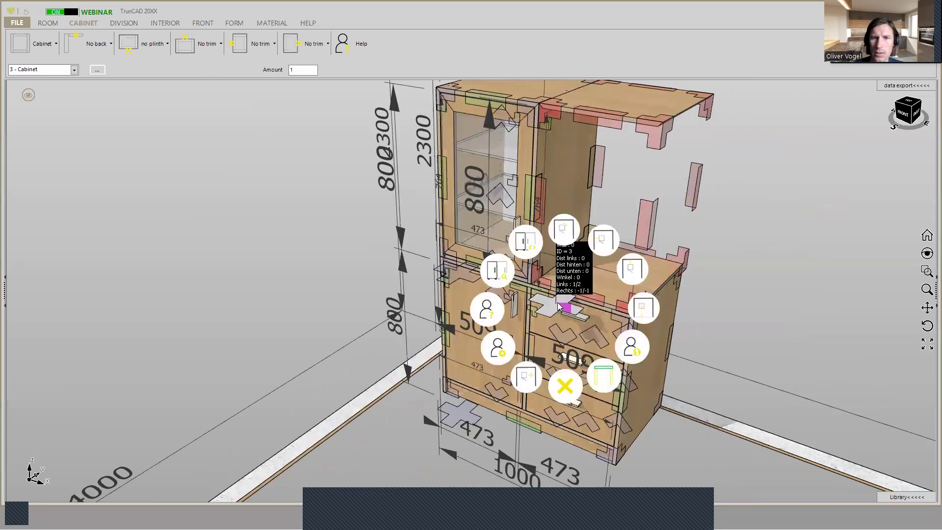
{"action": "left_click", "coordinate": [641, 305]}
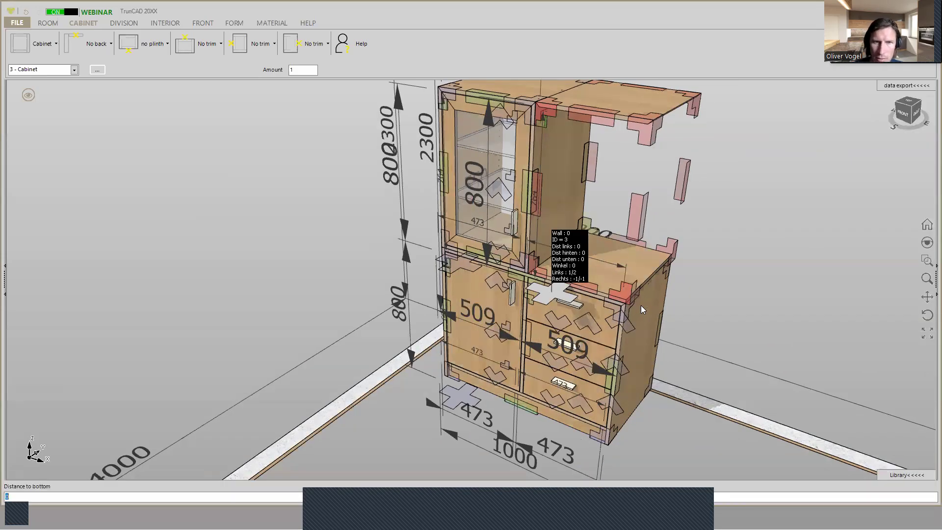
{"action": "type", "text": "300"}
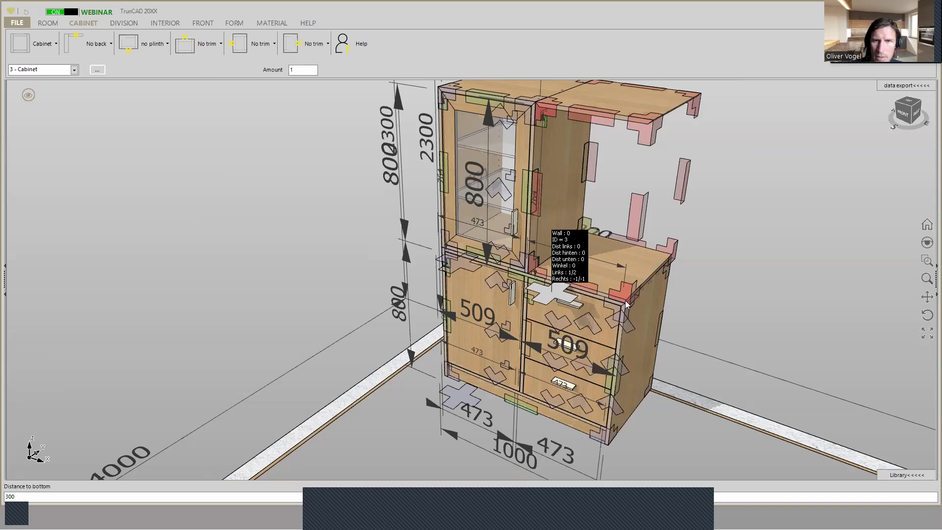
{"action": "left_click", "coordinate": [648, 253]}
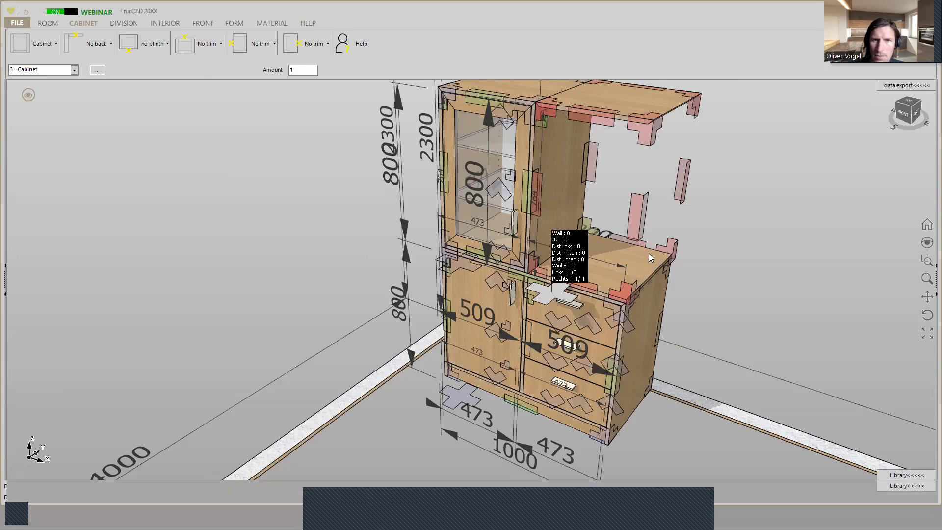
- Check the glass-door cabinet's compartment heights and set the raised open cabinet's height to =248+18
{"action": "middle_click_drag", "start_coordinate": [670, 299], "coordinate": [697, 339]}
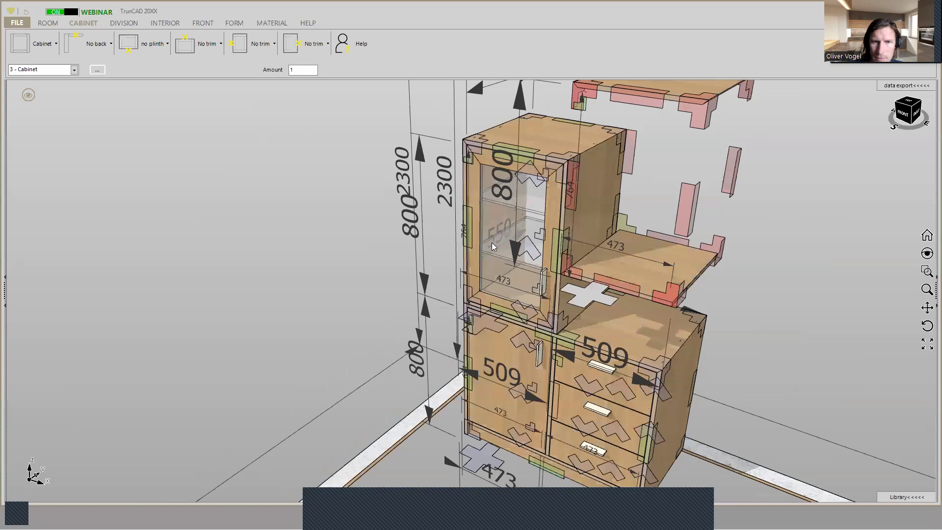
{"action": "scroll", "coordinate": [492, 243], "scroll_direction": "up", "scroll_amount": 3}
{"action": "middle_click_drag", "start_coordinate": [498, 226], "coordinate": [565, 209]}
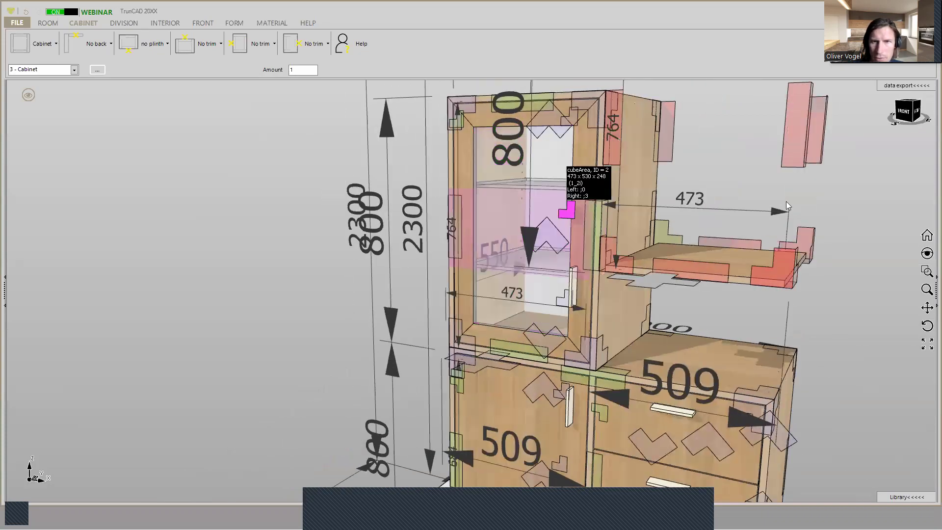
{"action": "middle_click_drag", "start_coordinate": [850, 260], "coordinate": [833, 282]}
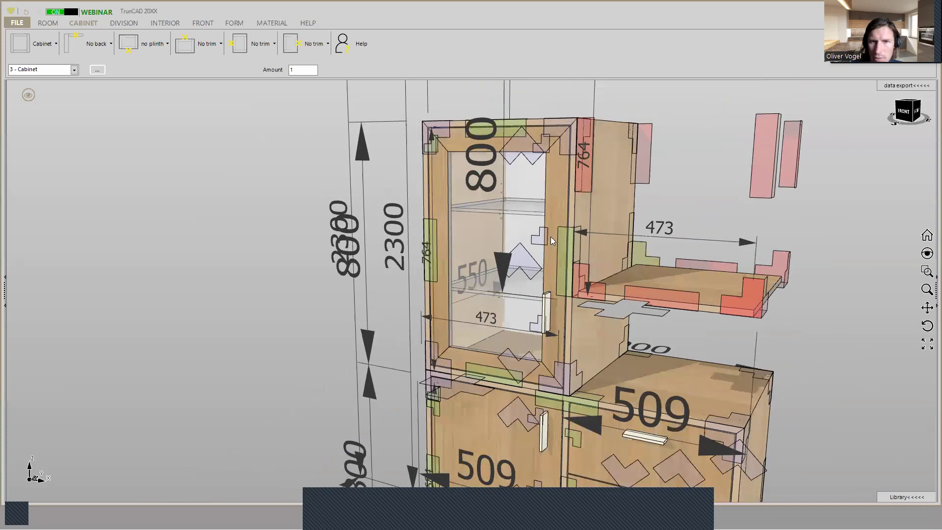
{"action": "mouse_move", "coordinate": [542, 239]}
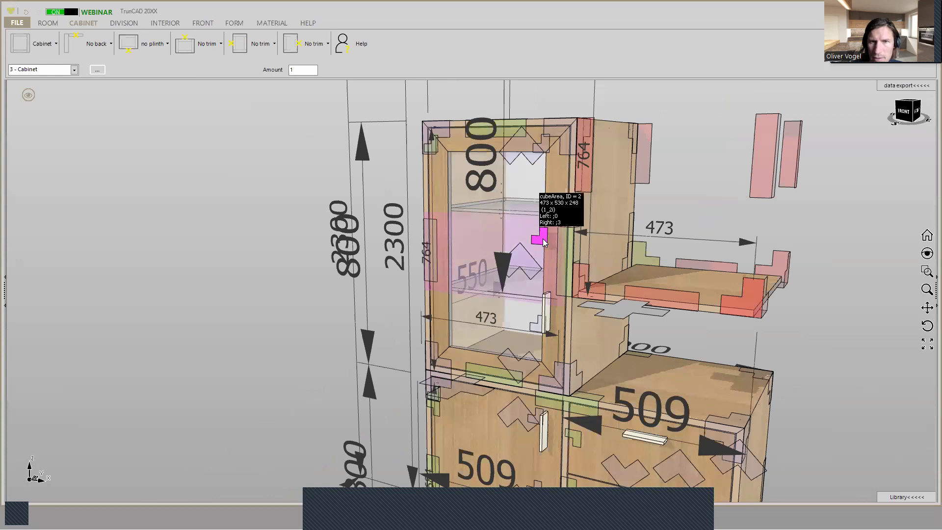
{"action": "mouse_move", "coordinate": [538, 328]}
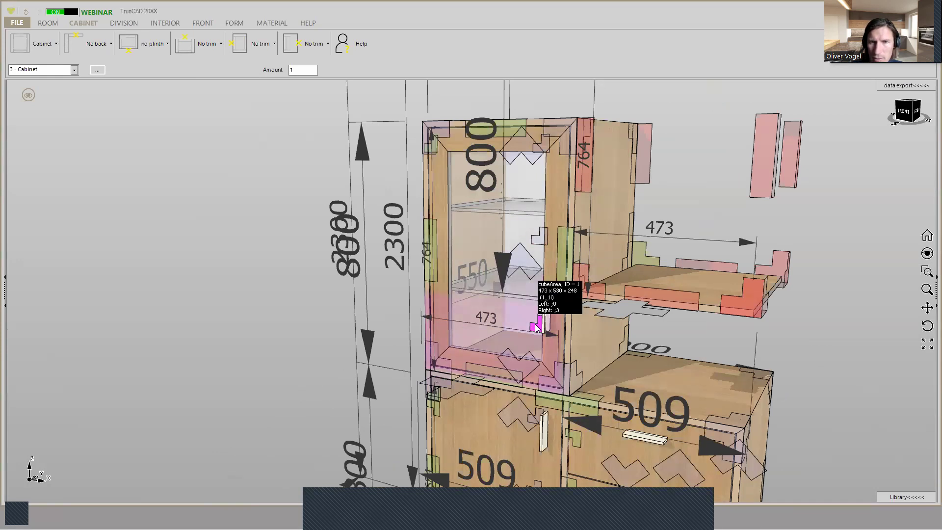
{"action": "scroll", "coordinate": [687, 278], "scroll_direction": "down", "scroll_amount": 3}
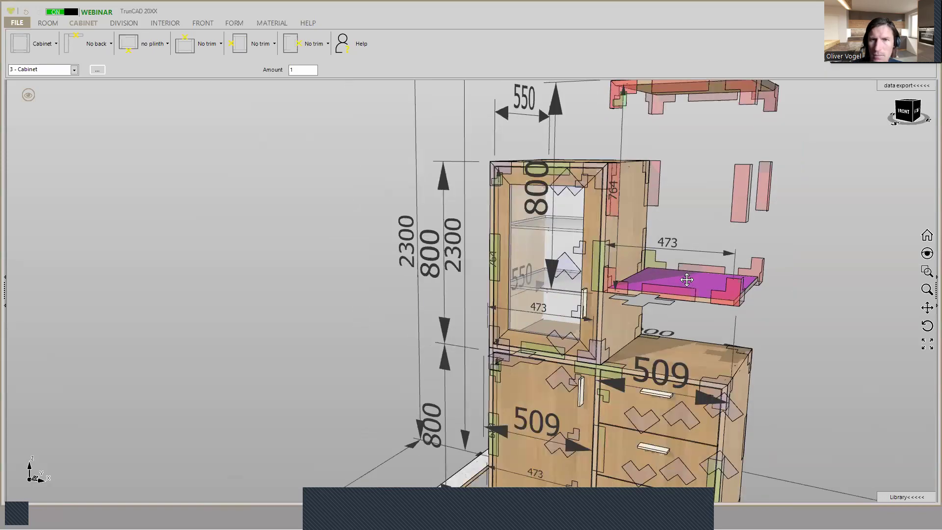
{"action": "middle_click_drag", "start_coordinate": [687, 277], "coordinate": [662, 320]}
{"action": "left_click", "coordinate": [548, 177]}
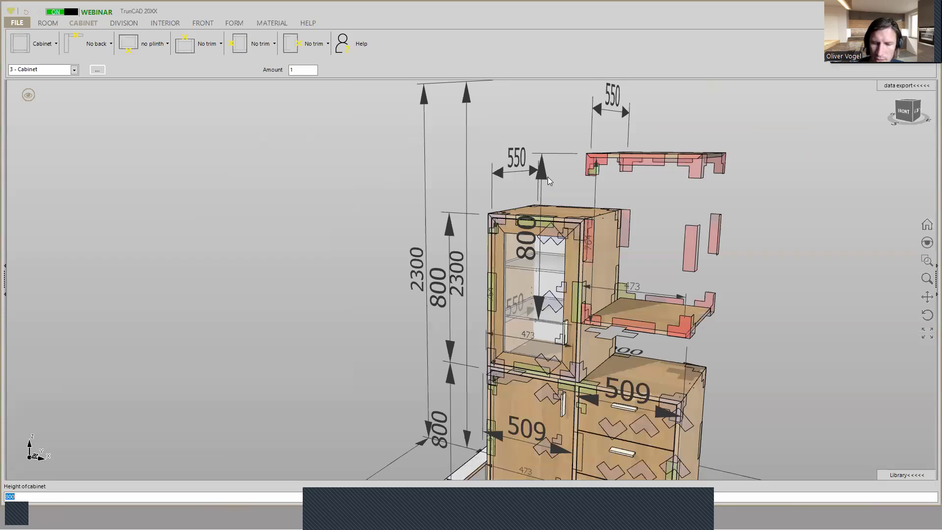
{"action": "type", "text": "="}
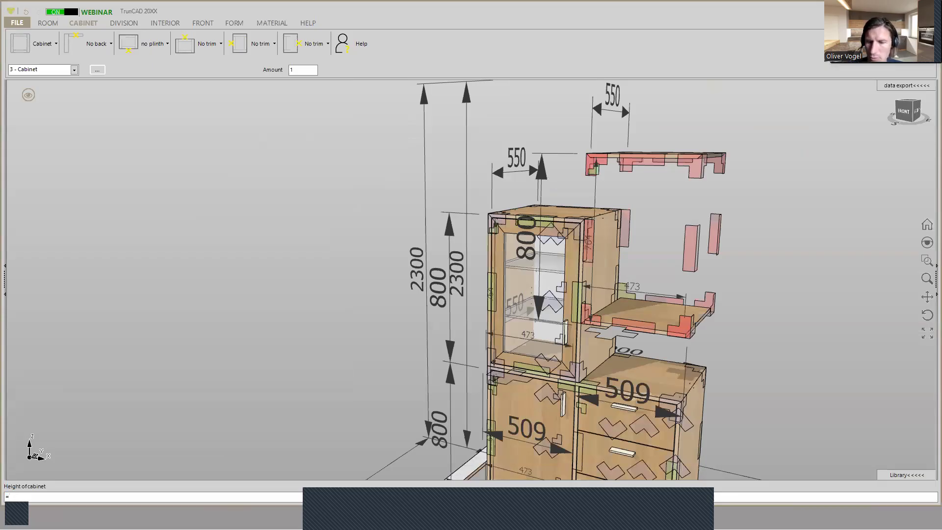
{"action": "type", "text": "248"}
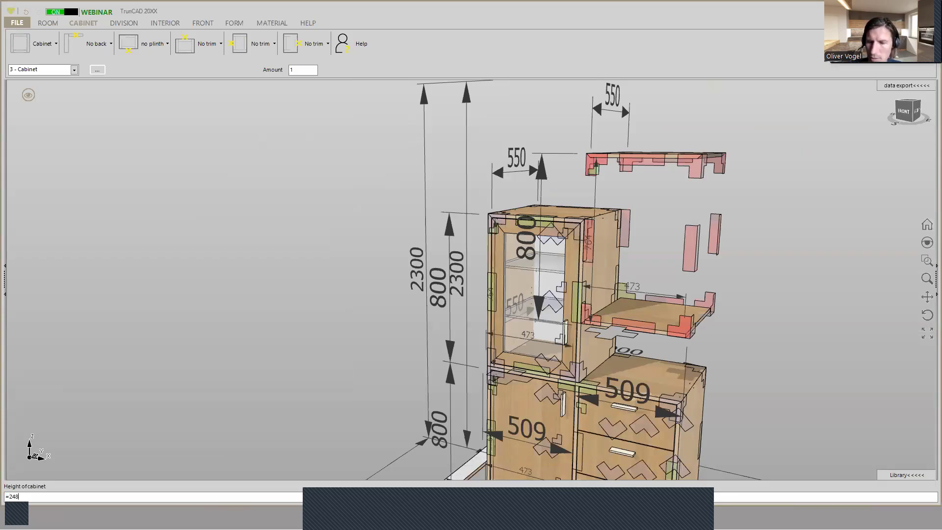
{"action": "type", "text": "+18"}
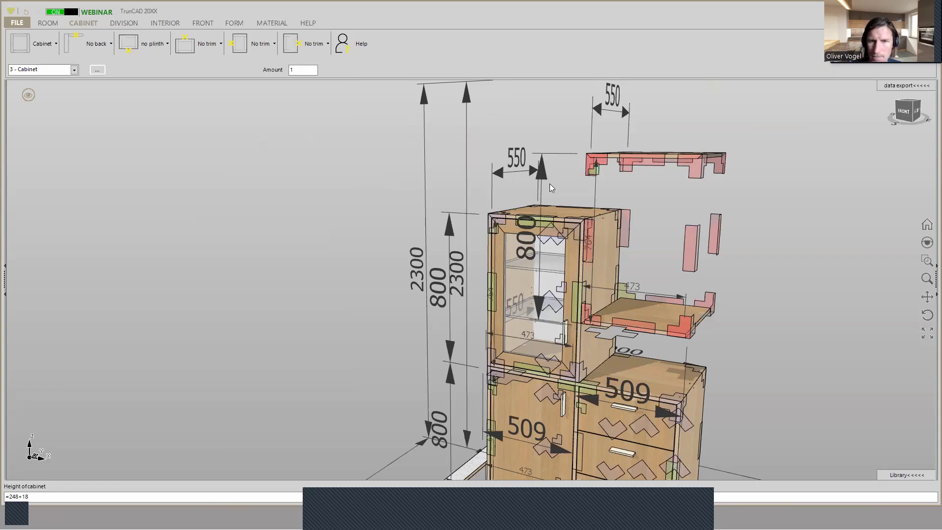
{"action": "key", "text": "Return"}
{"action": "middle_click_drag", "start_coordinate": [711, 301], "coordinate": [601, 368]}
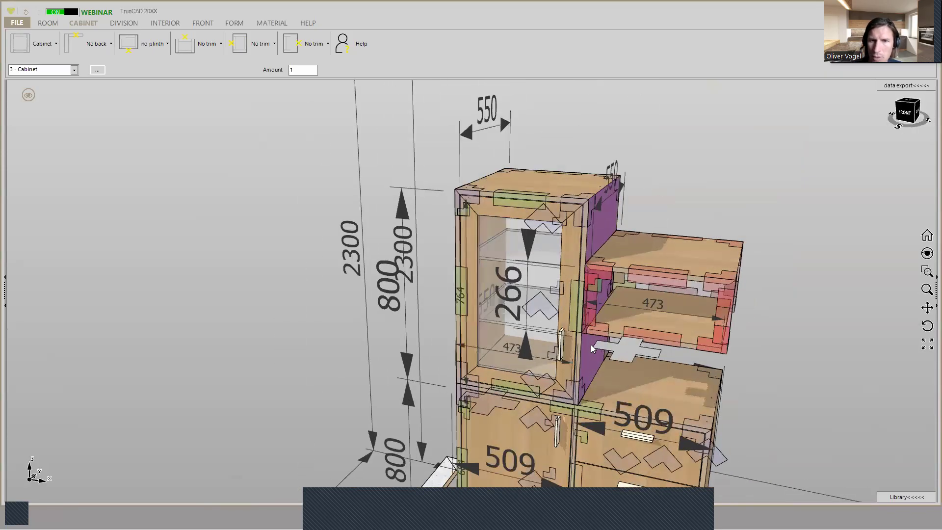
- Change the open cabinet's lower and upper corner joints beside the glass-door cabinet so that the bottom and top panels pass through
{"action": "scroll", "coordinate": [591, 345], "scroll_direction": "up", "scroll_amount": 3}
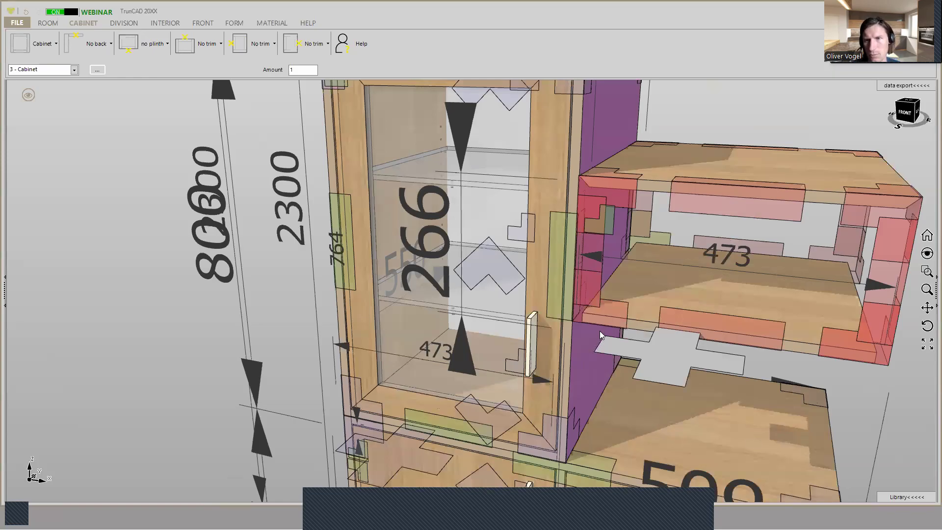
{"action": "middle_click_drag", "start_coordinate": [590, 334], "coordinate": [585, 309]}
{"action": "scroll", "coordinate": [582, 304], "scroll_direction": "up", "scroll_amount": 3}
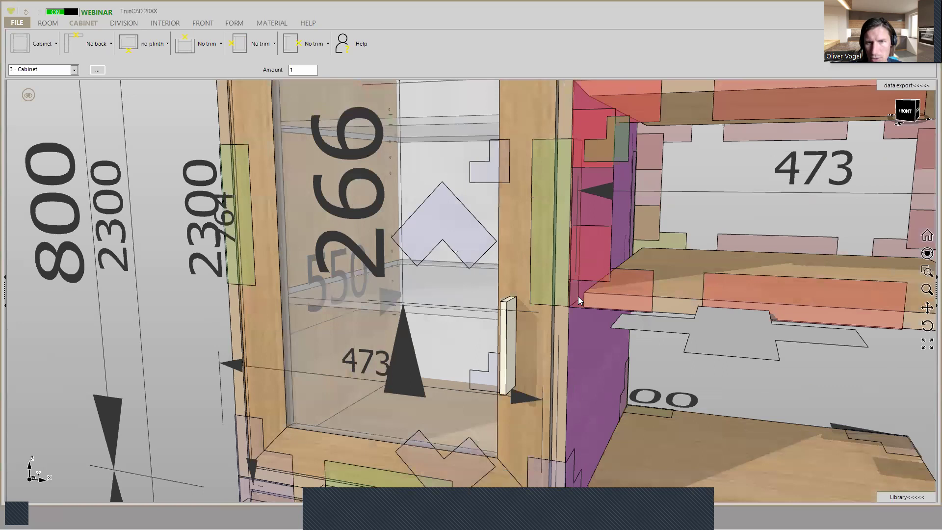
{"action": "right_click", "coordinate": [579, 298]}
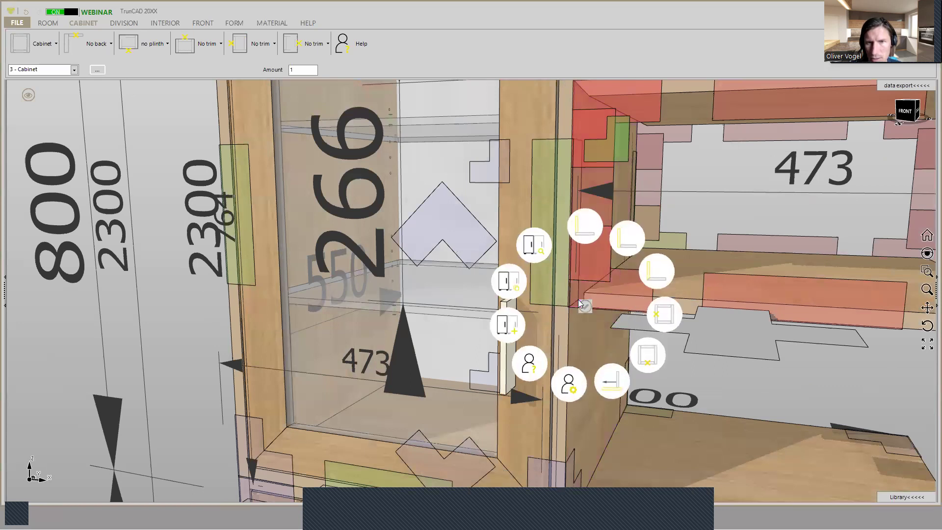
{"action": "left_click", "coordinate": [585, 232]}
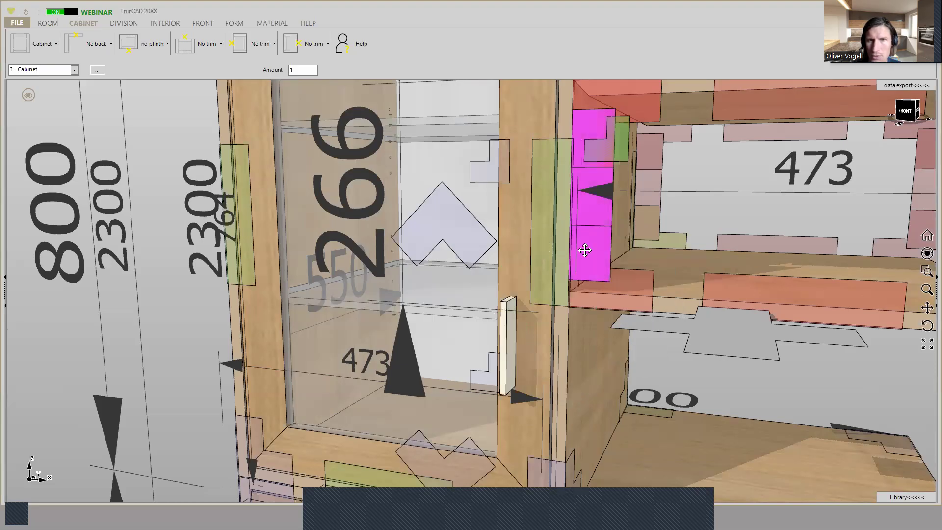
{"action": "scroll", "coordinate": [579, 216], "scroll_direction": "up", "scroll_amount": 3}
{"action": "right_click", "coordinate": [579, 225]}
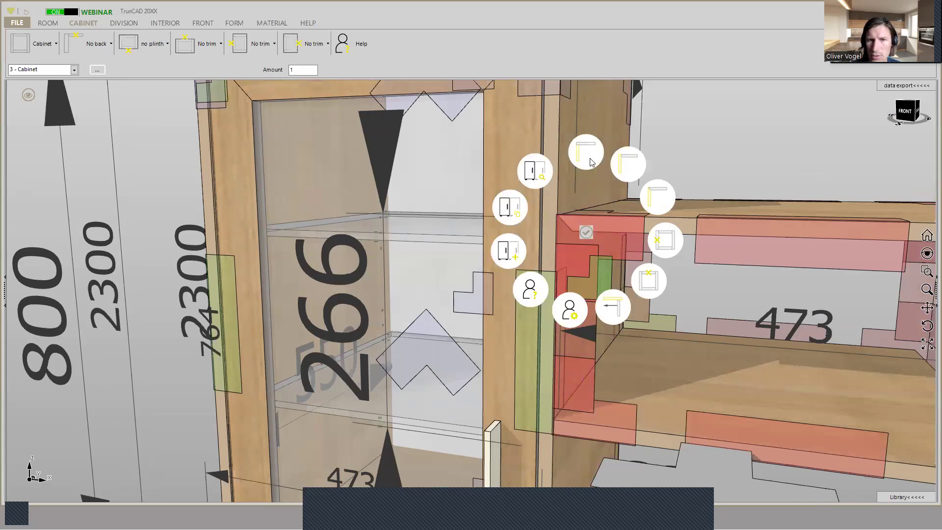
{"action": "left_click", "coordinate": [591, 160]}
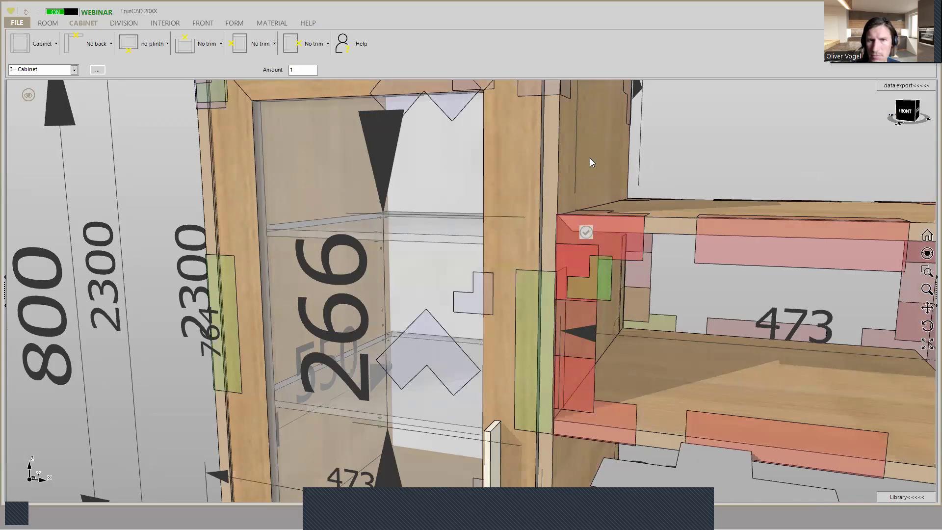
- Examine the open cabinet's outer corners and the joint options for its outer top corner
{"action": "scroll", "coordinate": [677, 239], "scroll_direction": "down", "scroll_amount": 4}
{"action": "middle_click_drag", "start_coordinate": [663, 264], "coordinate": [560, 261]}
{"action": "middle_click_drag", "start_coordinate": [856, 393], "coordinate": [643, 371]}
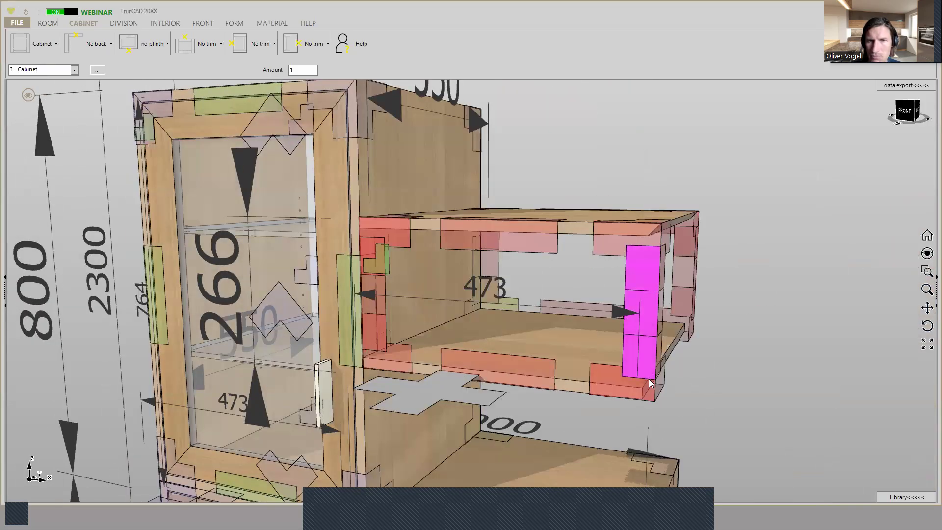
{"action": "scroll", "coordinate": [649, 379], "scroll_direction": "down", "scroll_amount": 2}
{"action": "middle_click_drag", "start_coordinate": [649, 379], "coordinate": [731, 272]}
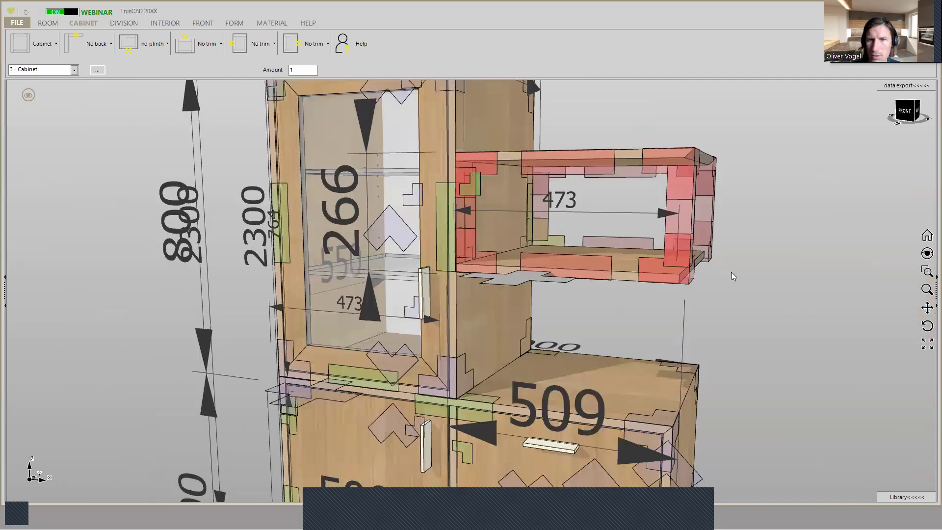
{"action": "middle_click_drag", "start_coordinate": [651, 281], "coordinate": [656, 420]}
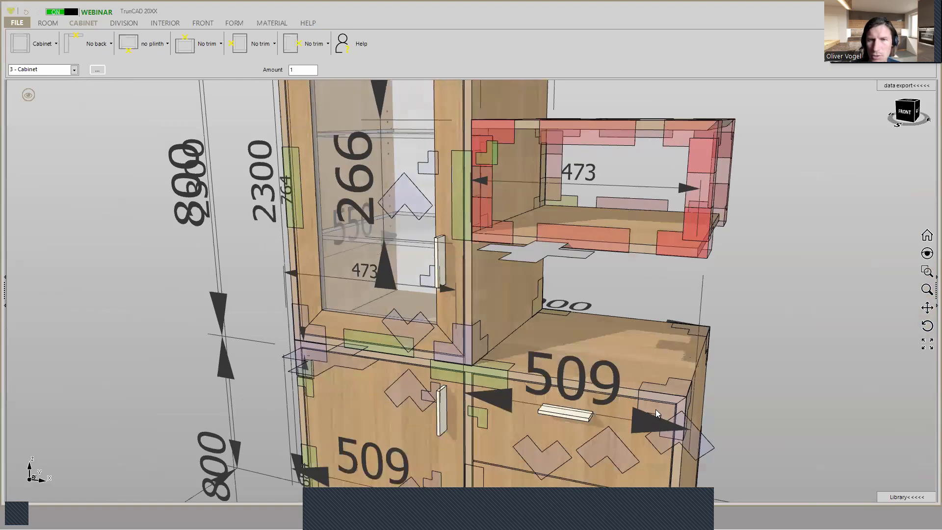
{"action": "right_click", "coordinate": [711, 130]}
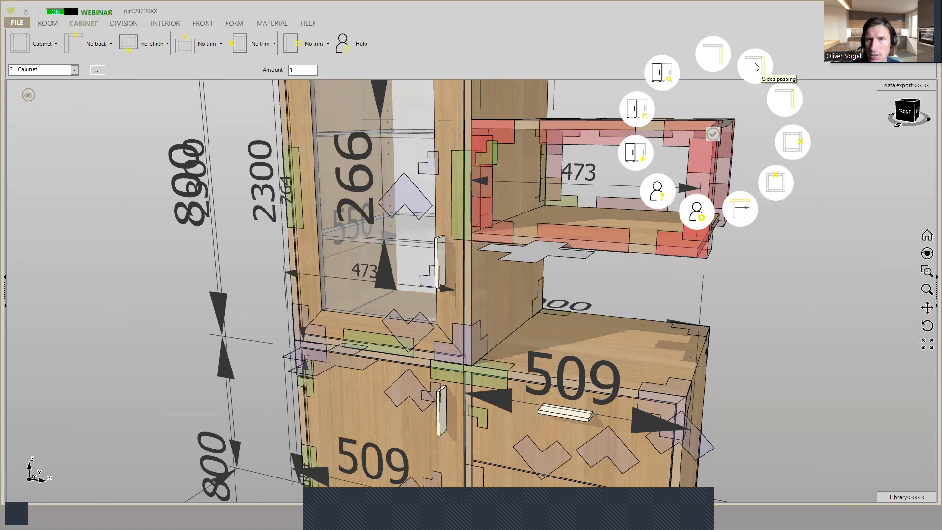
{"action": "left_click", "coordinate": [560, 206]}
- Set the open cabinet's distance to bottom to 0 and check how it sits on the drawer cabinet
{"action": "middle_click_drag", "start_coordinate": [567, 207], "coordinate": [541, 252]}
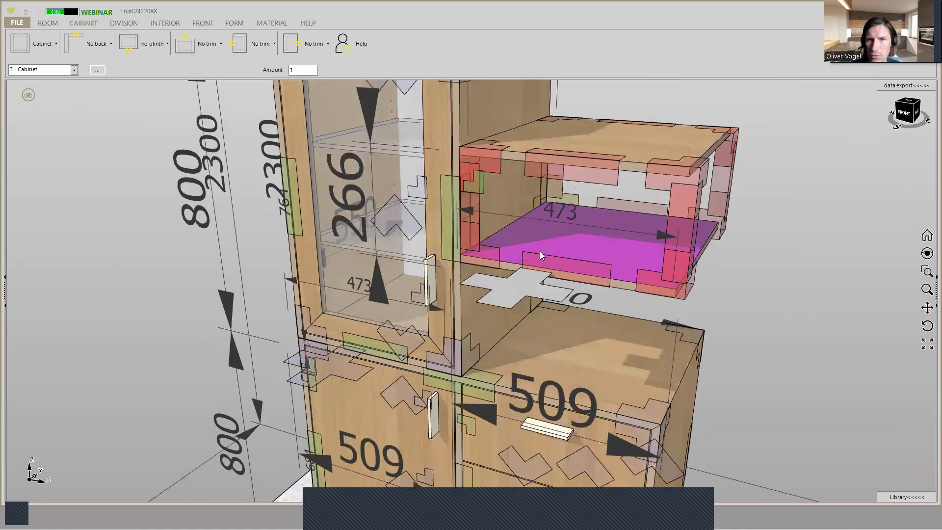
{"action": "right_click", "coordinate": [529, 279]}
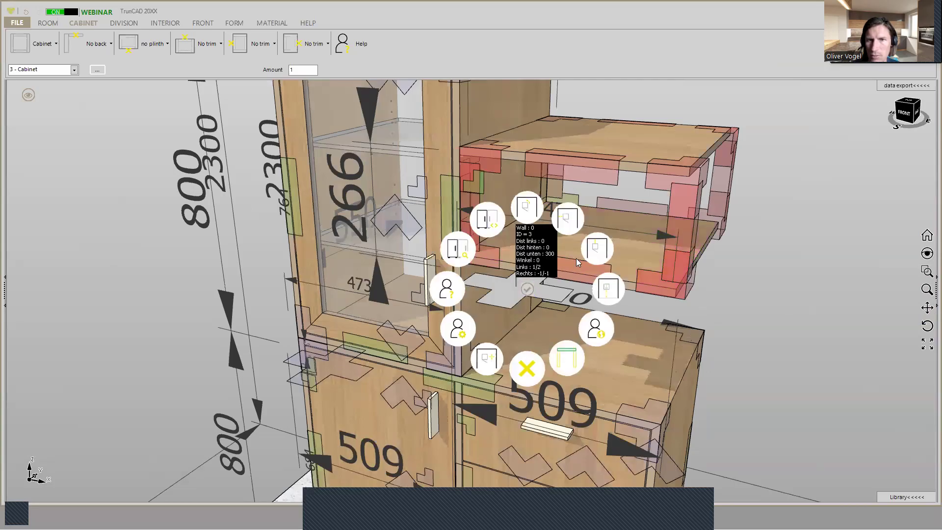
{"action": "left_click", "coordinate": [607, 289]}
{"action": "type", "text": "0"}
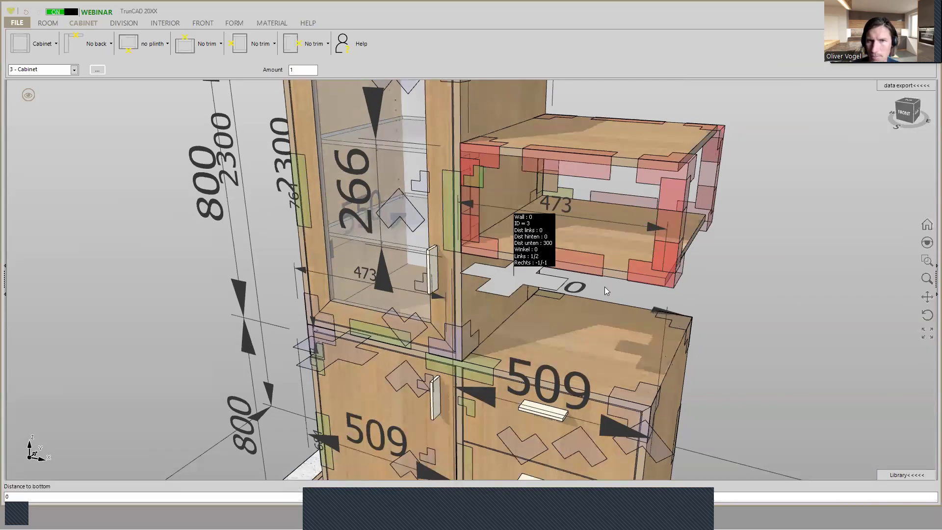
{"action": "key", "text": "Return"}
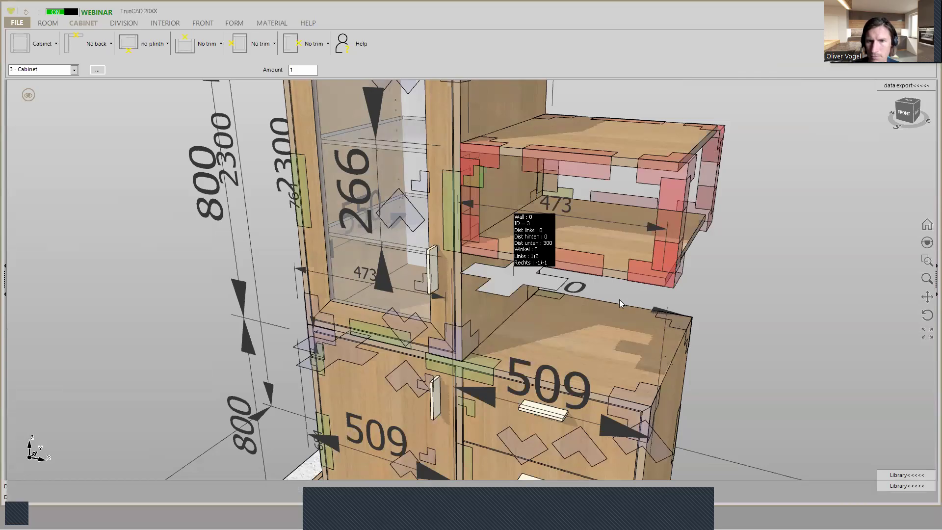
{"action": "scroll", "coordinate": [672, 418], "scroll_direction": "up", "scroll_amount": 2}
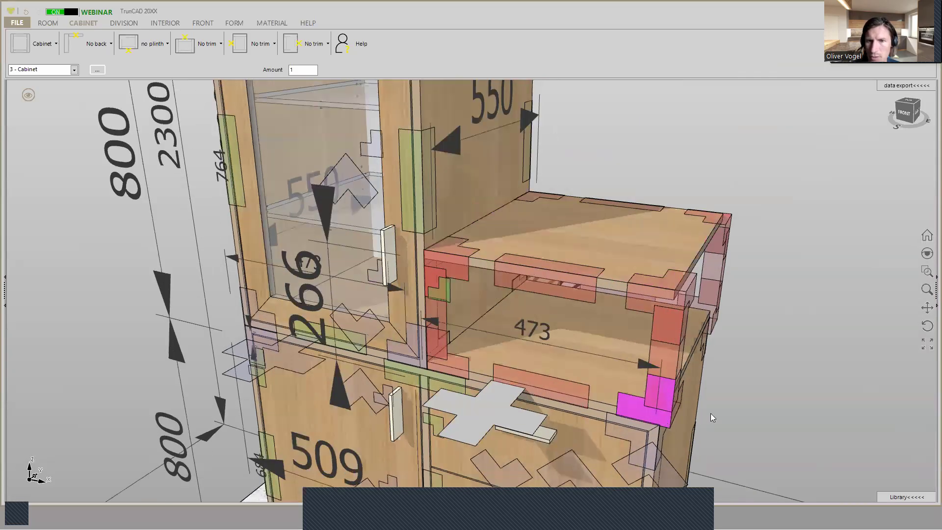
{"action": "scroll", "coordinate": [721, 410], "scroll_direction": "up", "scroll_amount": 3}
{"action": "middle_click_drag", "start_coordinate": [727, 406], "coordinate": [687, 329]}
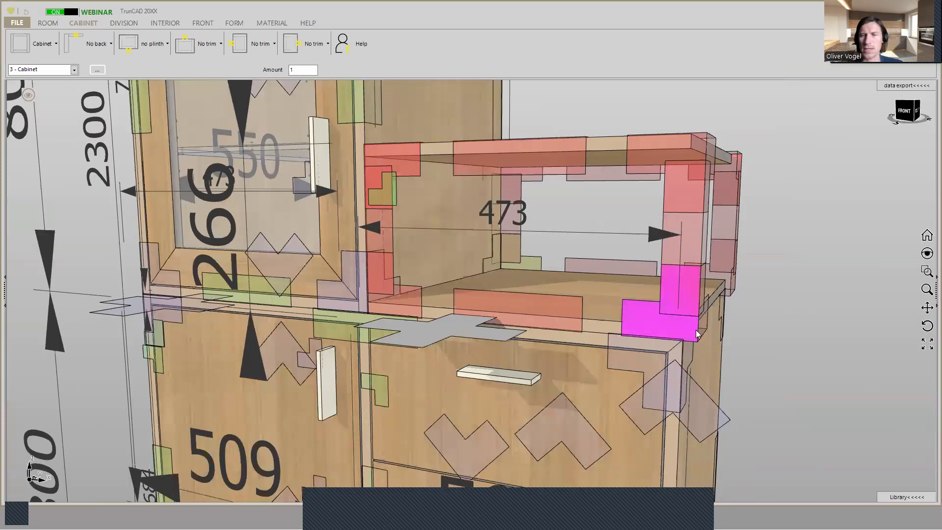
{"action": "middle_click_drag", "start_coordinate": [731, 349], "coordinate": [697, 301]}
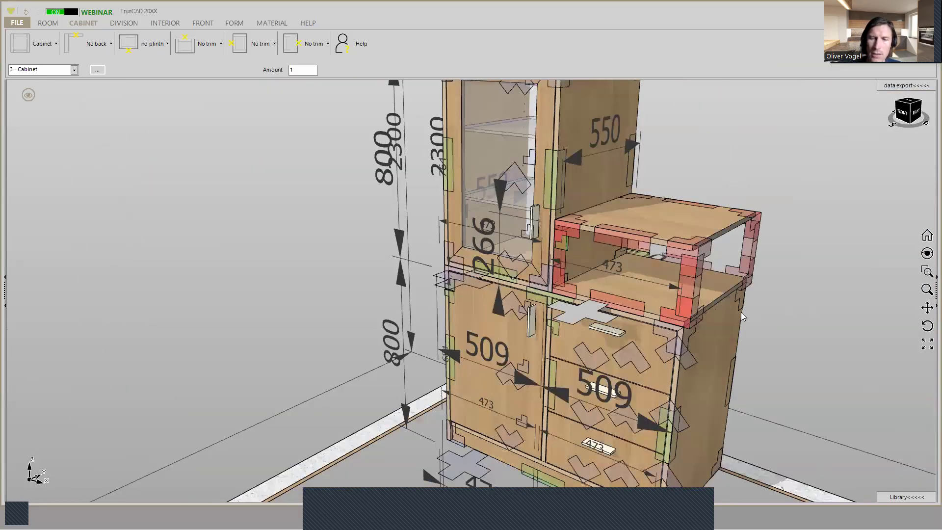
- Raise the open cabinet above the drawers by setting its distance to bottom to =248
{"action": "mouse_move", "coordinate": [597, 309]}
{"action": "middle_mouse_down"}
{"action": "mouse_move", "coordinate": [617, 309]}
{"action": "mouse_move", "coordinate": [620, 299]}
{"action": "mouse_move", "coordinate": [591, 325]}
{"action": "middle_mouse_up"}
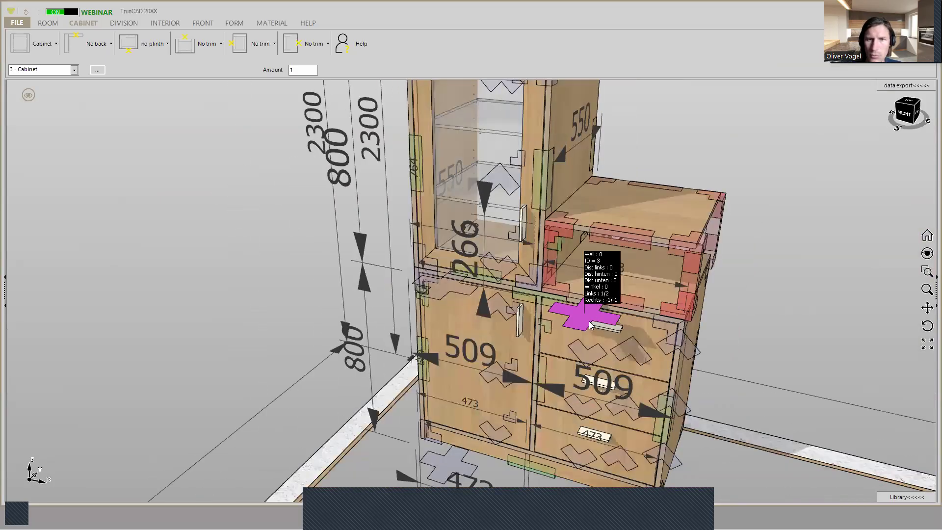
{"action": "left_click", "coordinate": [584, 321]}
{"action": "left_click", "coordinate": [674, 329]}
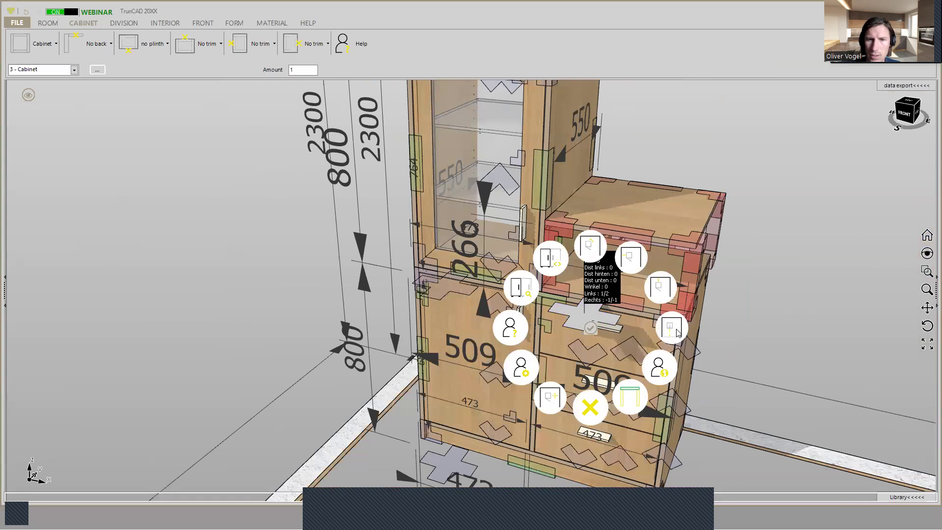
{"action": "type", "text": "=248"}
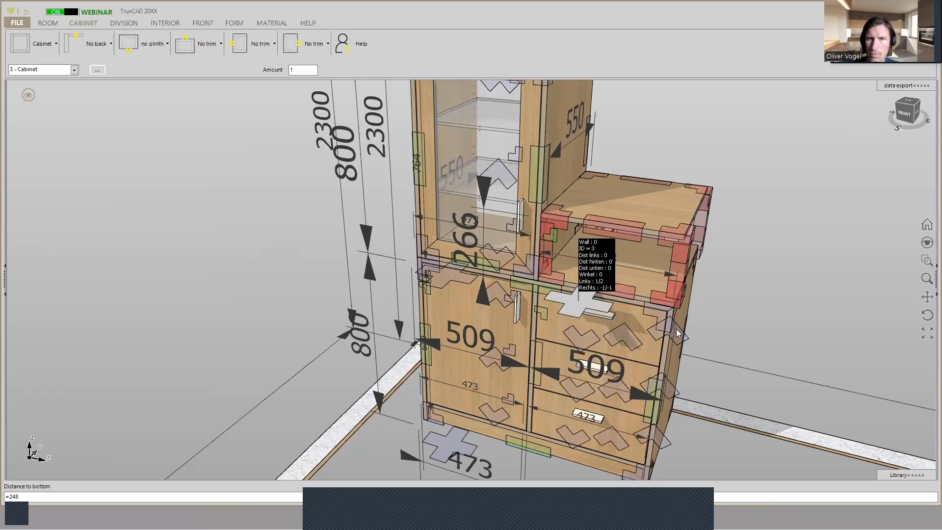
{"action": "key", "text": "Return"}
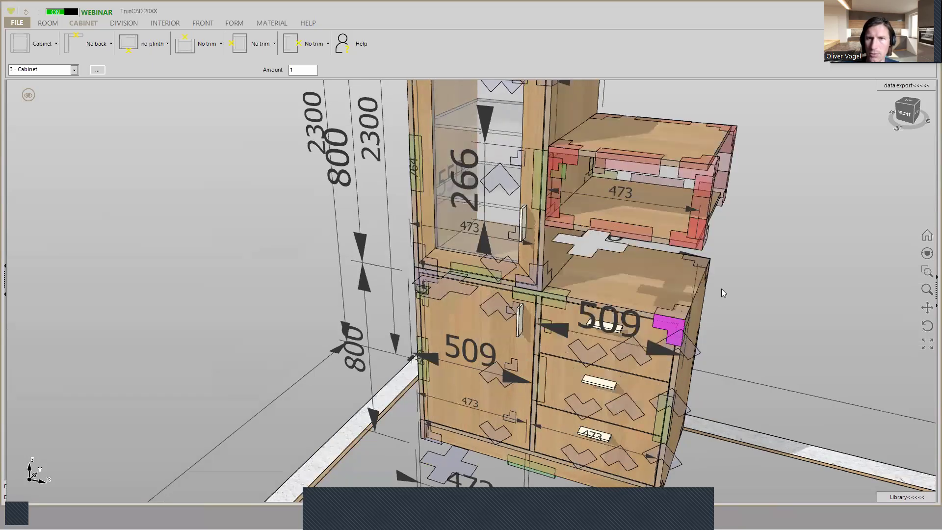
- Bevel the outer front corner of the open cabinet diagonally and leave the angled corner without a side panel
{"action": "middle_click_drag", "start_coordinate": [760, 251], "coordinate": [746, 253]}
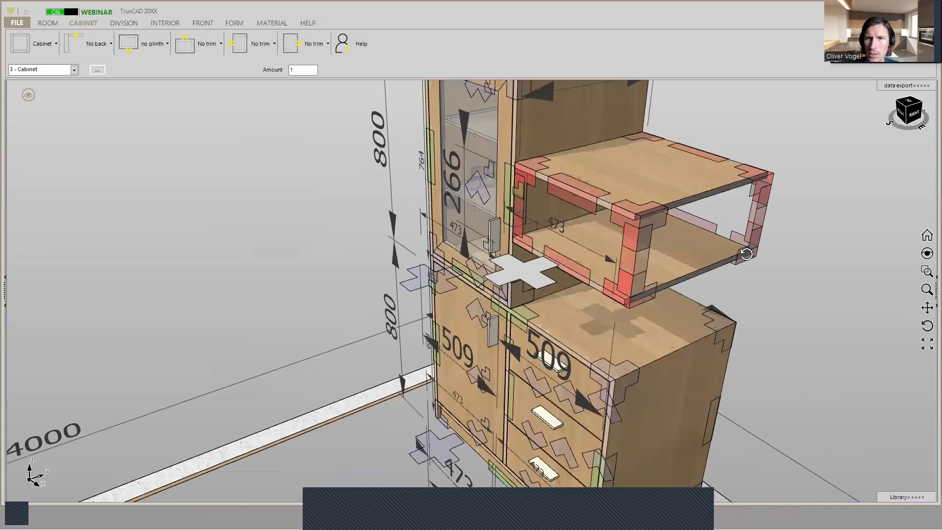
{"action": "left_click", "coordinate": [632, 269]}
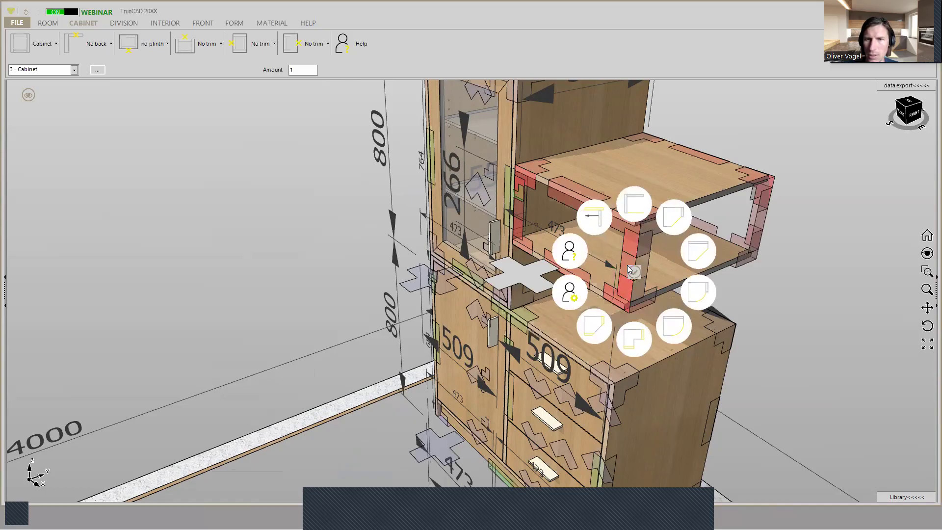
{"action": "left_click", "coordinate": [665, 215]}
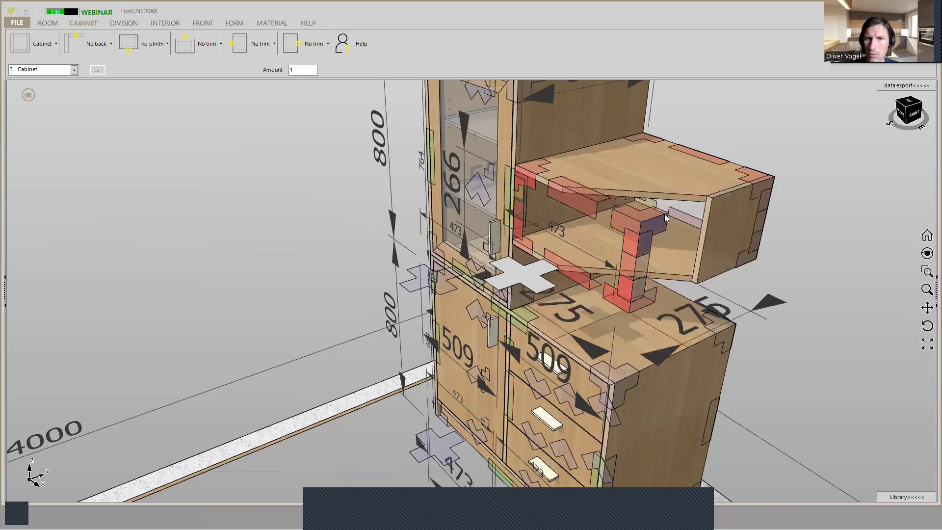
{"action": "left_click", "coordinate": [637, 264]}
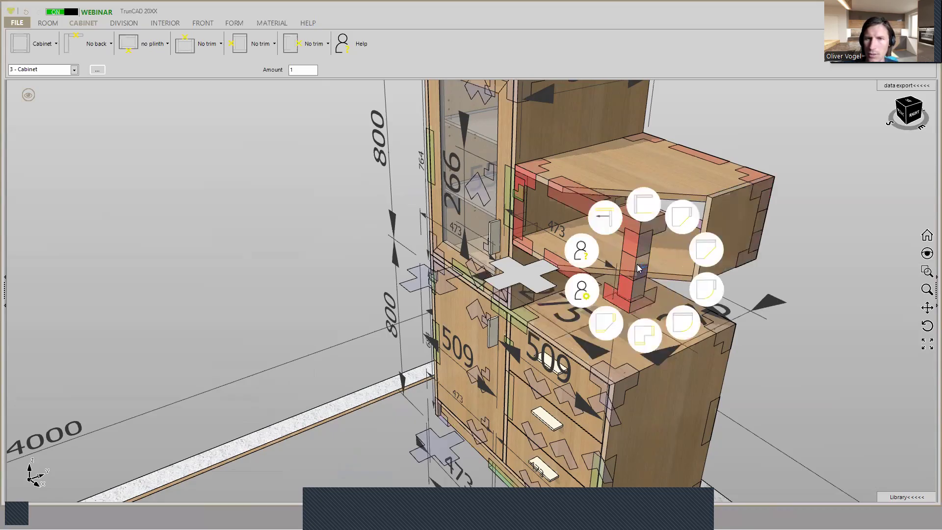
{"action": "left_click", "coordinate": [709, 251]}
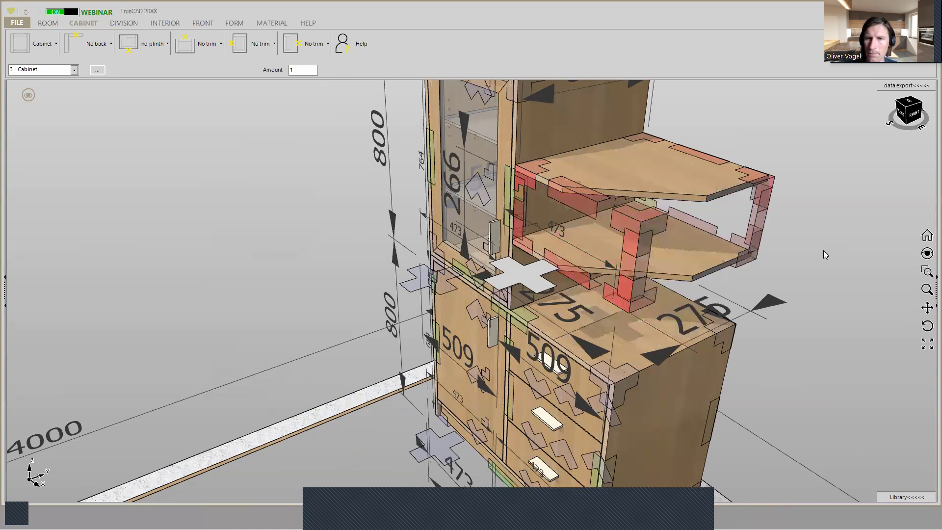
- Lower the bevelled open cabinet onto the drawer cabinet by setting its distance to bottom to 0
{"action": "middle_click_drag", "start_coordinate": [820, 249], "coordinate": [801, 255]}
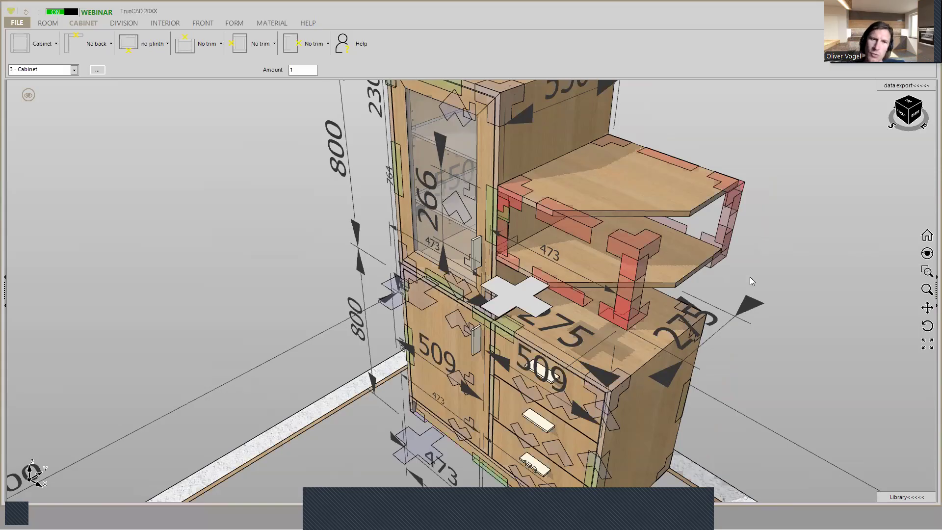
{"action": "left_click", "coordinate": [517, 301]}
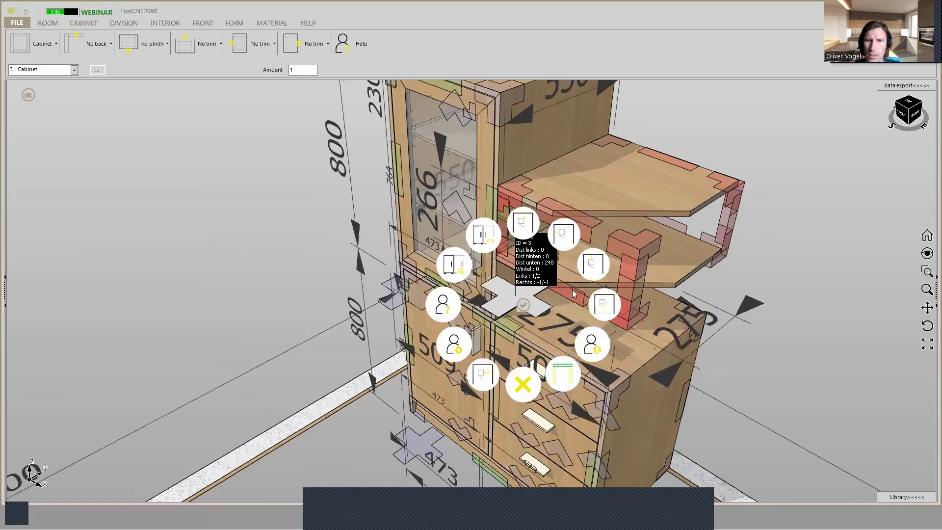
{"action": "left_click", "coordinate": [603, 304]}
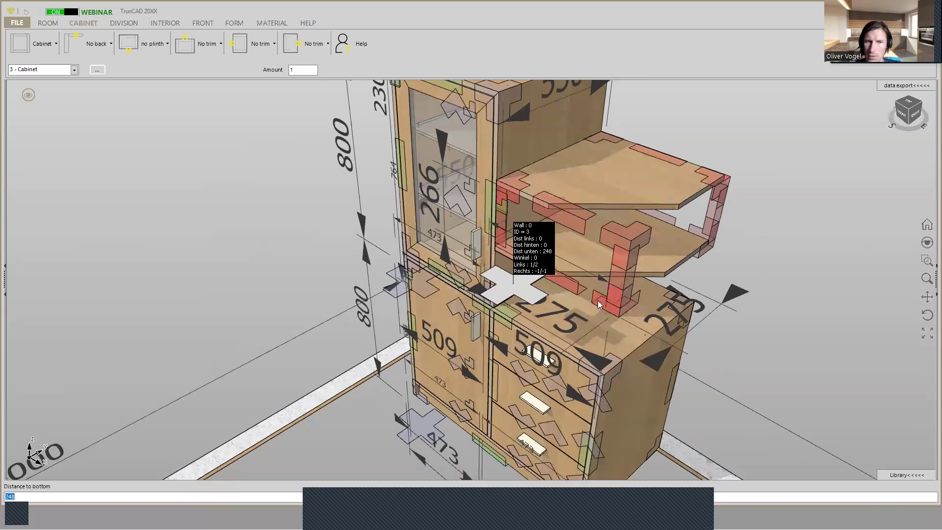
{"action": "type", "text": "0"}
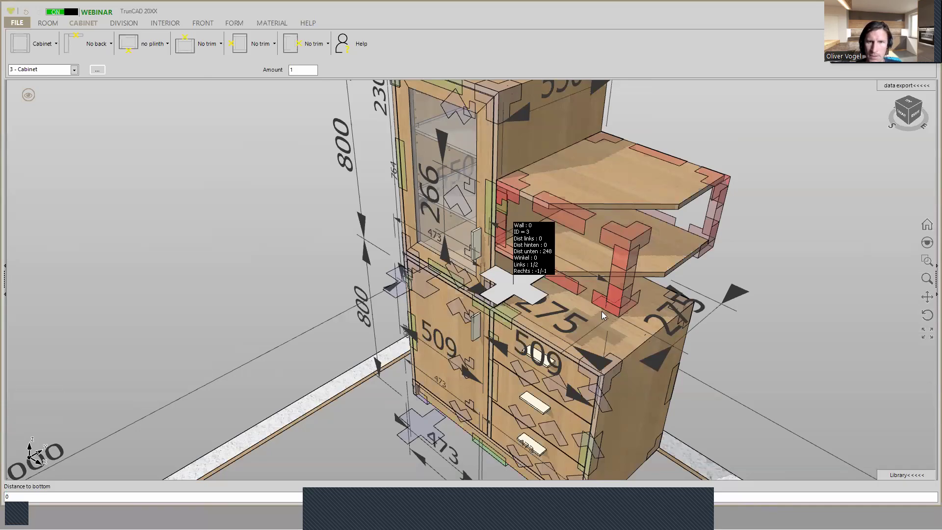
{"action": "key", "text": "Return"}
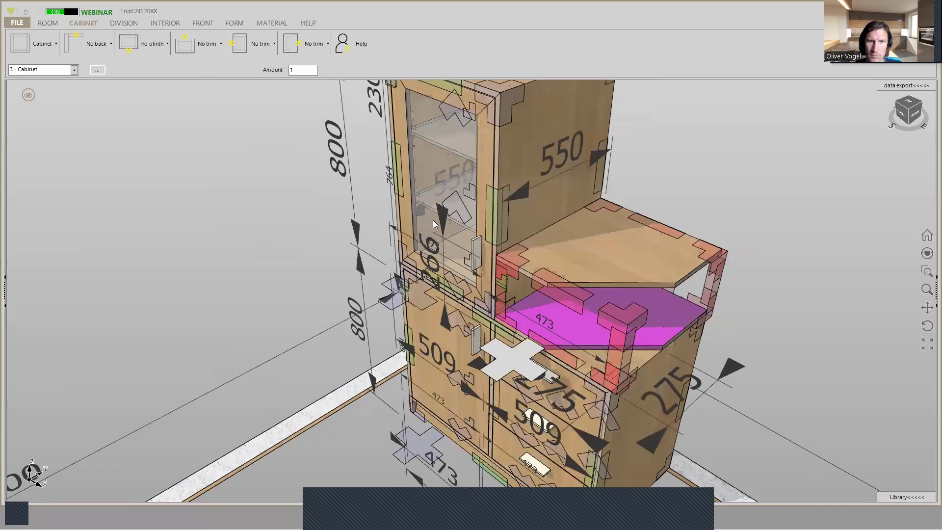
- Set the height of the bevelled open cabinet to 800
{"action": "left_click", "coordinate": [439, 217]}
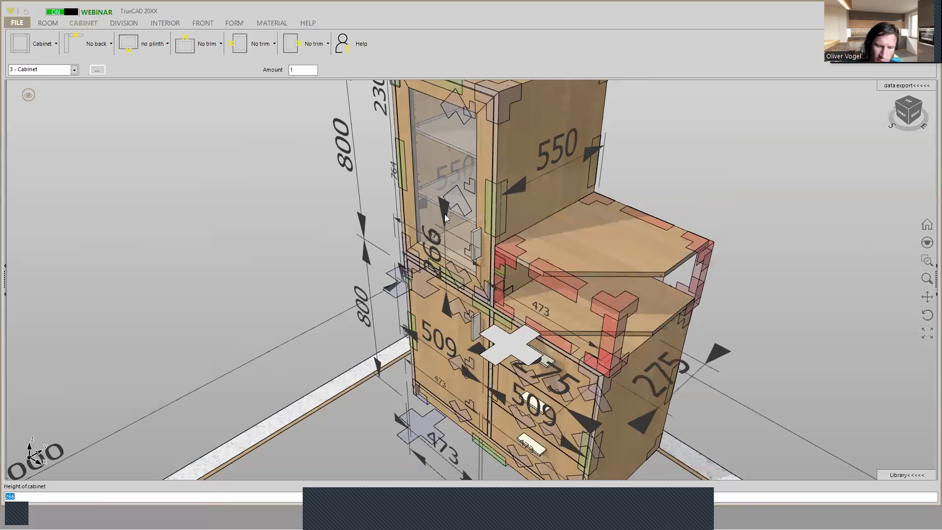
{"action": "type", "text": "800"}
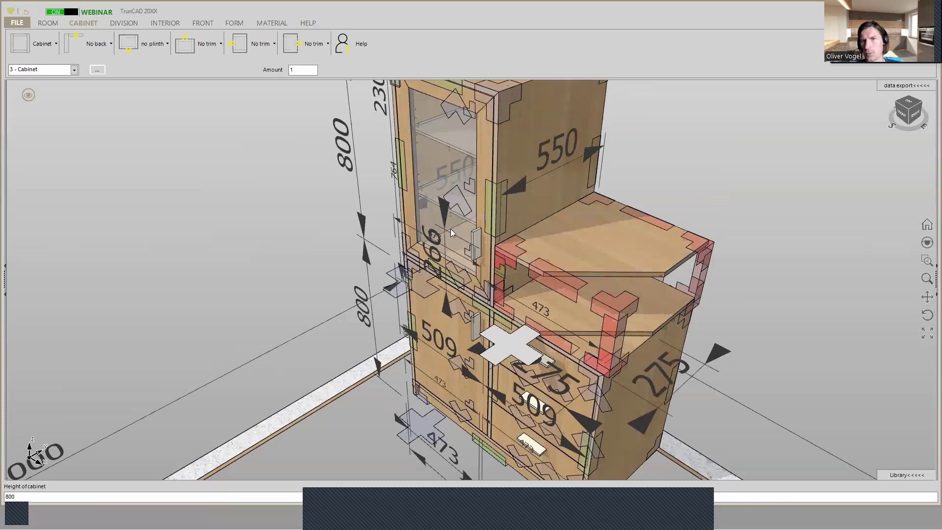
{"action": "key", "text": "Return"}
- Divide the bevelled open cabinet above the drawers with two horizontal shelves
{"action": "mouse_move", "coordinate": [493, 287]}
{"action": "middle_mouse_down"}
{"action": "mouse_move", "coordinate": [526, 265]}
{"action": "mouse_move", "coordinate": [493, 293]}
{"action": "mouse_move", "coordinate": [501, 290]}
{"action": "middle_mouse_up"}
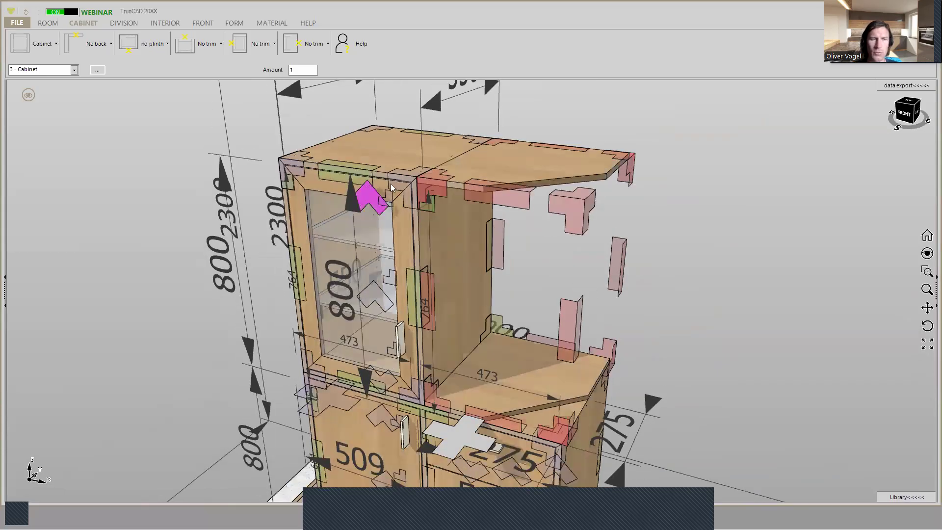
{"action": "left_click", "coordinate": [128, 25]}
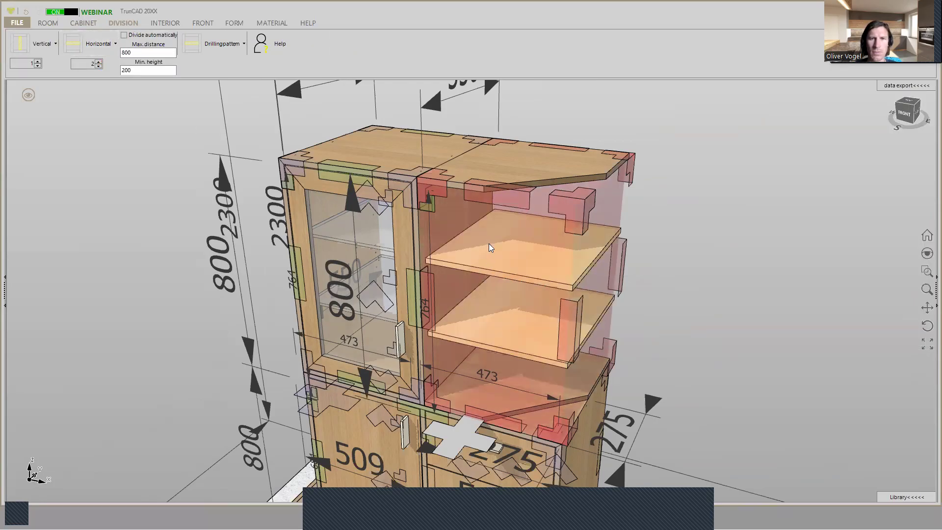
{"action": "left_click", "coordinate": [489, 244]}
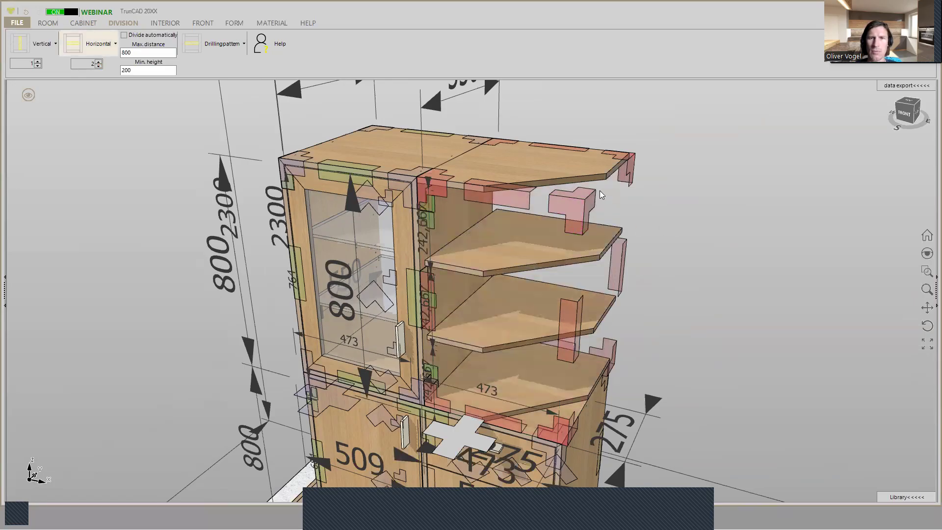
- Remove the top and bottom panels from the bevelled open cabinet, keeping its two shelves
{"action": "left_click", "coordinate": [576, 196]}
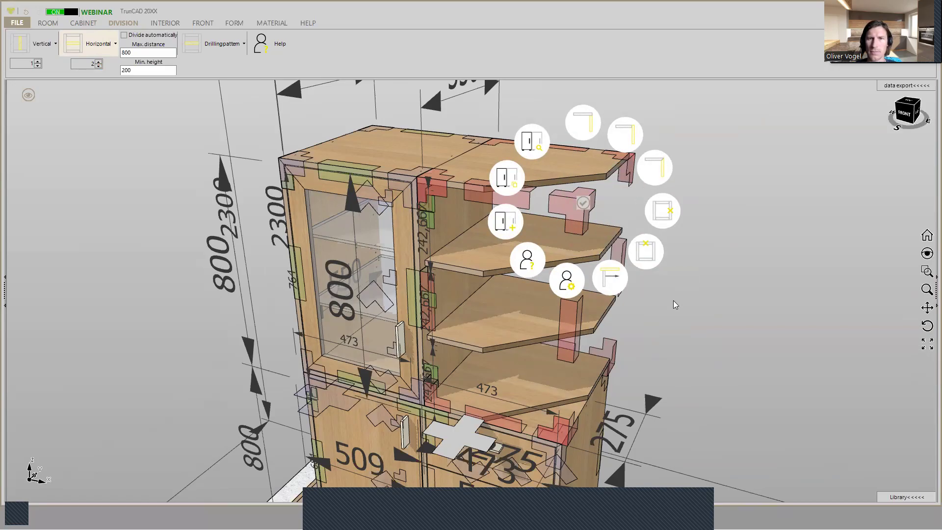
{"action": "left_click", "coordinate": [622, 271]}
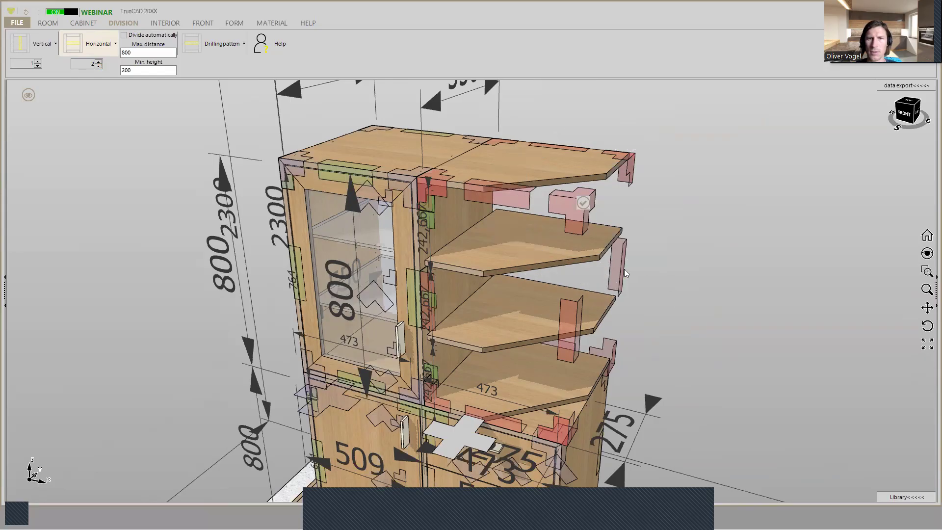
{"action": "scroll", "coordinate": [589, 299], "scroll_direction": "up", "scroll_amount": 2}
{"action": "scroll", "coordinate": [549, 317], "scroll_direction": "up", "scroll_amount": 2}
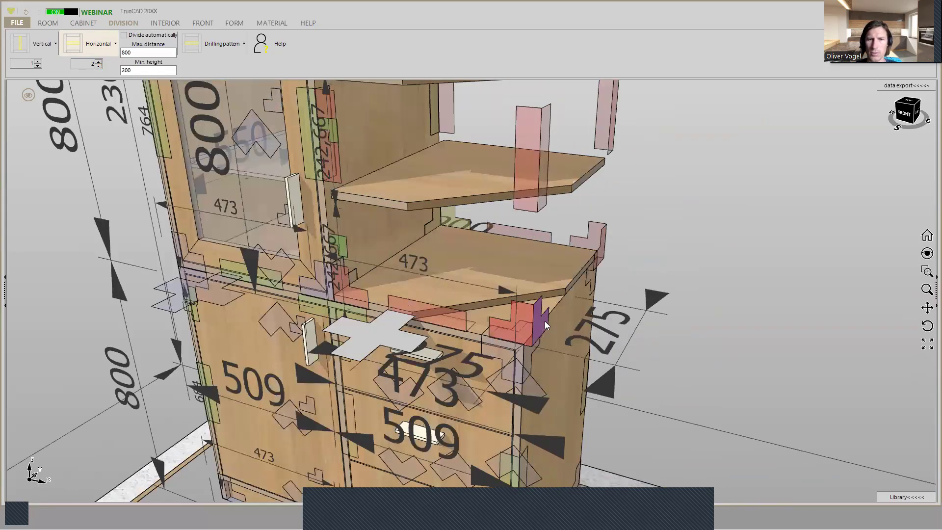
{"action": "left_click", "coordinate": [524, 322]}
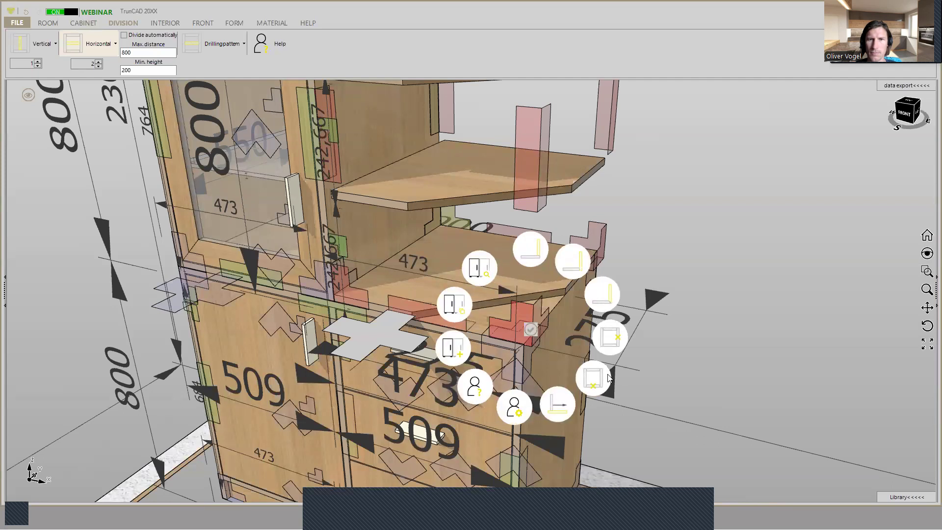
{"action": "left_click", "coordinate": [608, 375]}
- Shift the bevelled open cabinet towards the glass-door cabinet by setting its distance left to -18
{"action": "middle_click_drag", "start_coordinate": [570, 218], "coordinate": [598, 215]}
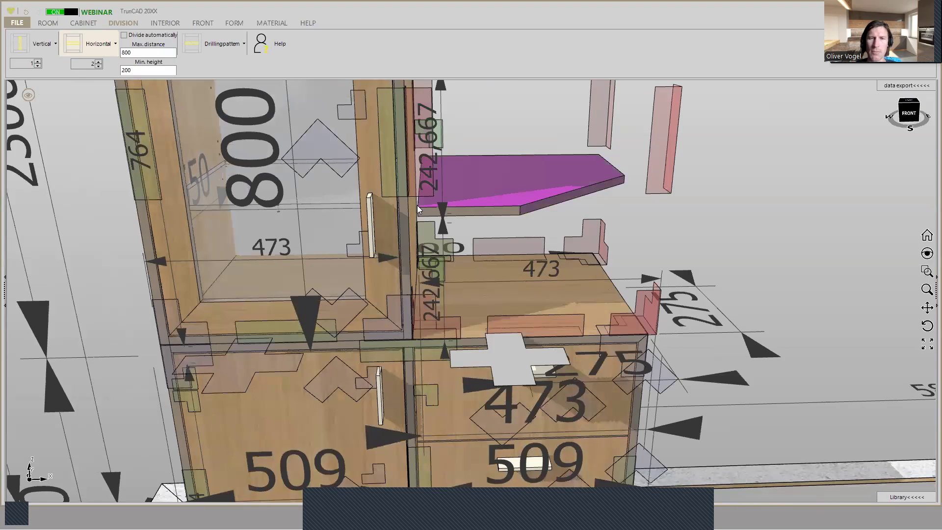
{"action": "middle_click_drag", "start_coordinate": [472, 231], "coordinate": [460, 233]}
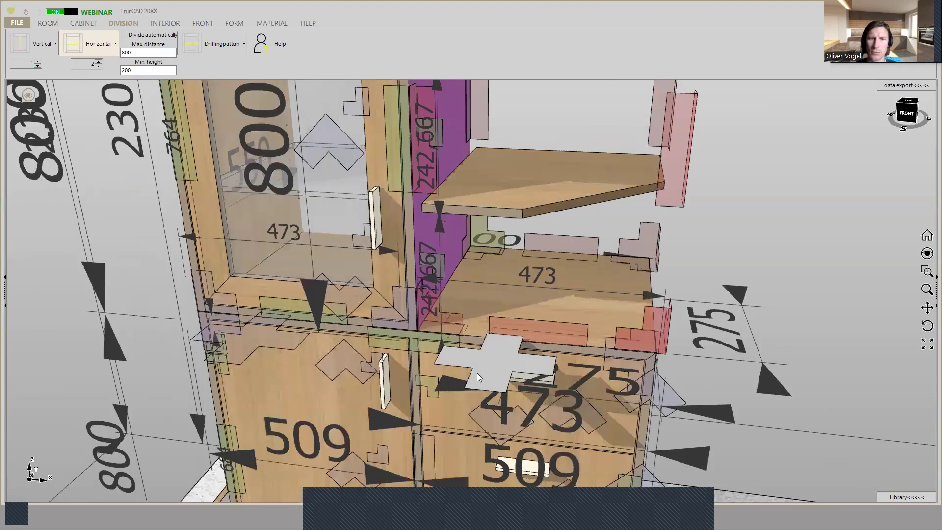
{"action": "right_click", "coordinate": [477, 373]}
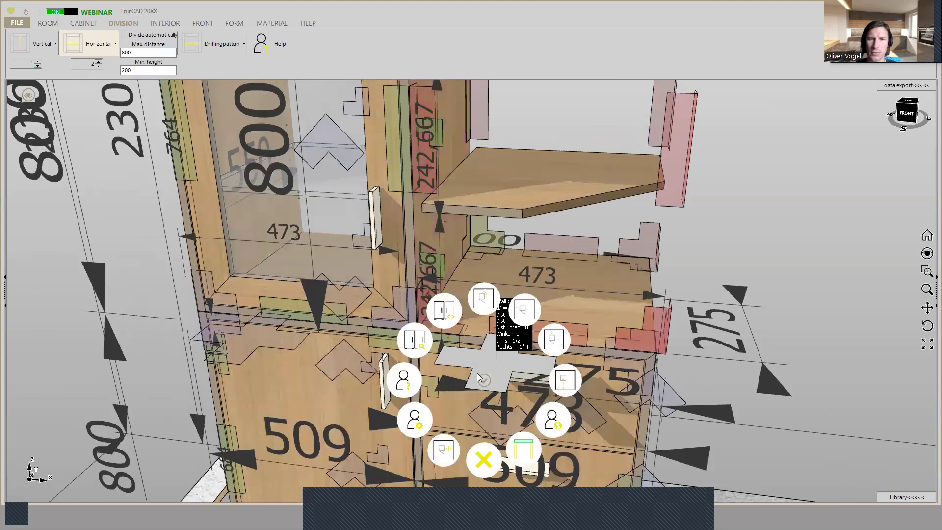
{"action": "left_click", "coordinate": [521, 314]}
{"action": "type", "text": "-"}
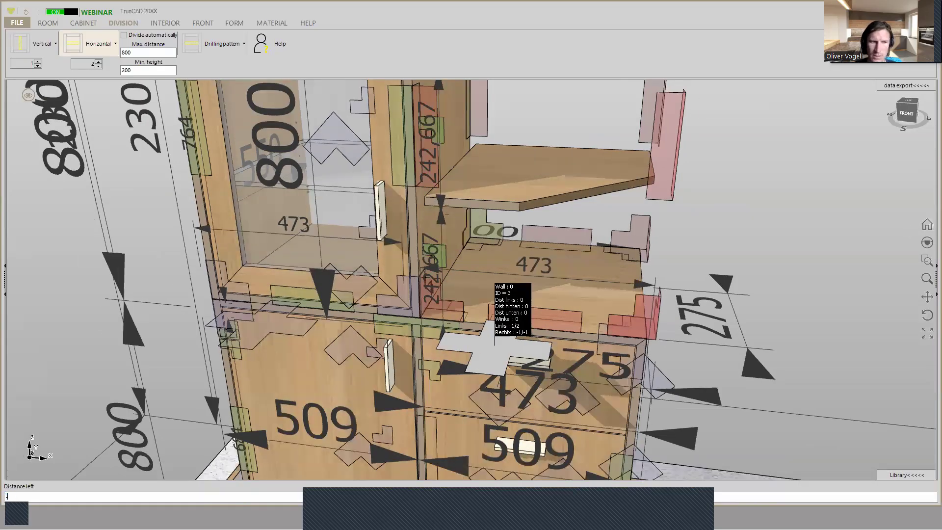
{"action": "type", "text": "18"}
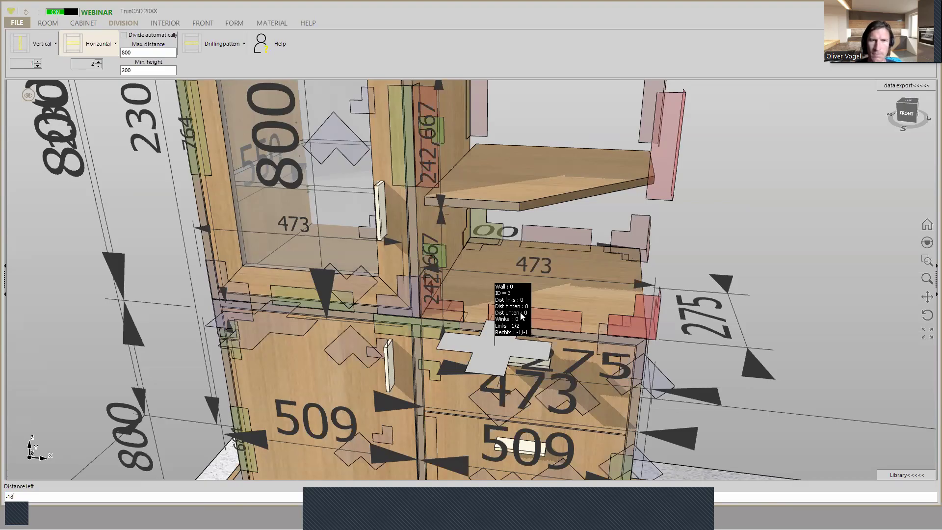
{"action": "key", "text": "Return"}
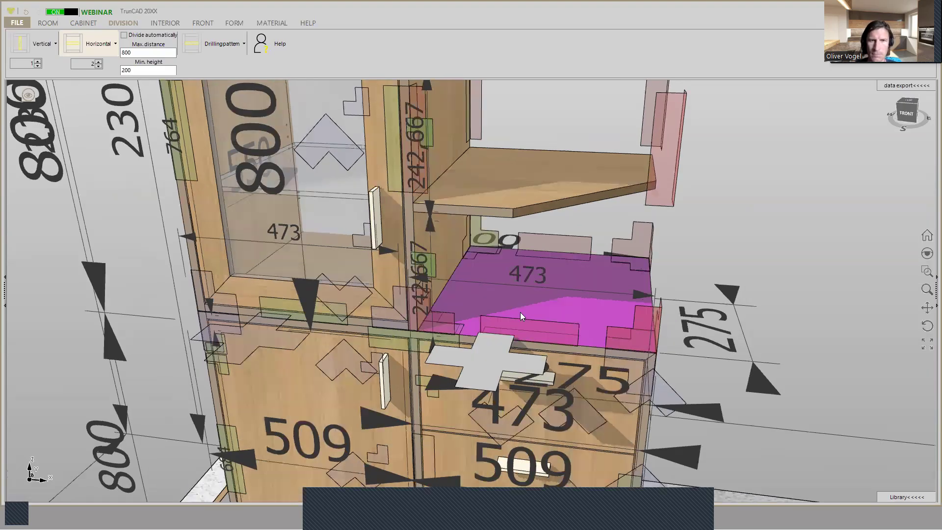
- Set the width of the bevelled open cabinet to =18+509
{"action": "scroll", "coordinate": [601, 195], "scroll_direction": "down", "scroll_amount": 1}
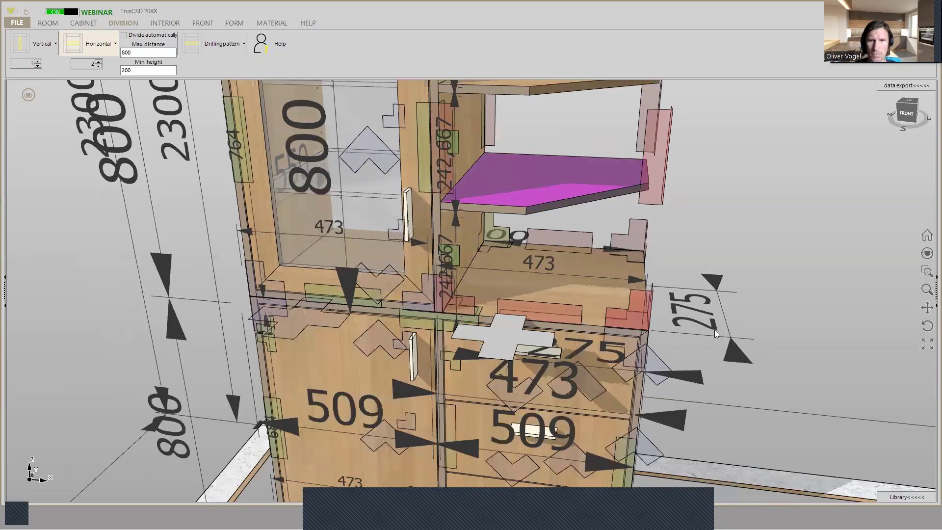
{"action": "scroll", "coordinate": [714, 330], "scroll_direction": "down", "scroll_amount": 1}
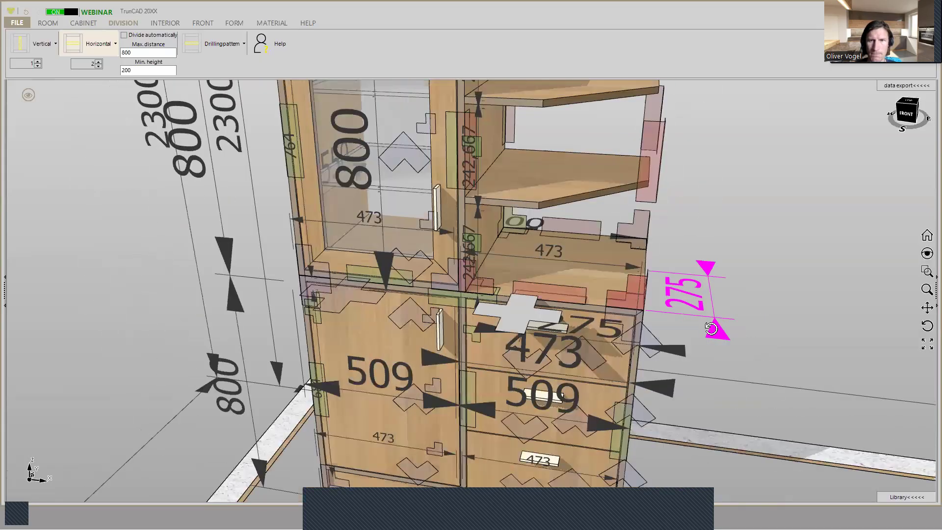
{"action": "middle_click_drag", "start_coordinate": [710, 329], "coordinate": [711, 329]}
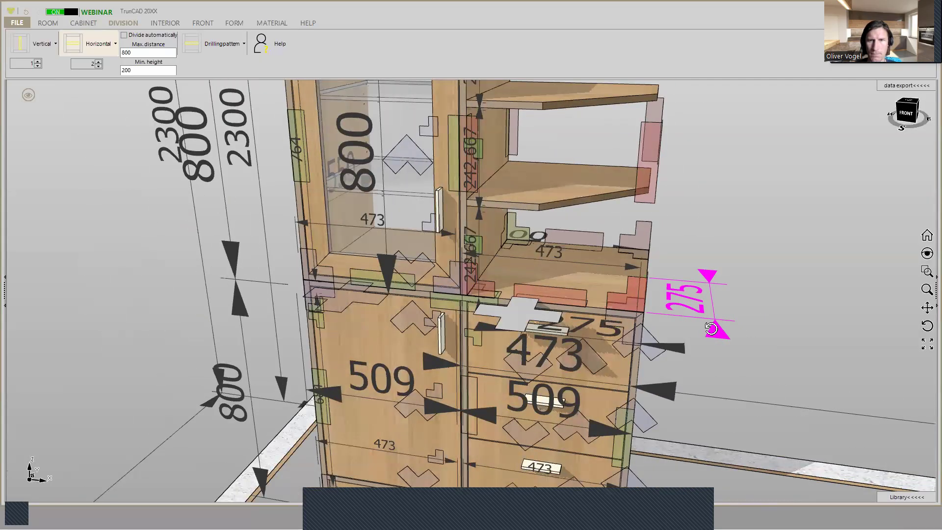
{"action": "left_click", "coordinate": [608, 429]}
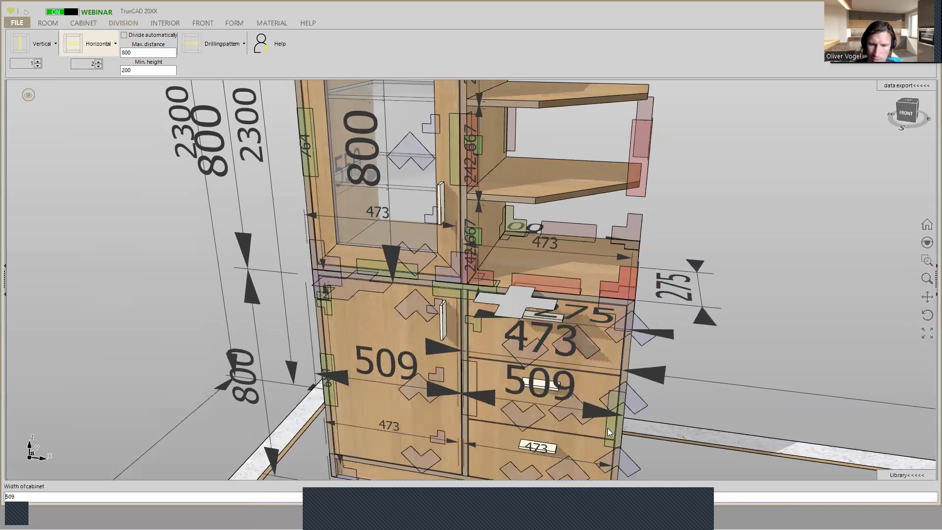
{"action": "type", "text": "="}
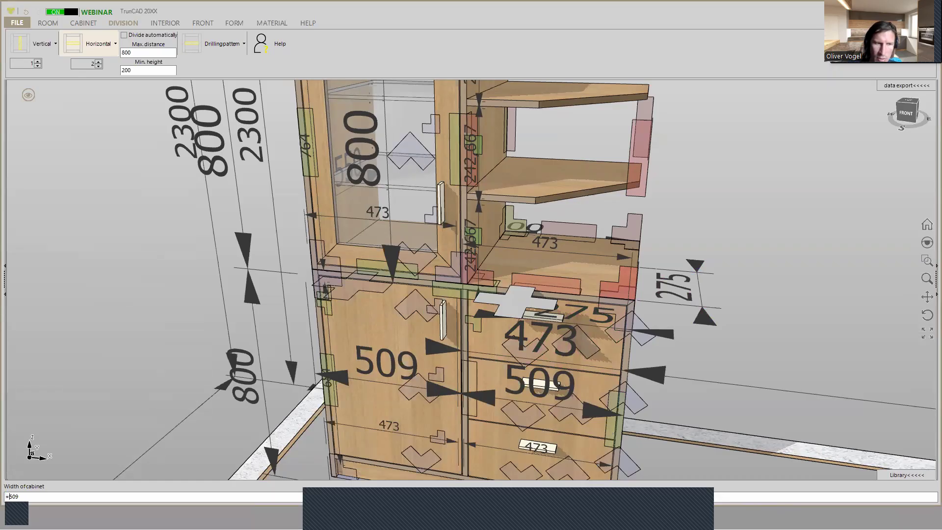
{"action": "type", "text": "18+"}
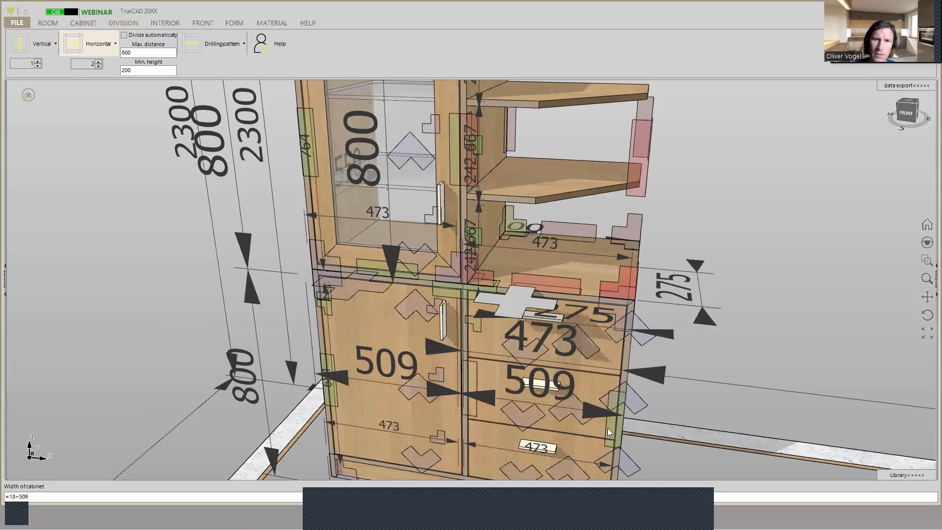
{"action": "key", "text": "Return"}
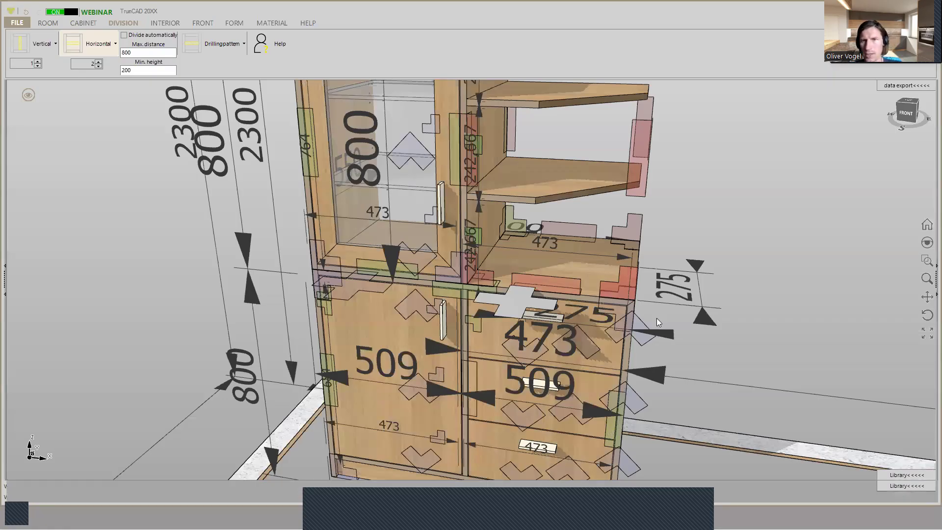
- Measure from the lower open shelf's rear outer corner to the upper rear corner of the drawer cabinet's side panel
{"action": "middle_click_drag", "start_coordinate": [660, 278], "coordinate": [511, 269]}
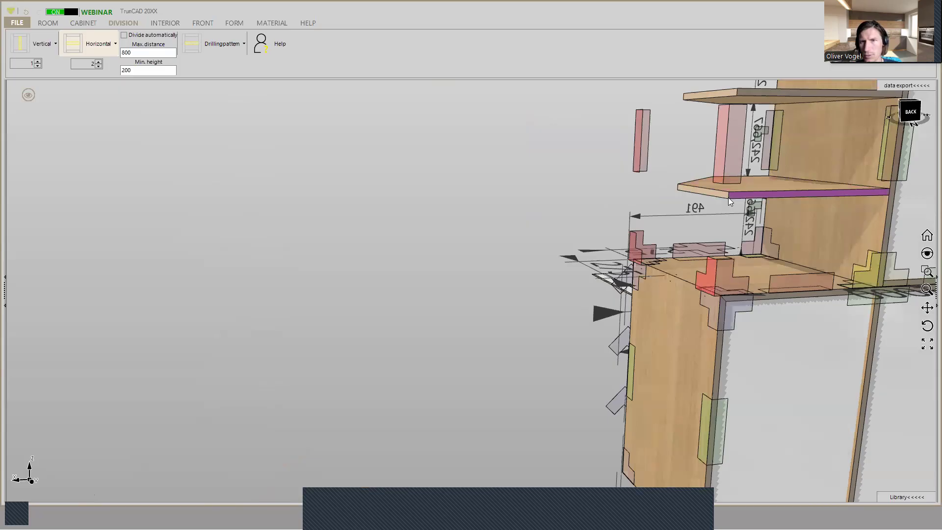
{"action": "scroll", "coordinate": [728, 196], "scroll_direction": "up", "scroll_amount": 2}
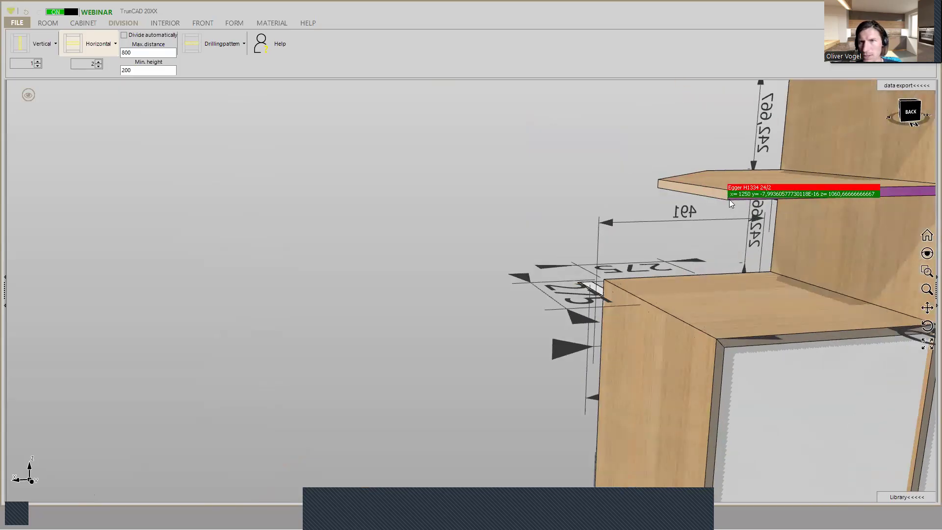
{"action": "left_click", "coordinate": [716, 341]}
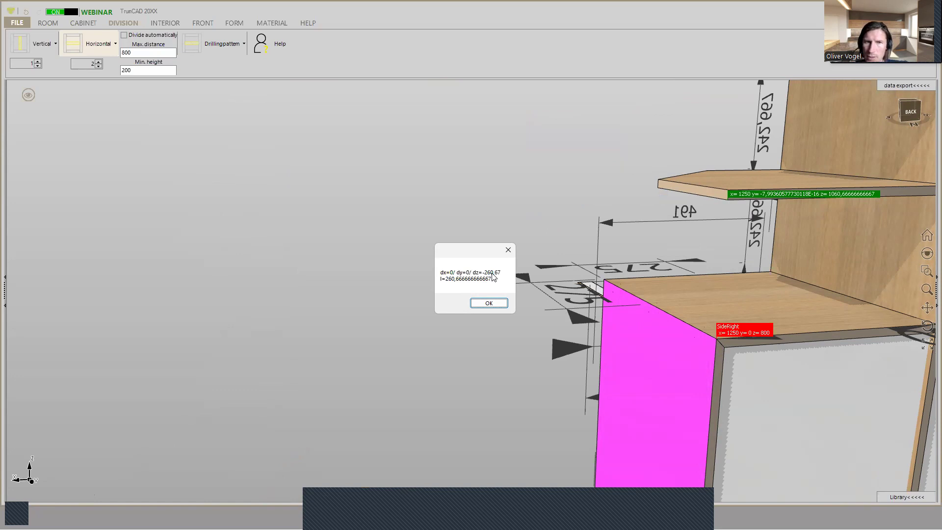
{"action": "left_click", "coordinate": [500, 303]}
- Examine how the two open bevelled shelves line up in height with the shelves inside the glass-door cabinet
{"action": "scroll", "coordinate": [656, 233], "scroll_direction": "down", "scroll_amount": 3}
{"action": "middle_click_drag", "start_coordinate": [657, 234], "coordinate": [675, 194]}
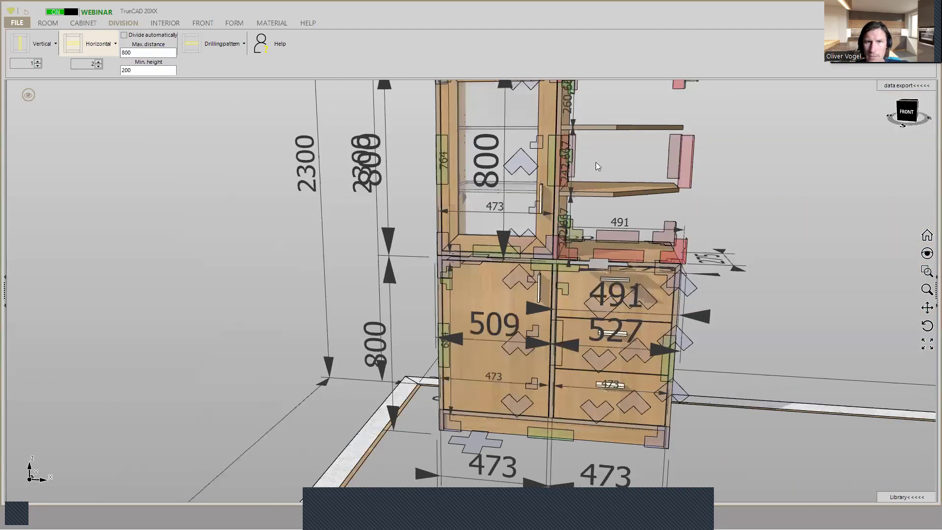
{"action": "scroll", "coordinate": [565, 122], "scroll_direction": "up", "scroll_amount": 5}
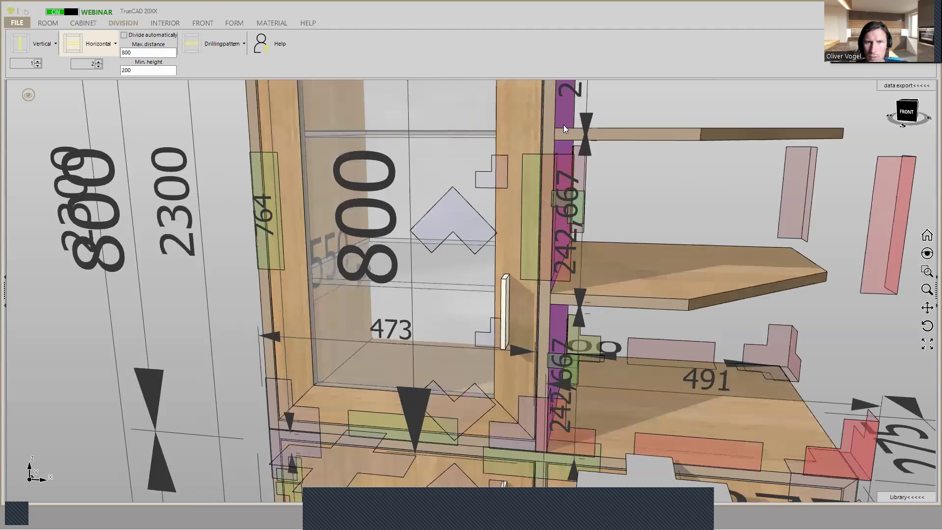
{"action": "scroll", "coordinate": [555, 134], "scroll_direction": "up", "scroll_amount": 4}
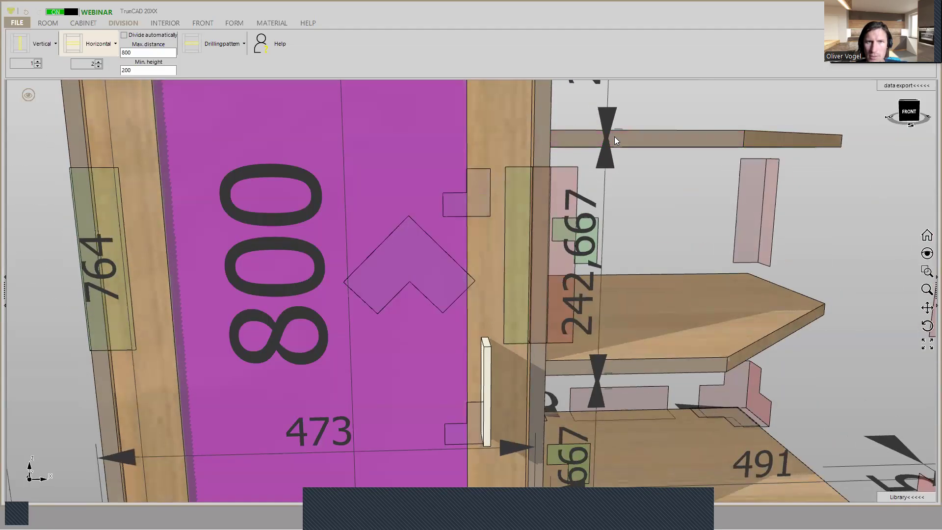
{"action": "middle_click_drag", "start_coordinate": [553, 135], "coordinate": [642, 136]}
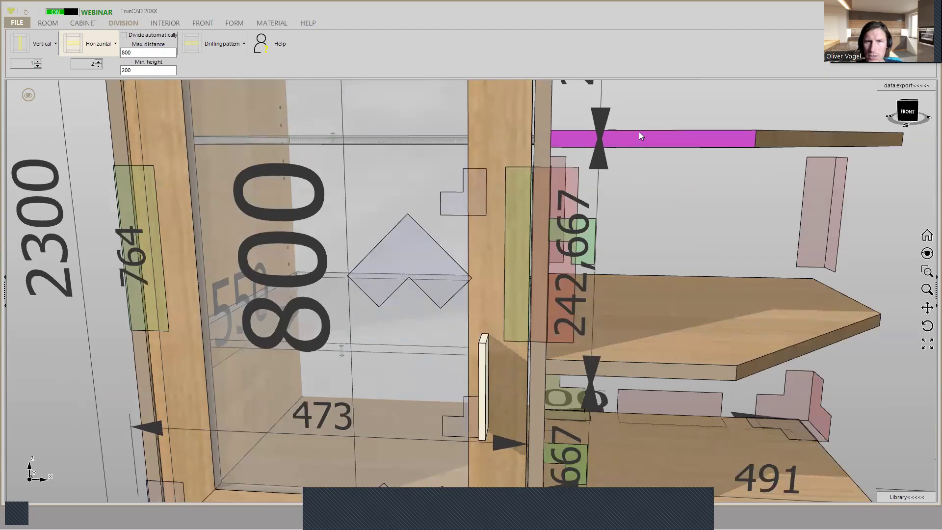
{"action": "scroll", "coordinate": [706, 136], "scroll_direction": "down", "scroll_amount": 3}
{"action": "middle_click_drag", "start_coordinate": [712, 136], "coordinate": [676, 201]}
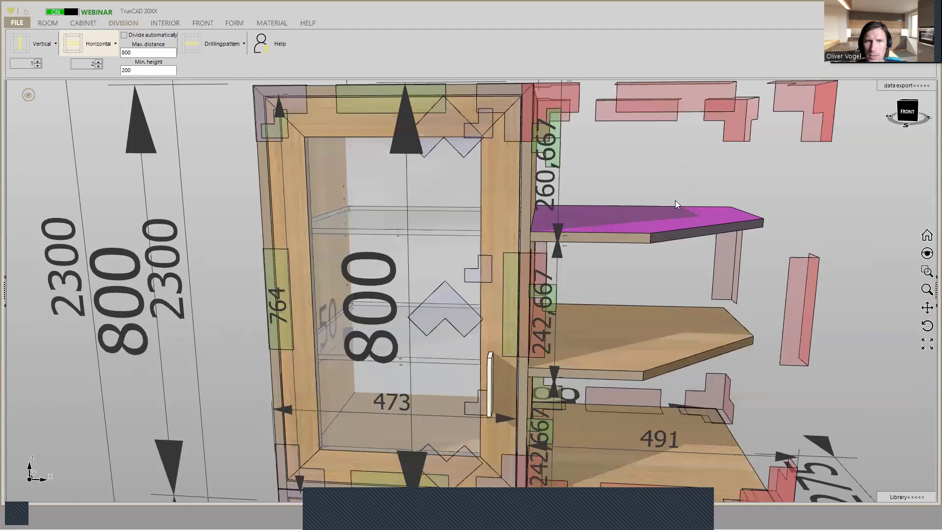
{"action": "left_click", "coordinate": [455, 366]}
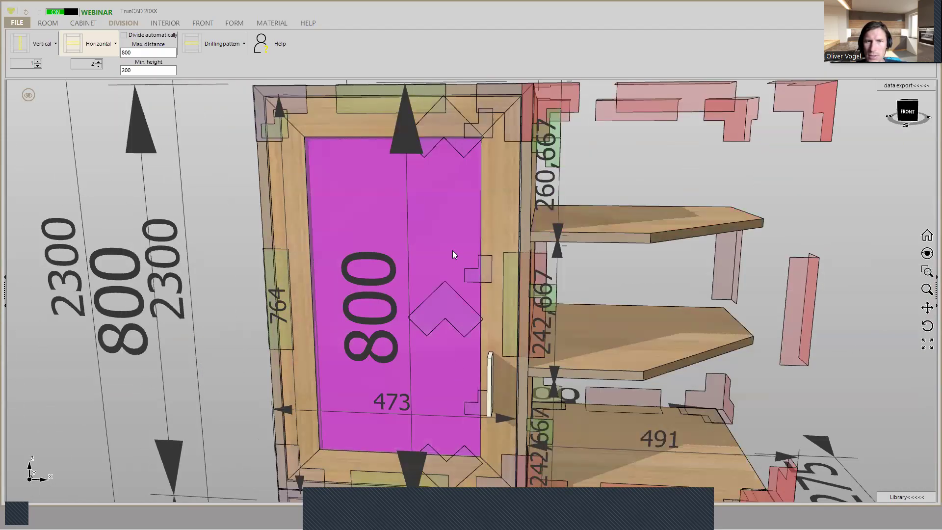
{"action": "left_click", "coordinate": [661, 235]}
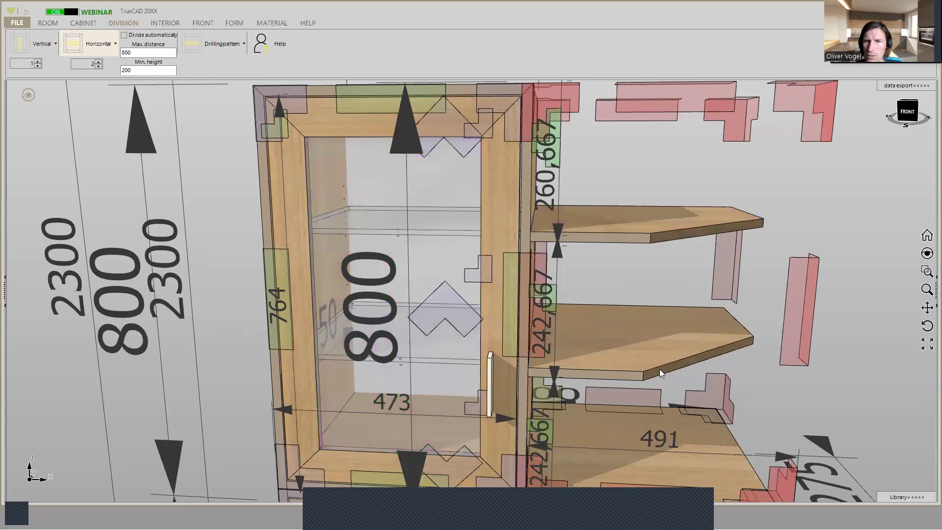
{"action": "middle_click_drag", "start_coordinate": [634, 369], "coordinate": [638, 352]}
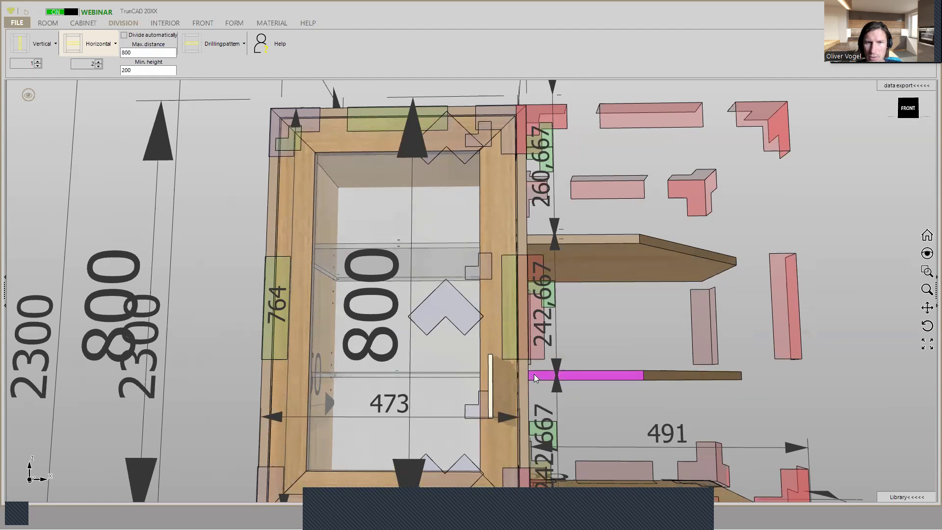
{"action": "scroll", "coordinate": [534, 374], "scroll_direction": "up", "scroll_amount": 1}
{"action": "scroll", "coordinate": [534, 374], "scroll_direction": "up", "scroll_amount": 3}
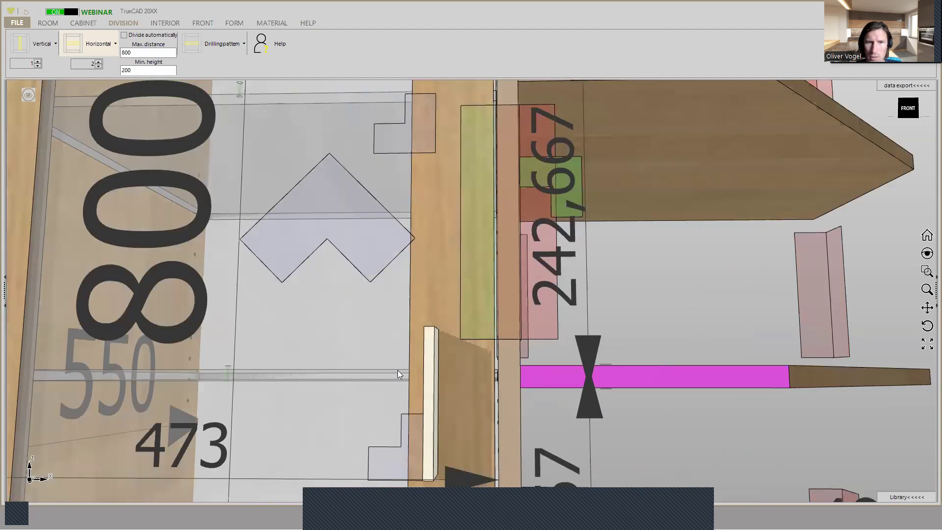
{"action": "scroll", "coordinate": [527, 377], "scroll_direction": "down", "scroll_amount": 1}
{"action": "scroll", "coordinate": [529, 380], "scroll_direction": "down", "scroll_amount": 3}
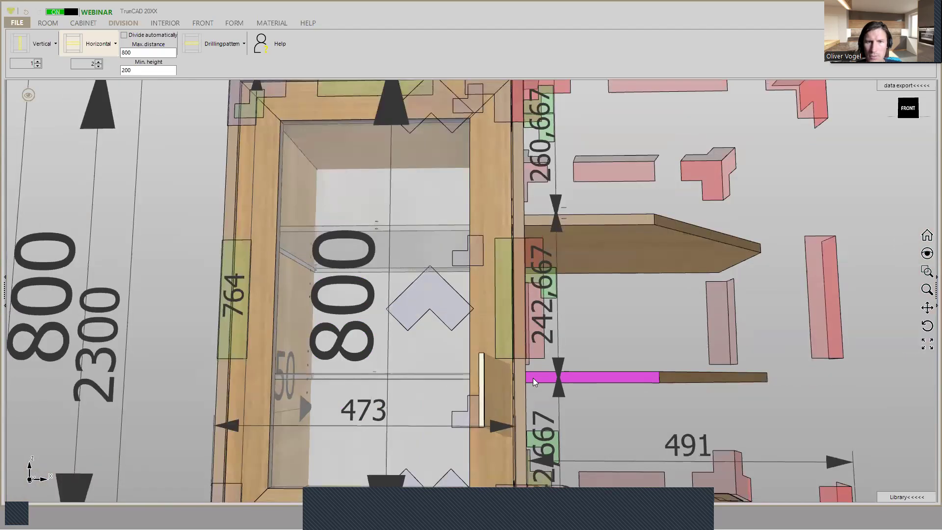
{"action": "scroll", "coordinate": [533, 379], "scroll_direction": "down", "scroll_amount": 1}
{"action": "middle_click_drag", "start_coordinate": [533, 381], "coordinate": [511, 400]}
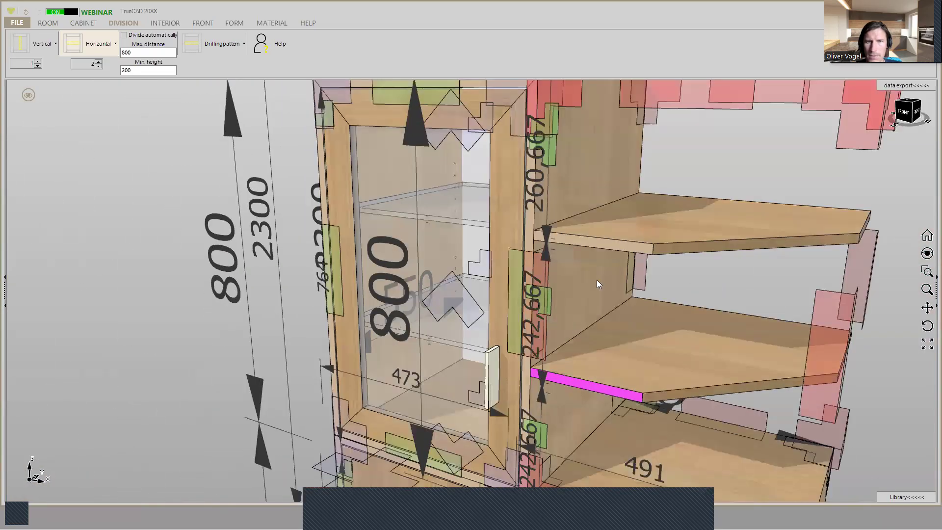
{"action": "scroll", "coordinate": [619, 246], "scroll_direction": "down", "scroll_amount": 3}
{"action": "scroll", "coordinate": [645, 235], "scroll_direction": "down", "scroll_amount": 2}
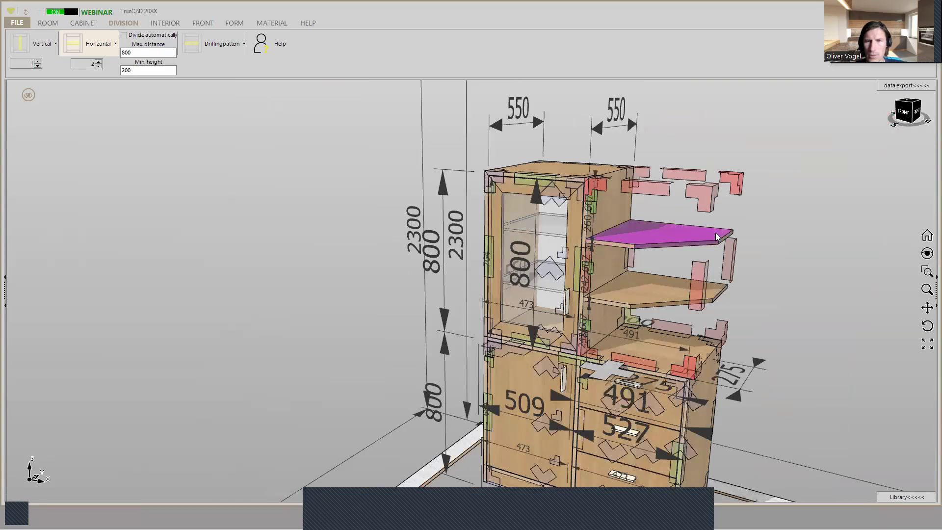
- Hide the dimensions, drilling markers and fittings, and display the cupboard in realistic material shading without outlines
{"action": "middle_click_drag", "start_coordinate": [718, 240], "coordinate": [657, 255]}
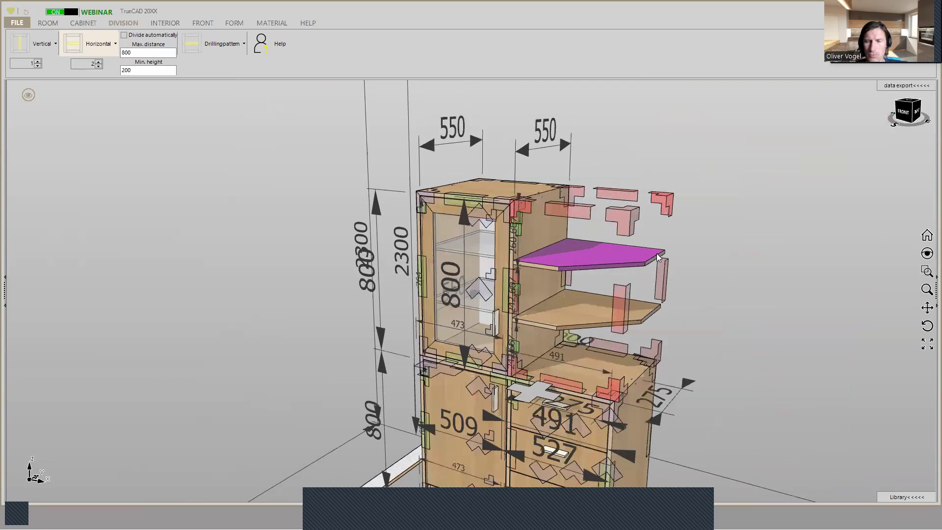
{"action": "scroll", "coordinate": [676, 251], "scroll_direction": "down", "scroll_amount": 2}
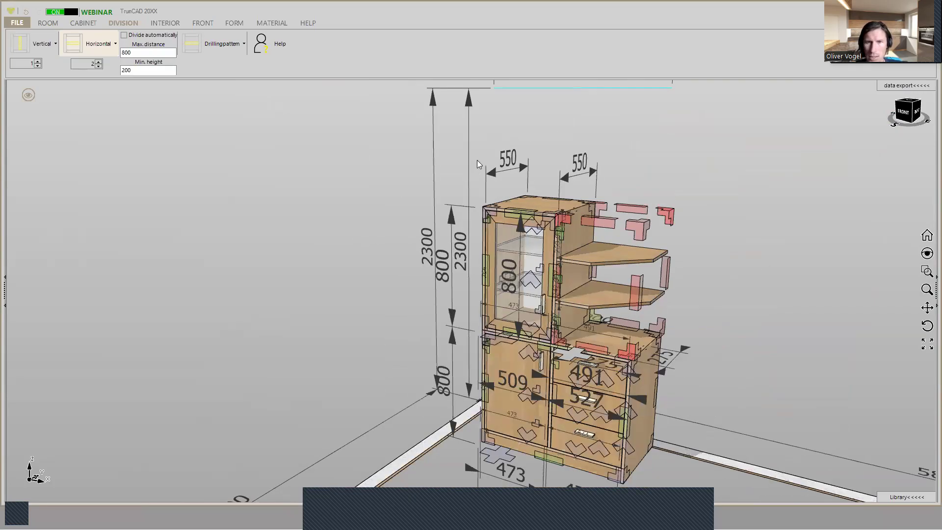
{"action": "left_click", "coordinate": [28, 93]}
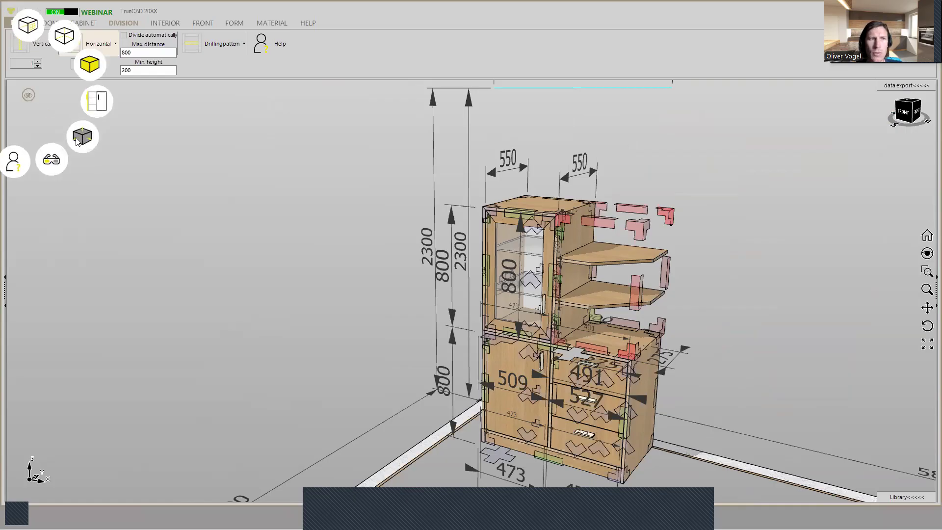
{"action": "left_click", "coordinate": [82, 137]}
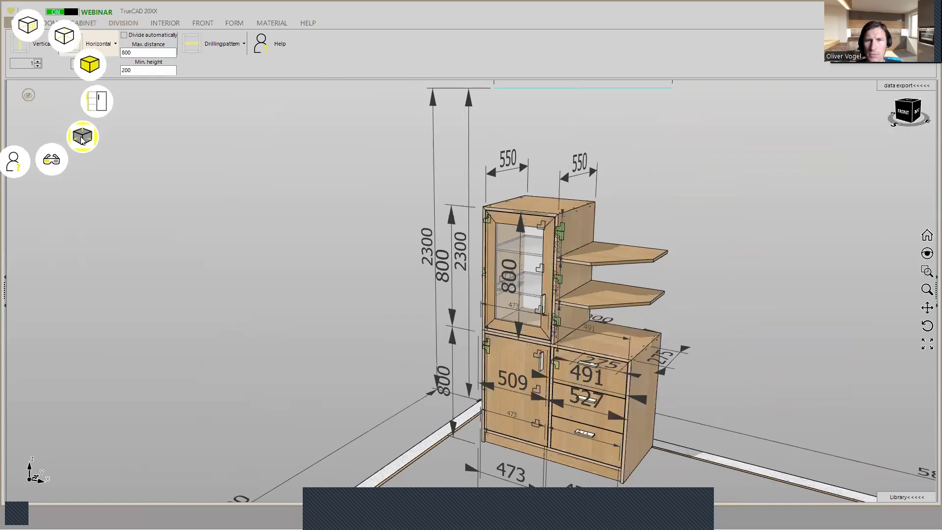
{"action": "left_click", "coordinate": [82, 137]}
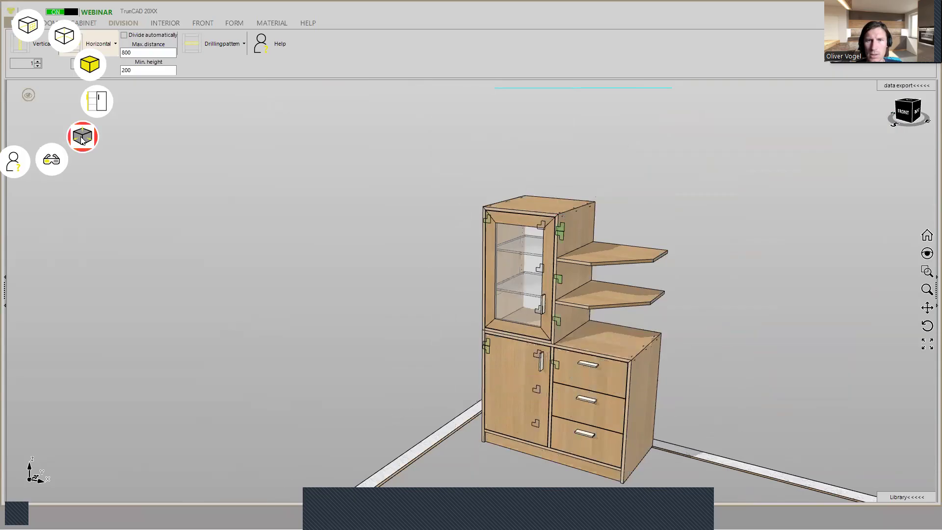
{"action": "left_click", "coordinate": [83, 139]}
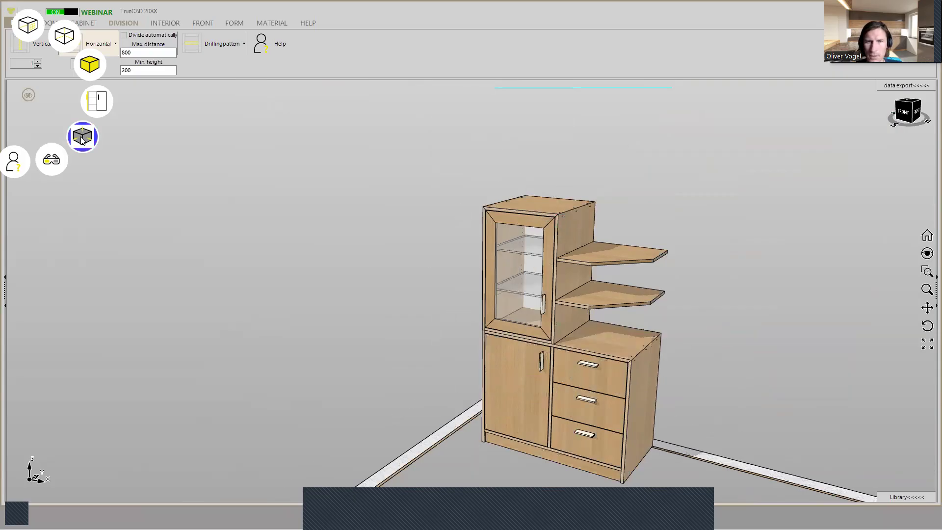
{"action": "left_click", "coordinate": [93, 69]}
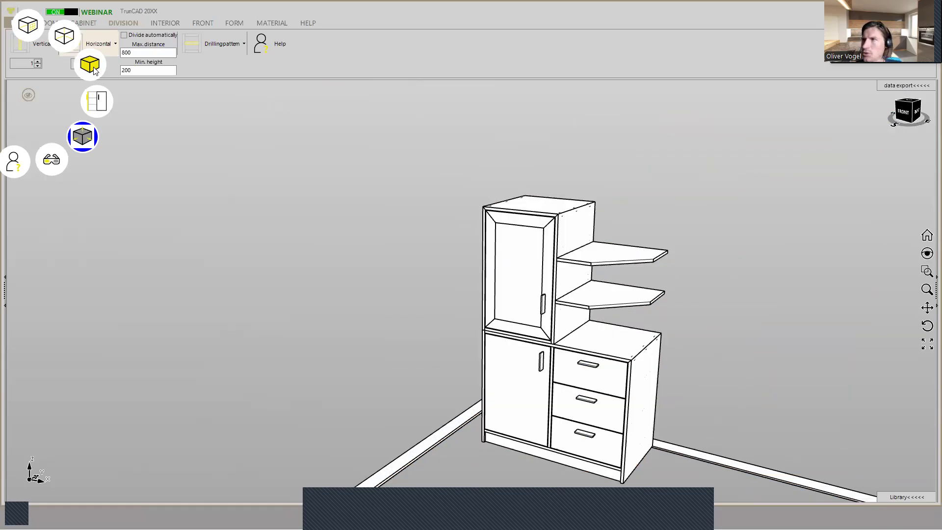
{"action": "left_click", "coordinate": [93, 71]}
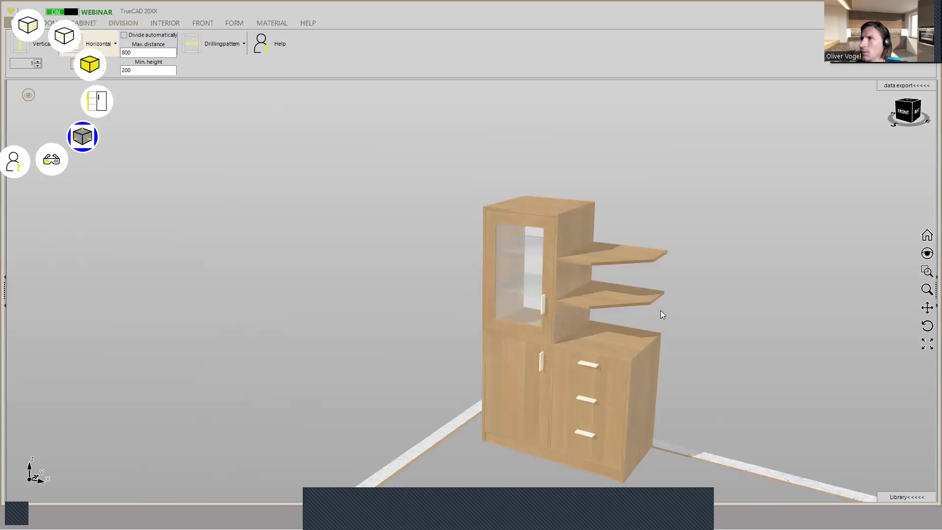
- Filter the materials for 999 and apply Egger U999 to the handles of all cabinets at once
{"action": "left_click", "coordinate": [271, 23]}
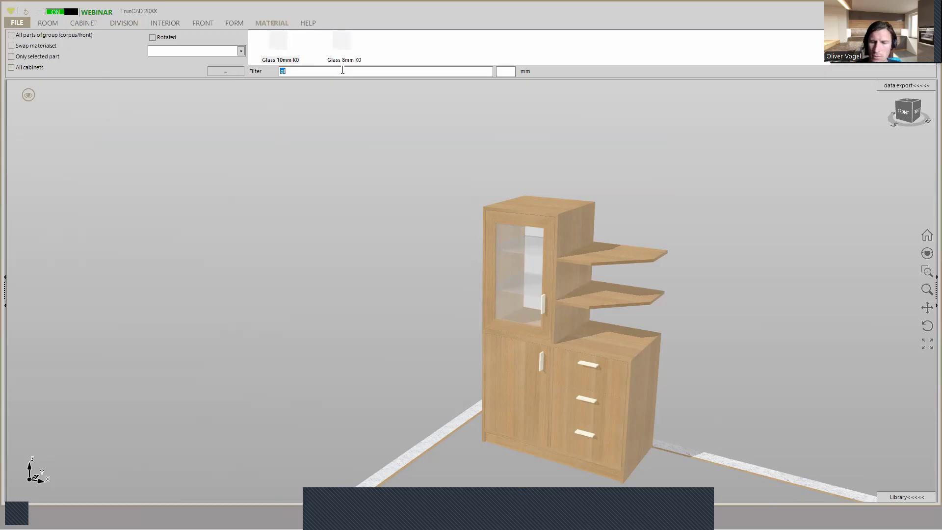
{"action": "type", "text": "999"}
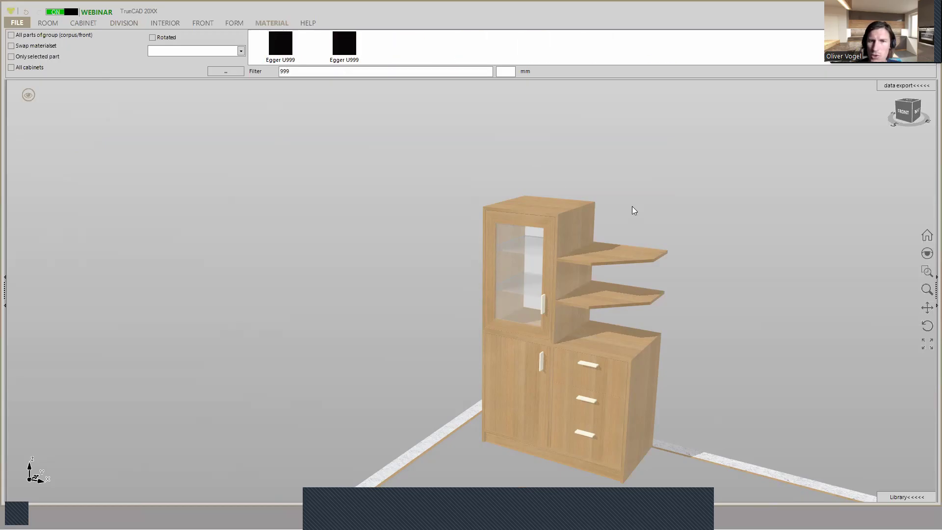
{"action": "middle_click_drag", "start_coordinate": [725, 276], "coordinate": [722, 287]}
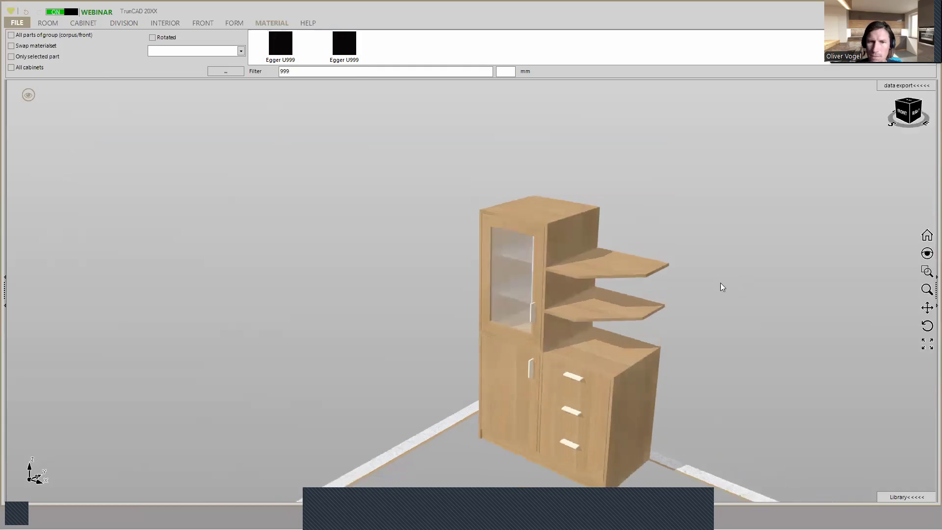
{"action": "left_click", "coordinate": [578, 381]}
{"action": "scroll", "coordinate": [578, 382], "scroll_direction": "up", "scroll_amount": 3}
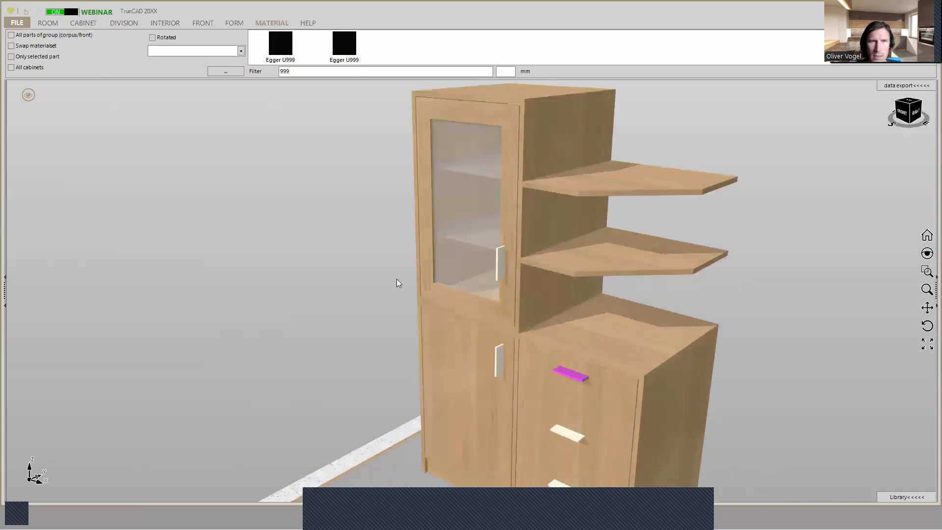
{"action": "left_click", "coordinate": [11, 36]}
{"action": "left_click", "coordinate": [11, 67]}
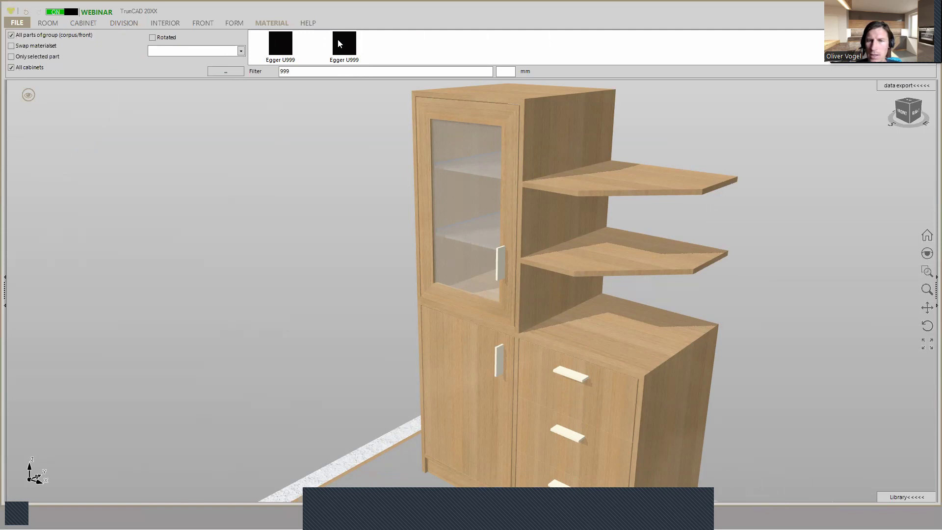
{"action": "left_click", "coordinate": [343, 45]}
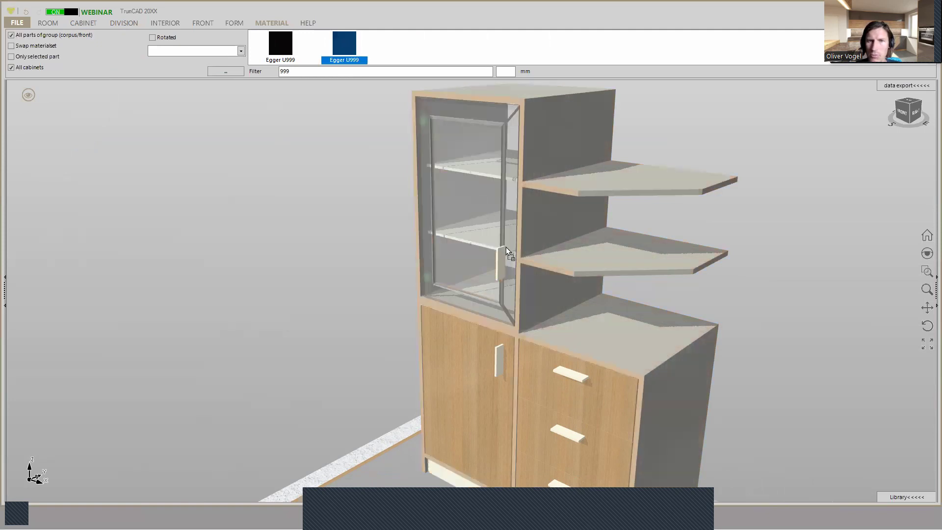
{"action": "left_click", "coordinate": [503, 258]}
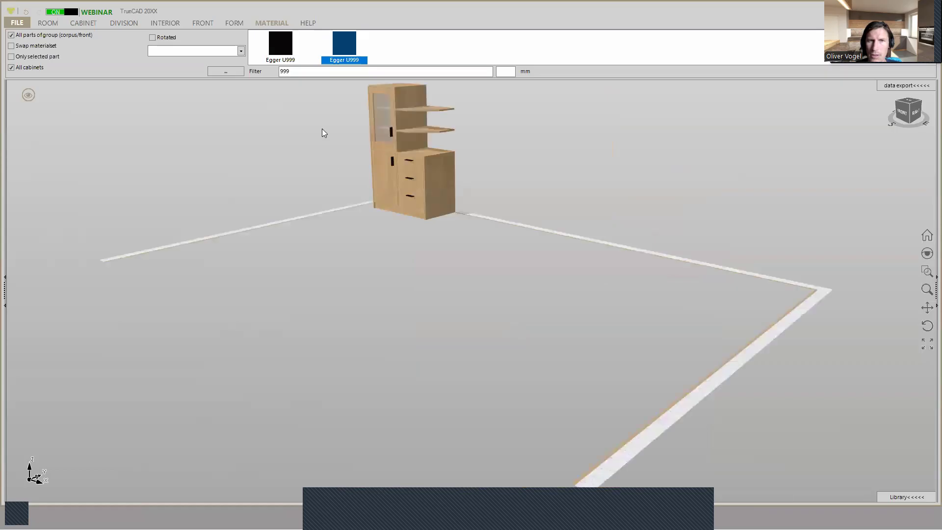
- Turn off group-wide and all-cabinet assignment, and apply Egger U999 with the Edge_FB_2mm_18 edging to the glass door's frame
{"action": "scroll", "coordinate": [327, 122], "scroll_direction": "up", "scroll_amount": 3}
{"action": "middle_click_drag", "start_coordinate": [406, 156], "coordinate": [453, 270], "text": "ctrl"}
{"action": "left_click", "coordinate": [474, 228]}
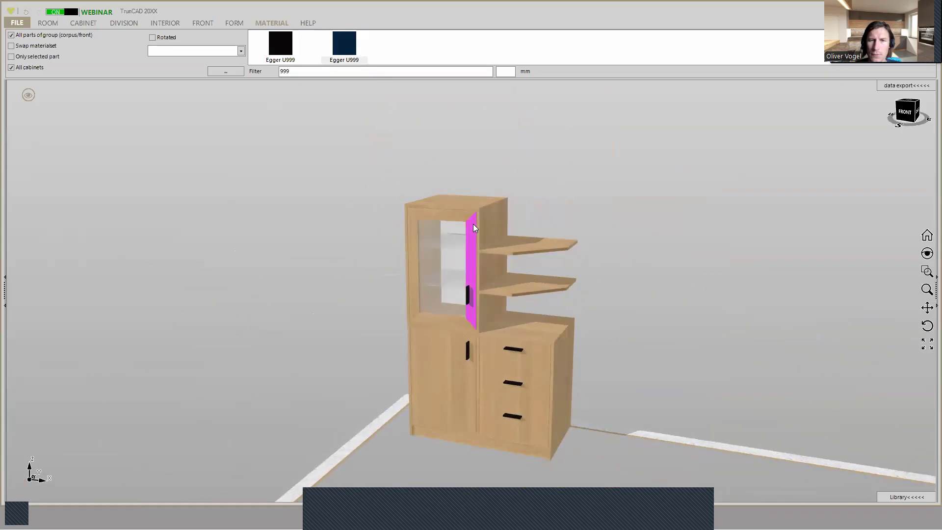
{"action": "scroll", "coordinate": [474, 228], "scroll_direction": "up", "scroll_amount": 2}
{"action": "middle_click_drag", "start_coordinate": [474, 227], "coordinate": [461, 239]}
{"action": "left_click", "coordinate": [13, 38]}
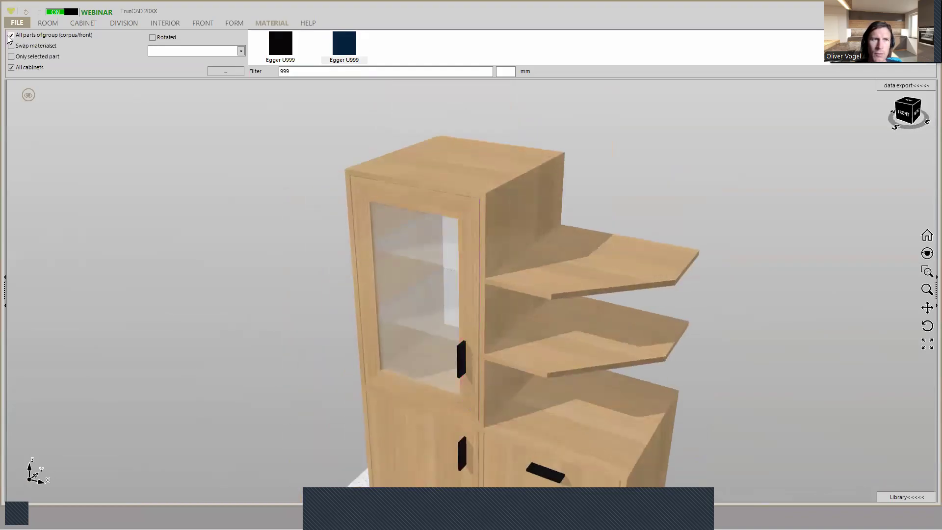
{"action": "left_click", "coordinate": [11, 68]}
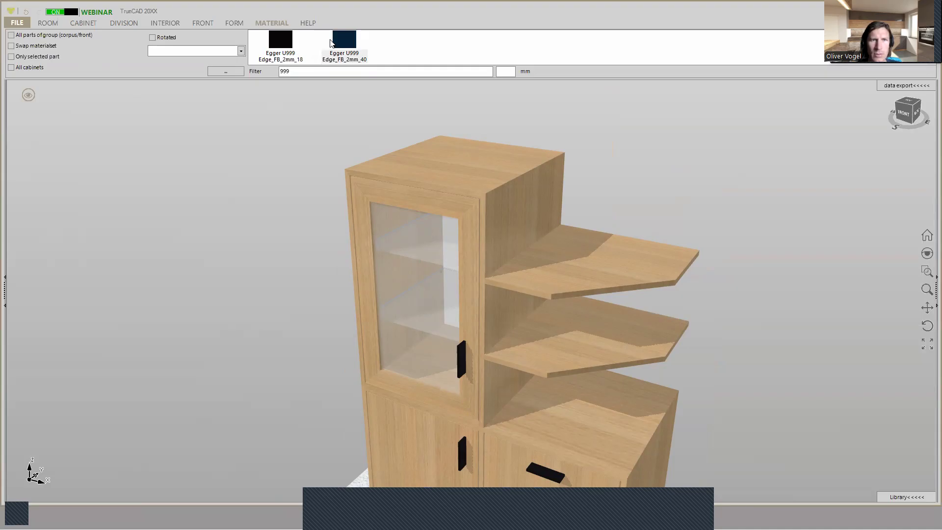
{"action": "left_click_drag", "start_coordinate": [284, 39], "coordinate": [338, 196]}
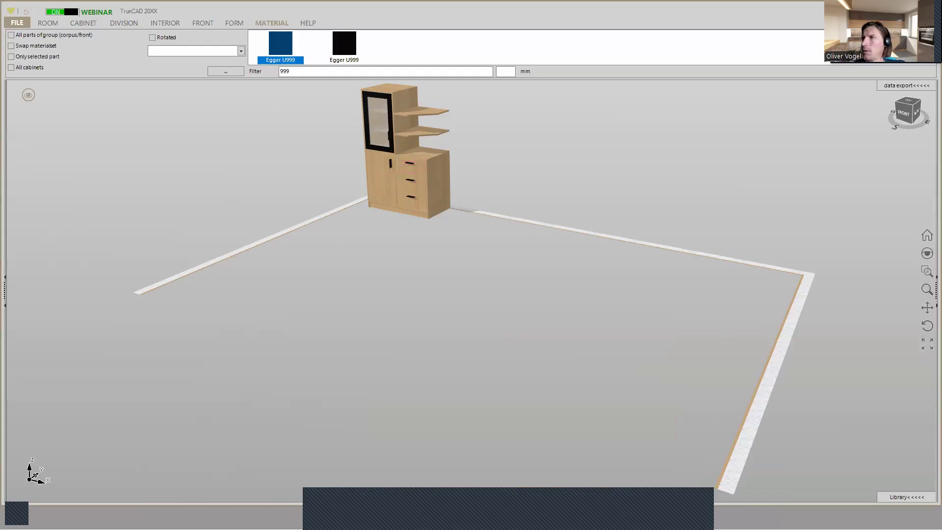
{"action": "key", "text": "Escape"}
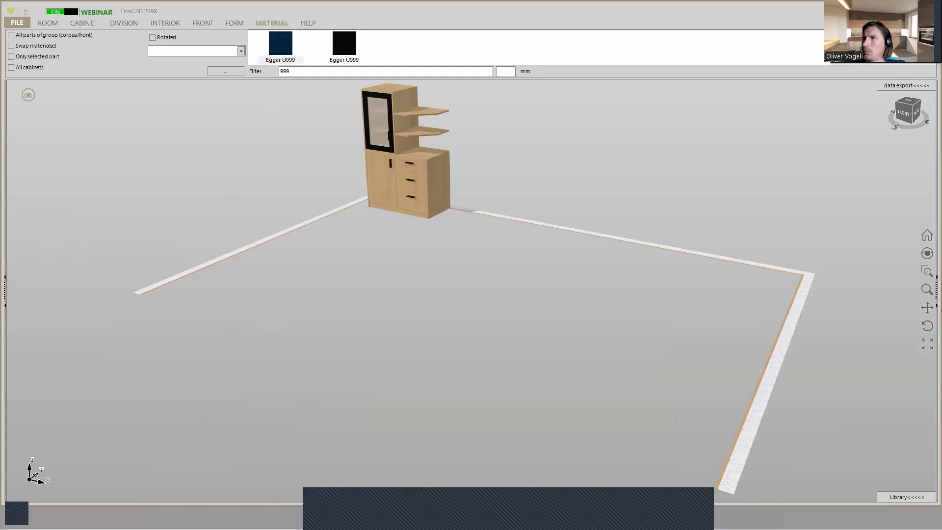
- Display the room's walls and floor around the cupboard
{"action": "middle_click_drag", "start_coordinate": [492, 156], "coordinate": [538, 233]}
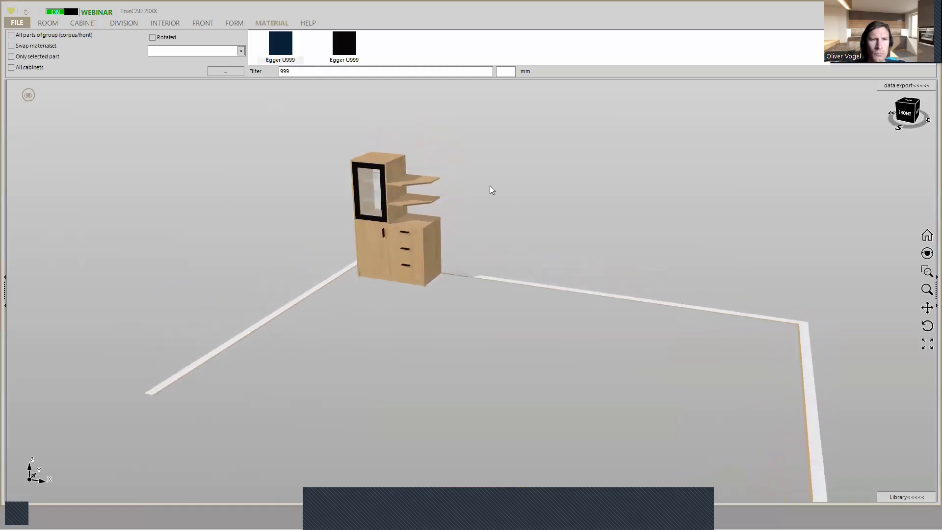
{"action": "scroll", "coordinate": [491, 189], "scroll_direction": "up", "scroll_amount": 2}
{"action": "left_click", "coordinate": [29, 95]}
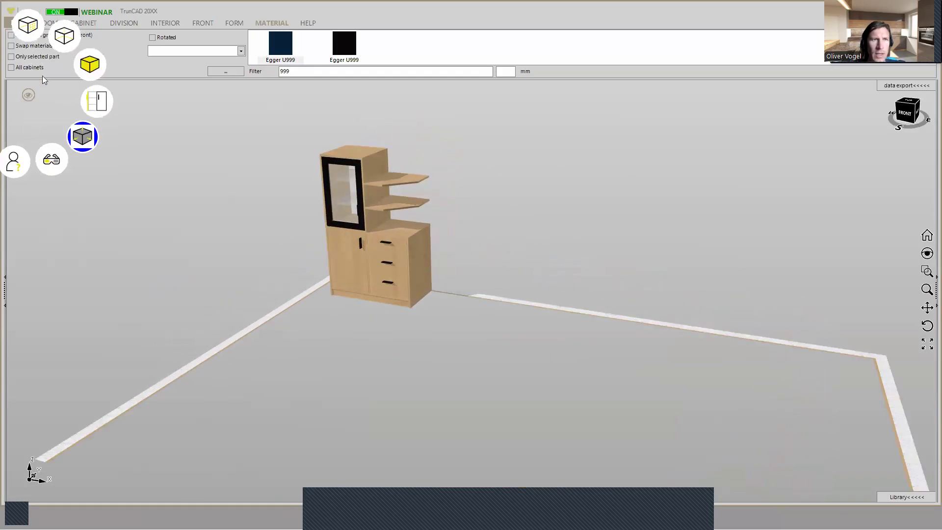
{"action": "left_click", "coordinate": [31, 31]}
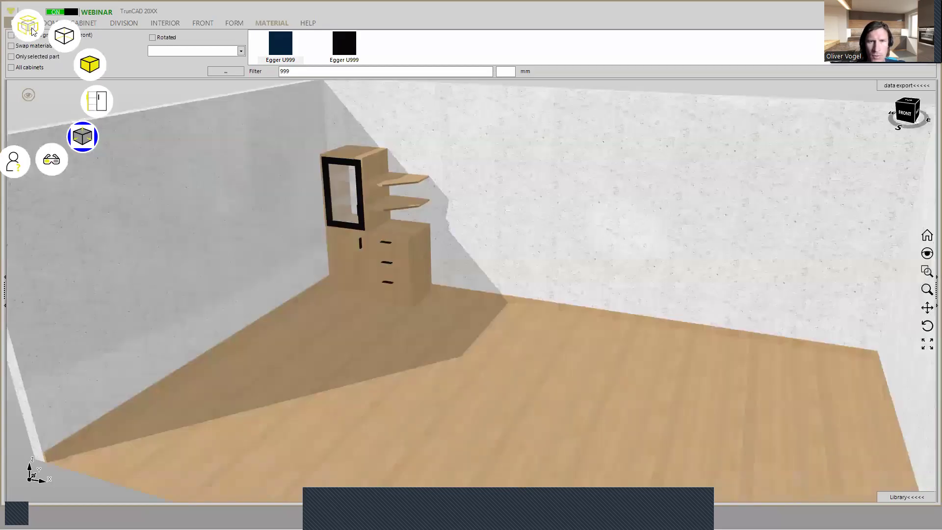
- Clear the material filter and apply Egger H1145 to the room's floor
{"action": "mouse_move", "coordinate": [454, 166]}
{"action": "middle_mouse_down"}
{"action": "mouse_move", "coordinate": [460, 159]}
{"action": "mouse_move", "coordinate": [461, 171]}
{"action": "mouse_move", "coordinate": [446, 182]}
{"action": "middle_mouse_up"}
{"action": "scroll", "coordinate": [446, 192], "scroll_direction": "up", "scroll_amount": 5}
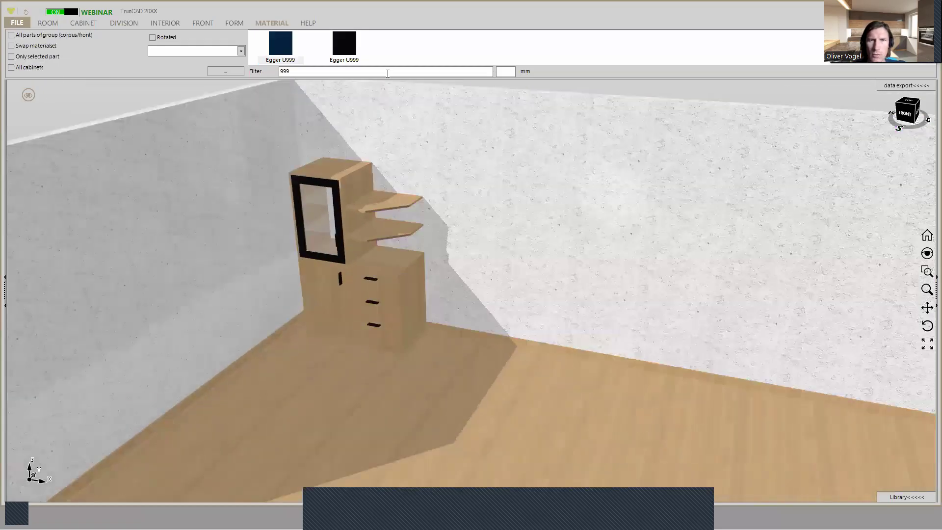
{"action": "left_click", "coordinate": [388, 73]}
{"action": "key", "text": "BackSpace"}
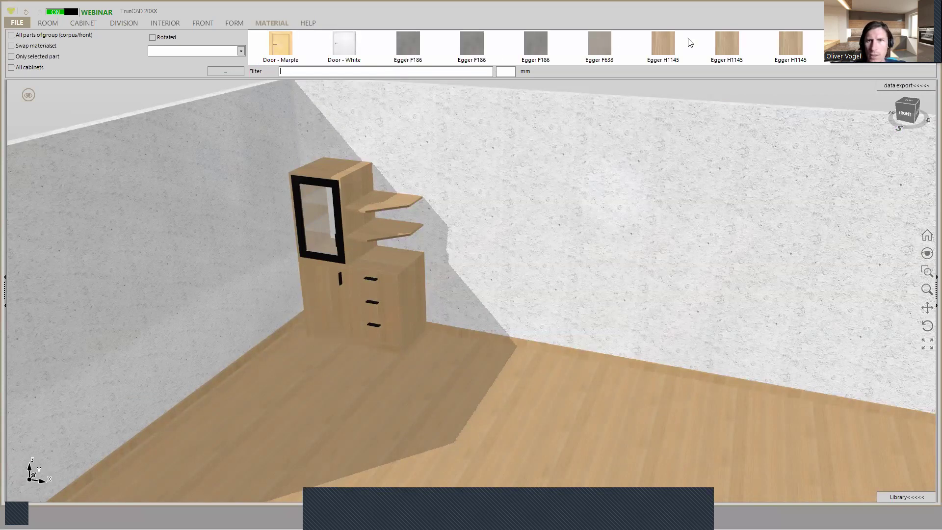
{"action": "left_click_drag", "start_coordinate": [664, 40], "coordinate": [501, 260]}
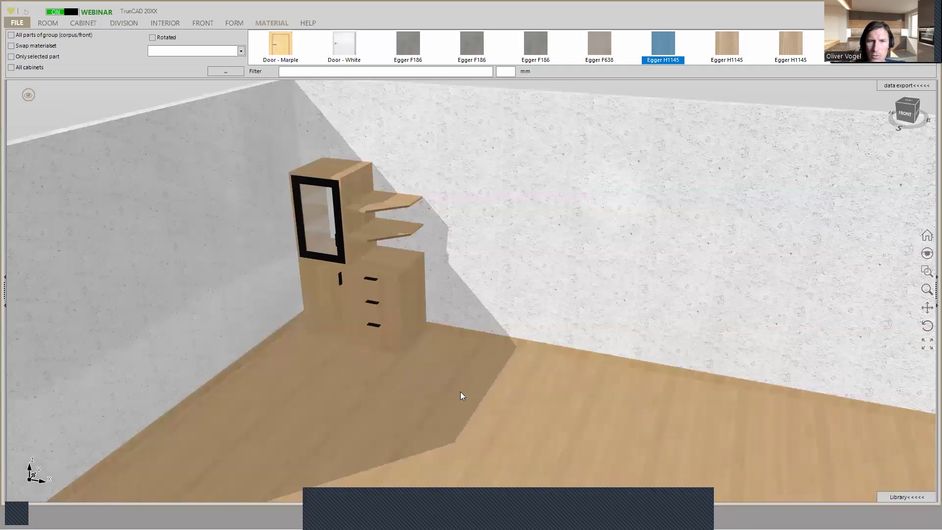
{"action": "left_click_drag", "start_coordinate": [460, 391], "coordinate": [651, 194]}
{"action": "scroll", "coordinate": [631, 203], "scroll_direction": "down", "scroll_amount": 3}
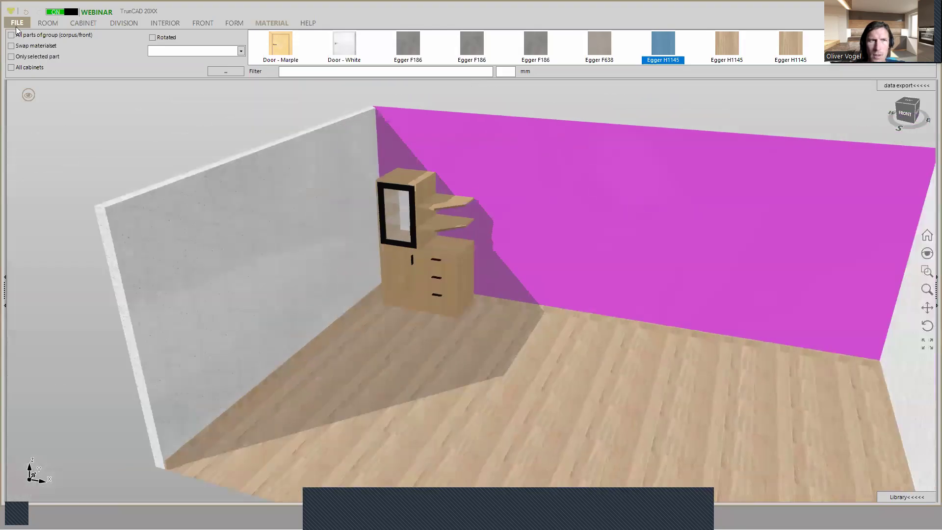
- Insert a window 2000 wide and 1000 high in the wall behind the cupboard, 1500 from the left and 1000 from the bottom
{"action": "left_click", "coordinate": [48, 23]}
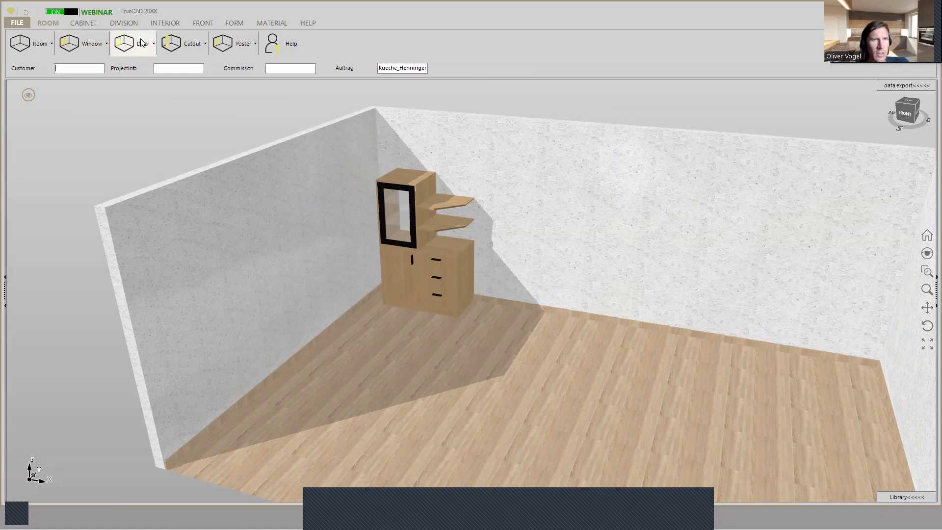
{"action": "left_click", "coordinate": [102, 47]}
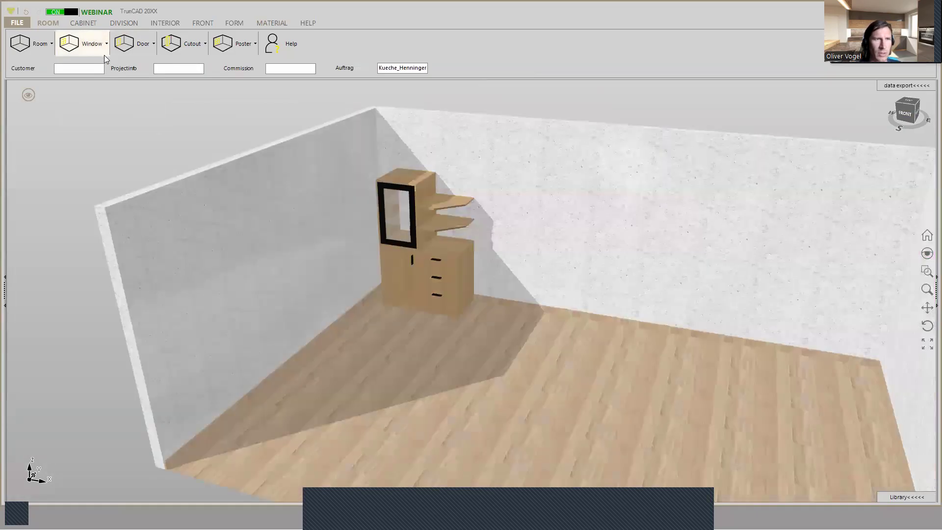
{"action": "left_click", "coordinate": [100, 50]}
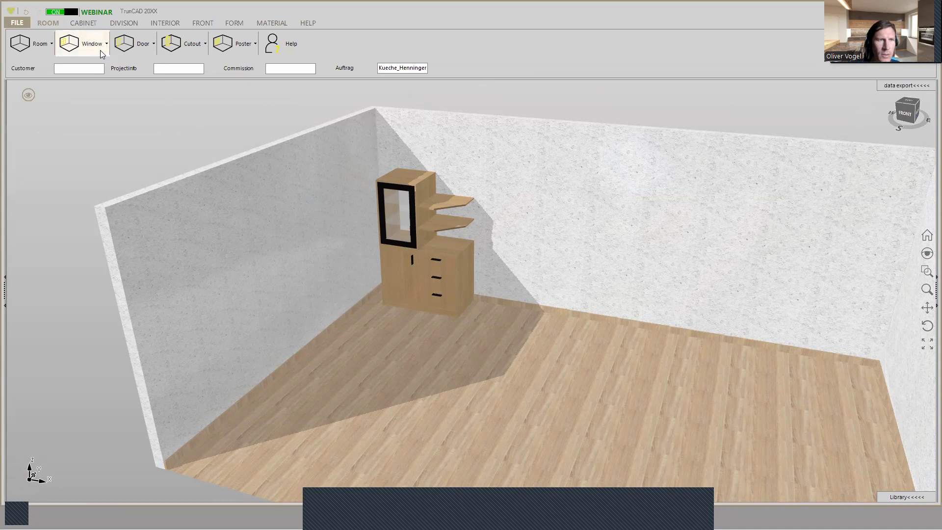
{"action": "left_click", "coordinate": [101, 50]}
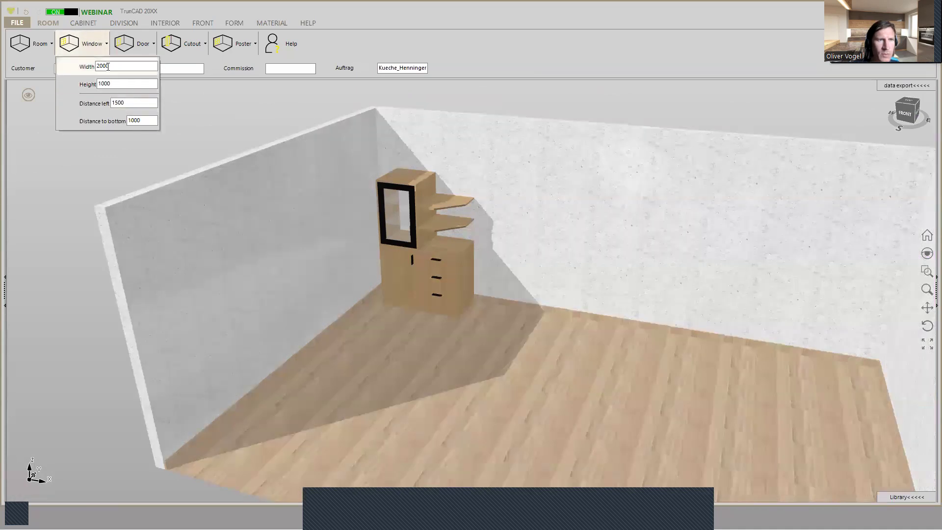
{"action": "left_click", "coordinate": [596, 224]}
{"action": "scroll", "coordinate": [529, 209], "scroll_direction": "up", "scroll_amount": 2}
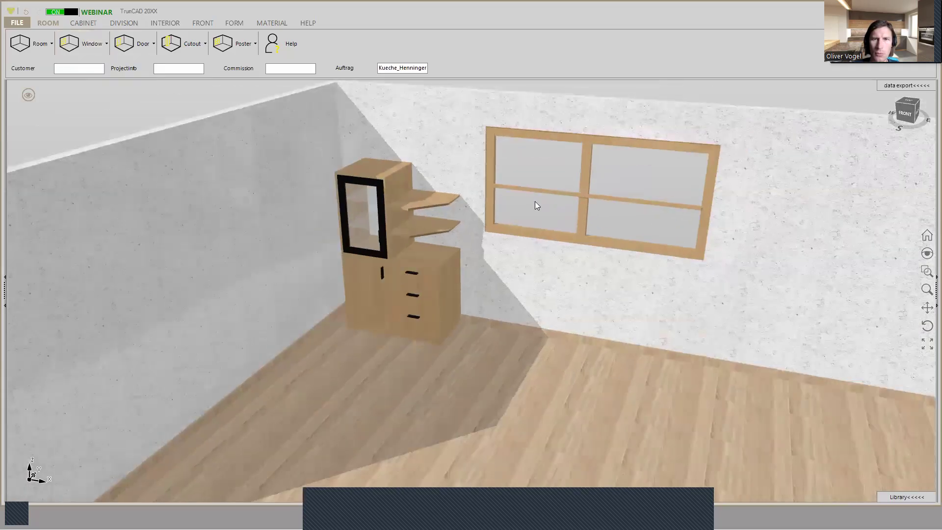
- Open the data export to view the parts list with materials and finished and cutting dimensions
{"action": "mouse_move", "coordinate": [536, 206]}
{"action": "middle_mouse_down"}
{"action": "mouse_move", "coordinate": [549, 219]}
{"action": "mouse_move", "coordinate": [531, 223]}
{"action": "mouse_move", "coordinate": [562, 215]}
{"action": "mouse_move", "coordinate": [657, 228]}
{"action": "middle_mouse_up"}
{"action": "scroll", "coordinate": [541, 217], "scroll_direction": "up", "scroll_amount": 3}
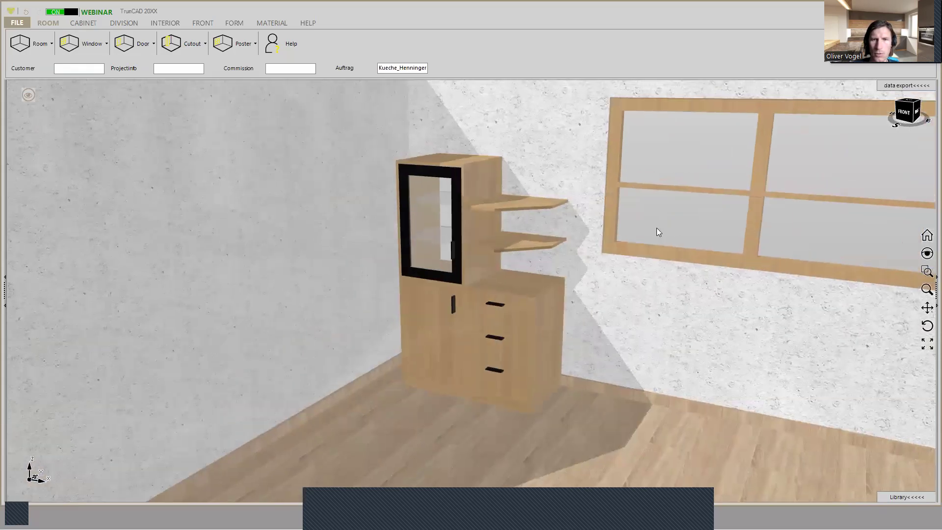
{"action": "left_click", "coordinate": [891, 89]}
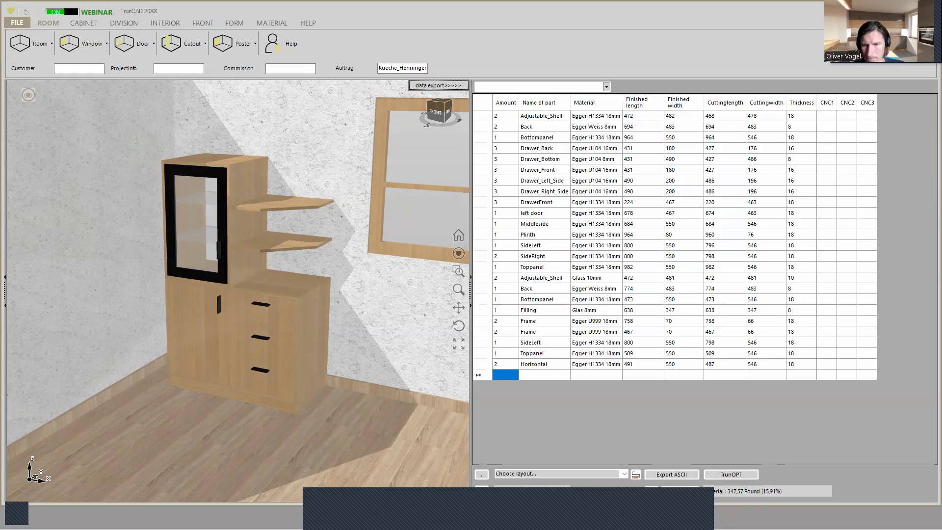
{"action": "left_click", "coordinate": [714, 480]}
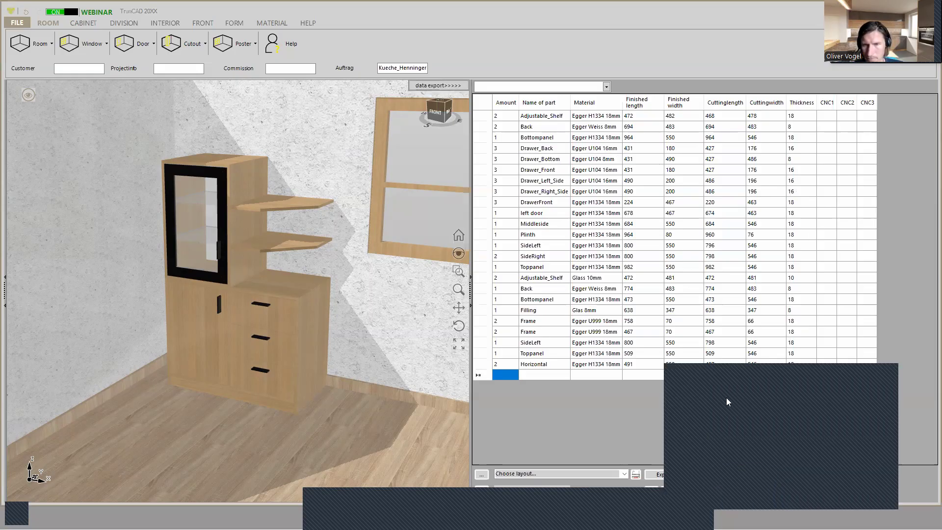